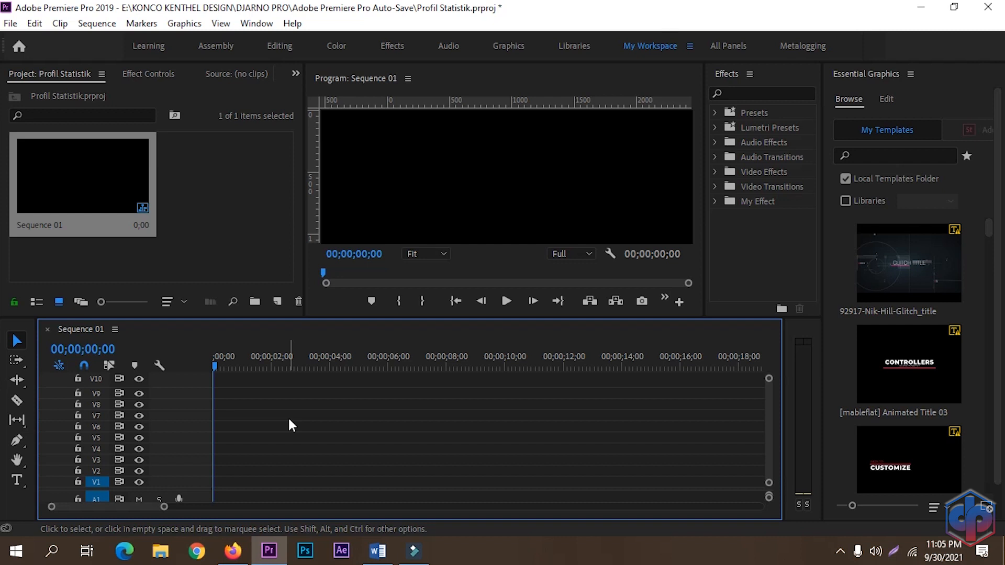
# Step: Create a new white color matte with its default name
pyautogui.click(277, 302)
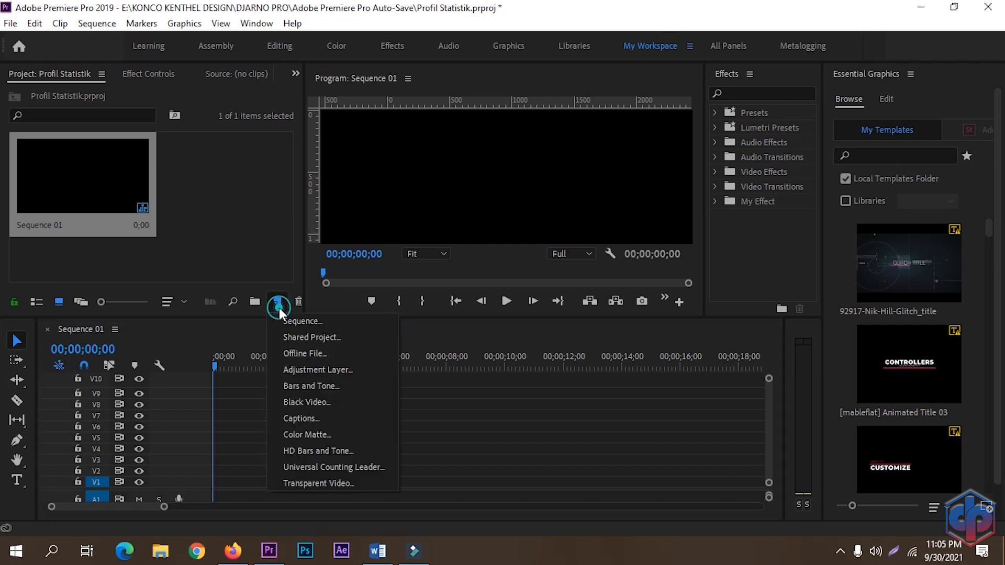
pyautogui.click(297, 434)
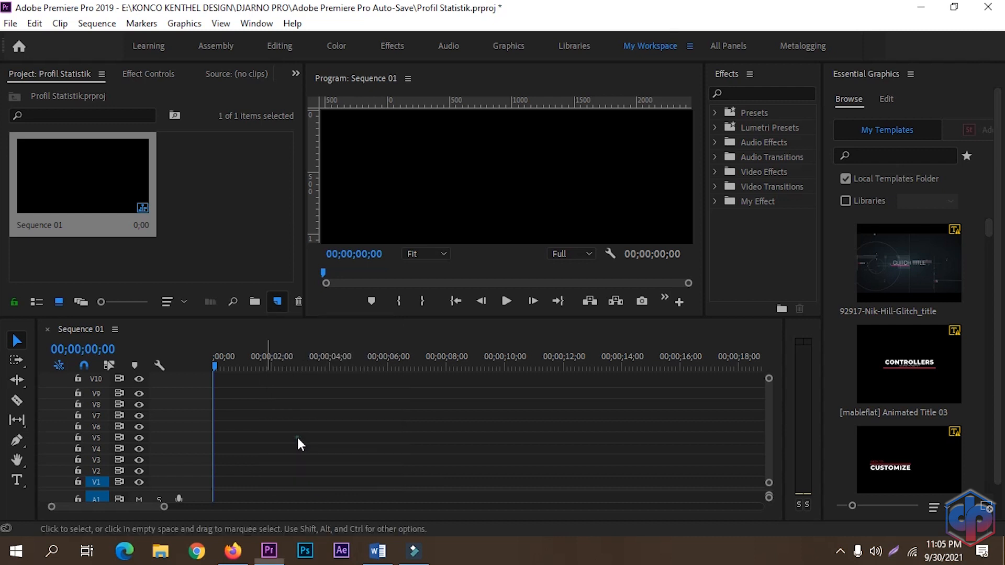
pyautogui.click(525, 326)
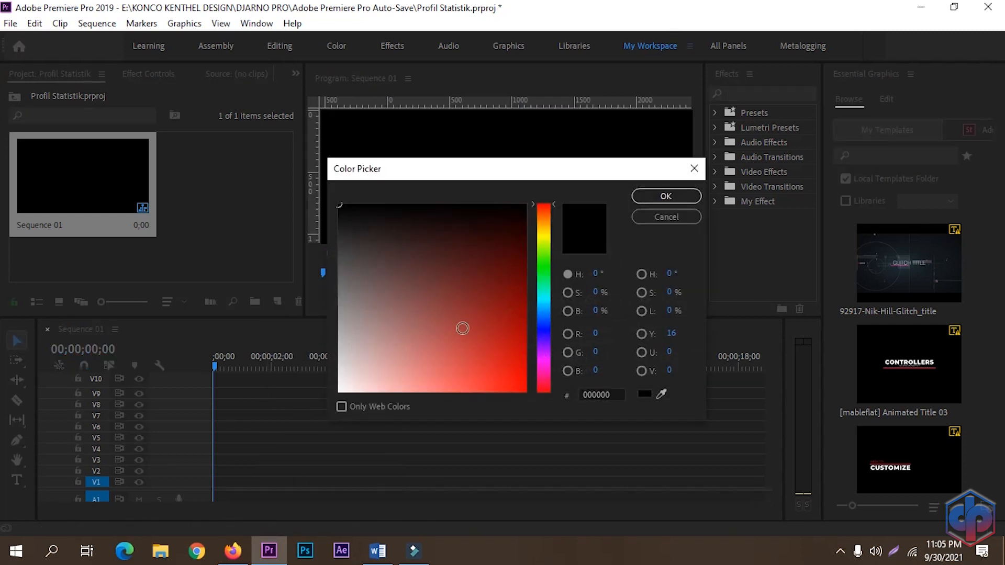
pyautogui.moveTo(406, 301); pyautogui.dragTo(279, 447)
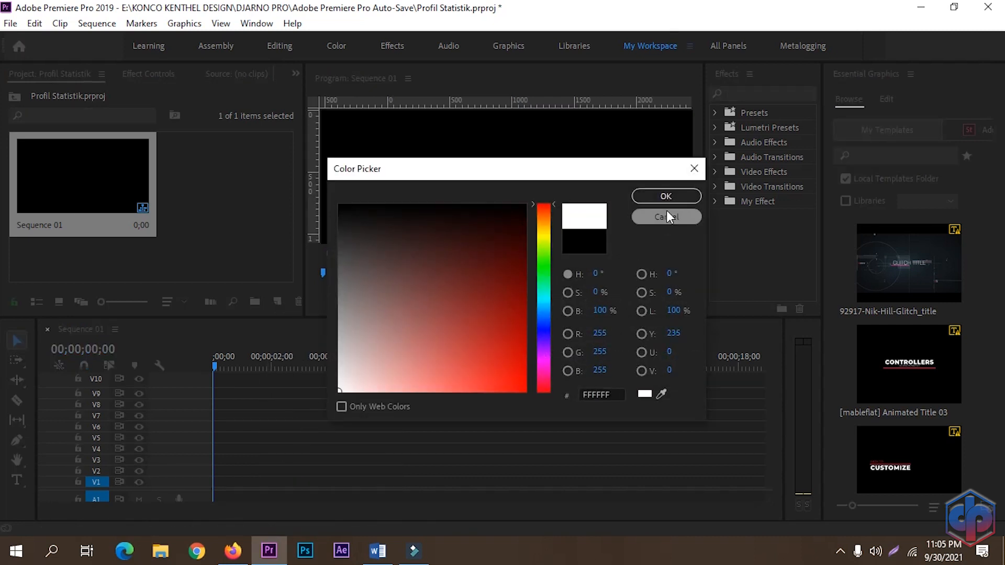
pyautogui.click(660, 197)
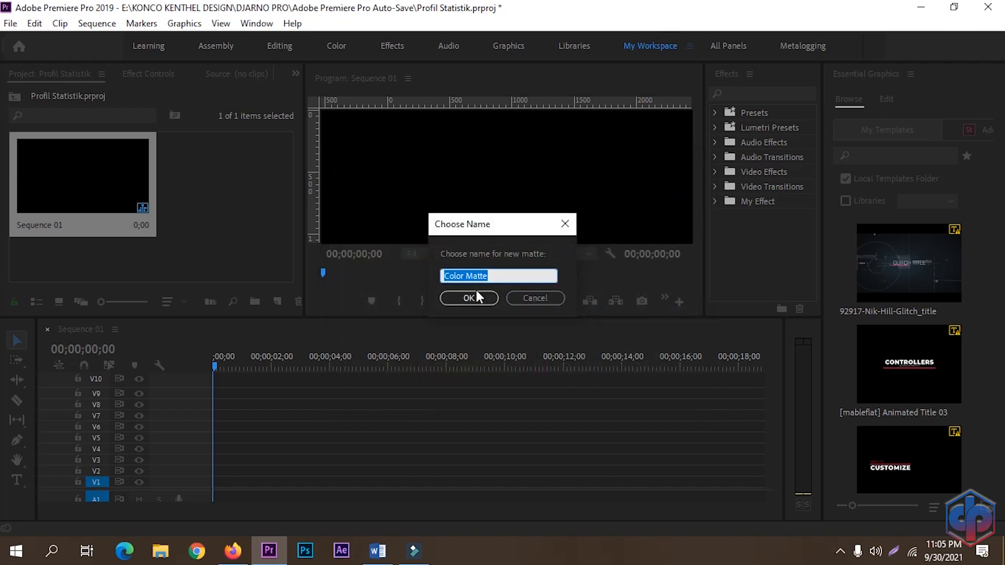
pyautogui.click(471, 298)
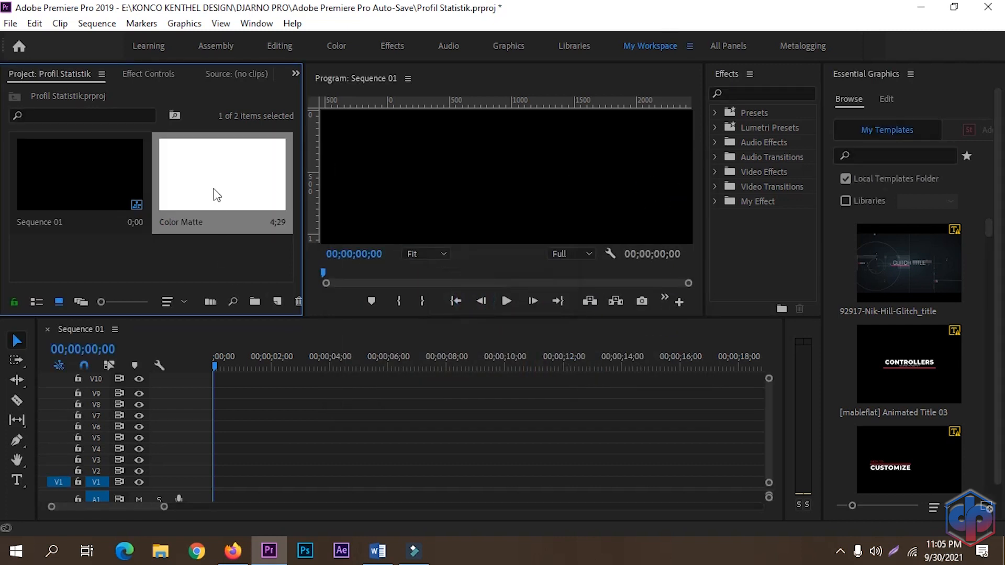
# Step: Place the color matte on the first video track and extend it to about 10 seconds
pyautogui.moveTo(217, 195); pyautogui.dragTo(214, 482)
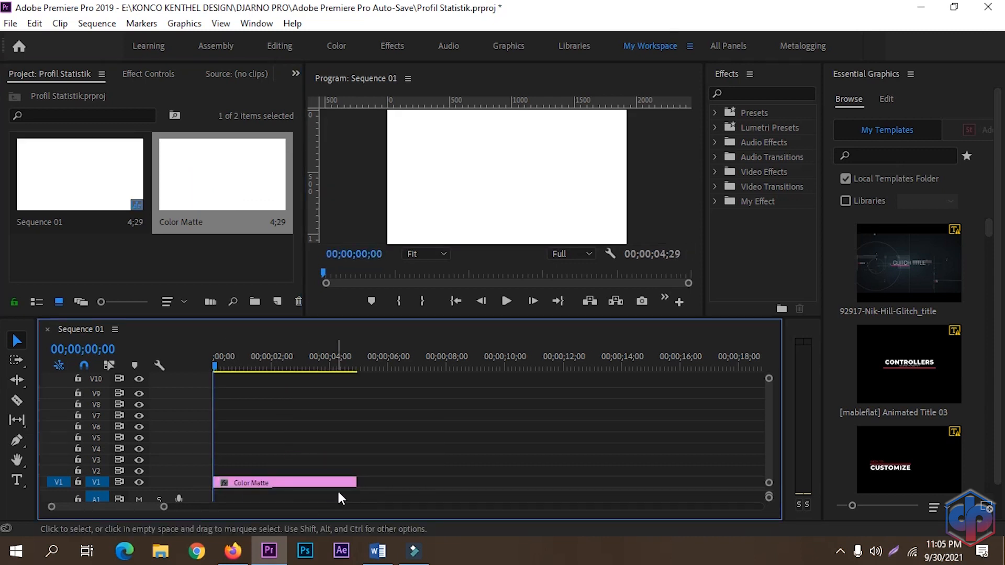
pyautogui.moveTo(350, 482); pyautogui.dragTo(500, 481)
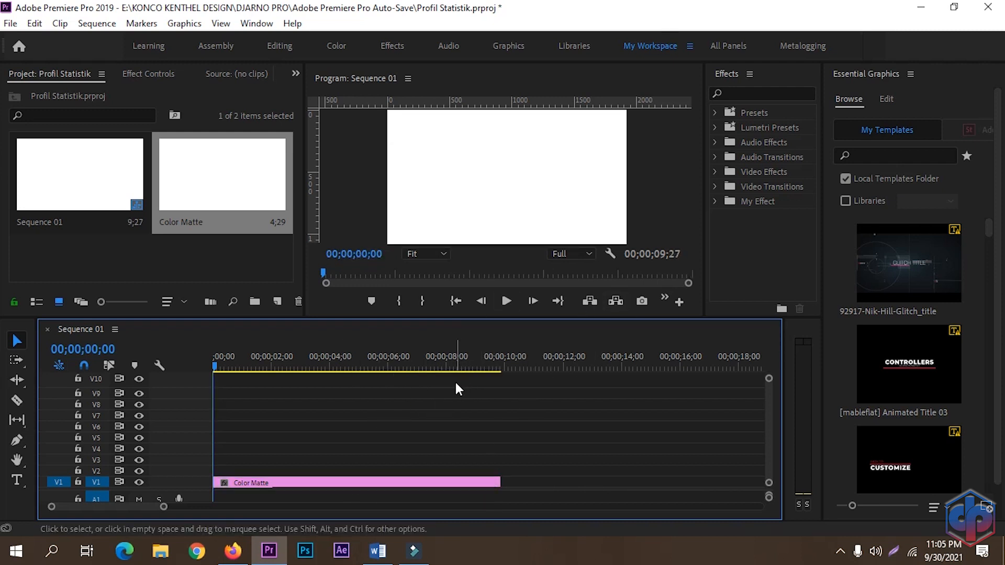
# Step: Import the photo foto.jpg into the project
pyautogui.moveTo(440, 316); pyautogui.dragTo(438, 341)
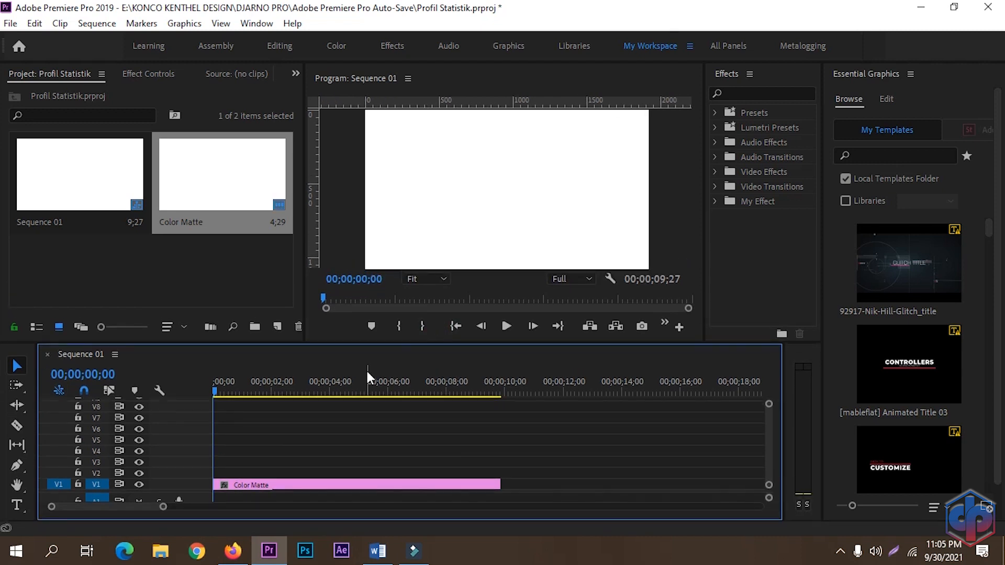
pyautogui.doubleClick(202, 272)
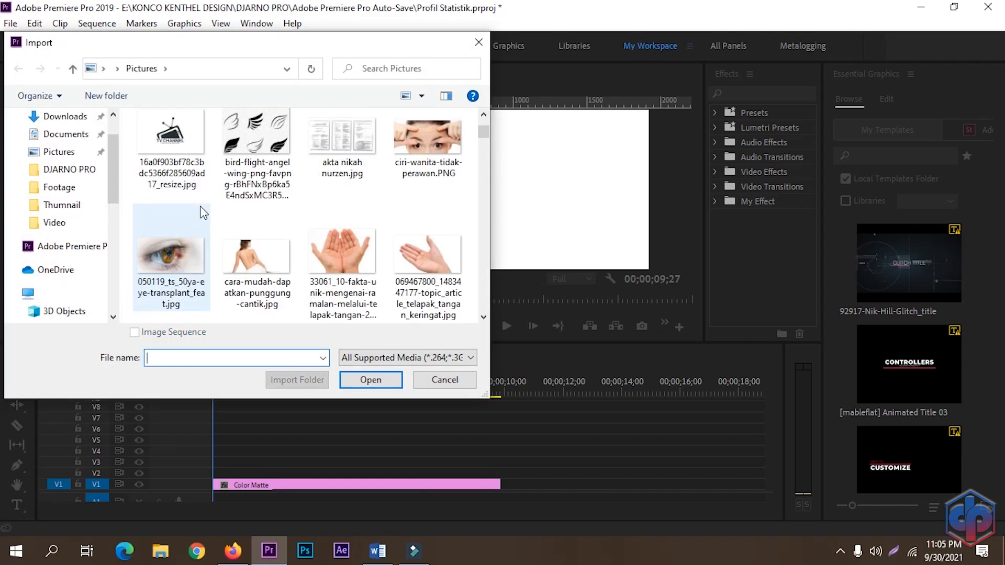
pyautogui.click(244, 149)
pyautogui.doubleClick(242, 149)
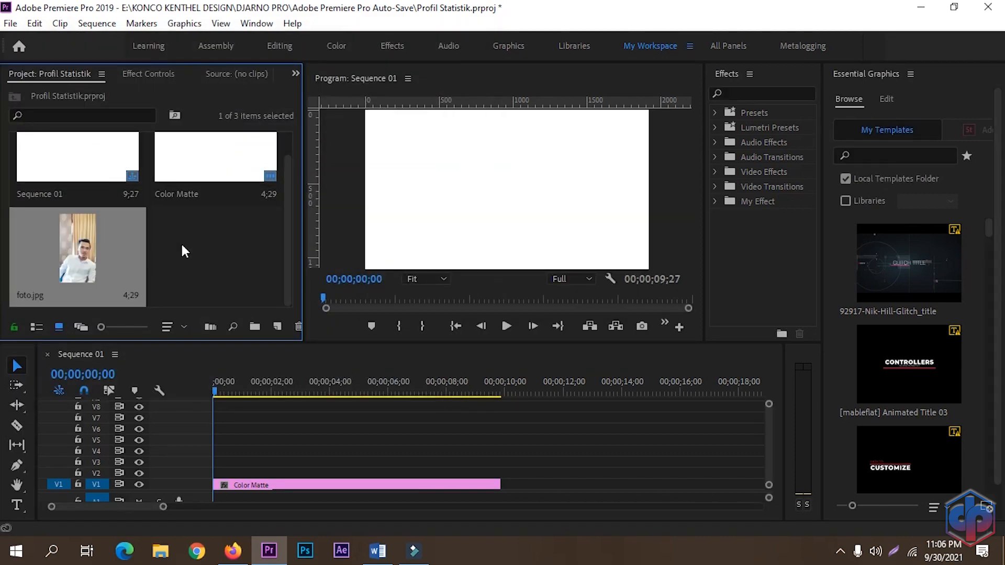
# Step: Place foto.jpg on the track above the matte and extend it to end with the matte
pyautogui.moveTo(79, 247); pyautogui.dragTo(208, 476)
pyautogui.moveTo(358, 474); pyautogui.dragTo(500, 477)
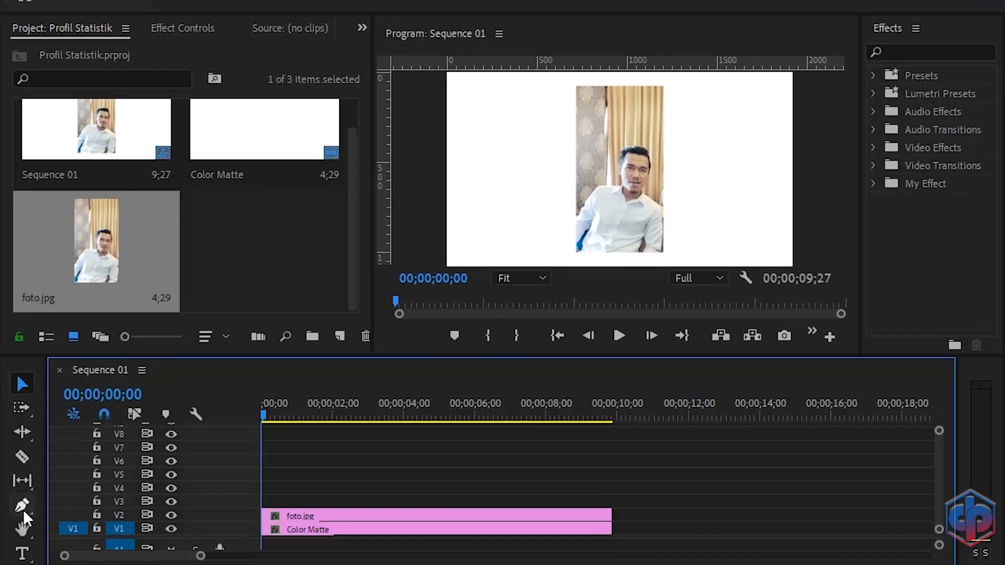
# Step: Draw an ellipse shape over the person's head with the Ellipse Tool
pyautogui.click(17, 465)
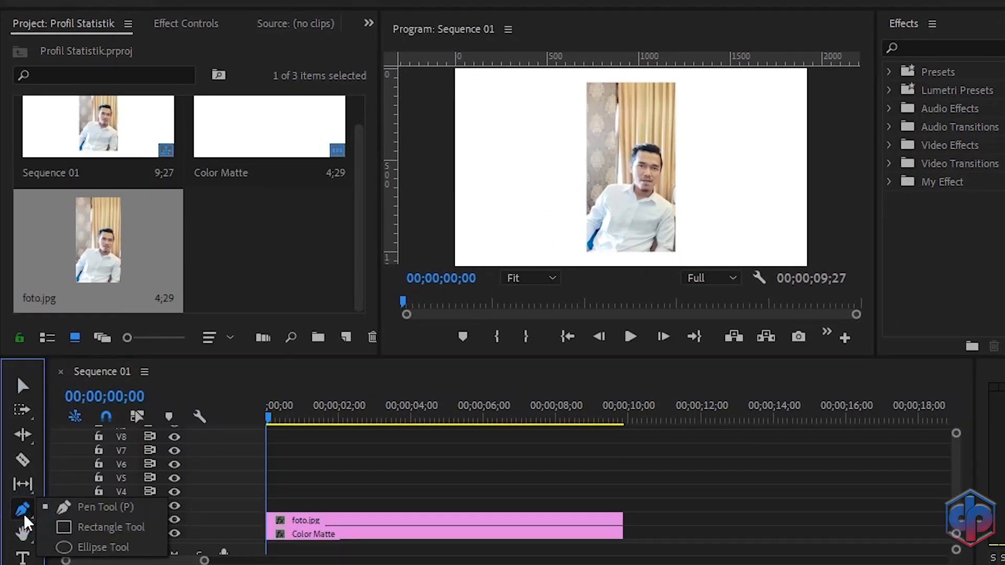
pyautogui.click(128, 548)
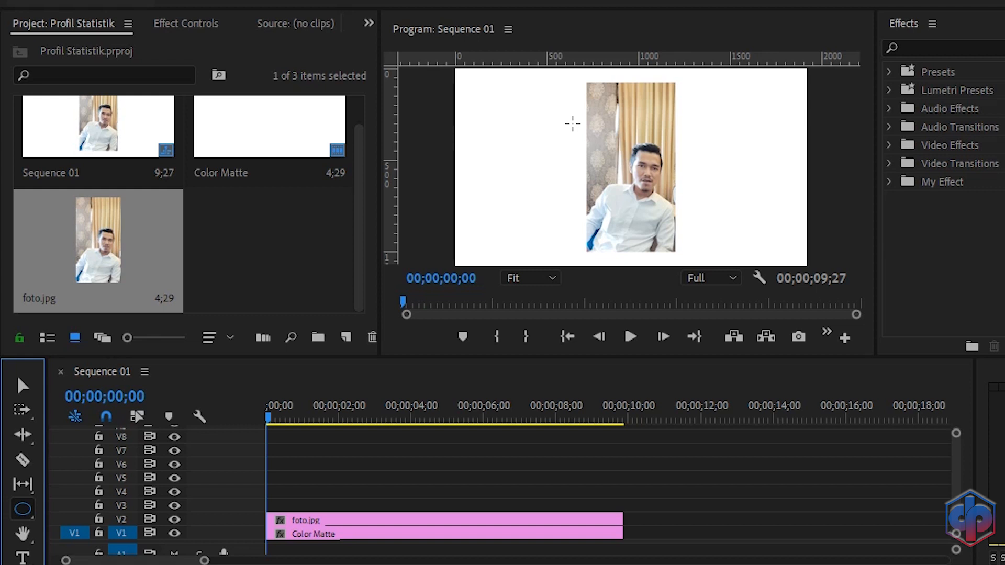
pyautogui.moveTo(572, 123)
pyautogui.mouseDown()
pyautogui.moveTo(611, 175)
pyautogui.moveTo(703, 237)
pyautogui.moveTo(696, 228)
pyautogui.mouseUp()
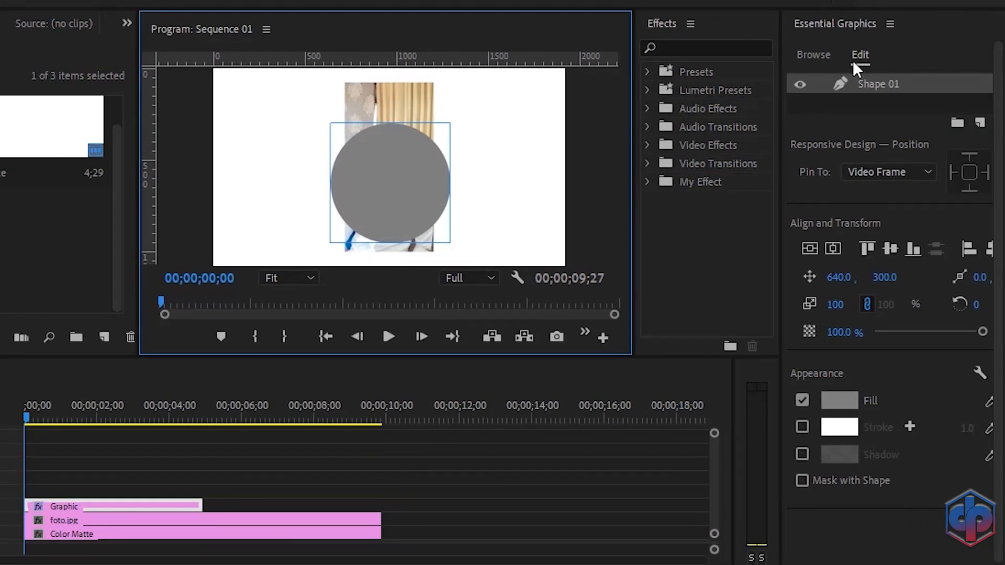
# Step: Turn off the shape's fill and turn on its stroke with a width of 30
pyautogui.click(802, 400)
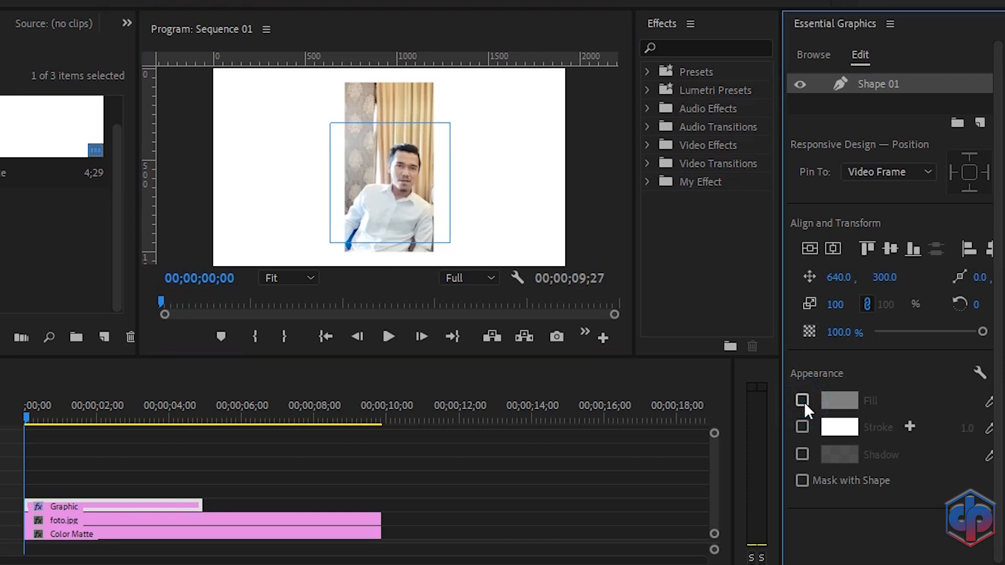
pyautogui.click(800, 428)
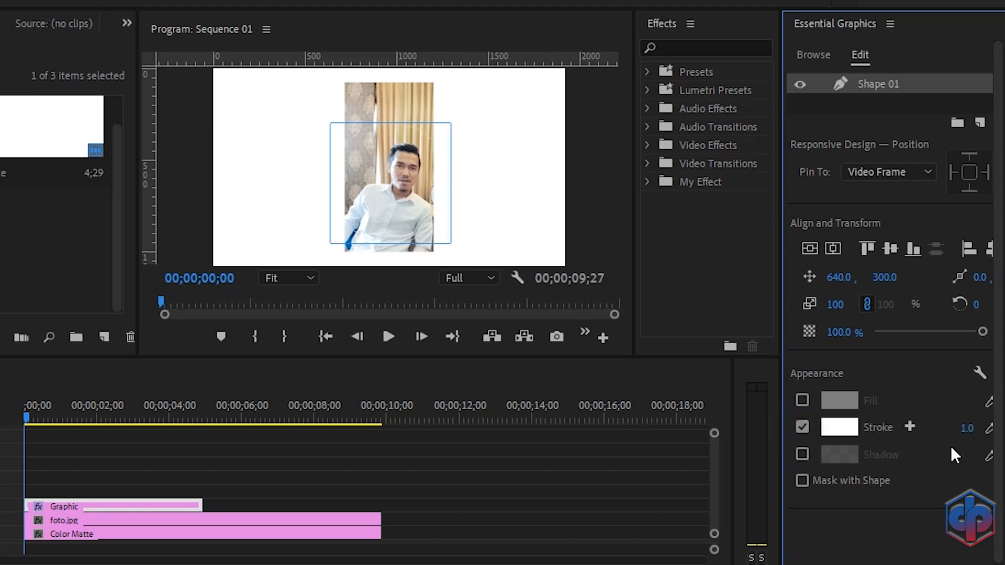
pyautogui.click(967, 428)
pyautogui.press('BackSpace')
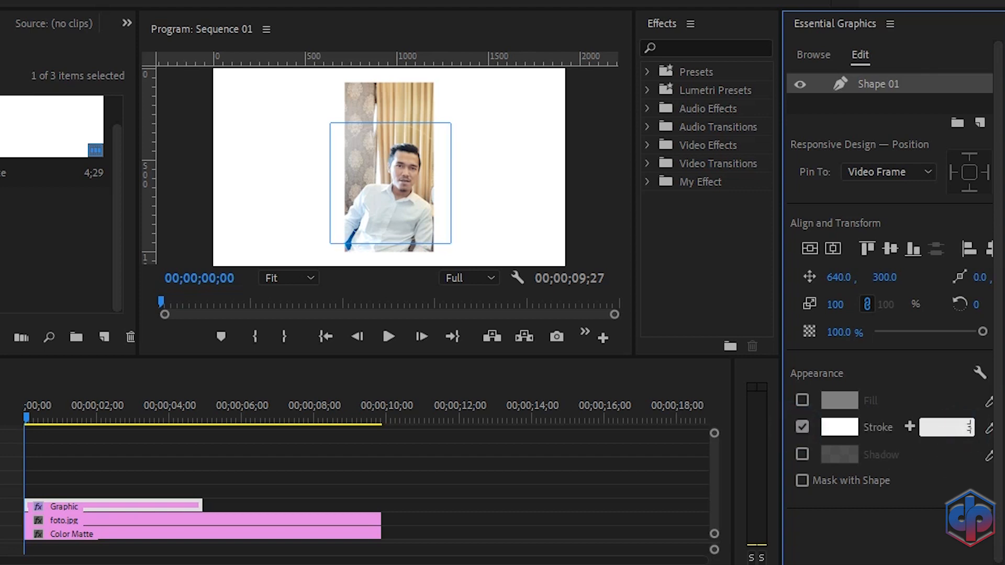
pyautogui.write('30')
pyautogui.press('Return')
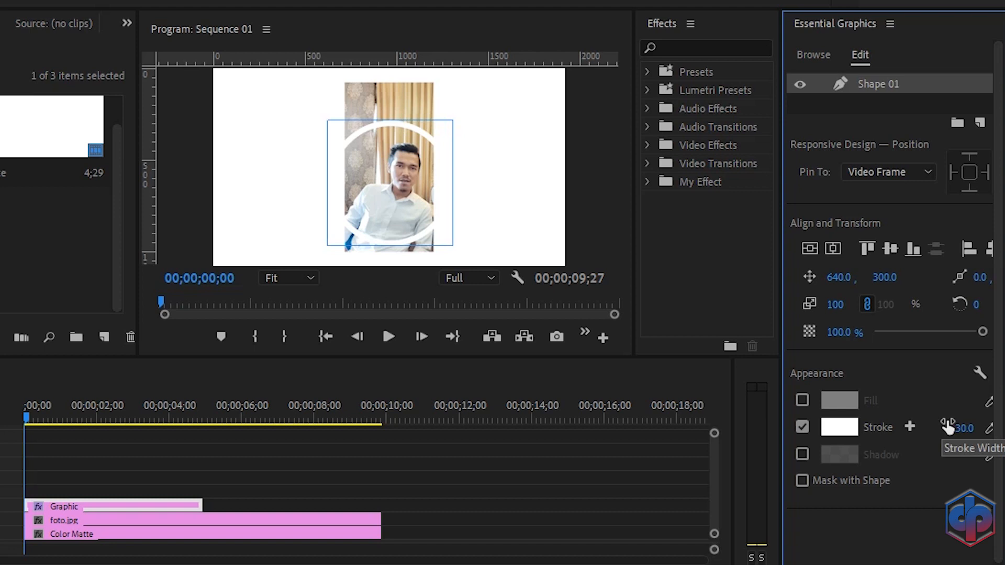
# Step: Align the ring shape to the centre of the video frame
pyautogui.click(810, 248)
pyautogui.click(831, 249)
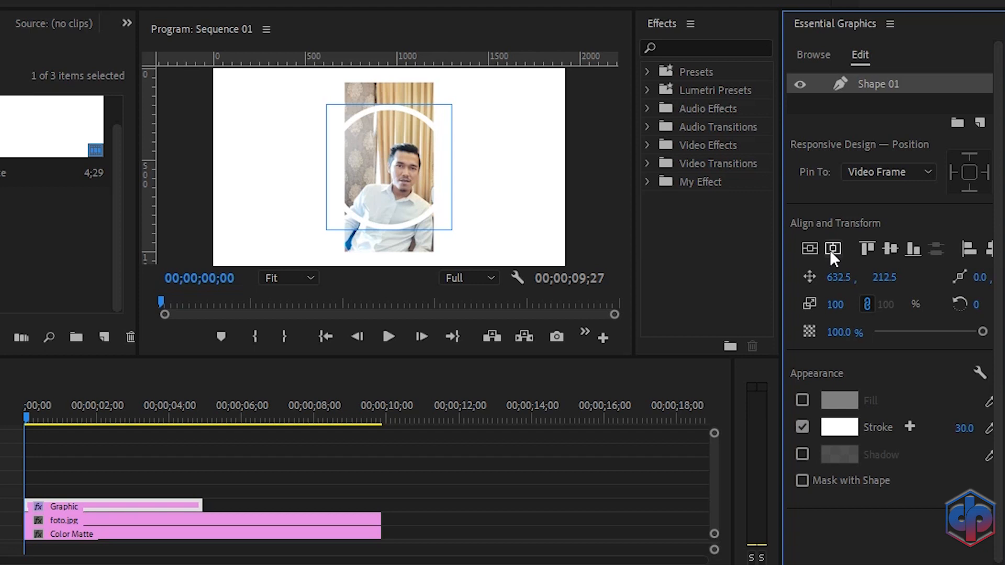
# Step: Search the effects for ramp and apply the Ramp effect to the Graphic clip
pyautogui.click(691, 46)
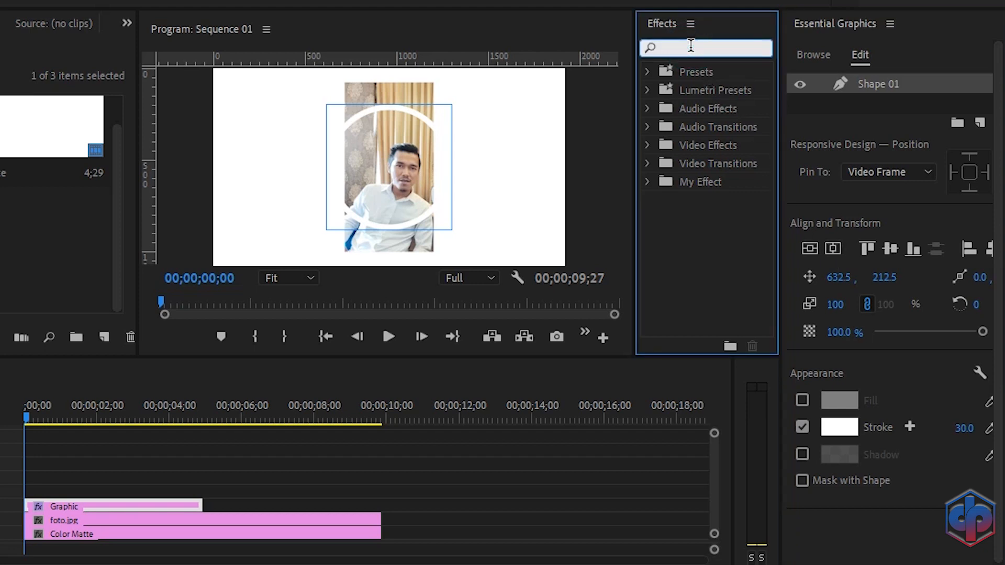
pyautogui.write('ramp')
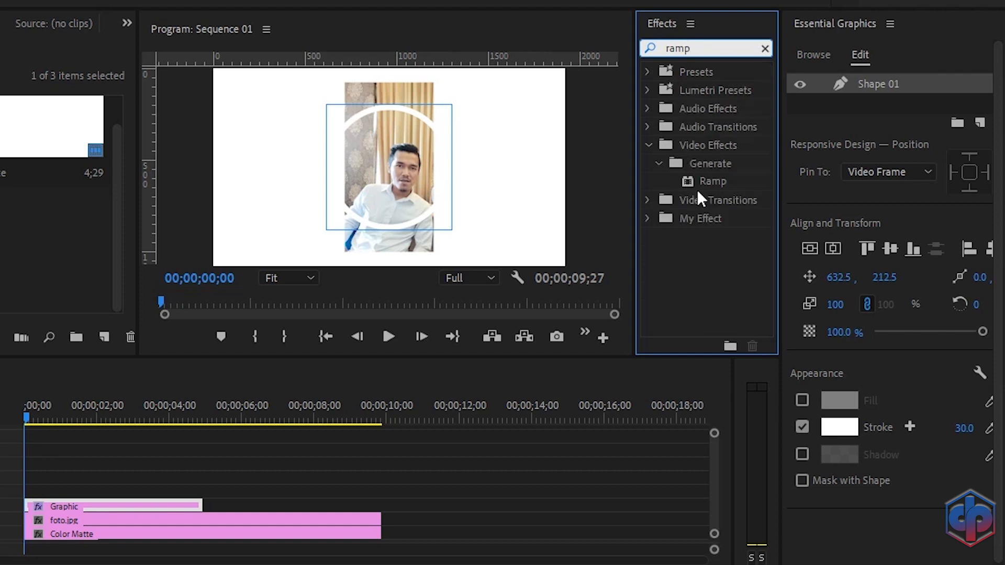
pyautogui.moveTo(714, 181); pyautogui.dragTo(125, 472)
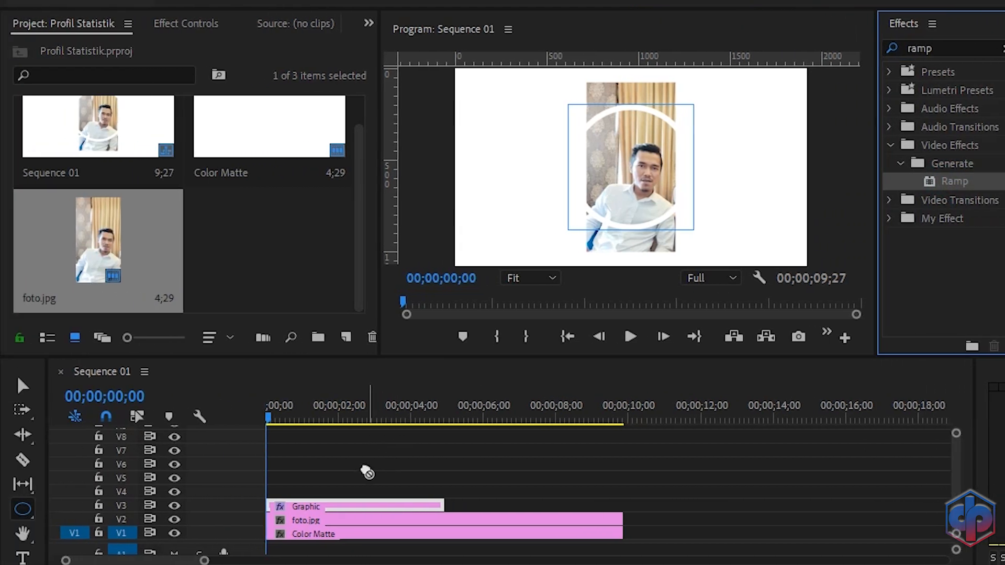
# Step: Extend the Graphic clip to end with the other clips and select it
pyautogui.moveTo(366, 472); pyautogui.dragTo(365, 507)
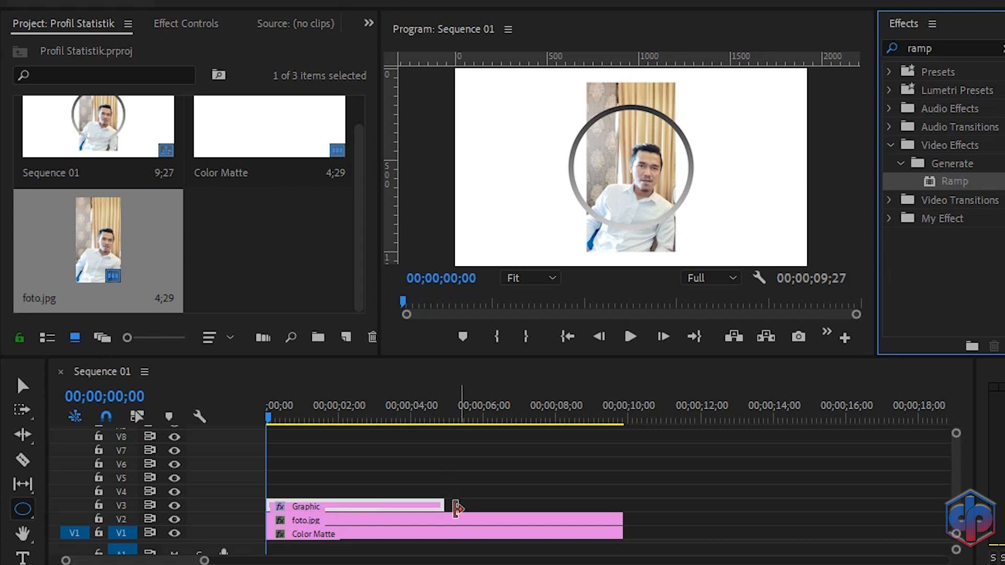
pyautogui.moveTo(437, 502); pyautogui.dragTo(615, 508)
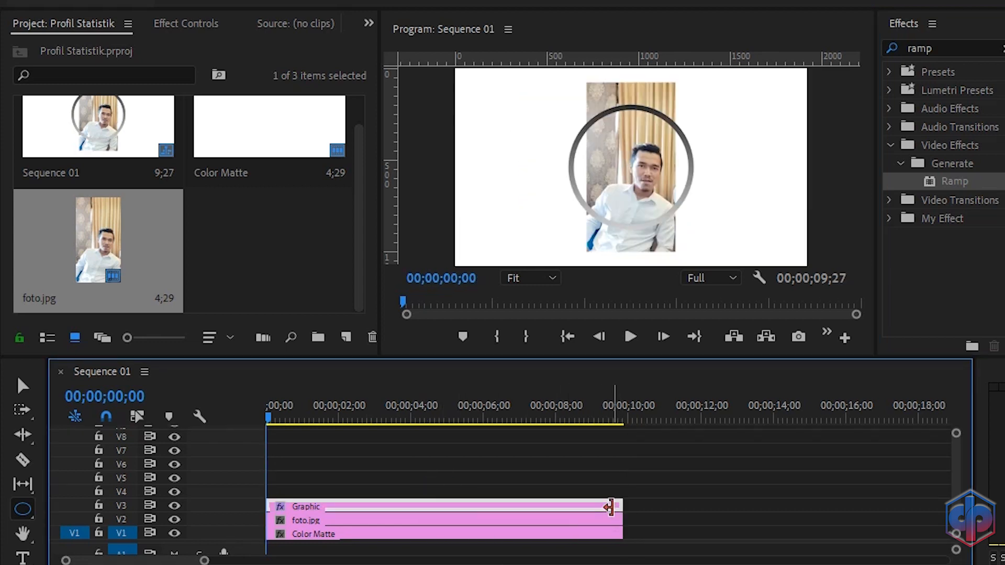
pyautogui.click(607, 507)
# Step: Set the Ramp effect's Start Color to purple 5103D1
pyautogui.click(172, 30)
pyautogui.scroll(-10, 355, 206)
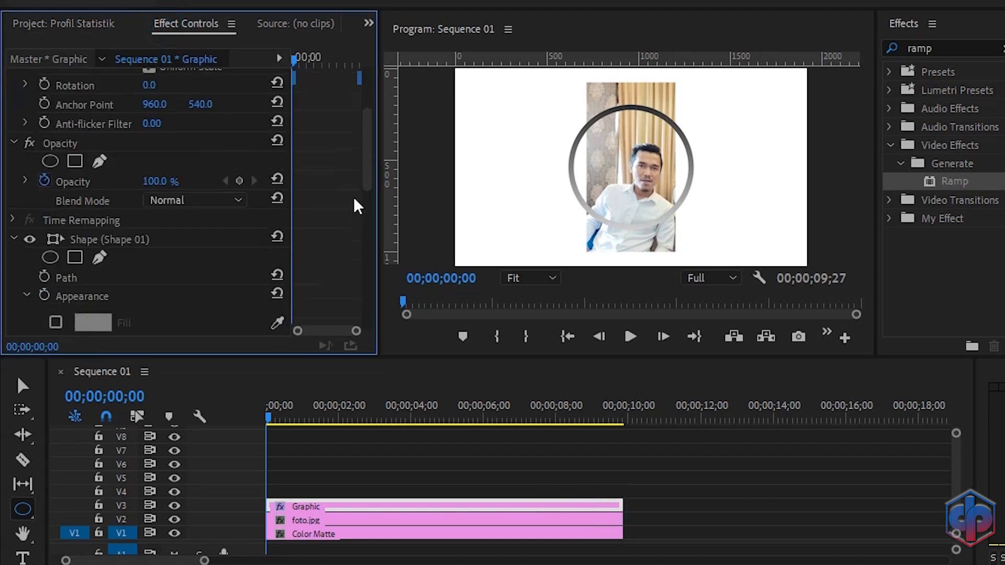
pyautogui.scroll(-8, 354, 206)
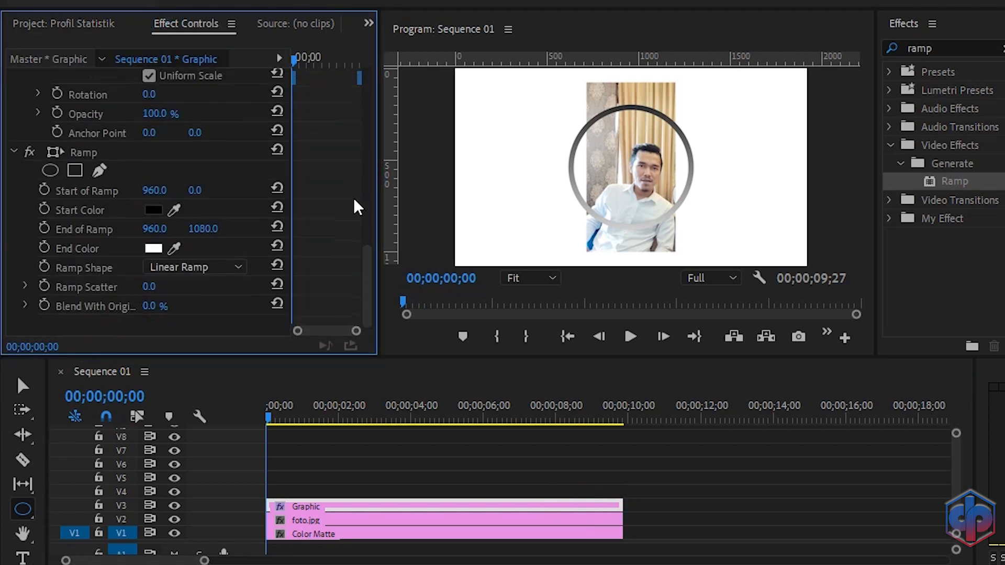
pyautogui.click(154, 210)
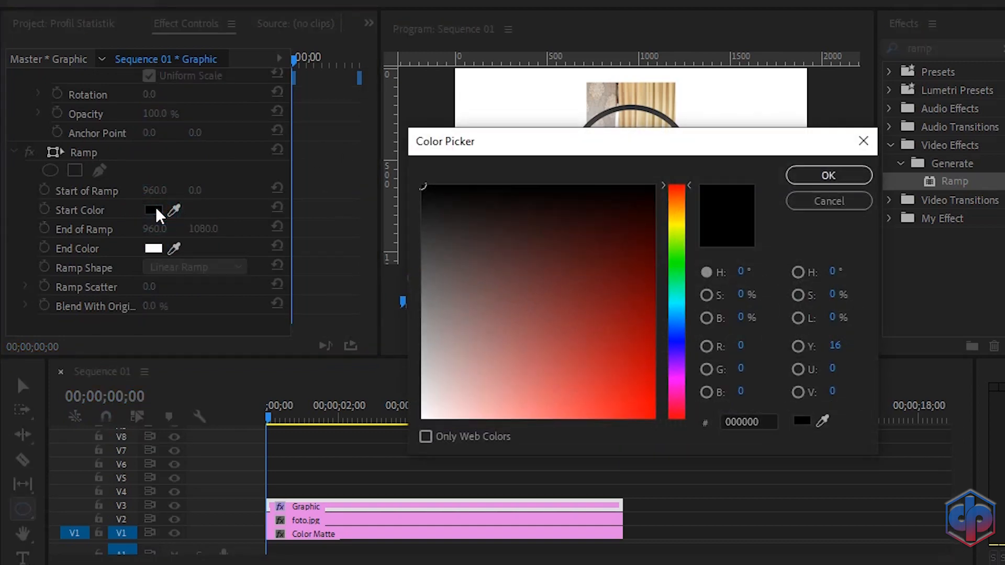
pyautogui.click(678, 356)
pyautogui.moveTo(605, 341); pyautogui.dragTo(651, 376)
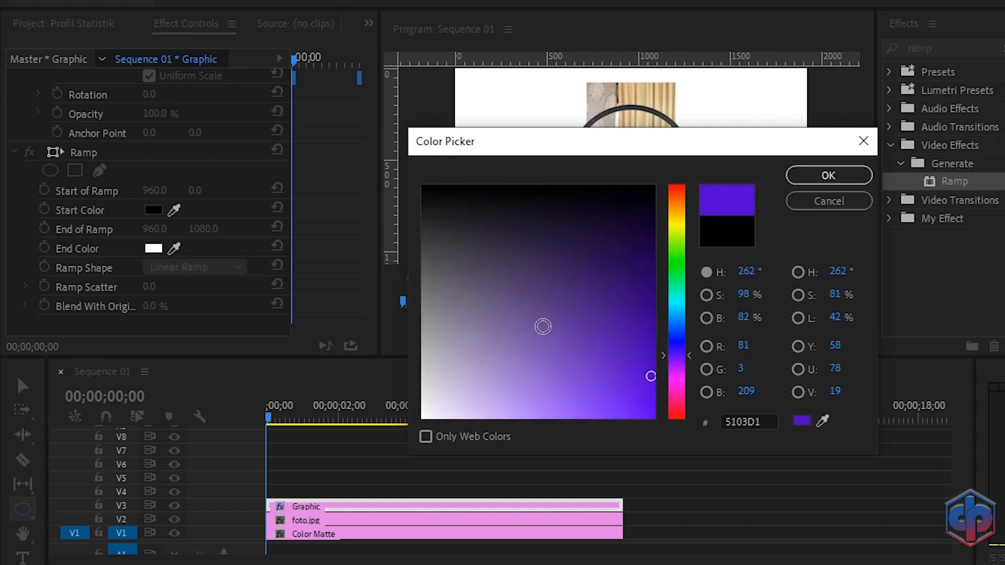
pyautogui.click(824, 181)
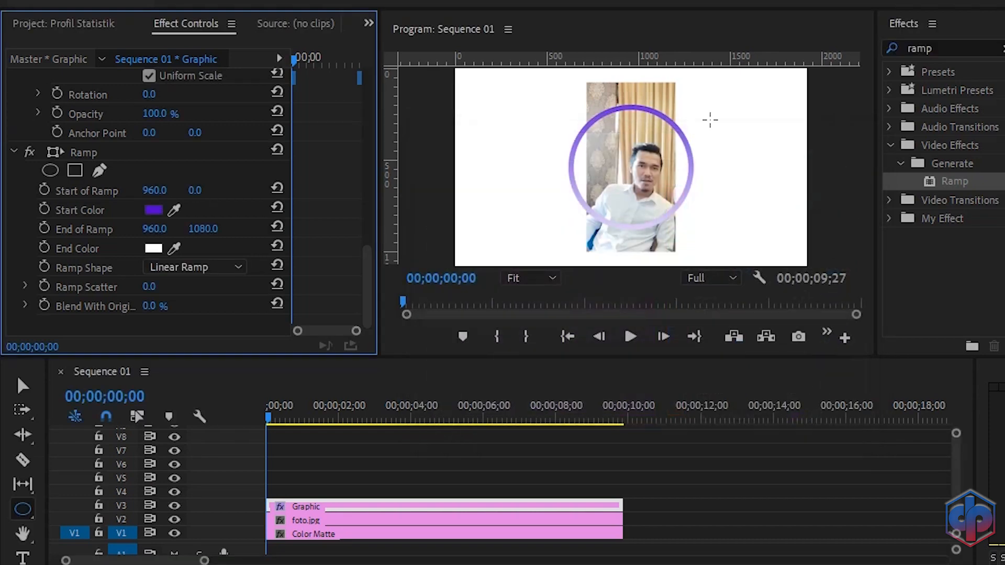
# Step: Set the Ramp effect's End Color to magenta FF00FC
pyautogui.click(153, 248)
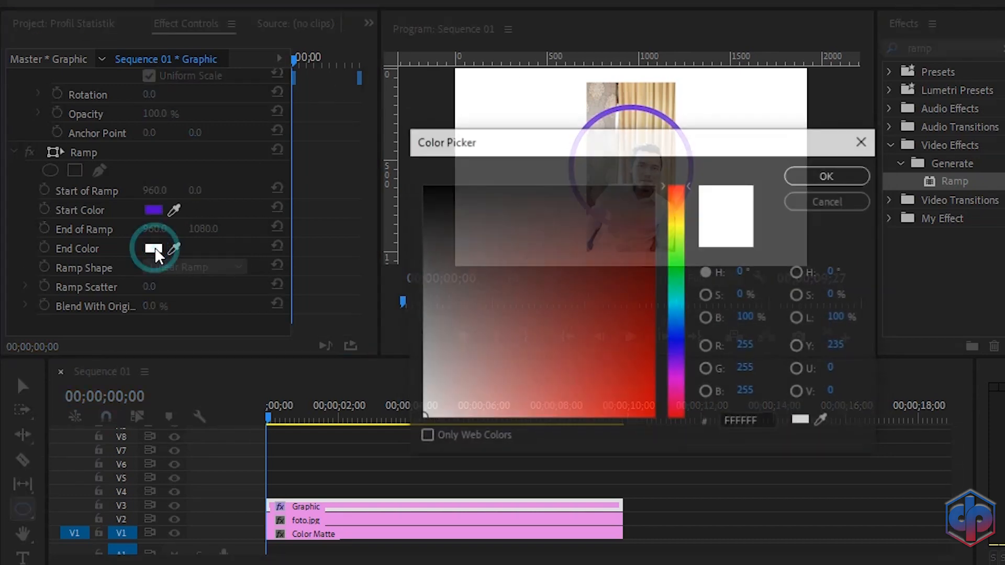
pyautogui.moveTo(680, 387); pyautogui.dragTo(673, 382)
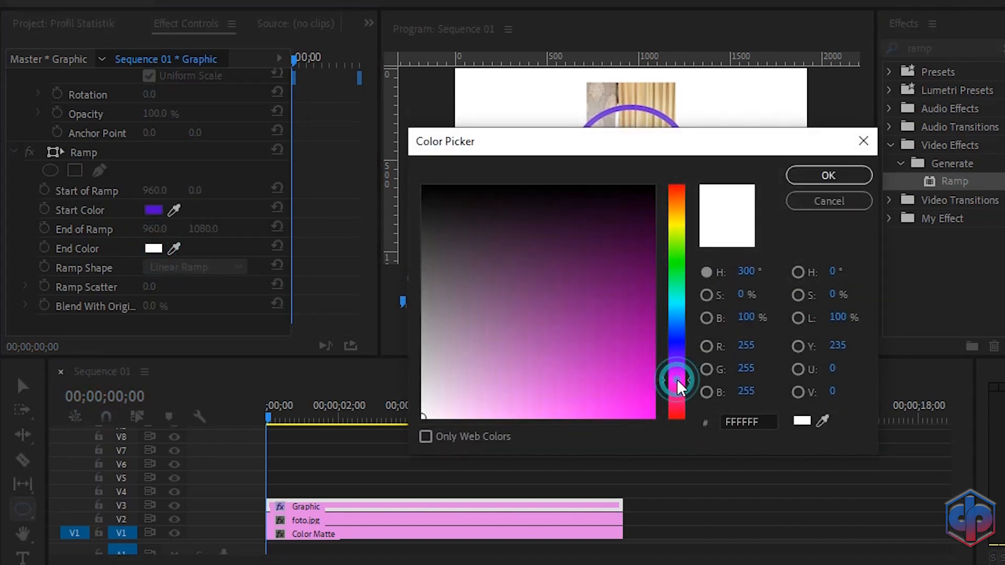
pyautogui.moveTo(617, 365); pyautogui.dragTo(658, 433)
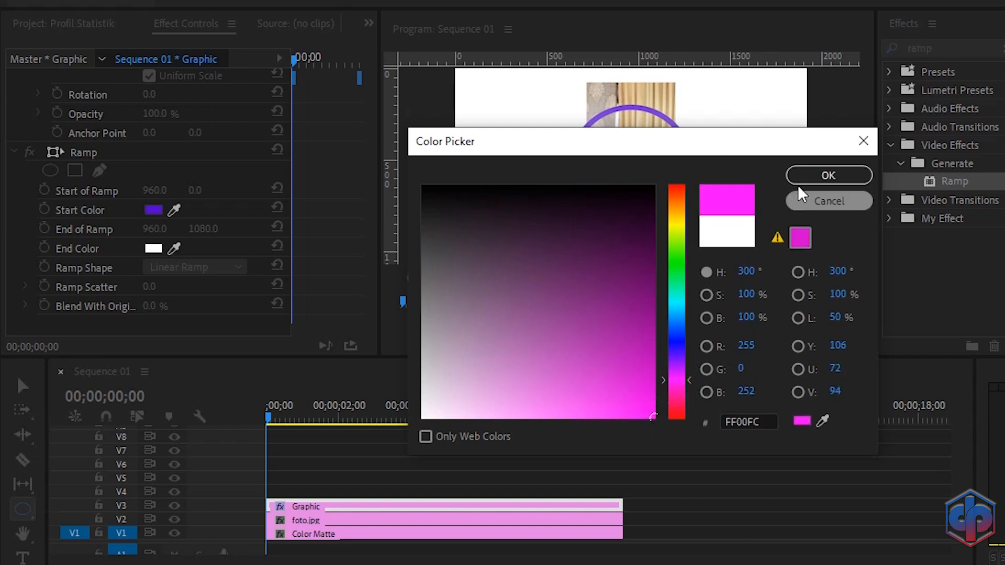
pyautogui.click(828, 175)
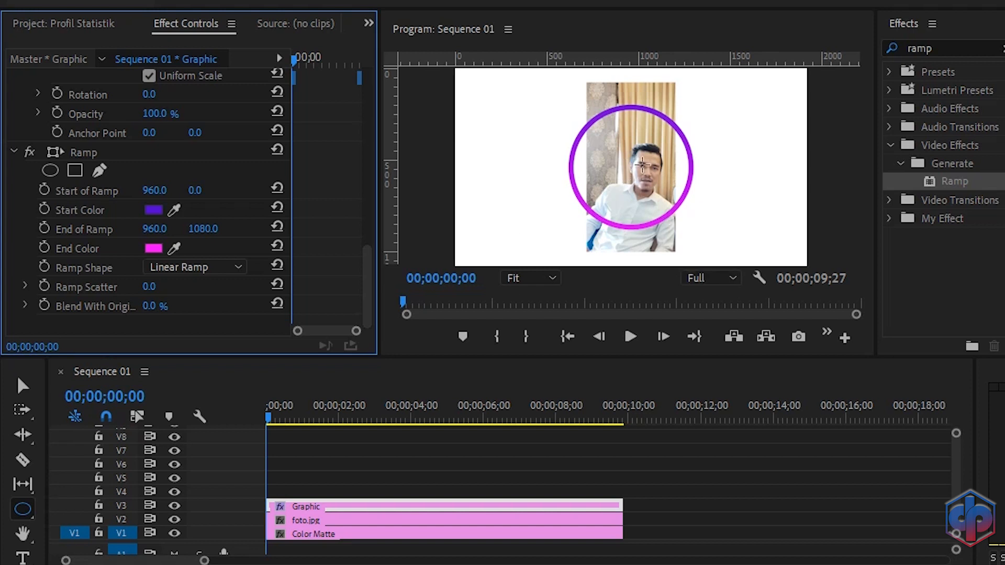
# Step: Scale the foto.jpg clip to 173 and move it to position 858, 491 so the face sits inside the ring
pyautogui.click(315, 522)
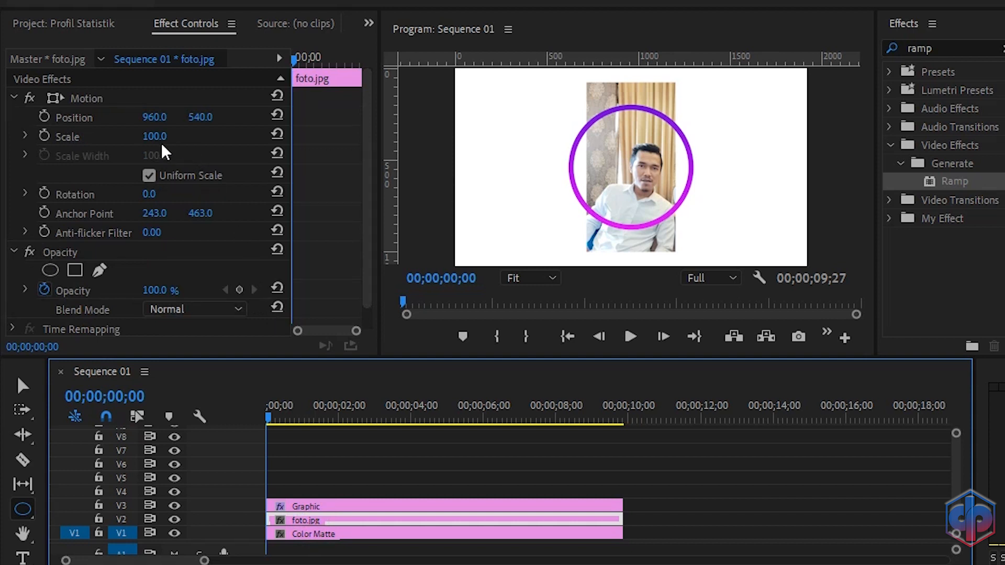
pyautogui.click(151, 137)
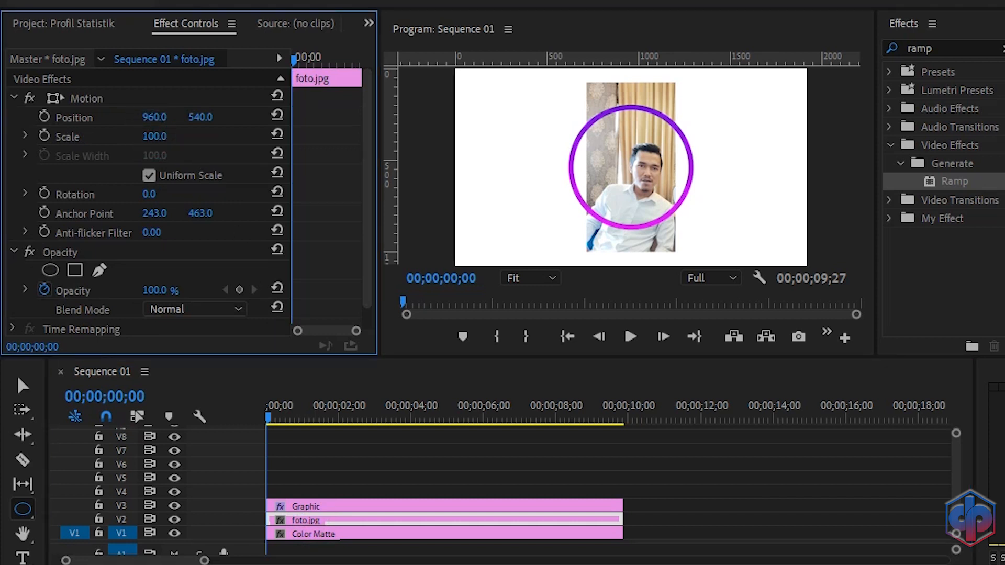
pyautogui.moveTo(152, 137); pyautogui.dragTo(185, 137)
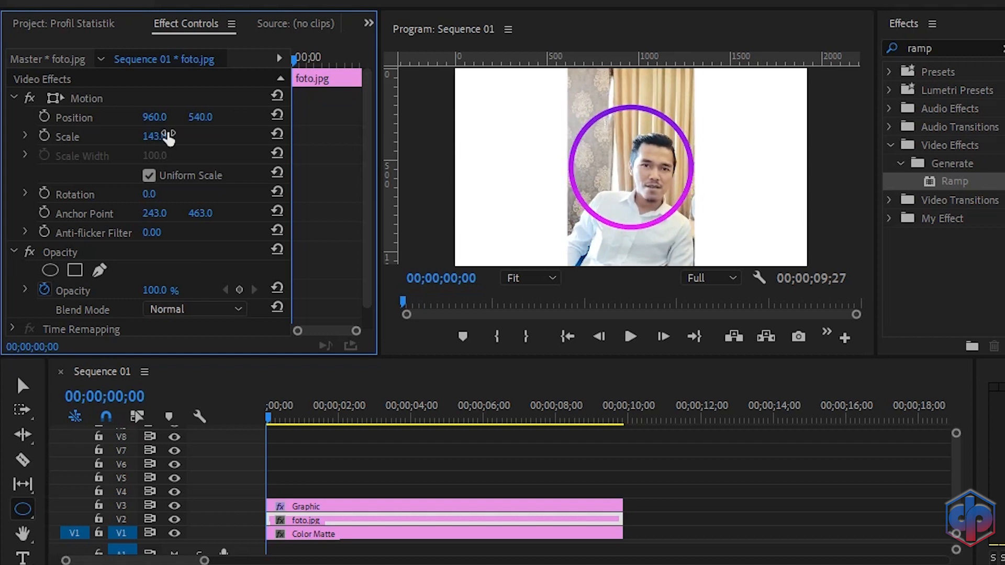
pyautogui.click(206, 119)
pyautogui.moveTo(205, 119); pyautogui.dragTo(162, 119)
pyautogui.moveTo(163, 117); pyautogui.dragTo(99, 117)
pyautogui.moveTo(203, 118); pyautogui.dragTo(178, 118)
pyautogui.moveTo(160, 136); pyautogui.dragTo(171, 136)
pyautogui.moveTo(159, 118); pyautogui.dragTo(149, 118)
pyautogui.moveTo(203, 118); pyautogui.dragTo(209, 118)
pyautogui.moveTo(152, 136); pyautogui.dragTo(163, 136)
pyautogui.moveTo(190, 117); pyautogui.dragTo(217, 117)
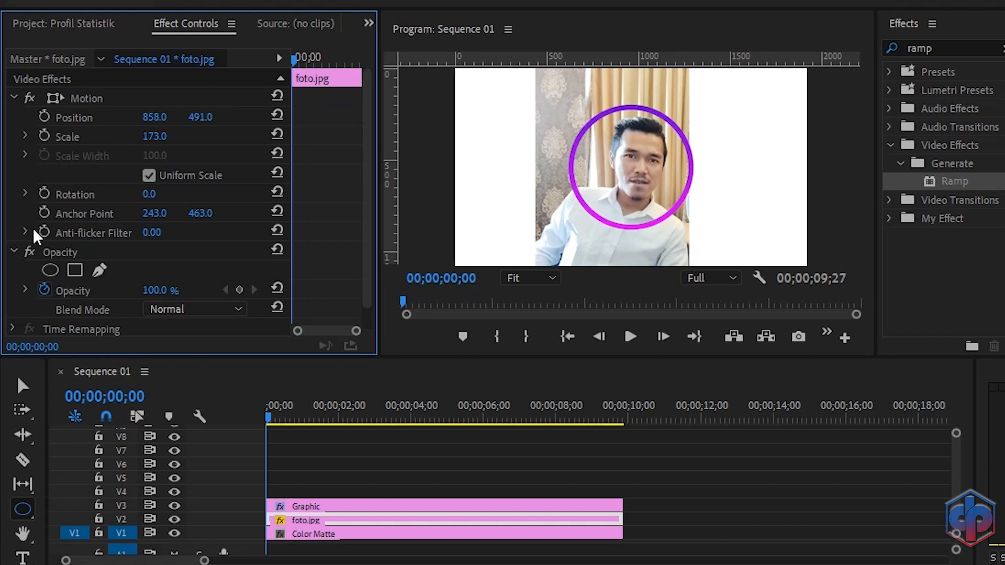
# Step: Add an ellipse opacity mask to the photo and reshape it to fit inside the gradient ring
pyautogui.click(63, 253)
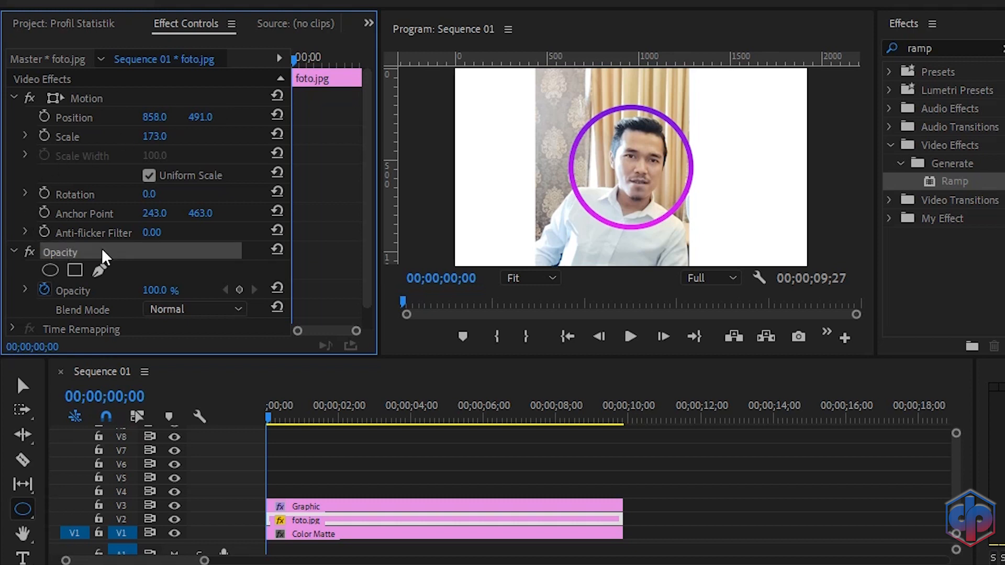
pyautogui.click(52, 272)
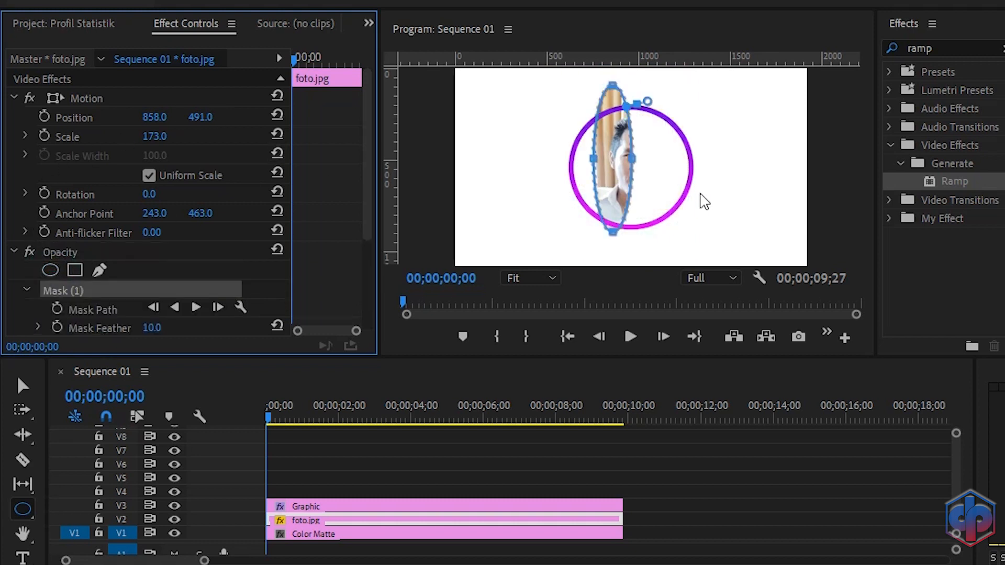
pyautogui.moveTo(634, 164); pyautogui.dragTo(691, 171)
pyautogui.moveTo(593, 160); pyautogui.dragTo(575, 166)
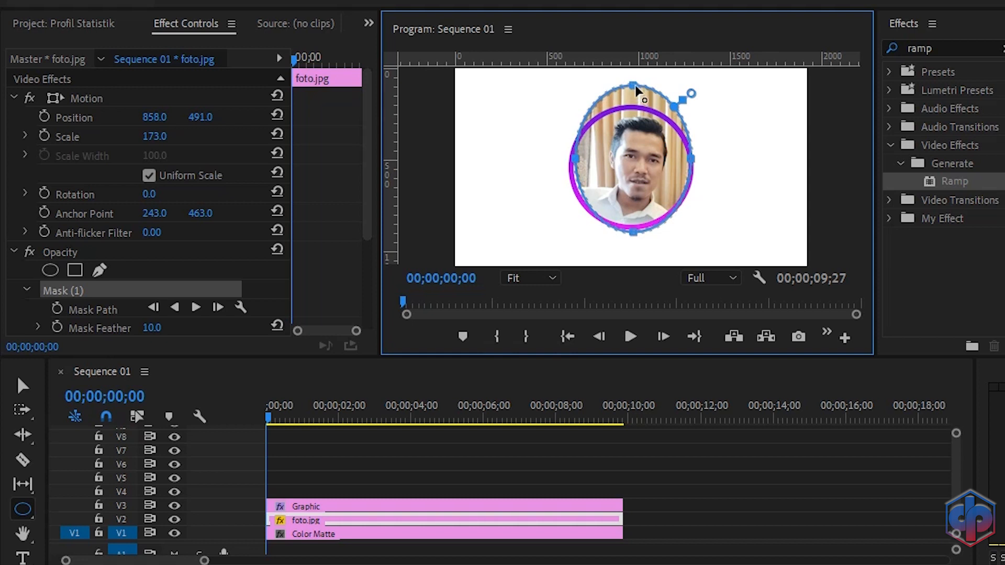
pyautogui.moveTo(633, 85); pyautogui.dragTo(634, 108)
# Step: Set the photo mask's feather to 0
pyautogui.click(551, 278)
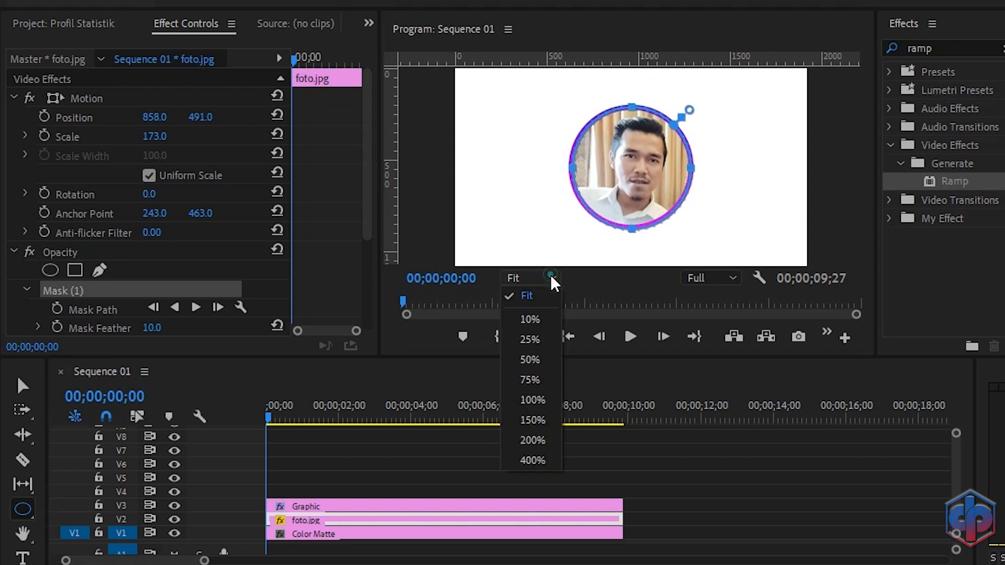
pyautogui.click(532, 359)
pyautogui.moveTo(855, 179); pyautogui.dragTo(844, 153)
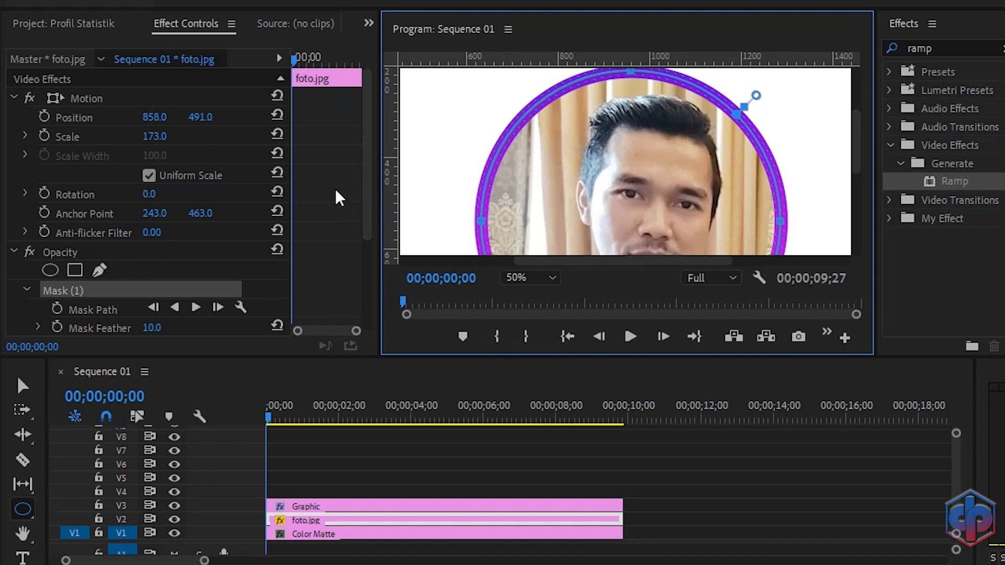
pyautogui.scroll(-5, 336, 198)
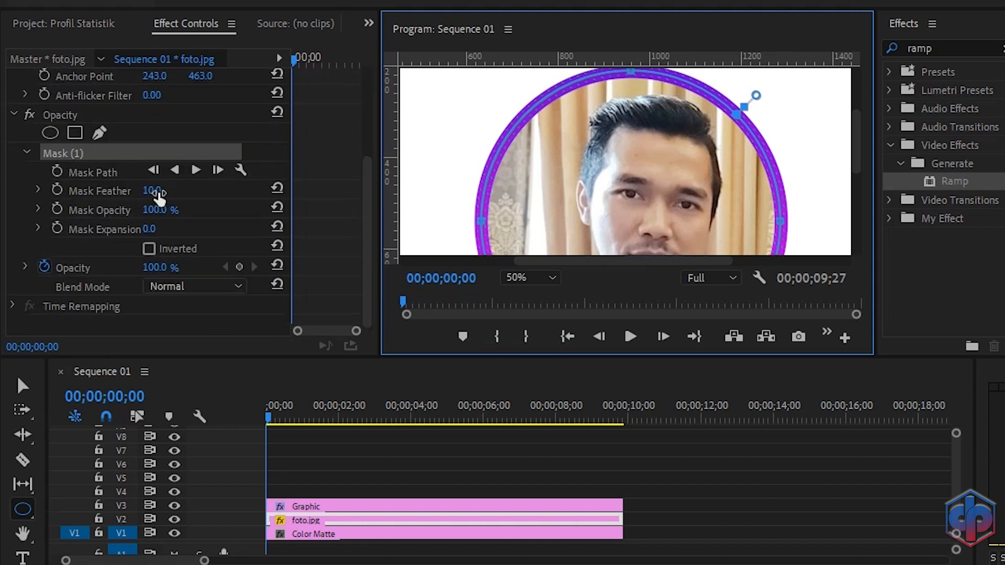
pyautogui.moveTo(158, 194); pyautogui.dragTo(143, 193)
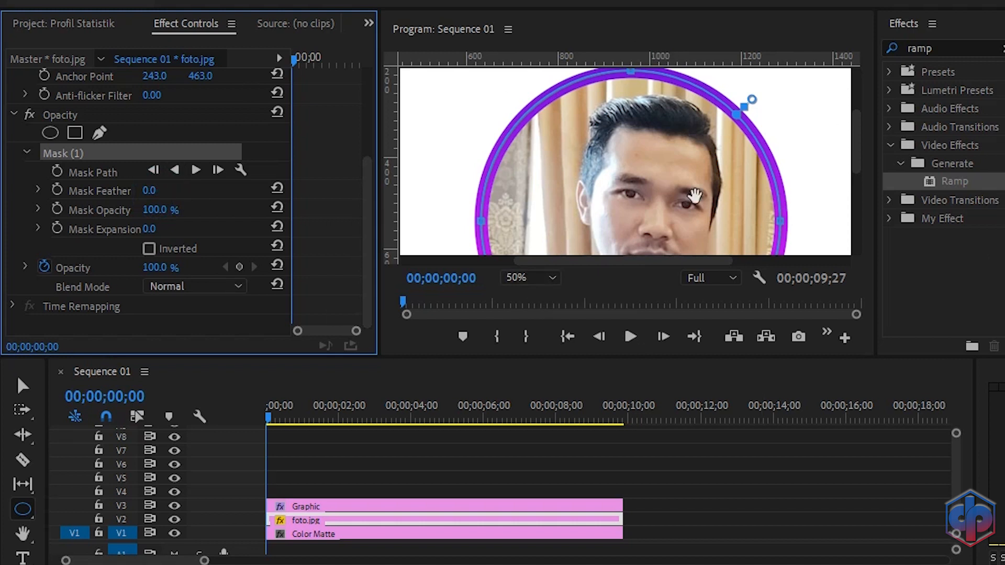
pyautogui.click(549, 278)
pyautogui.click(539, 297)
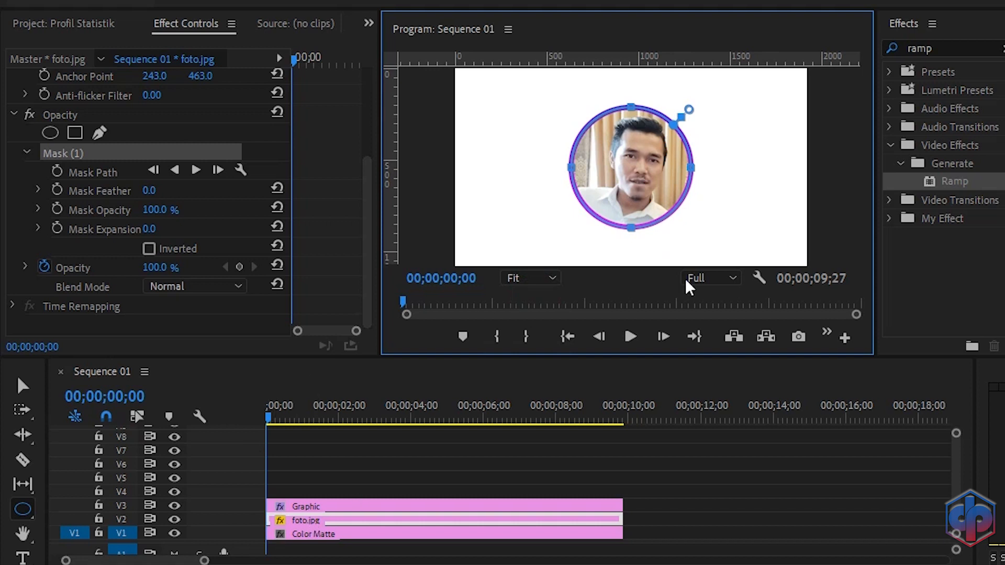
# Step: Nest the Graphic and foto.jpg clips into a nested sequence named Foto
pyautogui.moveTo(639, 517); pyautogui.dragTo(611, 510)
pyautogui.rightClick(612, 510)
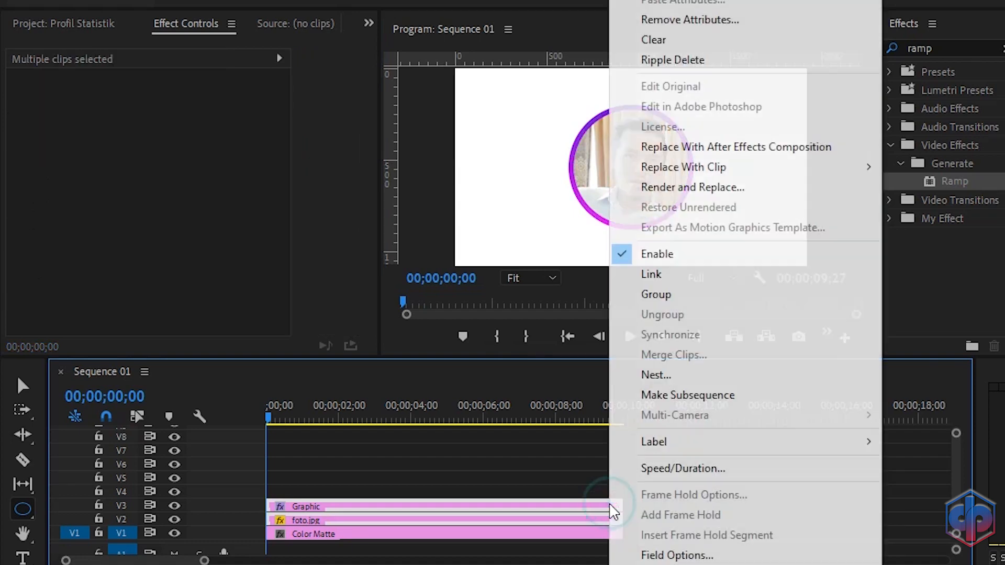
pyautogui.click(652, 375)
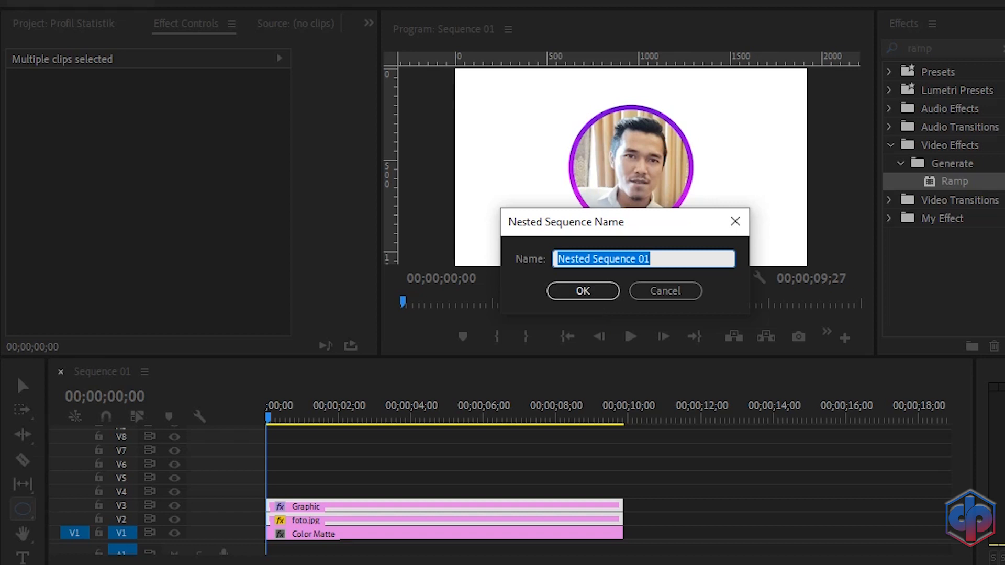
pyautogui.write('Foto')
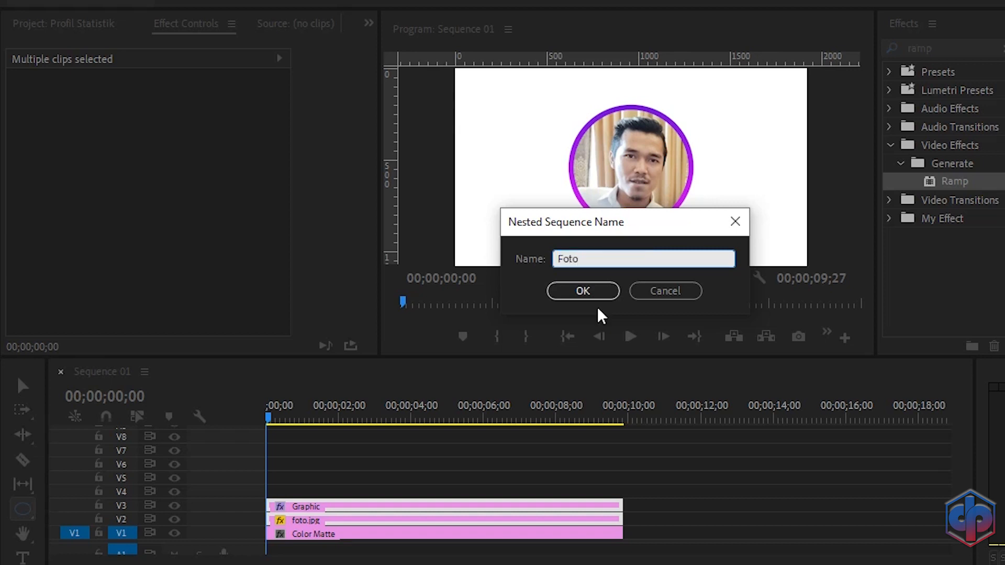
pyautogui.click(583, 292)
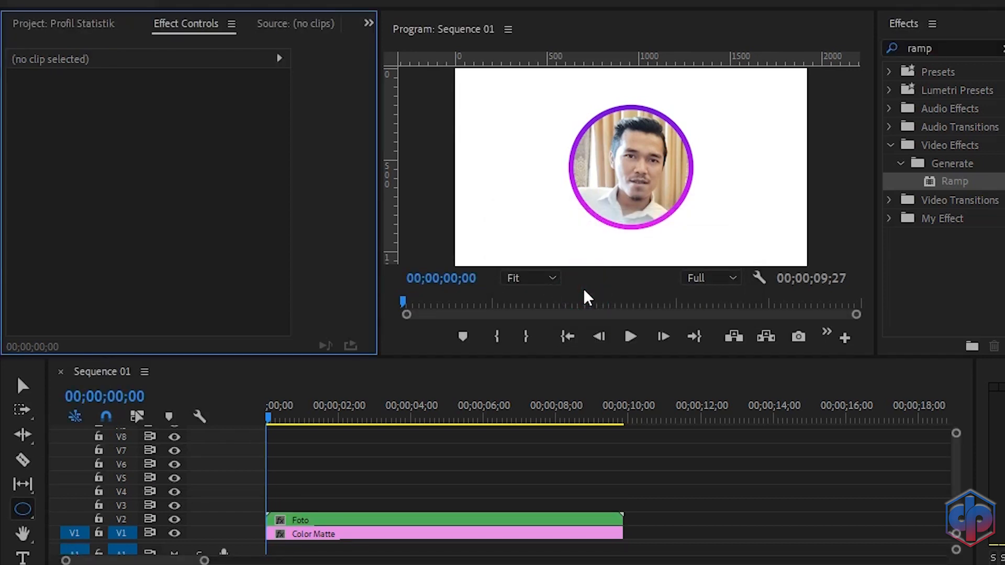
# Step: Scale the Foto nested clip to 75 and move it to position 500, 431
pyautogui.click(382, 520)
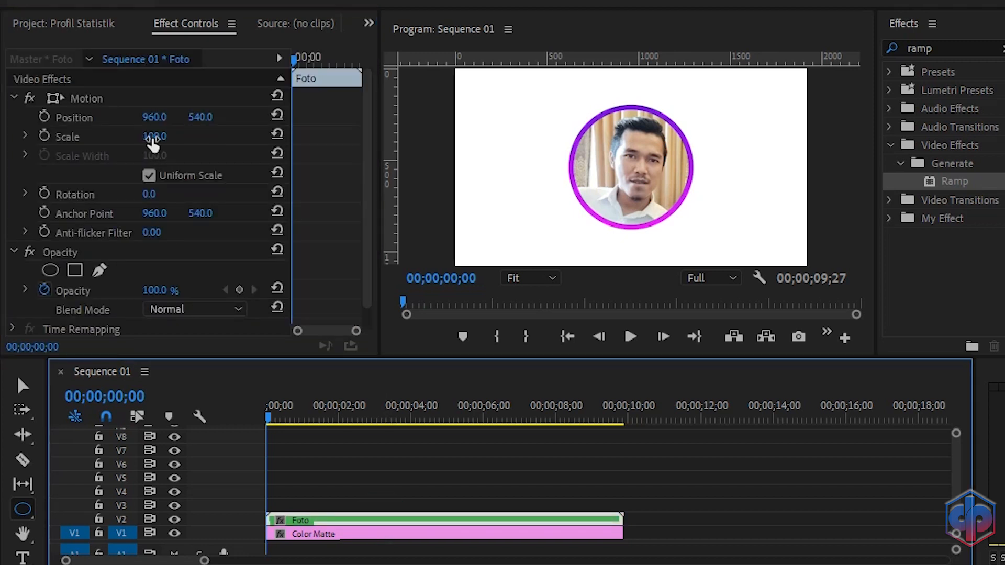
pyautogui.moveTo(152, 141); pyautogui.dragTo(125, 142)
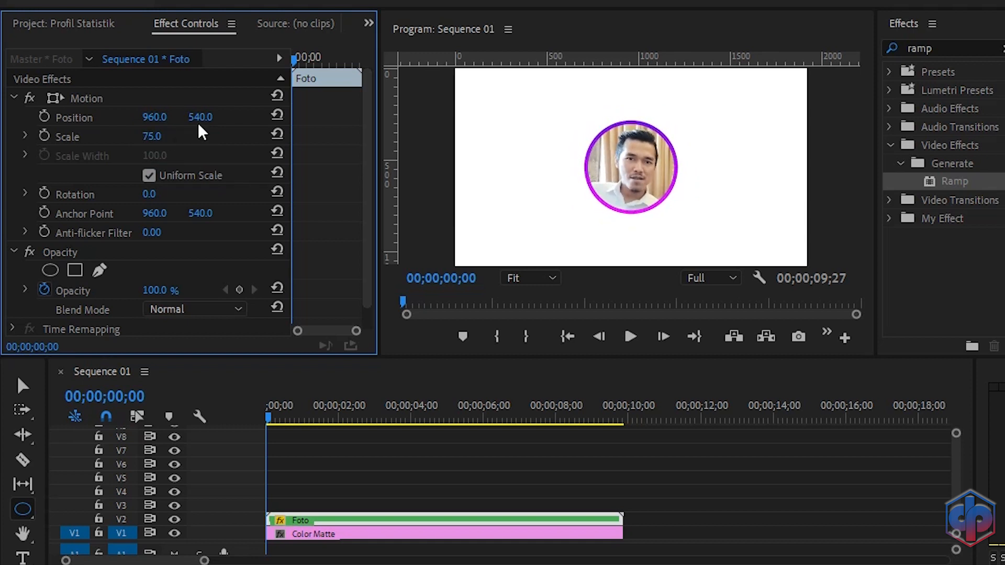
pyautogui.moveTo(167, 117); pyautogui.dragTo(39, 118)
pyautogui.moveTo(202, 118); pyautogui.dragTo(145, 118)
pyautogui.moveTo(151, 117); pyautogui.dragTo(176, 117)
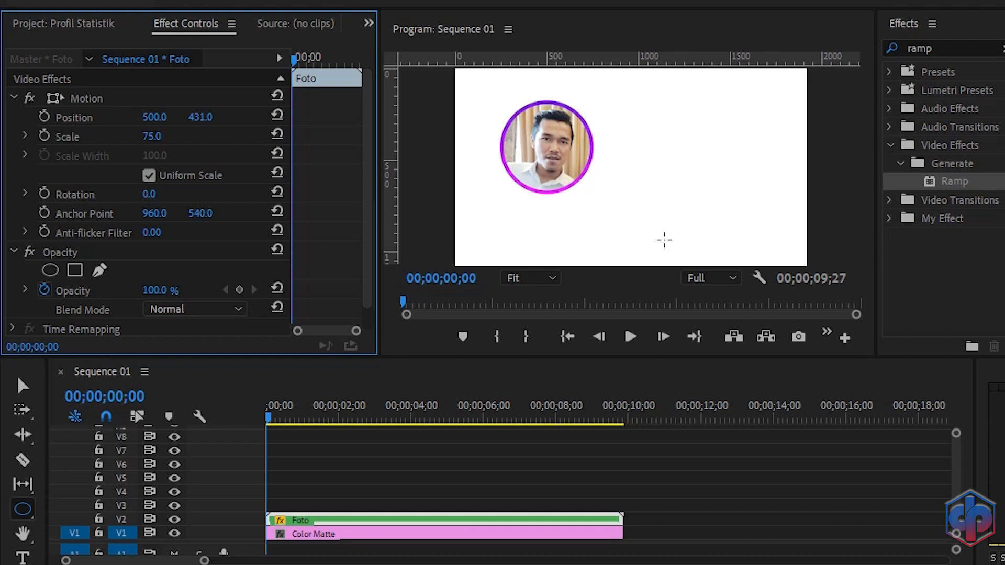
# Step: Keyframe the Foto clip's Scale at 75 at about 15 frames and at 0 at the start
pyautogui.press('space')
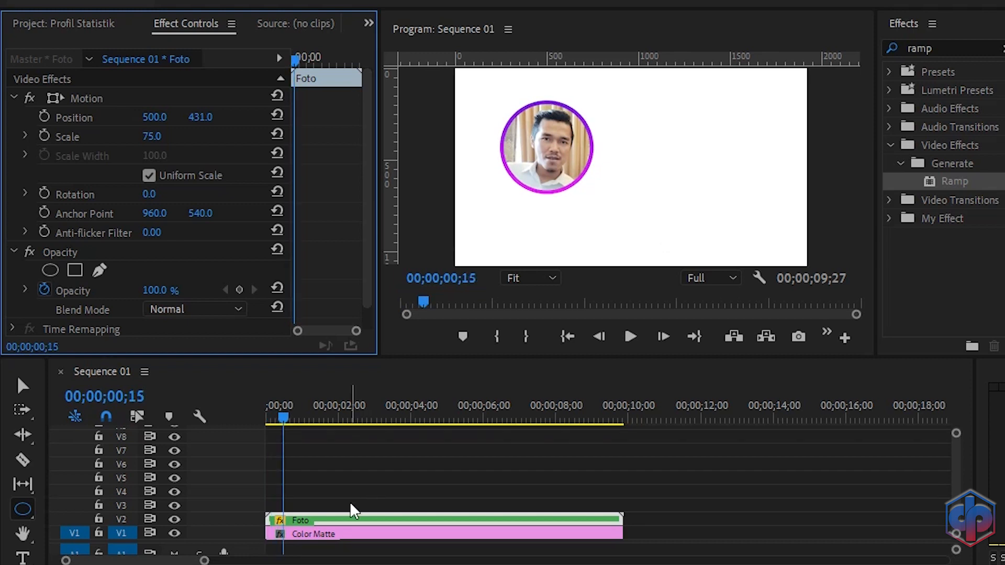
pyautogui.click(45, 134)
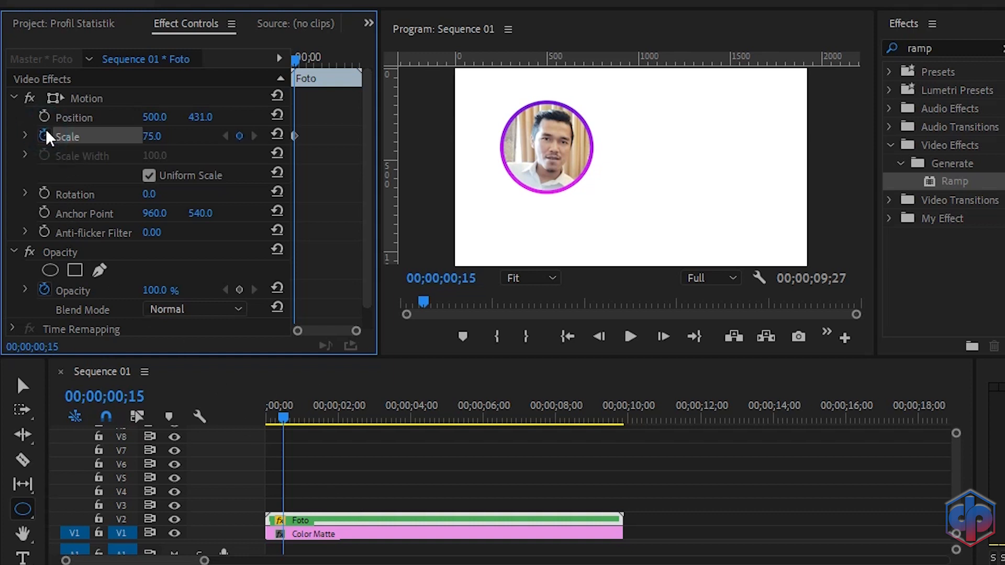
pyautogui.moveTo(293, 62); pyautogui.dragTo(266, 62)
pyautogui.click(167, 131)
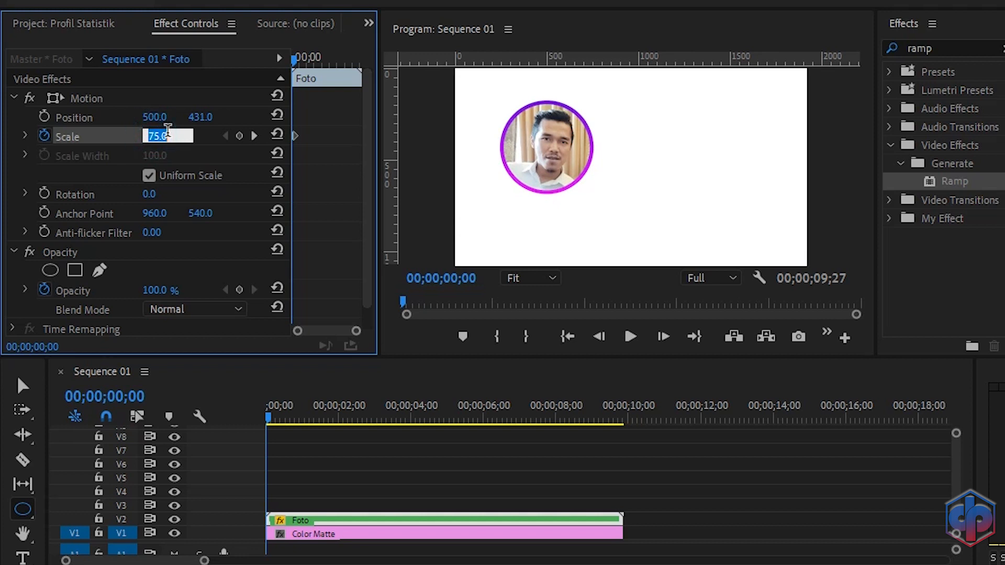
pyautogui.write('0')
pyautogui.press('Return')
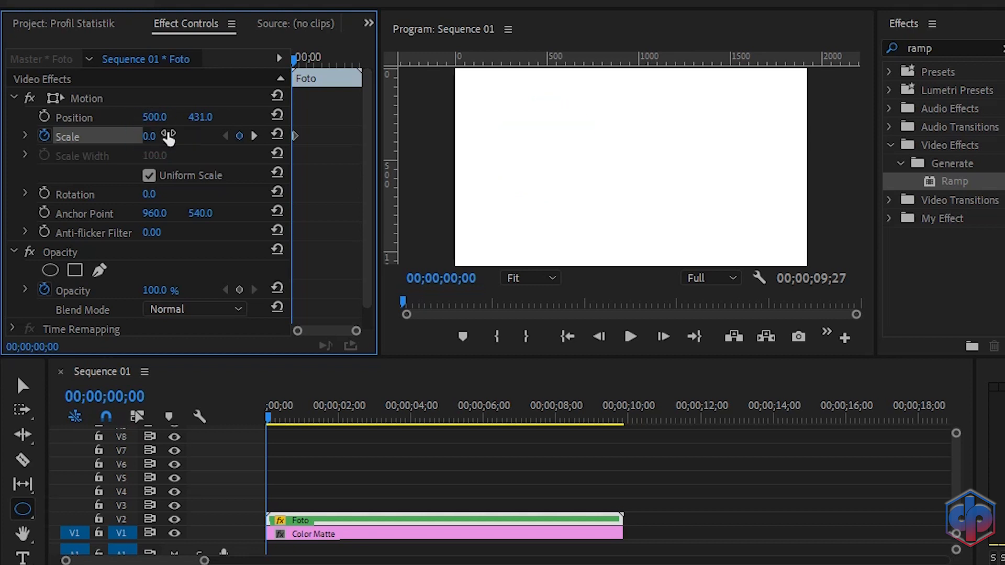
# Step: Play the sequence from the start to review the scale-up animation
pyautogui.press('space')
pyautogui.press('space')
pyautogui.click(305, 413)
pyautogui.press('Home')
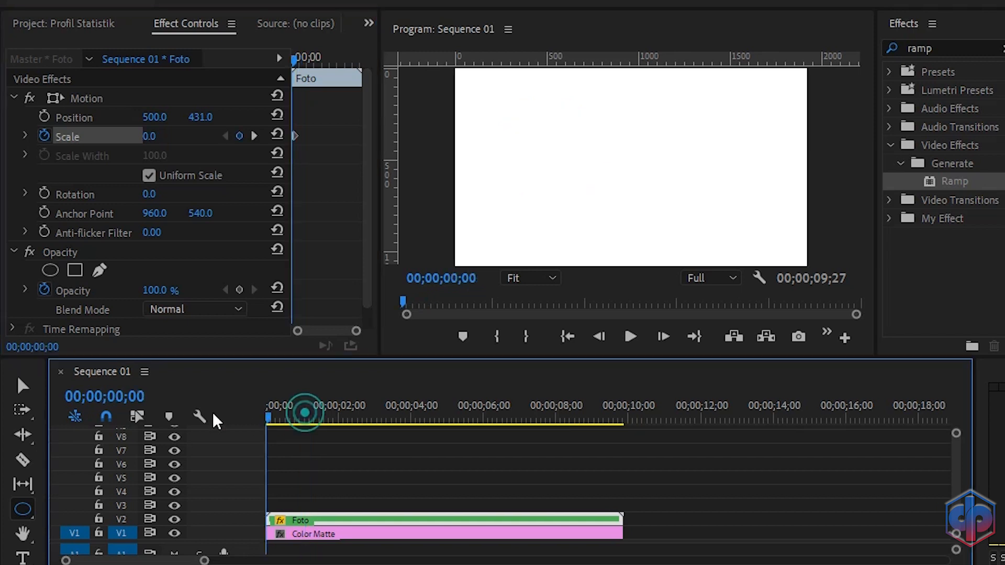
pyautogui.press('space')
pyautogui.press('space')
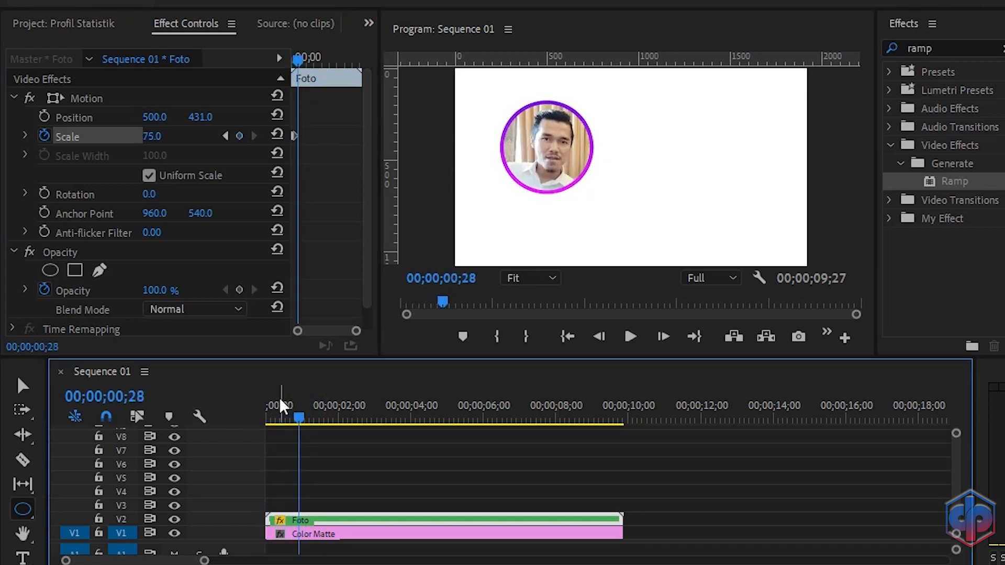
# Step: Apply Ease In to the ending Scale keyframe and Ease Out to the starting one
pyautogui.moveTo(356, 330); pyautogui.dragTo(340, 331)
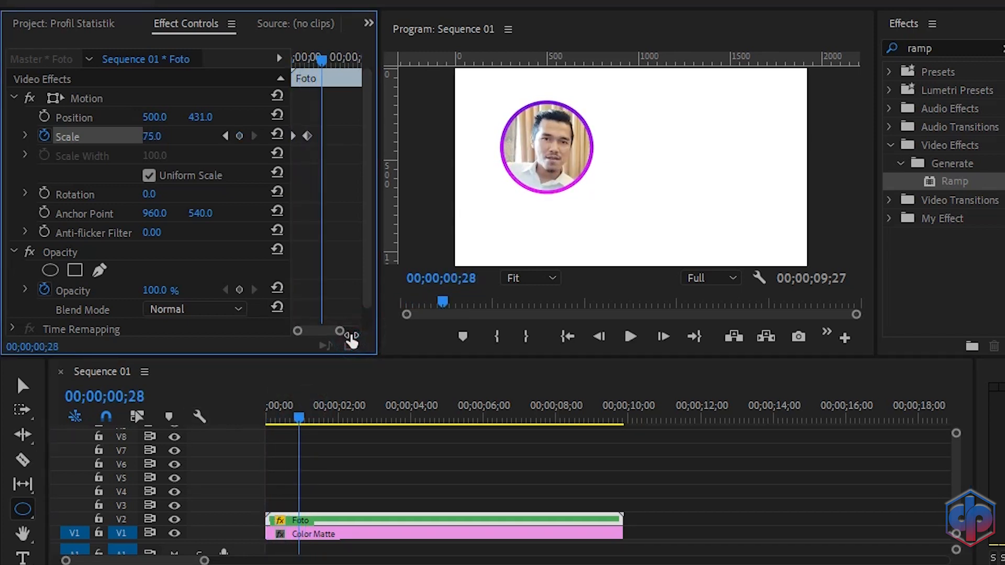
pyautogui.rightClick(307, 137)
pyautogui.click(356, 396)
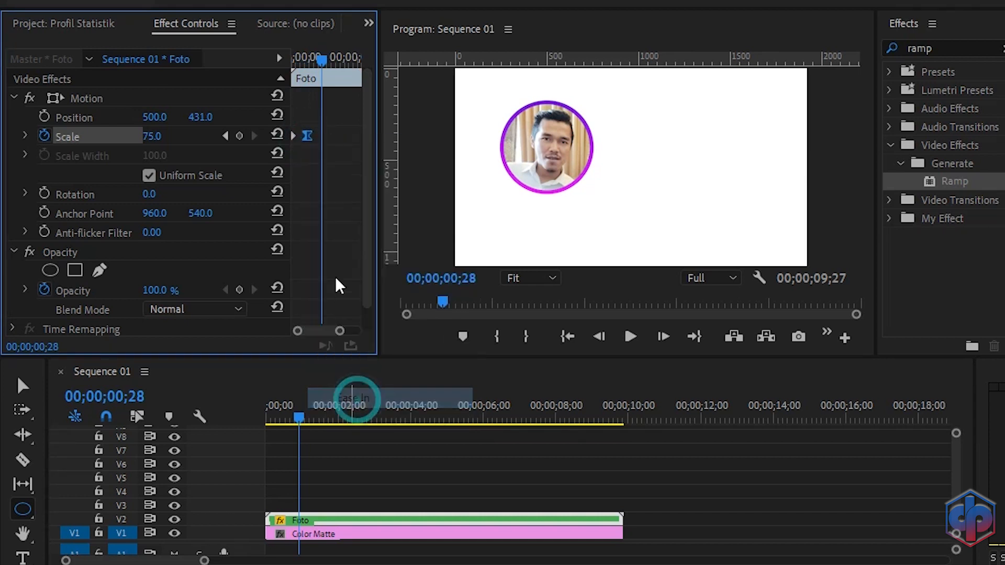
pyautogui.rightClick(293, 134)
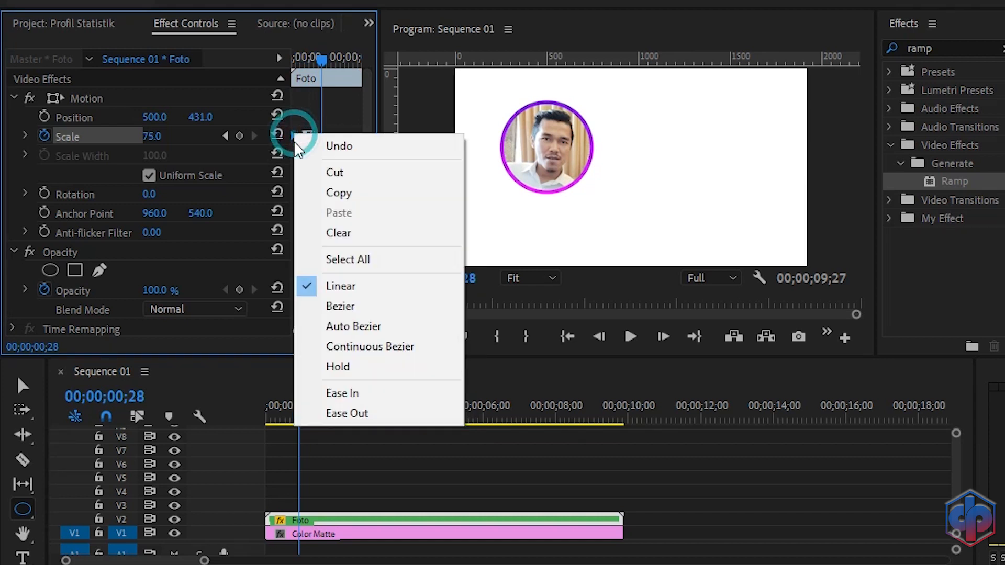
pyautogui.click(341, 407)
# Step: Replay the eased animation and park the playhead at about 1;02
pyautogui.moveTo(299, 415); pyautogui.dragTo(249, 406)
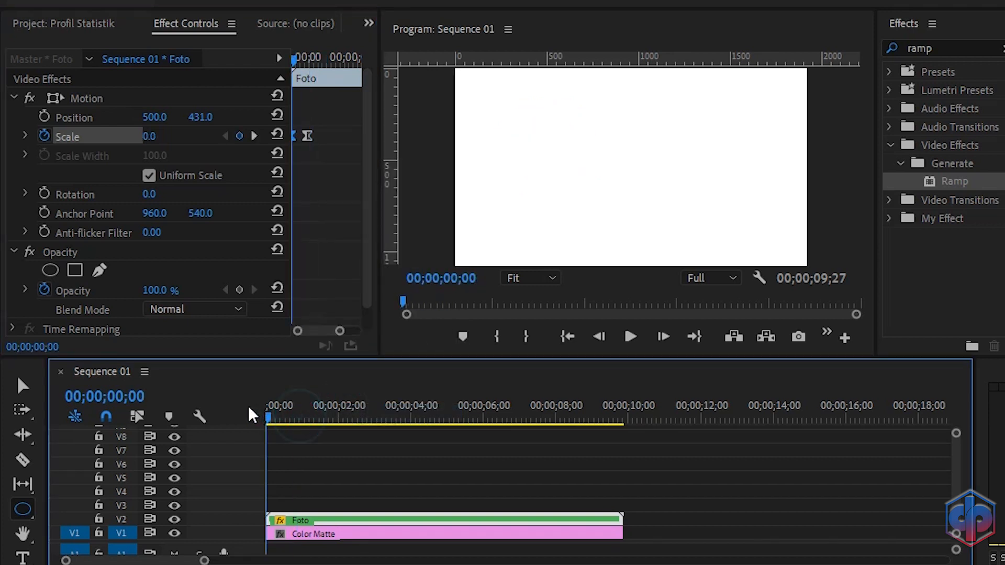
pyautogui.press('space')
pyautogui.moveTo(306, 417); pyautogui.dragTo(243, 406)
pyautogui.press('space')
pyautogui.click(302, 418)
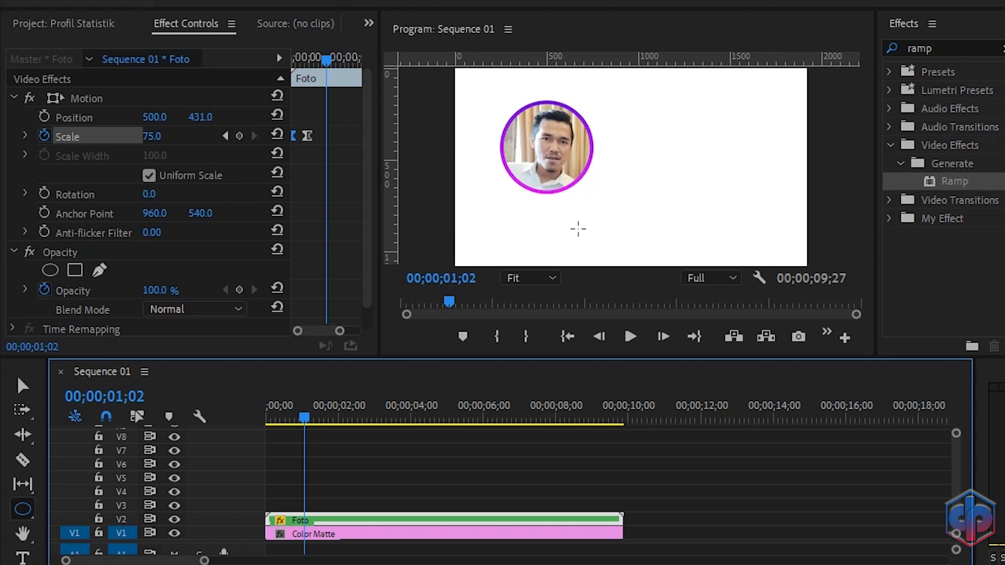
# Step: Draw a wide, thin rectangle with the Rectangle tool below the photo and turn off its stroke
pyautogui.click(26, 512)
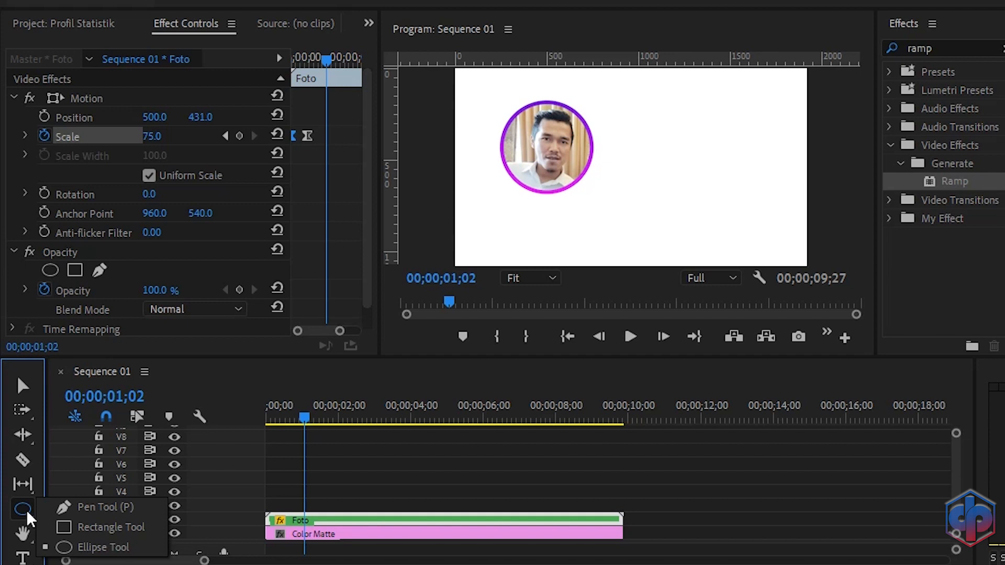
pyautogui.click(76, 526)
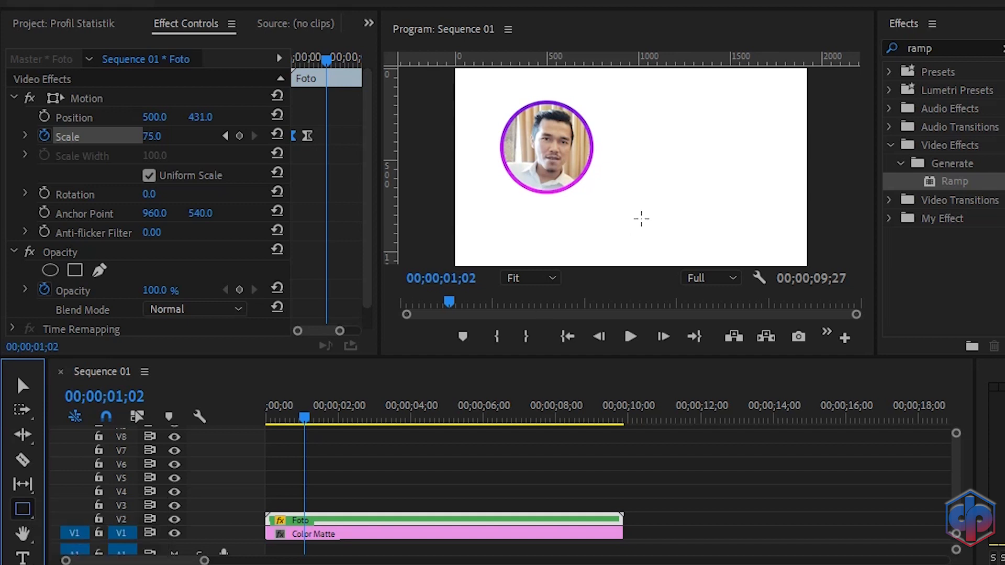
pyautogui.click(531, 276)
pyautogui.click(539, 359)
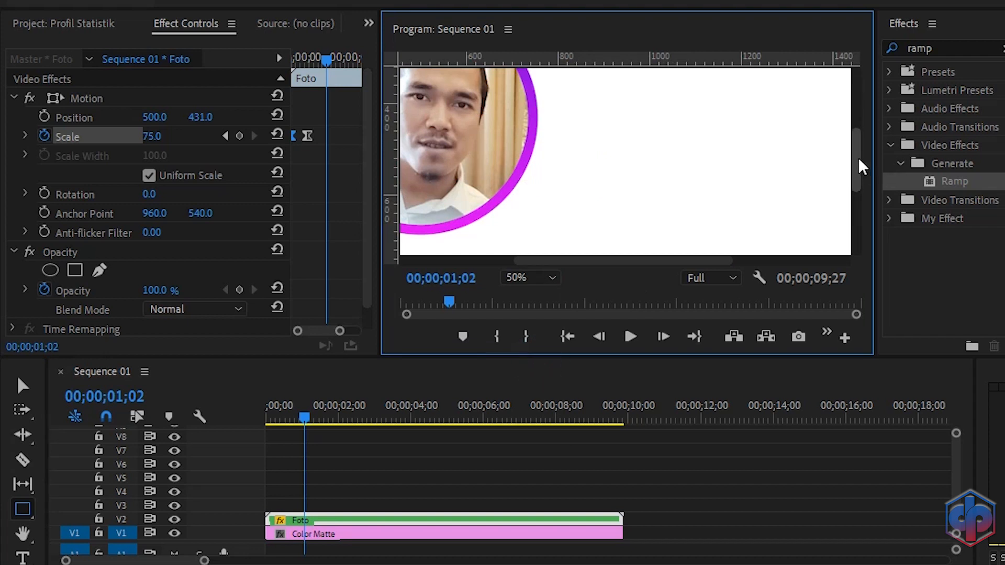
pyautogui.moveTo(858, 158); pyautogui.dragTo(858, 199)
pyautogui.moveTo(674, 261); pyautogui.dragTo(595, 257)
pyautogui.moveTo(855, 205); pyautogui.dragTo(847, 187)
pyautogui.click(502, 242)
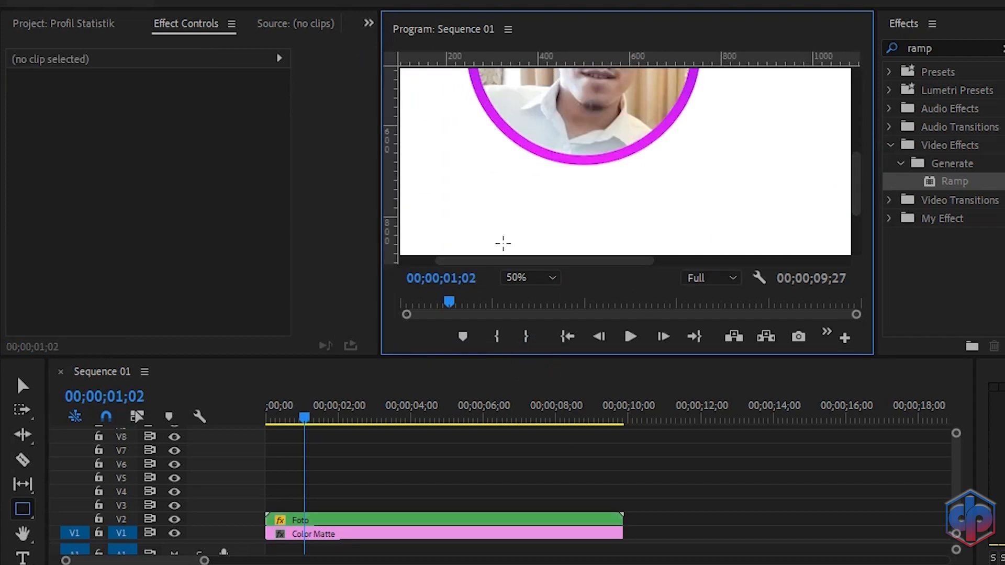
pyautogui.moveTo(448, 200)
pyautogui.mouseDown()
pyautogui.moveTo(475, 217)
pyautogui.moveTo(638, 203)
pyautogui.moveTo(785, 213)
pyautogui.mouseUp()
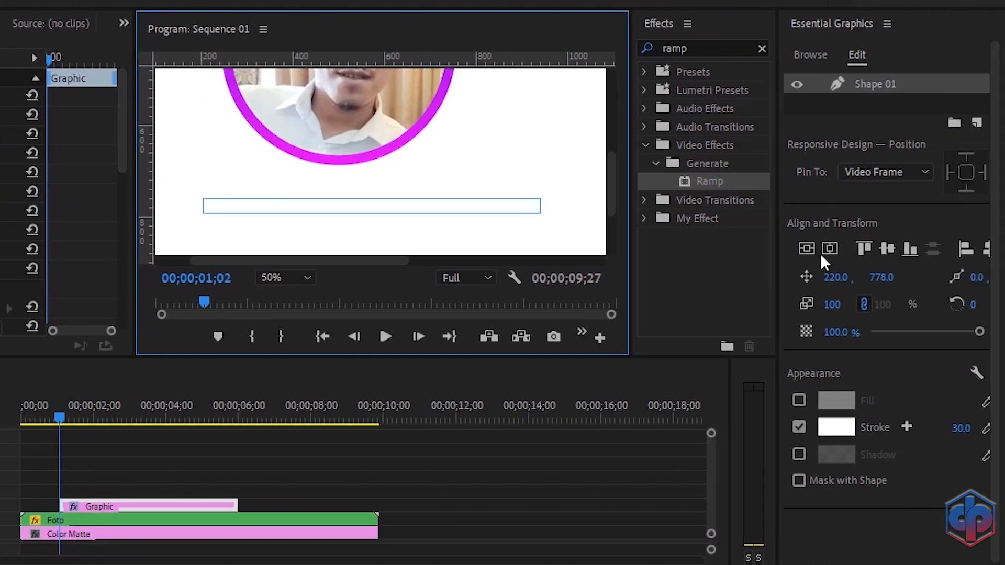
pyautogui.click(799, 428)
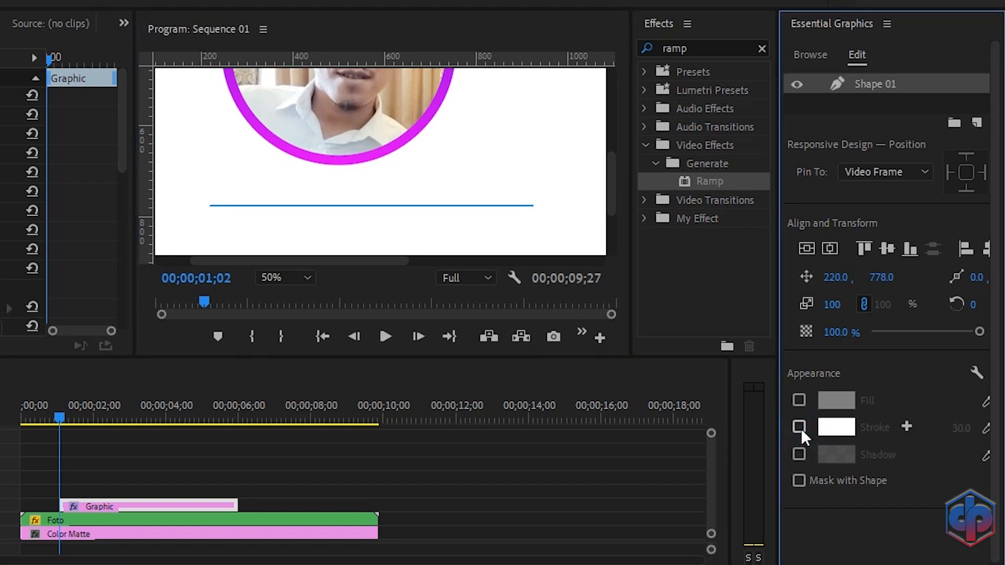
# Step: Enable the rectangle's fill and set its color to dark gray 2C2A2A
pyautogui.click(798, 401)
pyautogui.click(836, 401)
pyautogui.moveTo(247, 286); pyautogui.dragTo(185, 242)
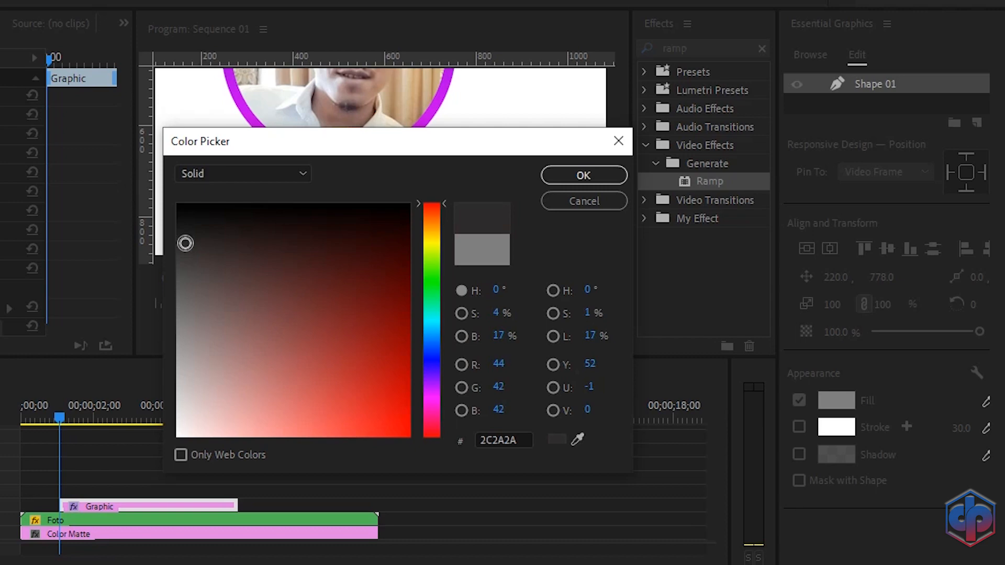
pyautogui.click(598, 178)
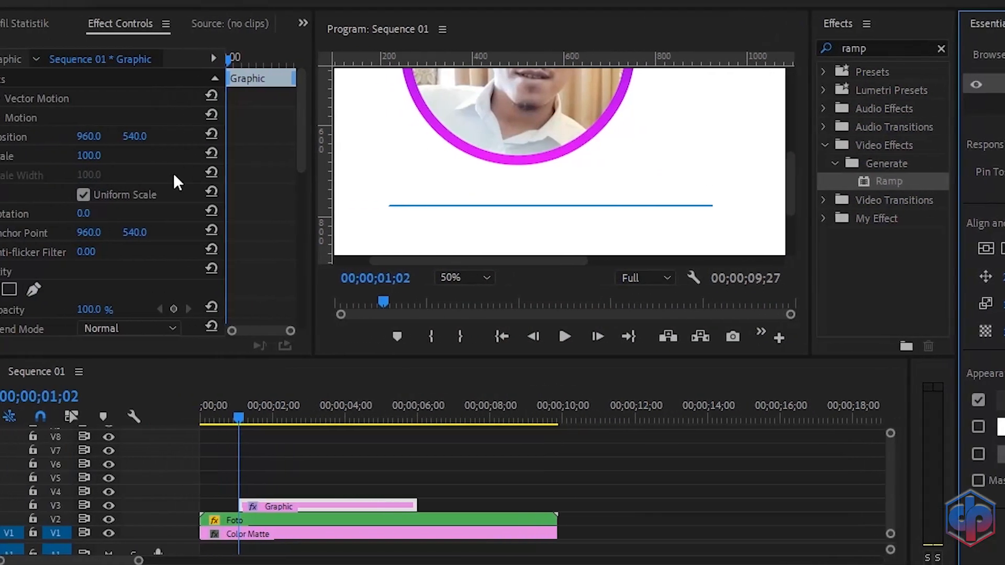
# Step: Turn off Uniform Scale for the rectangle and set its Vertical Scale to 619
pyautogui.scroll(-10, 239, 176)
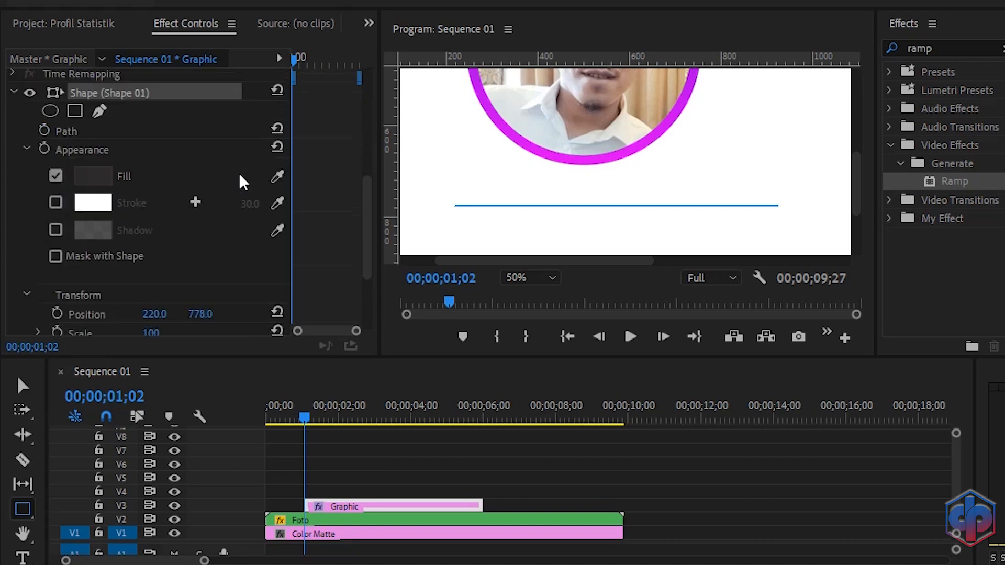
pyautogui.scroll(-2, 239, 177)
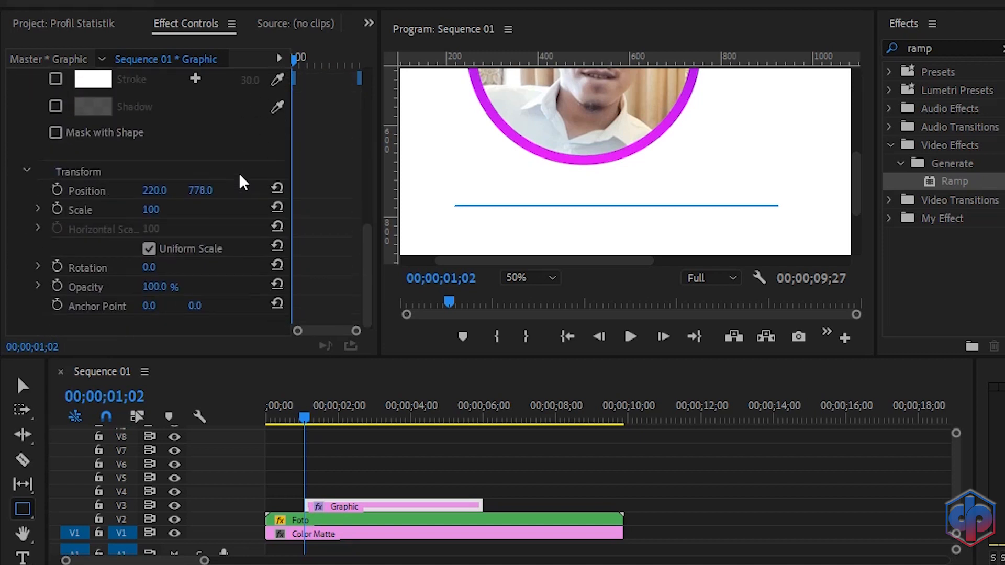
pyautogui.click(149, 249)
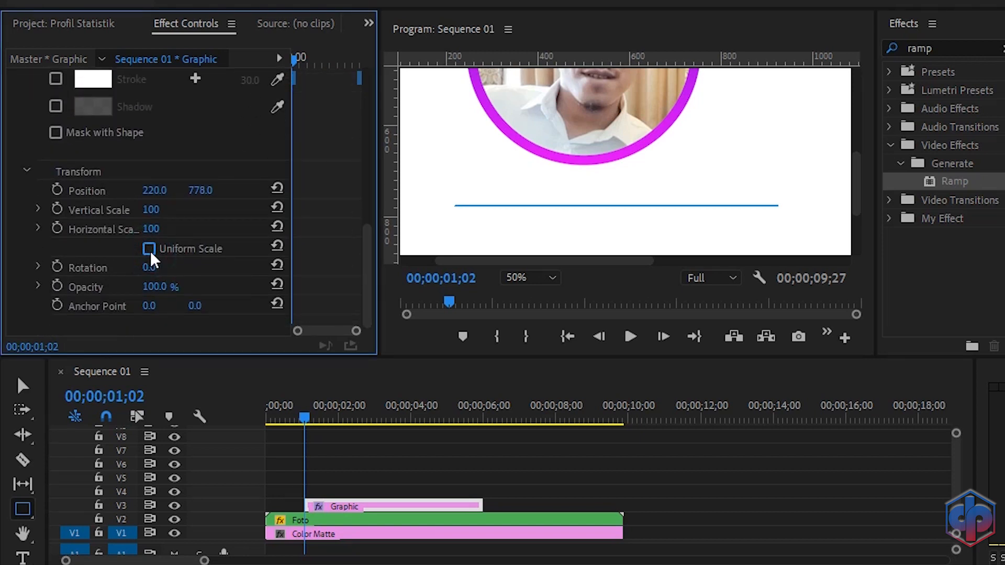
pyautogui.moveTo(150, 209); pyautogui.dragTo(199, 209)
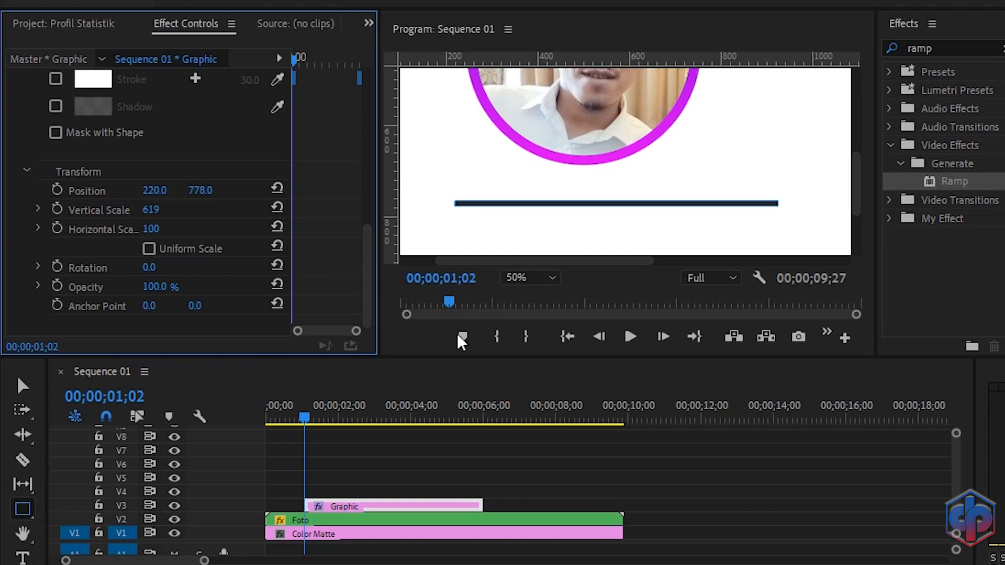
# Step: Set the program monitor zoom to Fit and move the rectangle to position 142, 812
pyautogui.click(526, 276)
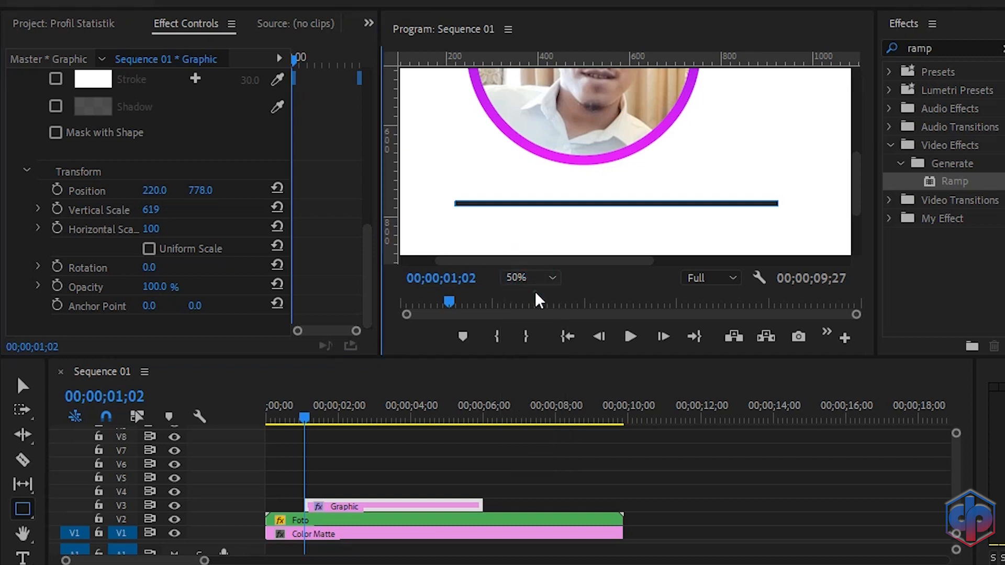
pyautogui.click(534, 292)
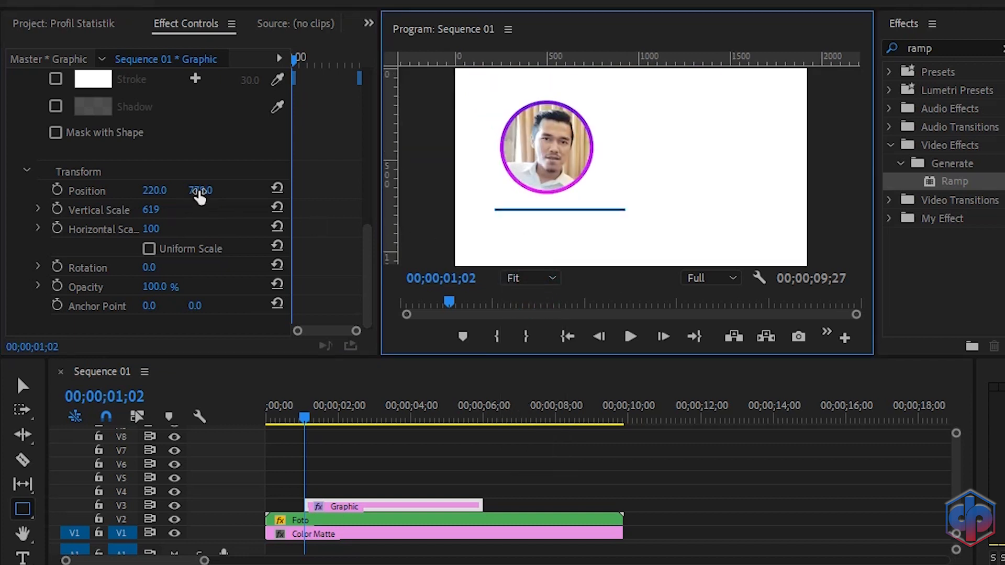
pyautogui.moveTo(199, 193); pyautogui.dragTo(114, 191)
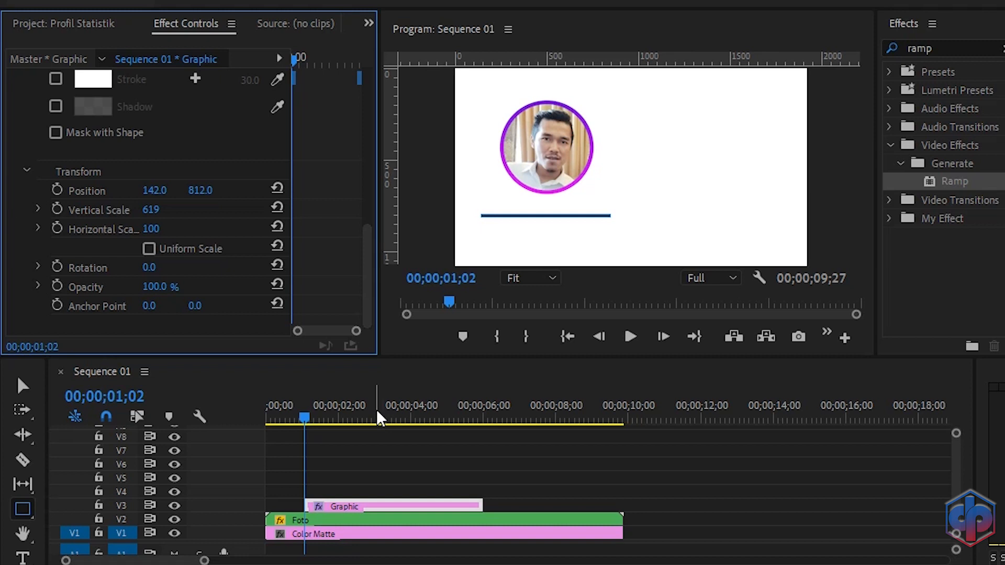
# Step: Trim the rectangle's graphic clip to start at the sequence beginning and end with the Foto clip
pyautogui.click(308, 503)
pyautogui.moveTo(308, 503); pyautogui.dragTo(269, 506)
pyautogui.moveTo(481, 505); pyautogui.dragTo(622, 522)
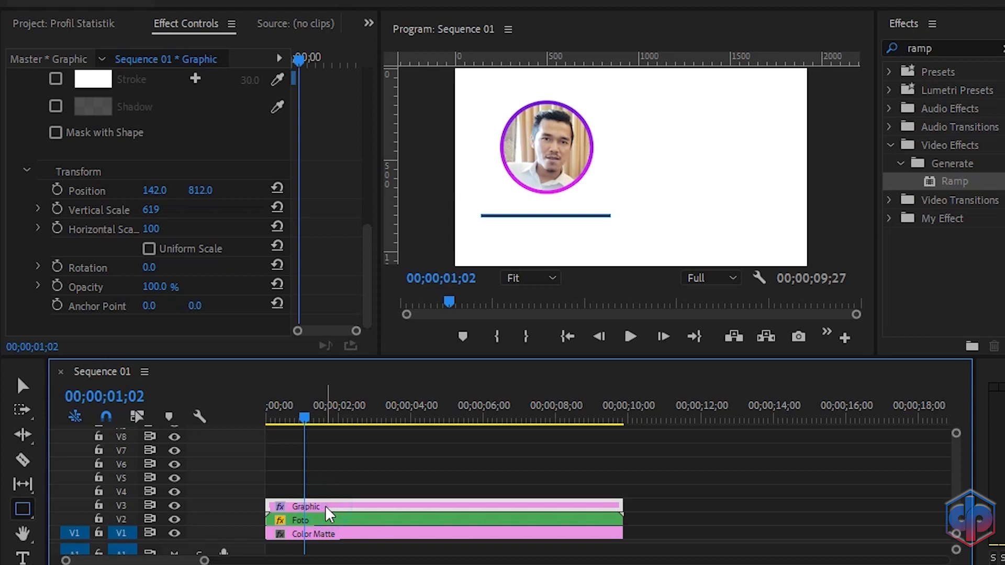
# Step: Duplicate the rectangle graphic clip onto track V4 and select the copy
pyautogui.moveTo(325, 505); pyautogui.dragTo(324, 493)
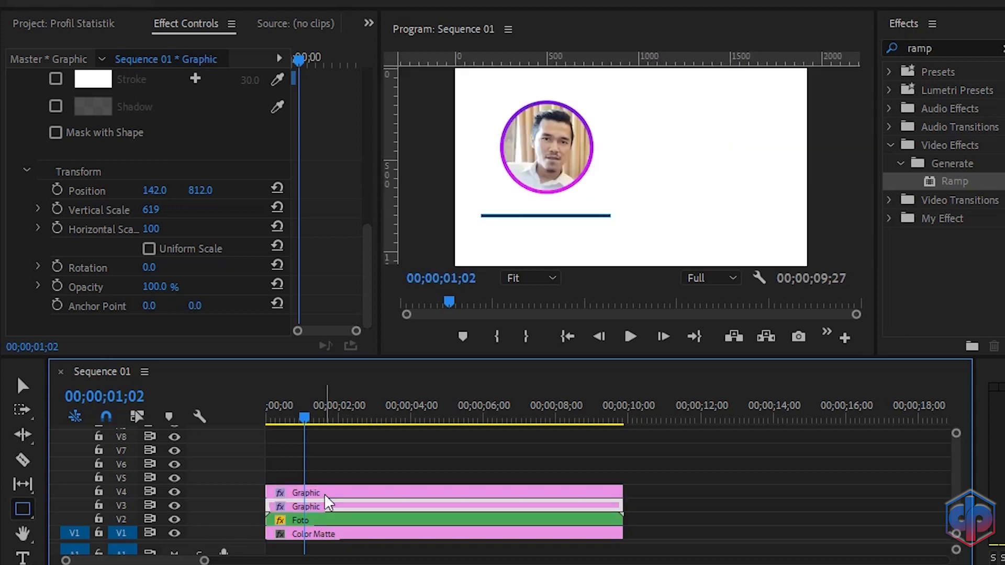
pyautogui.click(337, 492)
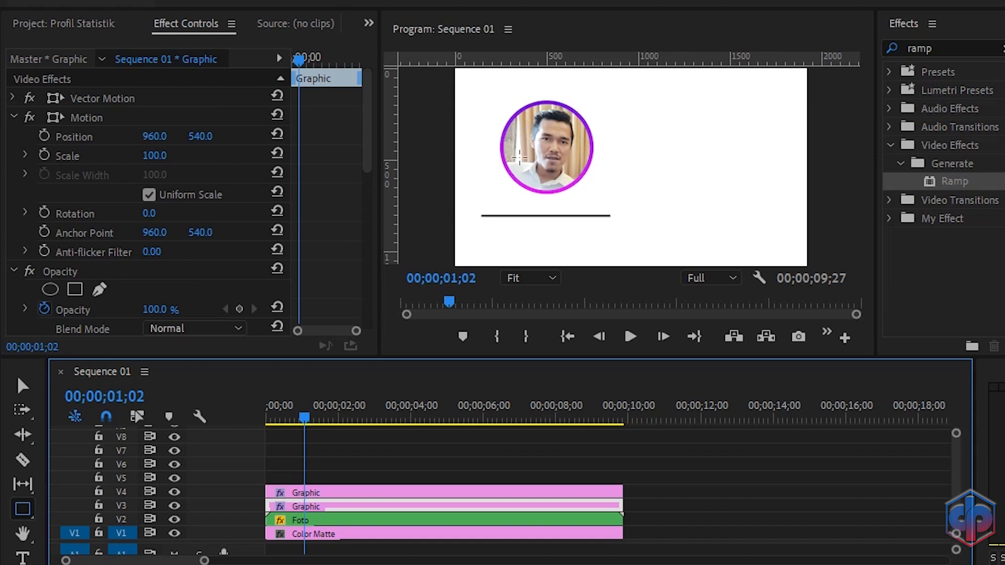
# Step: Open the Foto nested sequence and copy the Ramp effect from its ring graphic
pyautogui.doubleClick(356, 519)
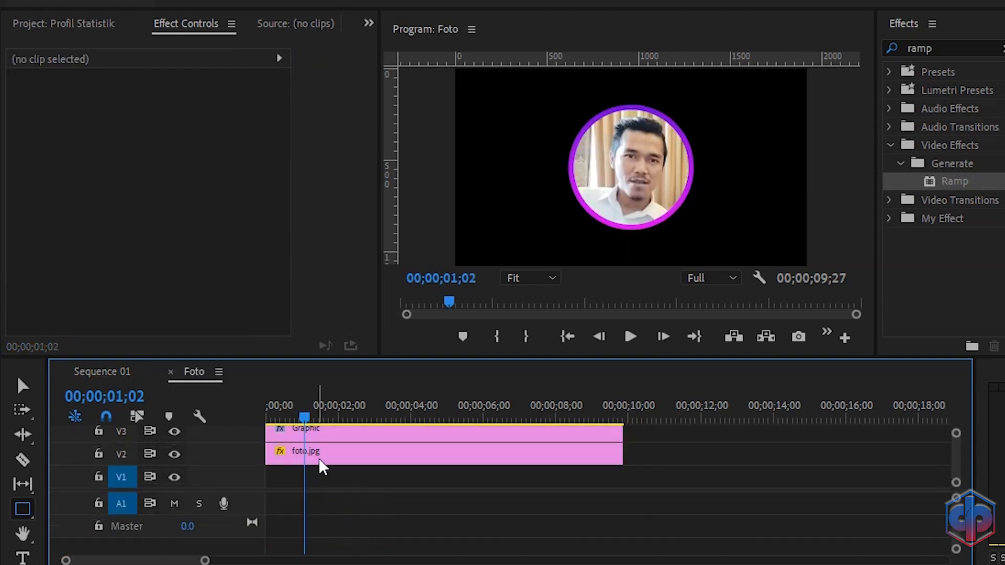
pyautogui.click(334, 429)
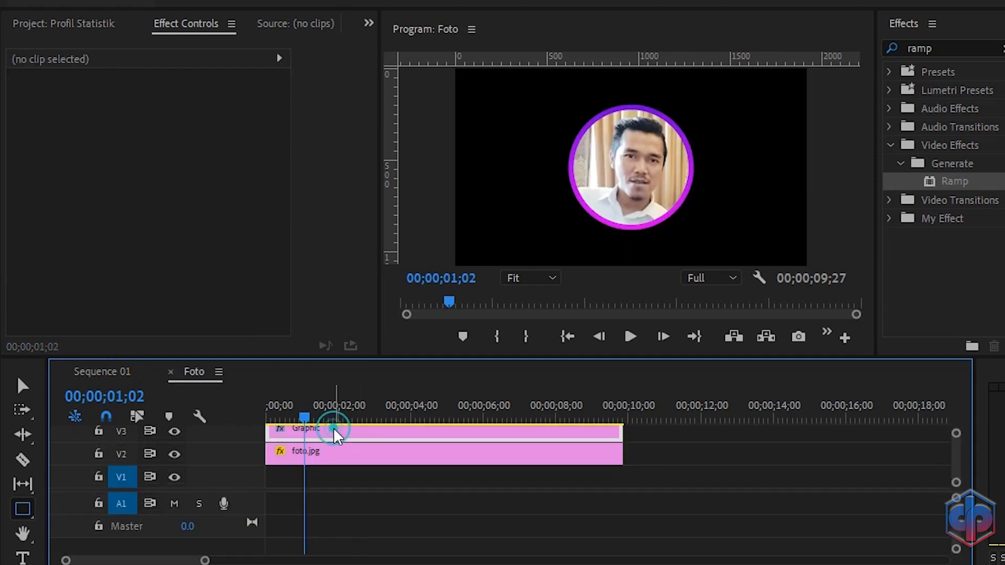
pyautogui.scroll(-12, 297, 199)
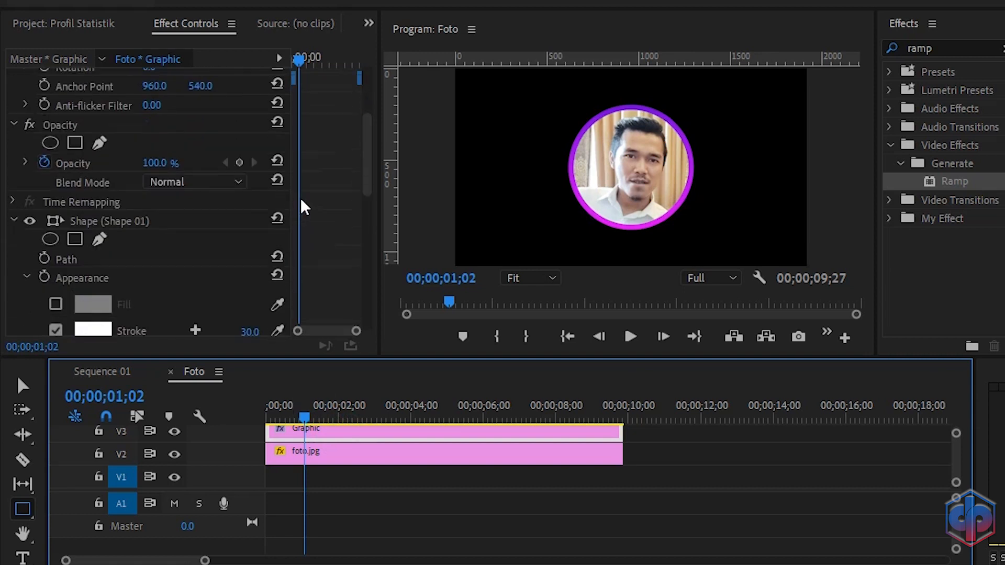
pyautogui.scroll(-4, 304, 207)
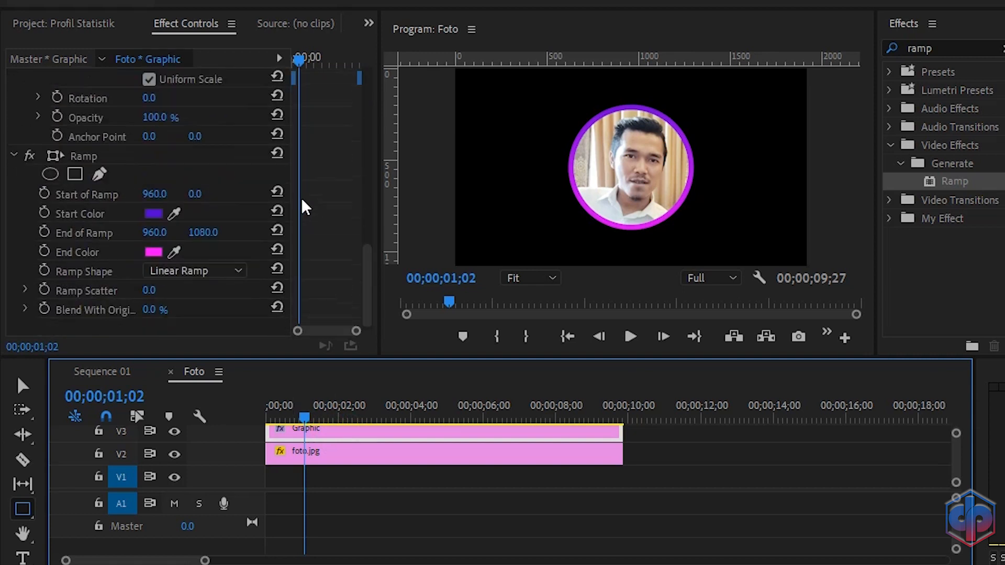
pyautogui.click(73, 159)
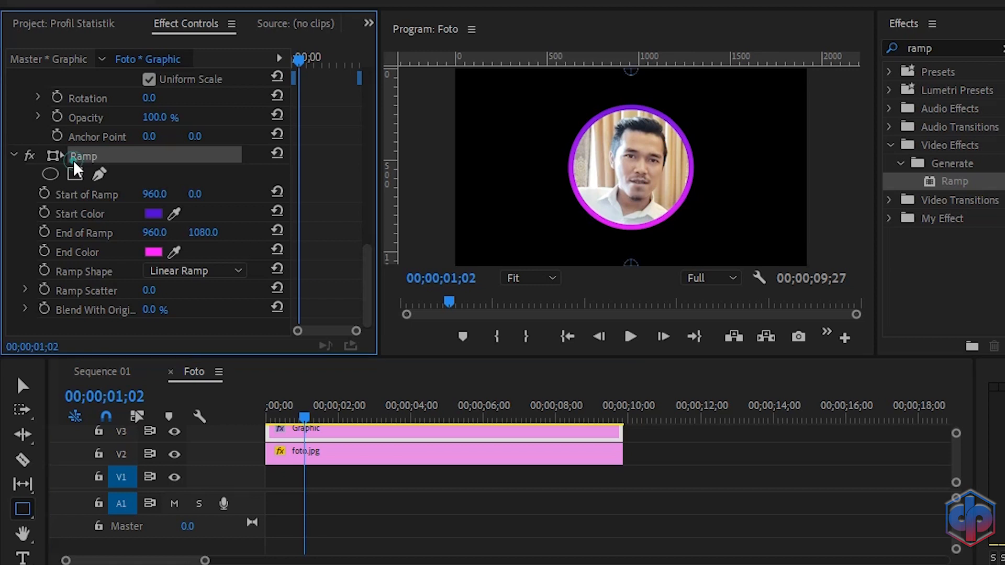
pyautogui.rightClick(80, 156)
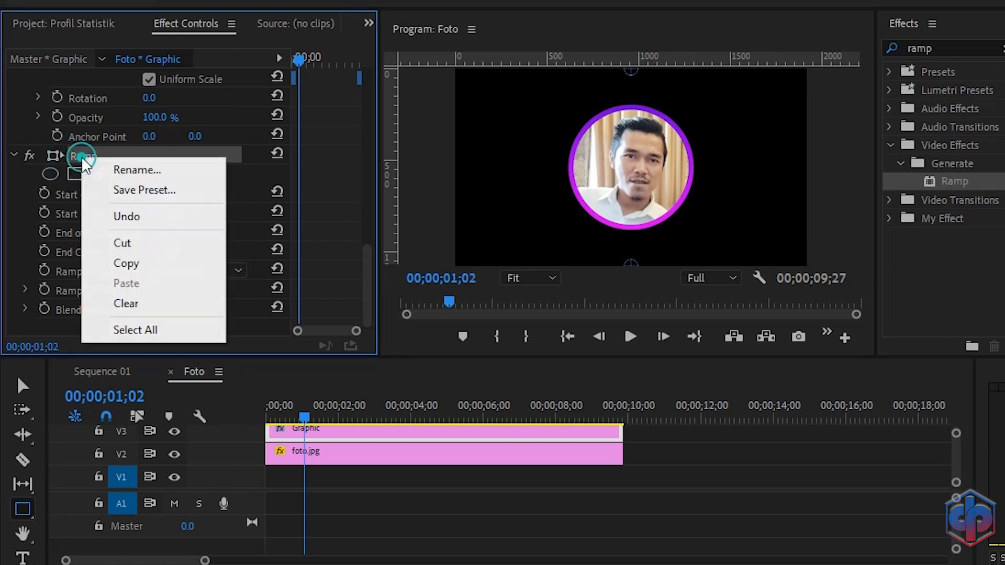
pyautogui.click(126, 264)
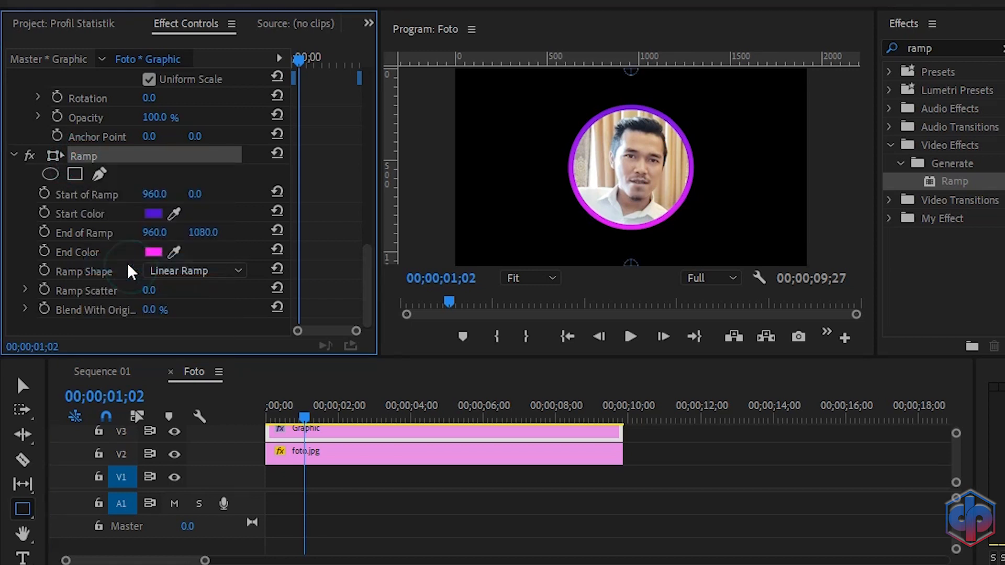
# Step: Return to Sequence 01 and paste the Ramp effect onto the rectangle clip on V4
pyautogui.click(96, 372)
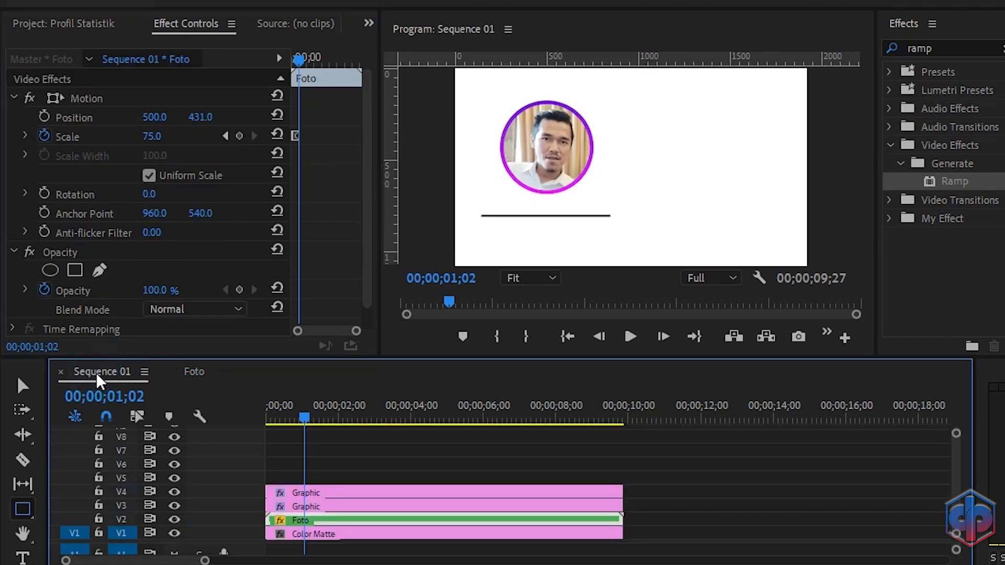
pyautogui.click(315, 492)
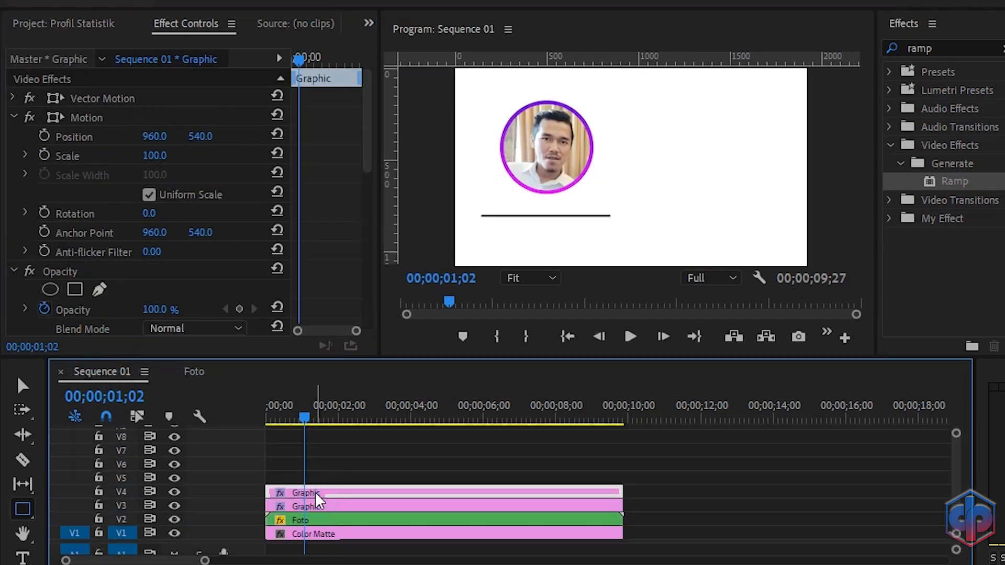
pyautogui.hotkey('ctrl', 'v')
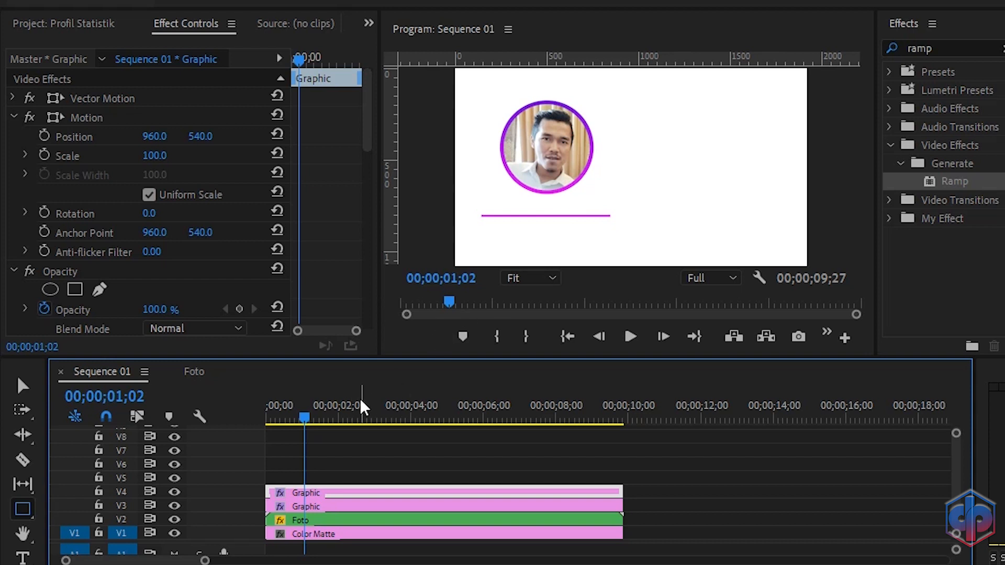
# Step: Hide track V4 and keyframe the V3 rectangle's Horizontal Scale at 0 at the sequence start
pyautogui.click(174, 491)
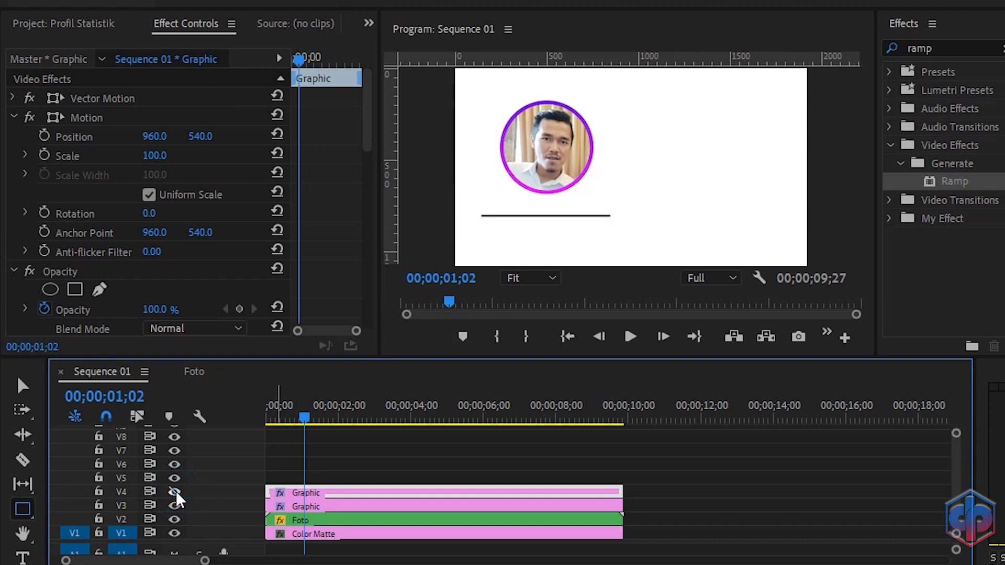
pyautogui.click(344, 505)
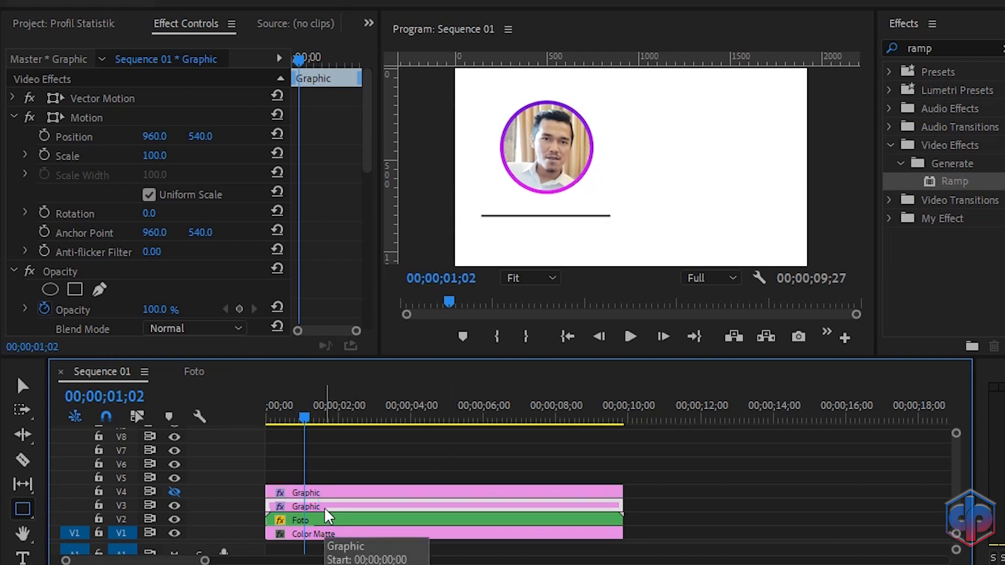
pyautogui.scroll(-10, 331, 205)
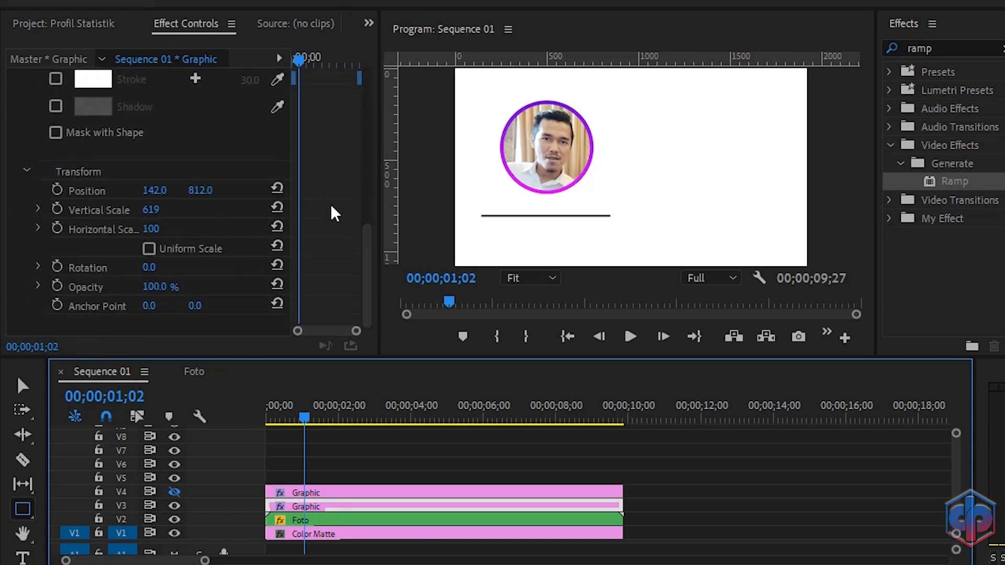
pyautogui.moveTo(307, 414); pyautogui.dragTo(253, 409)
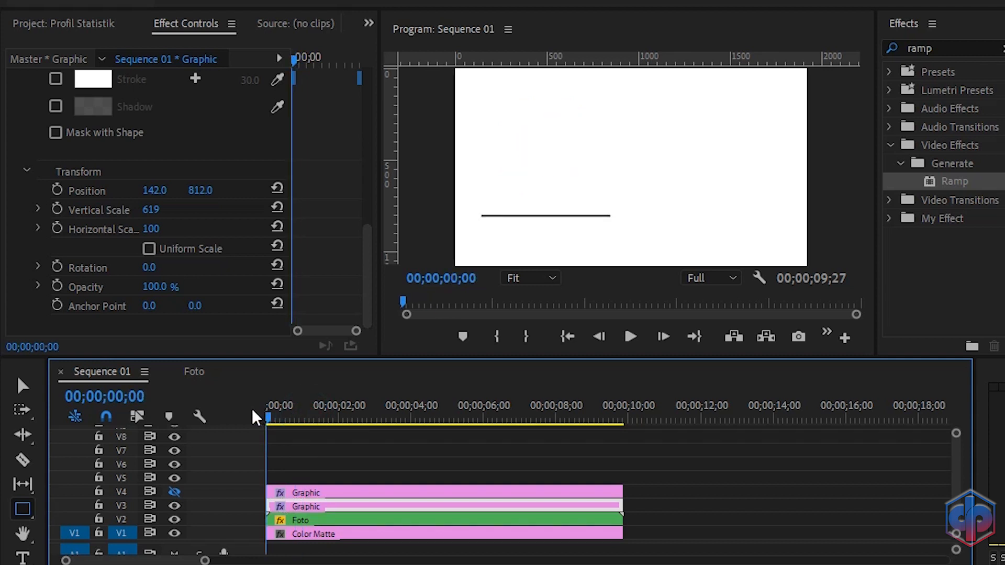
pyautogui.click(57, 229)
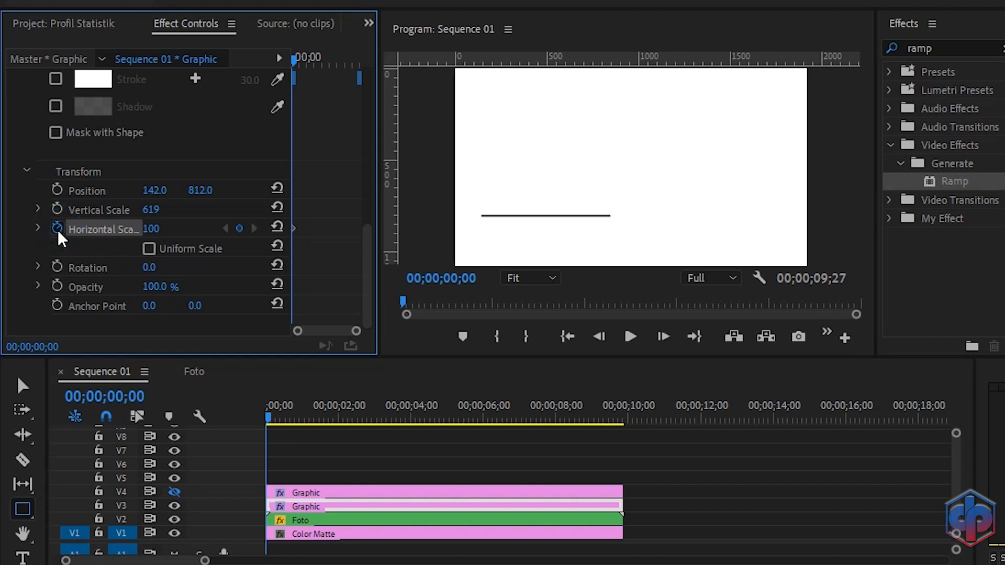
pyautogui.click(157, 230)
pyautogui.write('0')
pyautogui.press('Return')
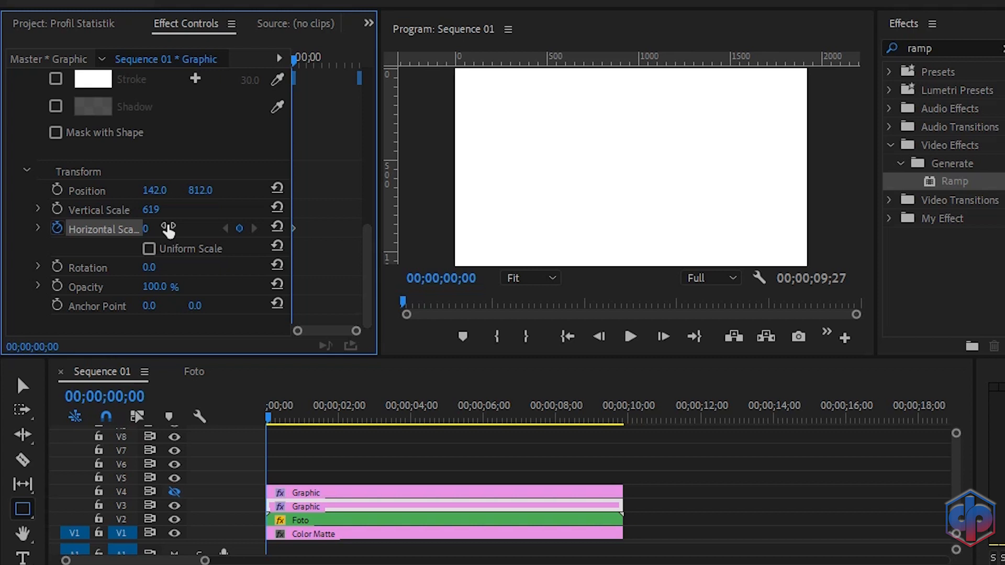
# Step: Add a Horizontal Scale keyframe of 100 at about 0;15 for the V3 rectangle
pyautogui.press('space')
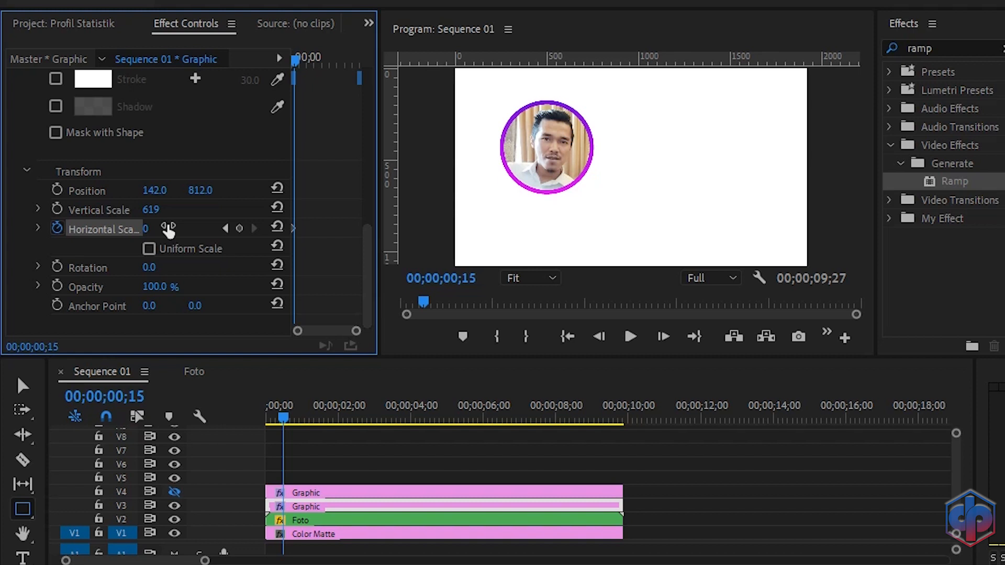
pyautogui.click(277, 228)
pyautogui.moveTo(290, 418); pyautogui.dragTo(247, 422)
pyautogui.press('space')
pyautogui.press('space')
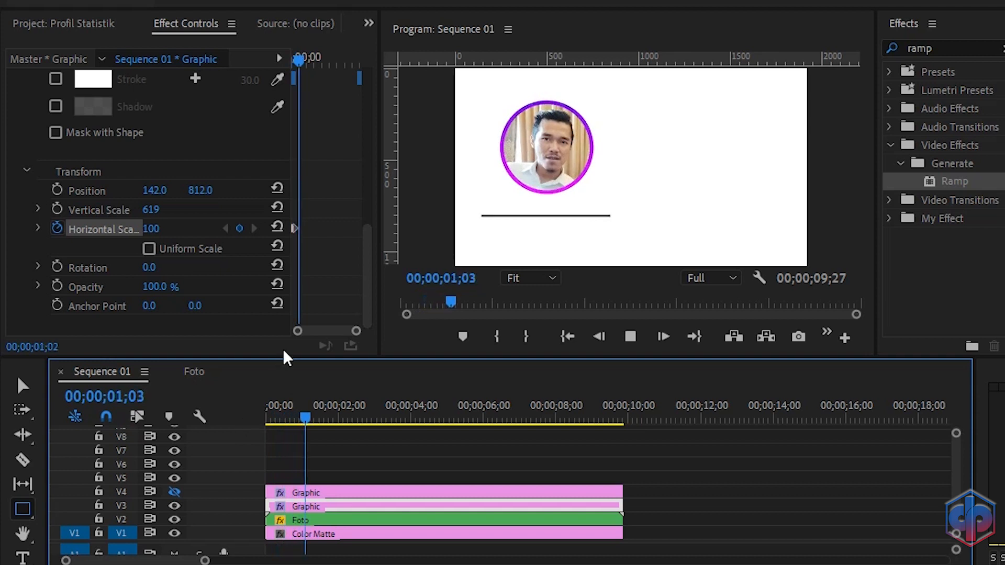
pyautogui.moveTo(355, 330); pyautogui.dragTo(308, 333)
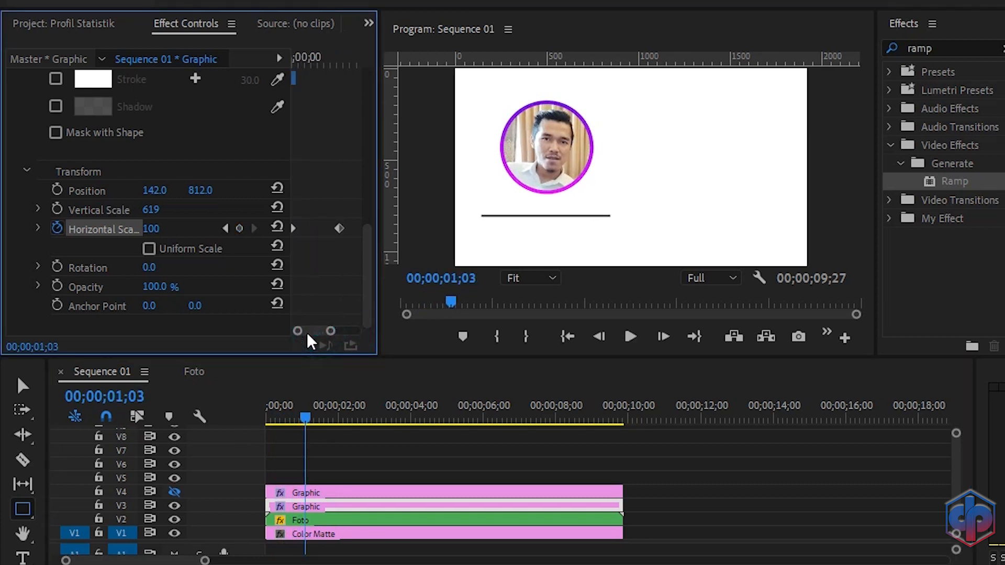
# Step: Apply Ease In to the ending Horizontal Scale keyframe and Ease Out to the starting one
pyautogui.rightClick(339, 230)
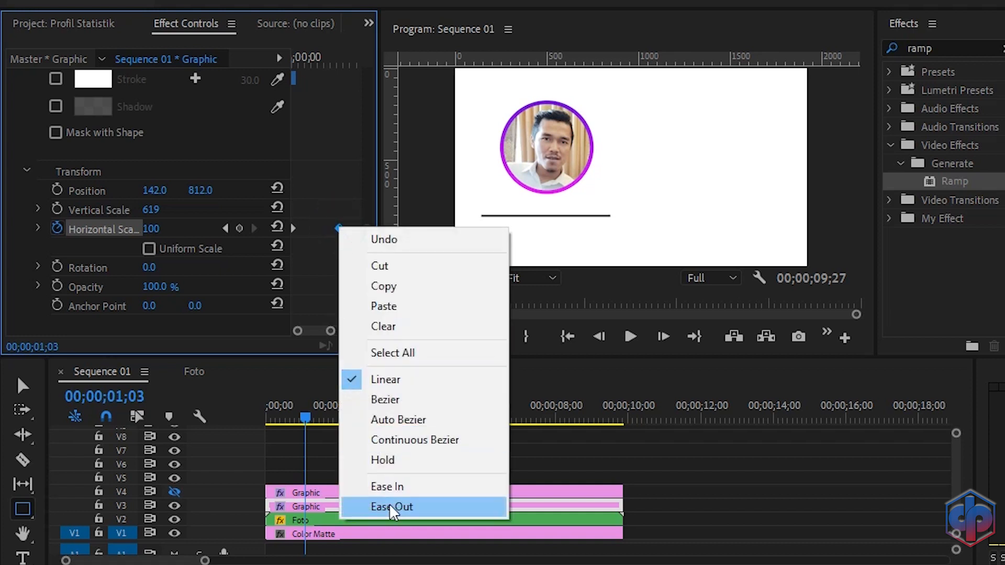
pyautogui.click(386, 485)
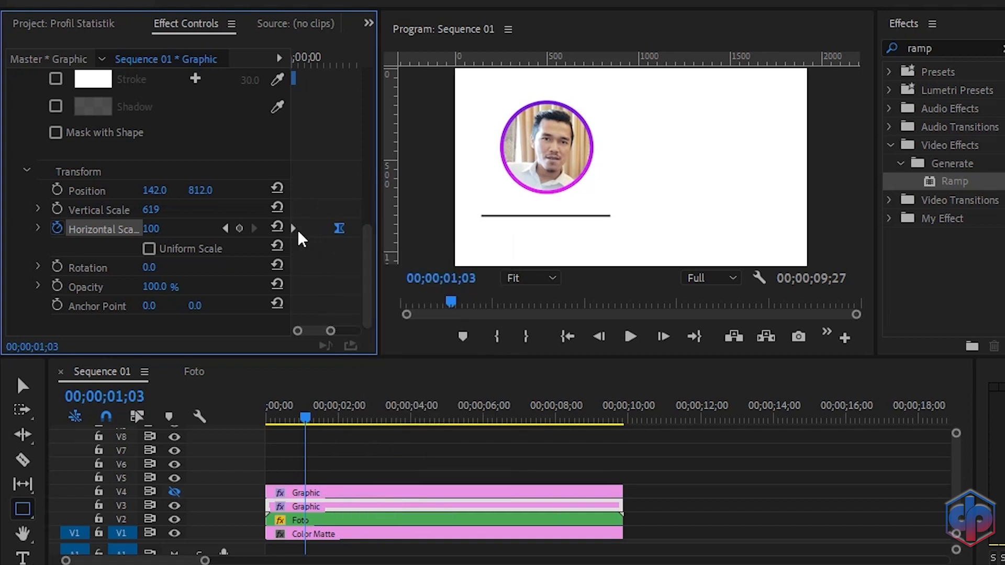
pyautogui.rightClick(293, 229)
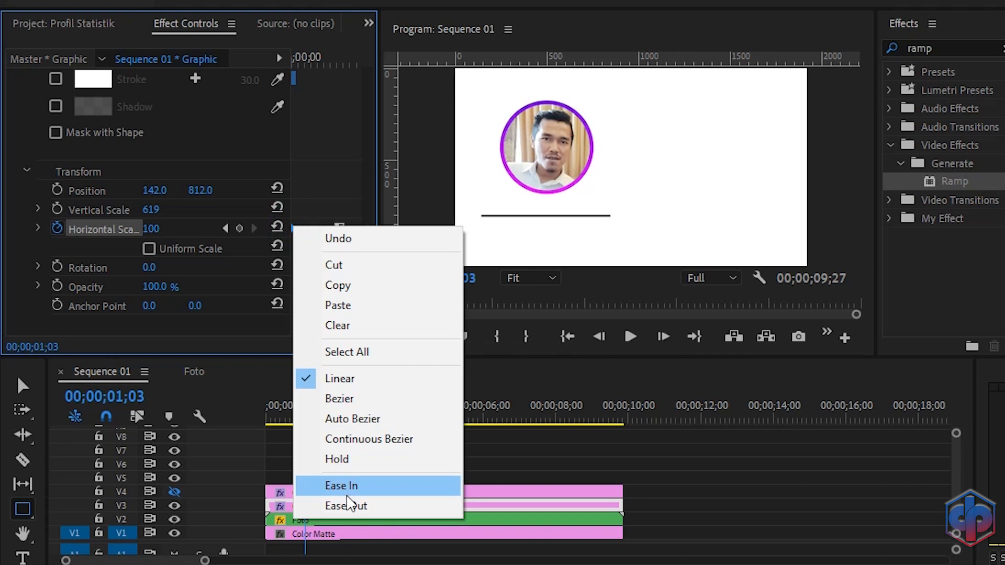
pyautogui.click(350, 506)
# Step: Replay the sequence from the start to review the line's widening animation
pyautogui.moveTo(310, 422); pyautogui.dragTo(242, 423)
pyautogui.press('space')
pyautogui.press('space')
pyautogui.moveTo(307, 417); pyautogui.dragTo(239, 426)
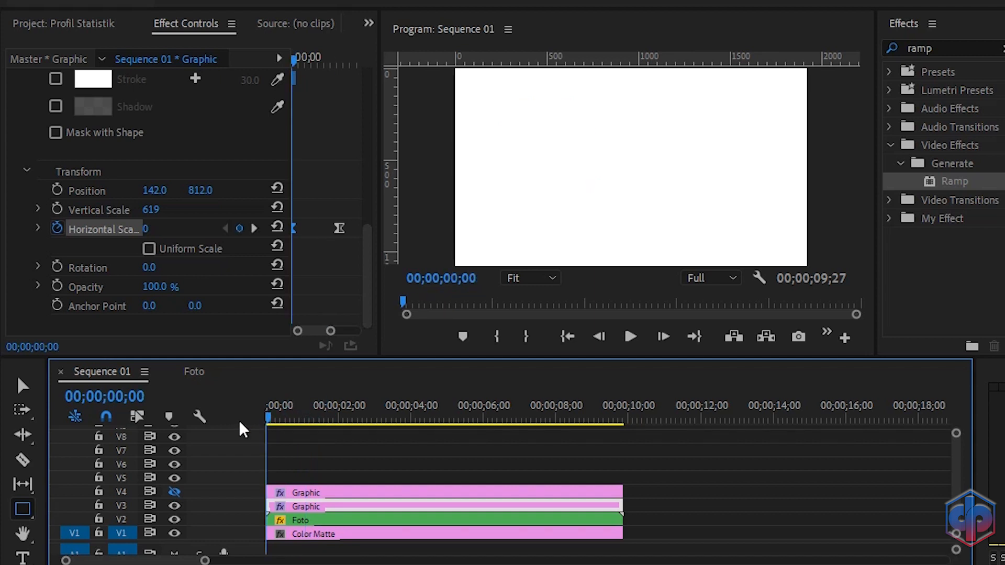
pyautogui.press('space')
pyautogui.press('space')
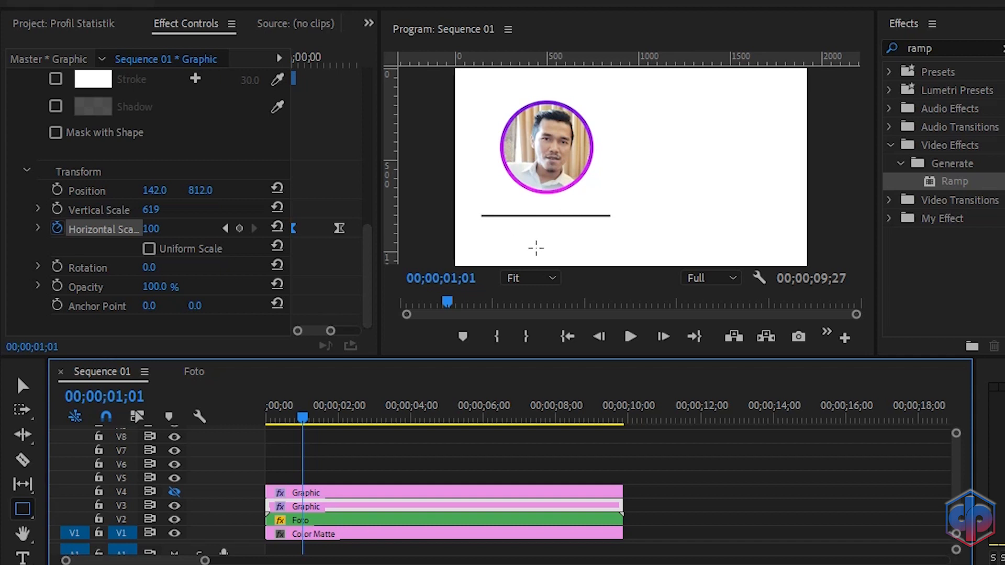
# Step: Show track V4 again and move its rectangle clip to start at about 0;15, then select it
pyautogui.click(175, 493)
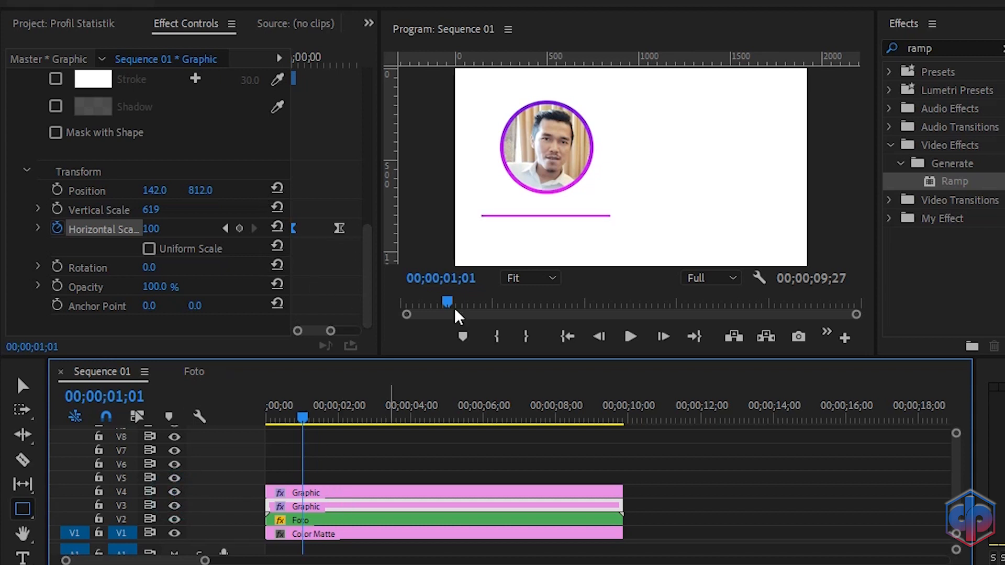
pyautogui.click(225, 228)
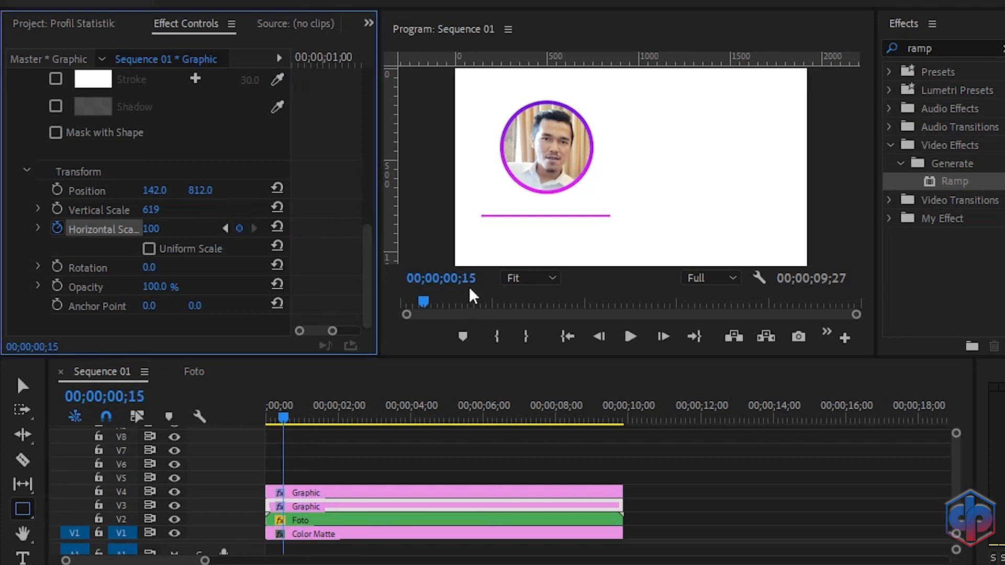
pyautogui.click(272, 489)
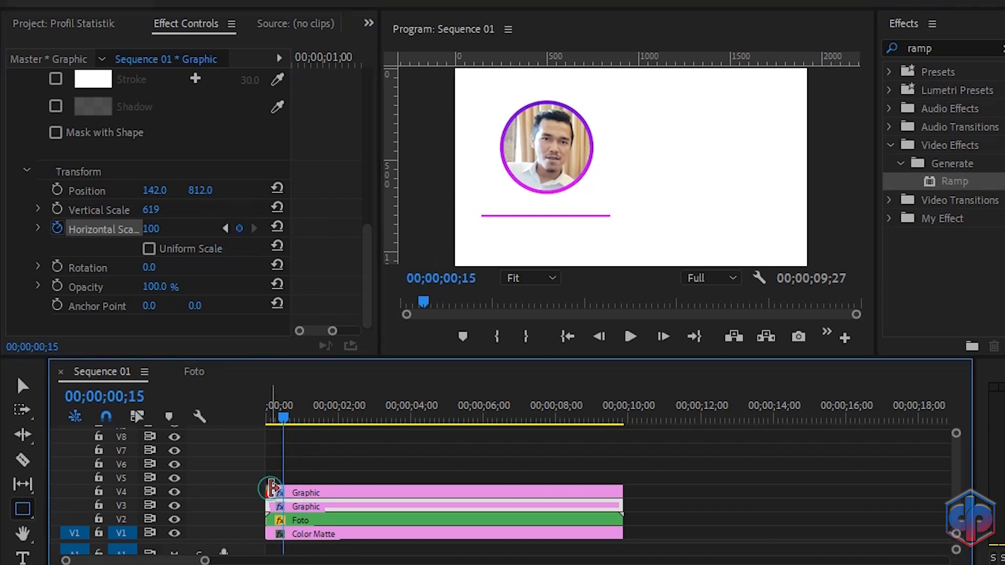
pyautogui.moveTo(272, 489); pyautogui.dragTo(287, 489)
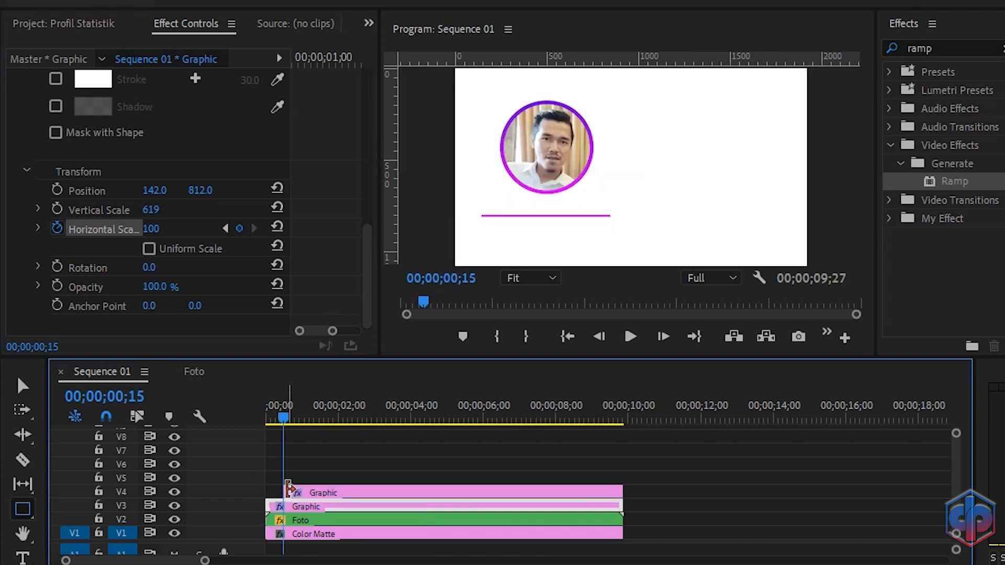
pyautogui.click(328, 493)
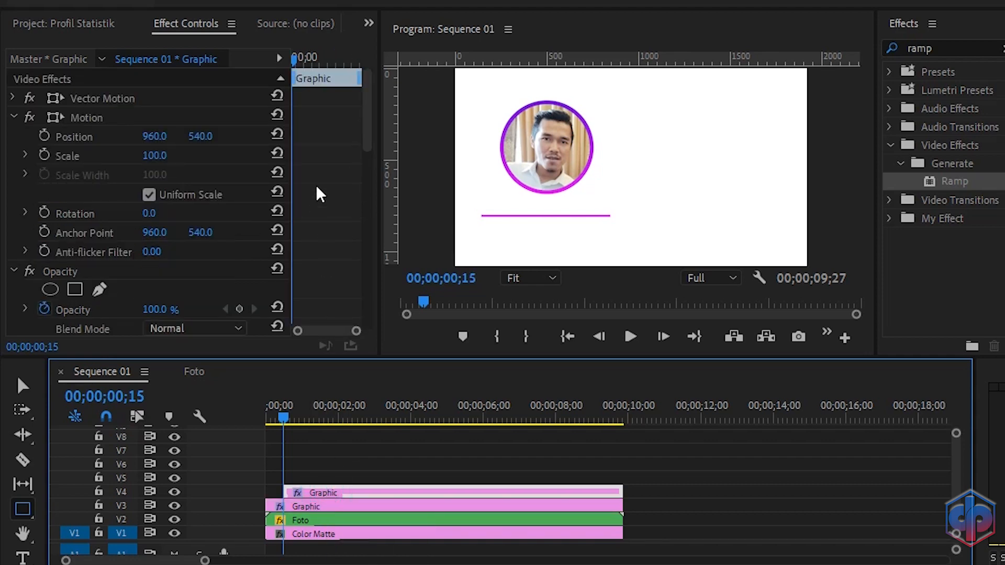
# Step: Start Horizontal Scale keyframing for the V4 rectangle at 0;15 and set it to 80 at 0;25
pyautogui.scroll(-10, 320, 194)
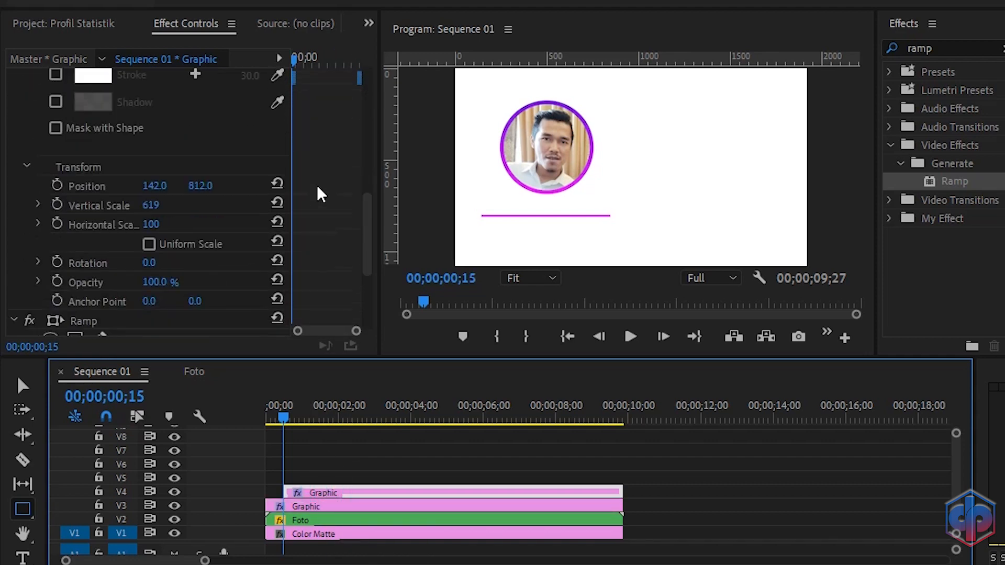
pyautogui.scroll(-2, 320, 194)
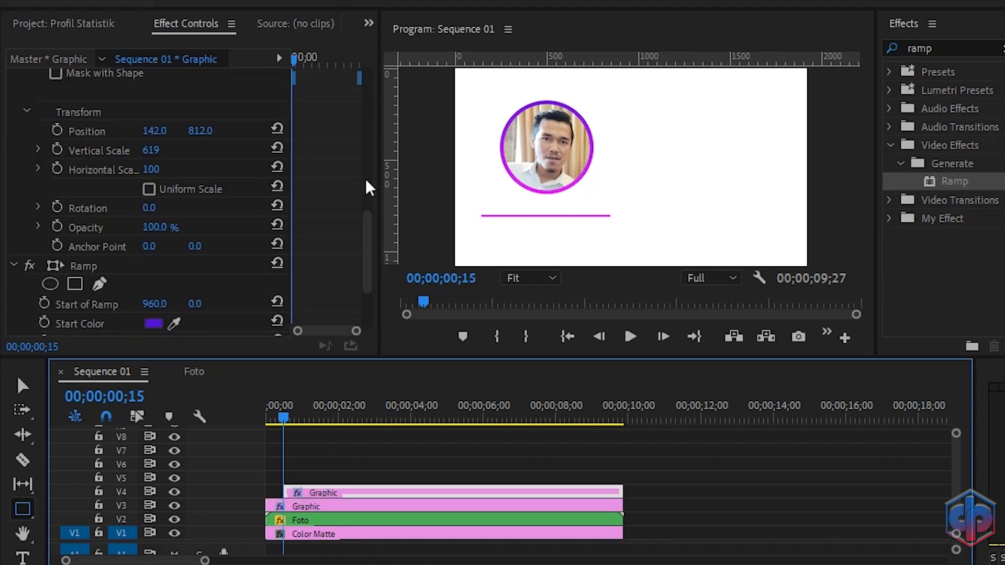
pyautogui.click(58, 169)
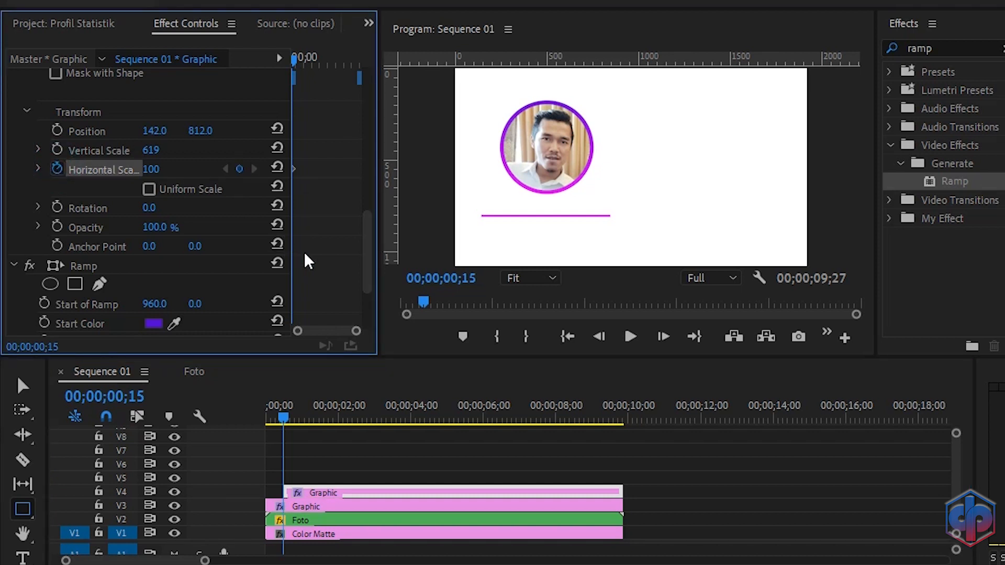
pyautogui.hotkey('shift', 'Right')
pyautogui.hotkey('shift', 'Right')
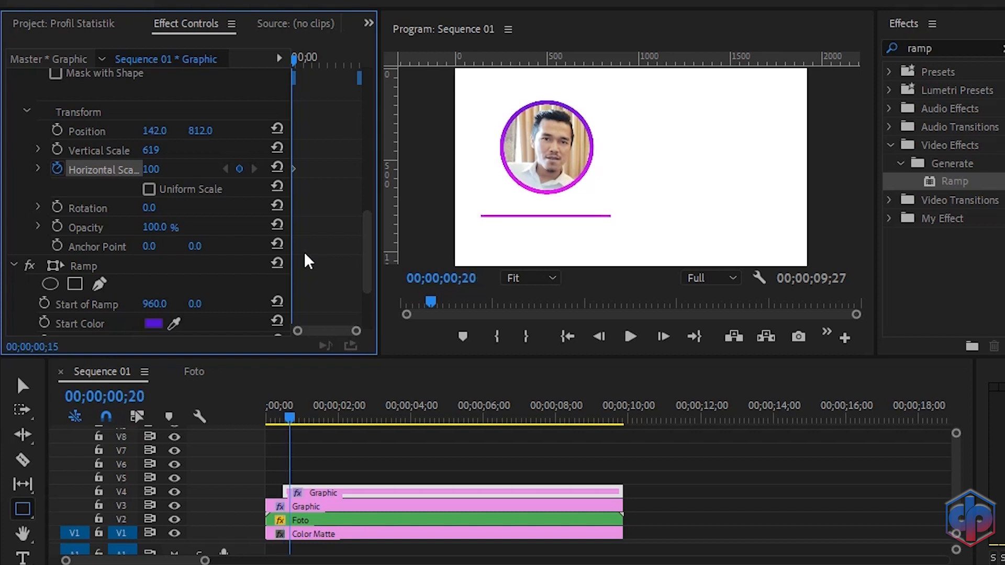
pyautogui.click(154, 168)
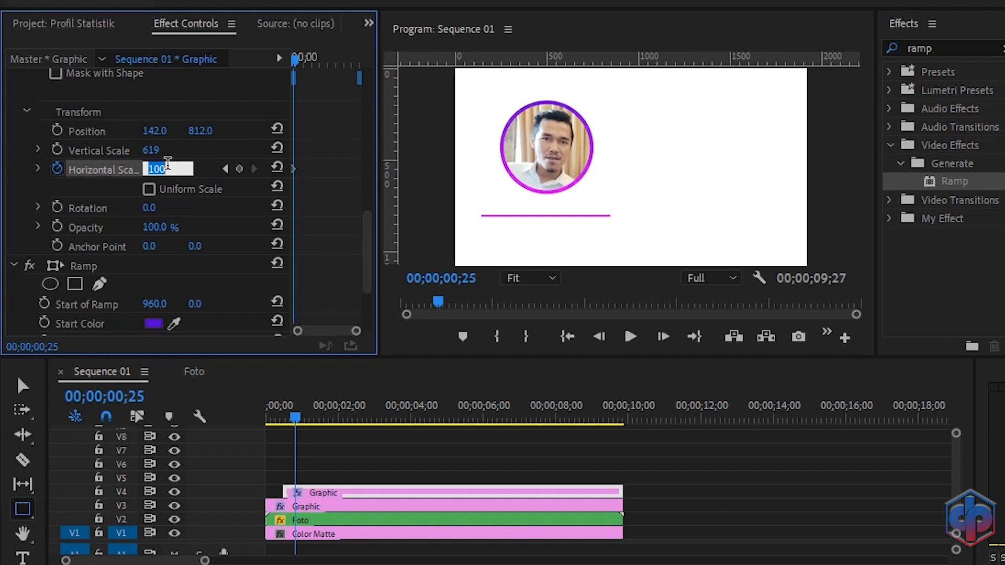
pyautogui.write('80')
pyautogui.press('Return')
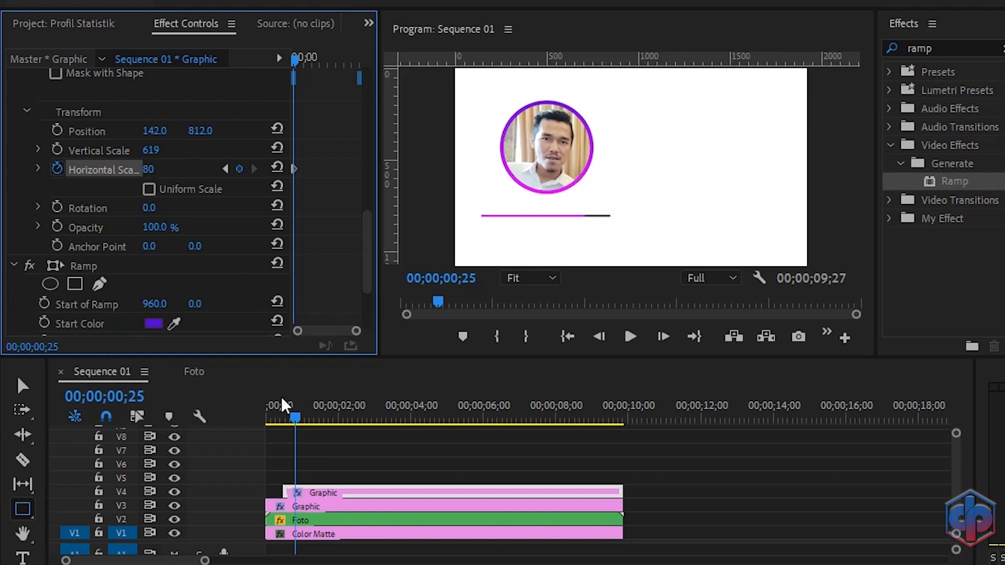
# Step: Set the V4 rectangle's Horizontal Scale keyframe at 0;15 to 0
pyautogui.click(225, 168)
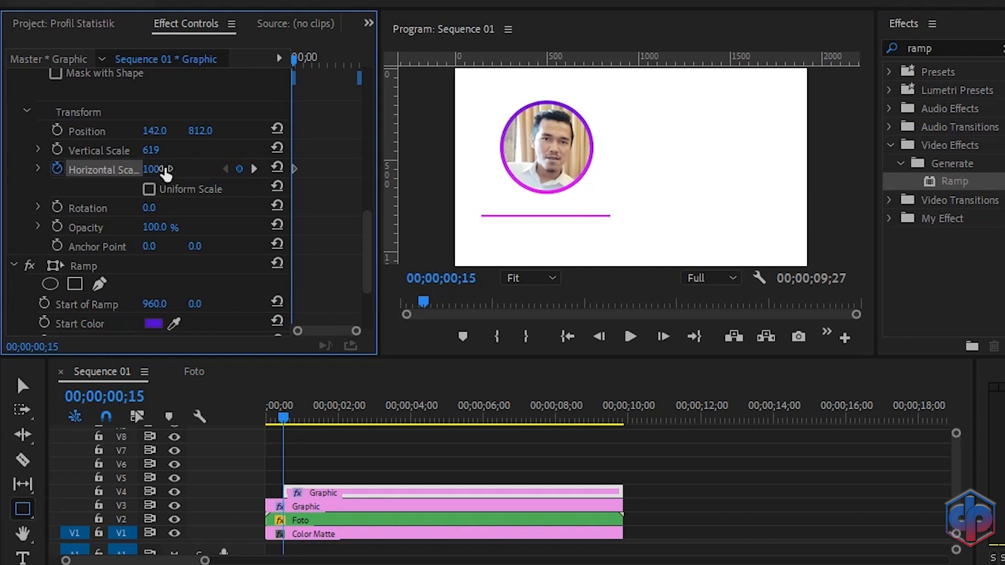
pyautogui.click(167, 167)
pyautogui.write('0')
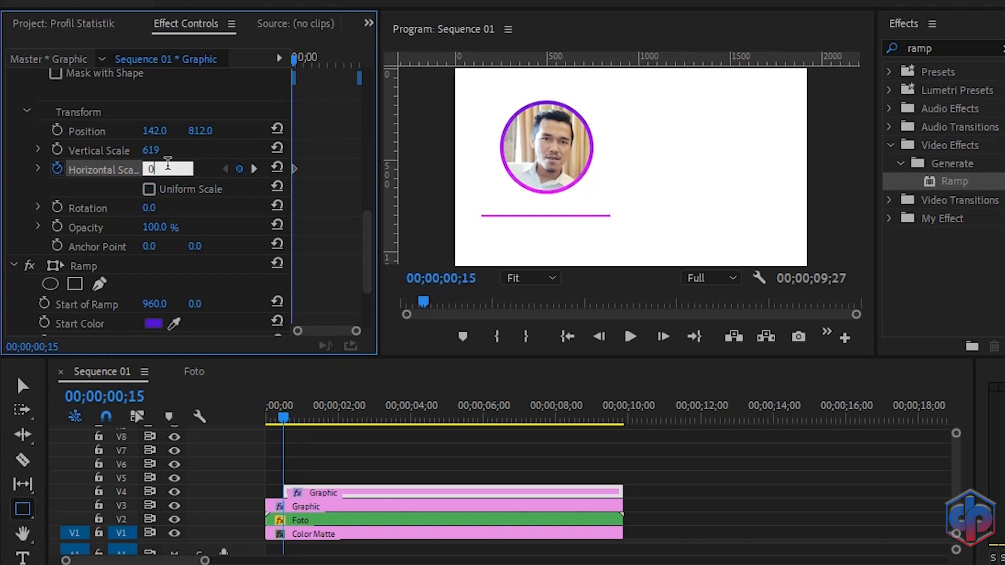
pyautogui.press('Return')
# Step: Scrub and play the opening of the sequence to review the second line's animation
pyautogui.moveTo(287, 424); pyautogui.dragTo(231, 436)
pyautogui.press('space')
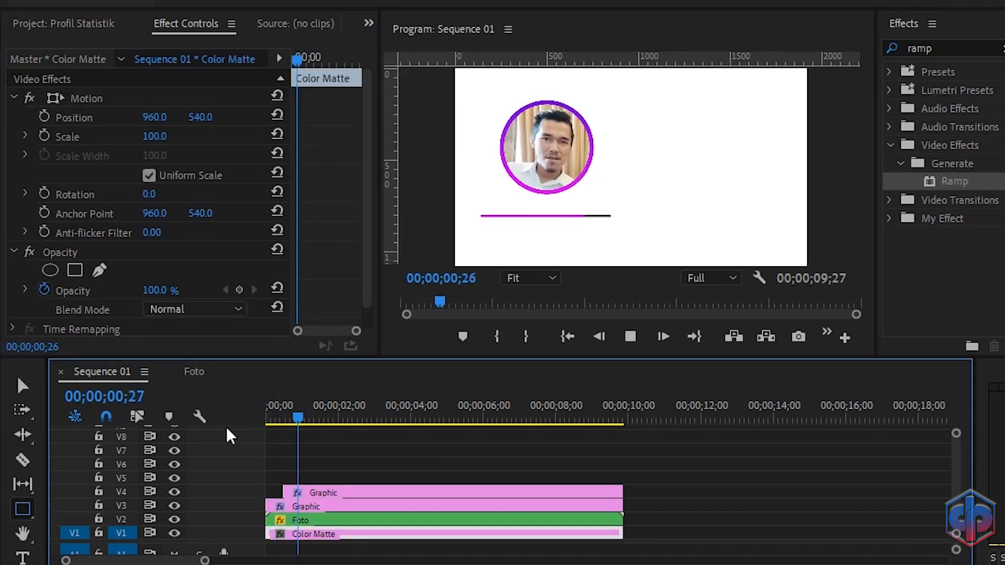
pyautogui.press('space')
pyautogui.moveTo(326, 432); pyautogui.dragTo(246, 432)
pyautogui.press('space')
pyautogui.press('space')
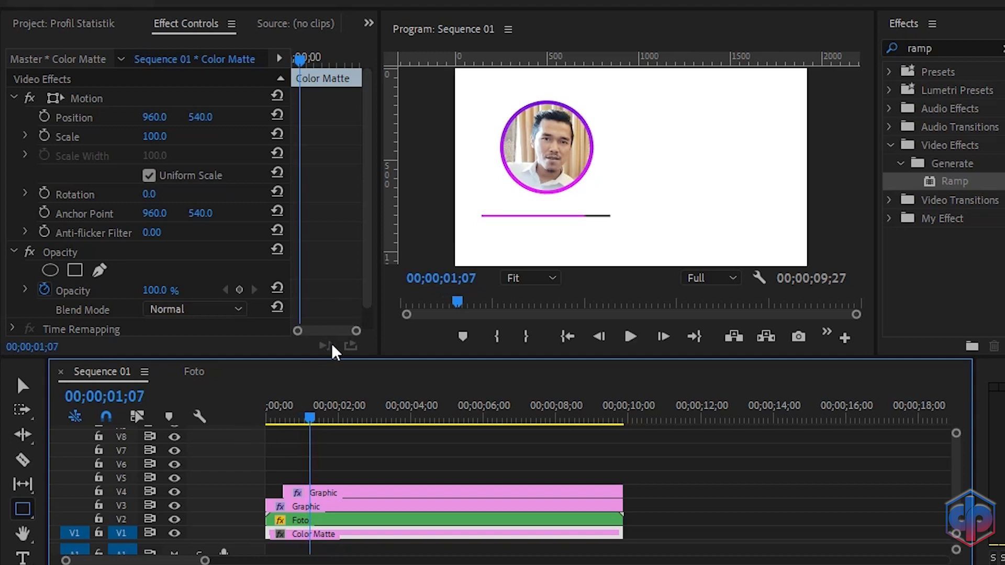
# Step: Apply Ease In and Ease Out to the V4 rectangle's Horizontal Scale keyframes
pyautogui.click(320, 493)
pyautogui.scroll(-10, 337, 262)
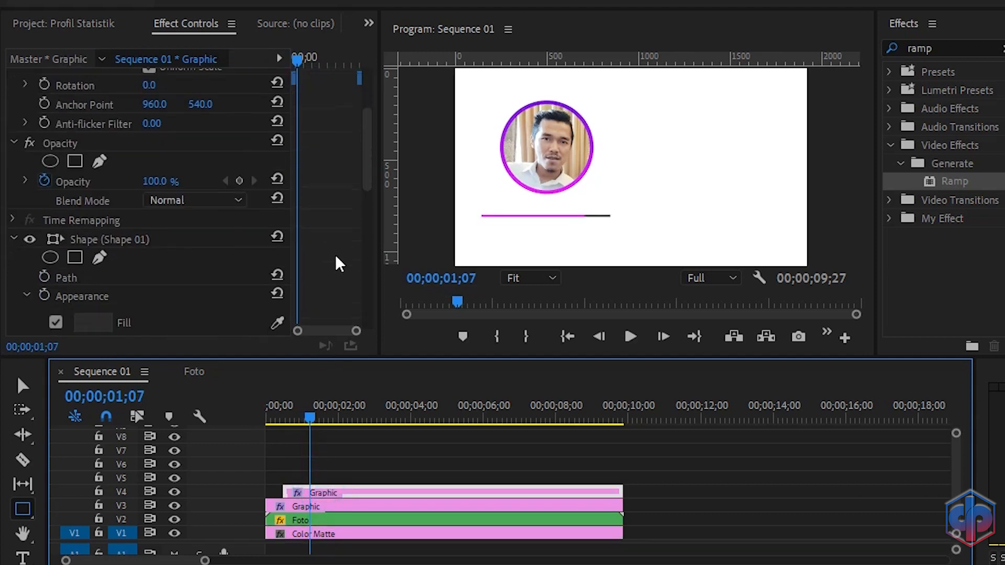
pyautogui.scroll(-3, 342, 272)
pyautogui.moveTo(356, 330); pyautogui.dragTo(337, 331)
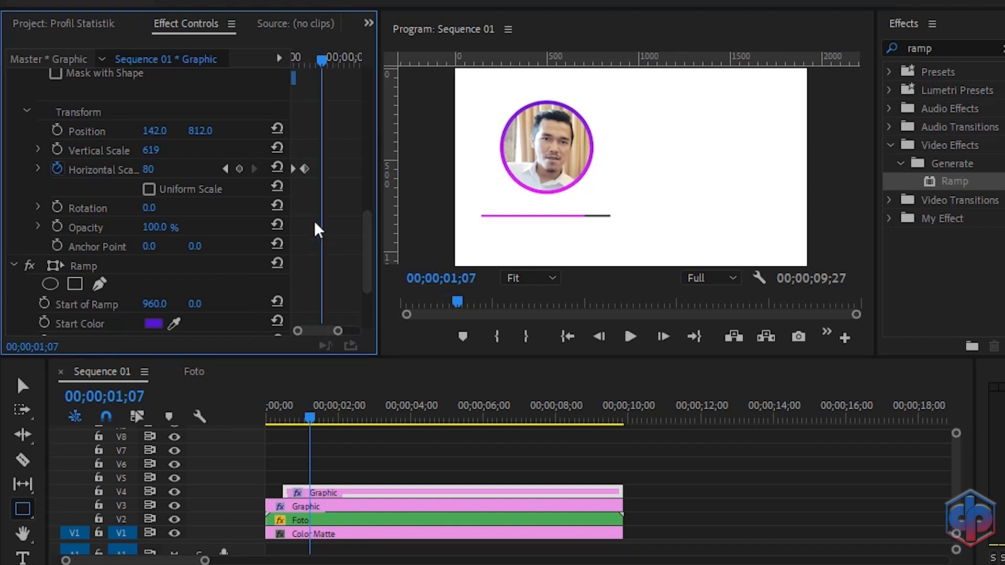
pyautogui.rightClick(303, 169)
pyautogui.click(342, 447)
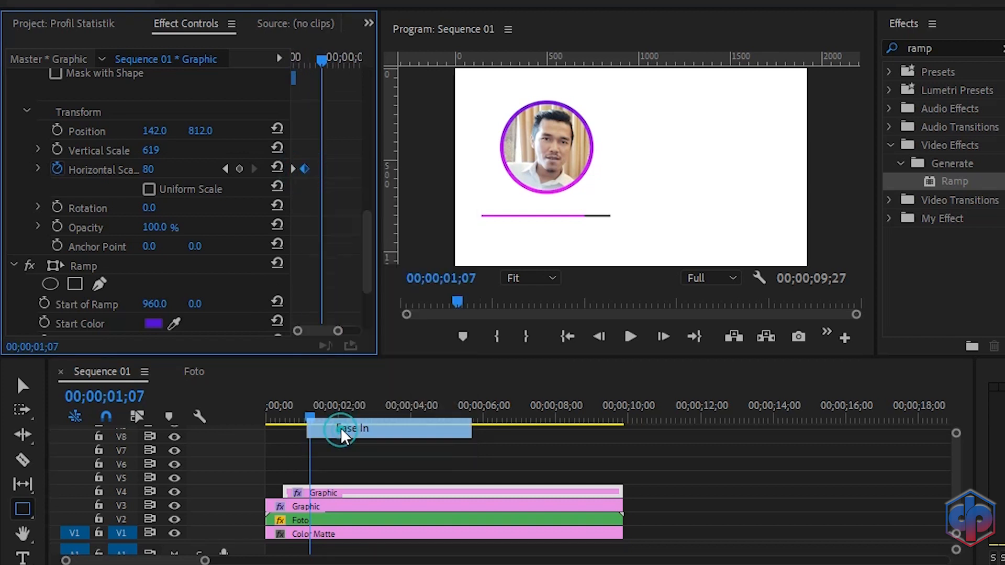
pyautogui.rightClick(304, 169)
pyautogui.click(348, 448)
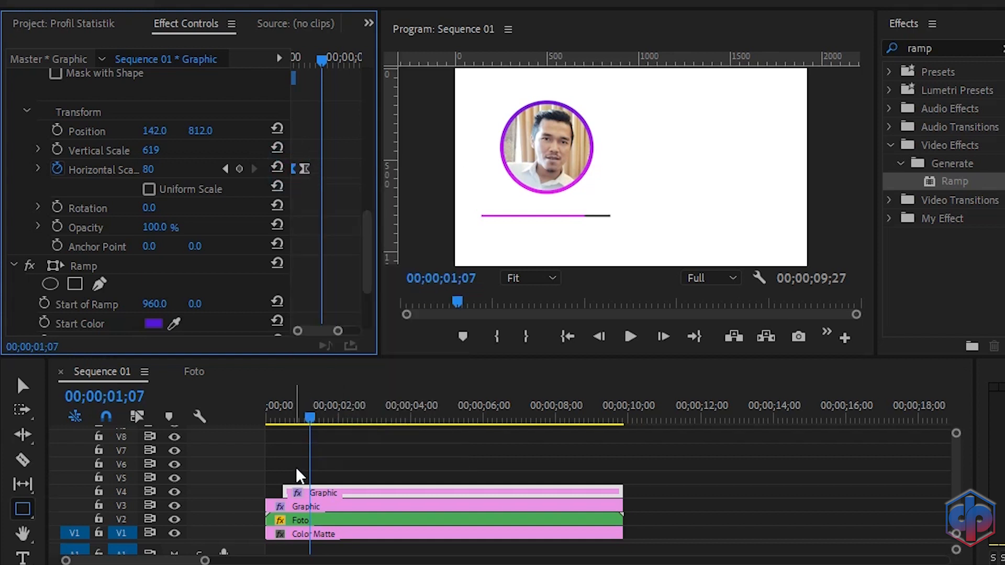
# Step: Replay the sequence from the start to review both animated lines
pyautogui.click(303, 418)
pyautogui.press('Home')
pyautogui.press('space')
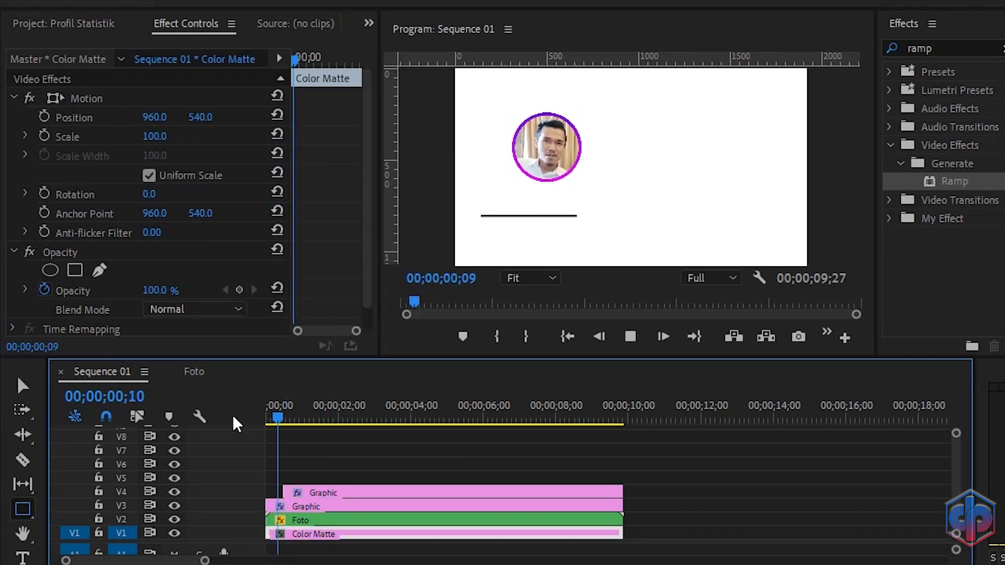
pyautogui.press('space')
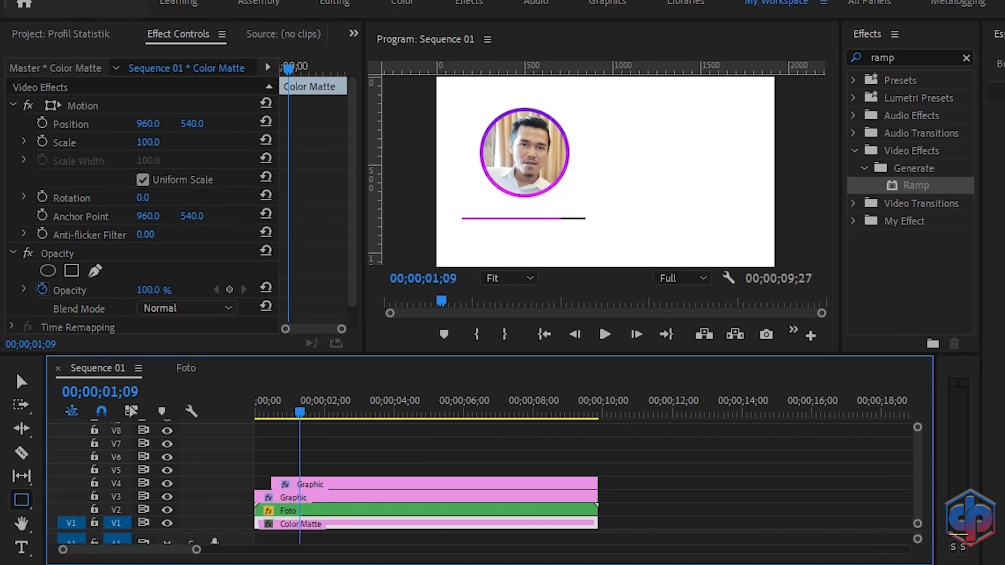
# Step: Create a new legacy title with the default 1920 x 1080 settings
pyautogui.click(10, 23)
pyautogui.moveTo(114, 42)
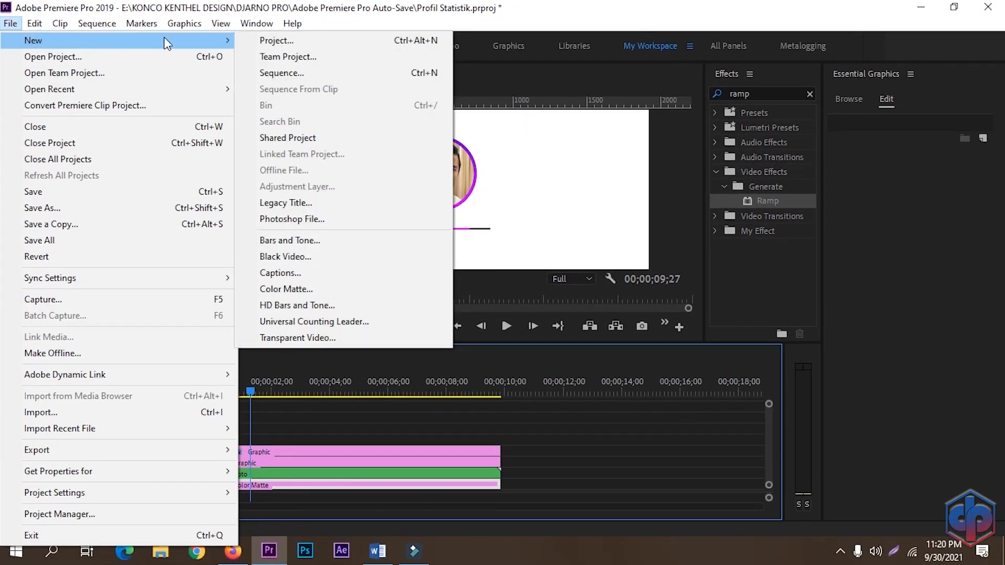
pyautogui.click(278, 204)
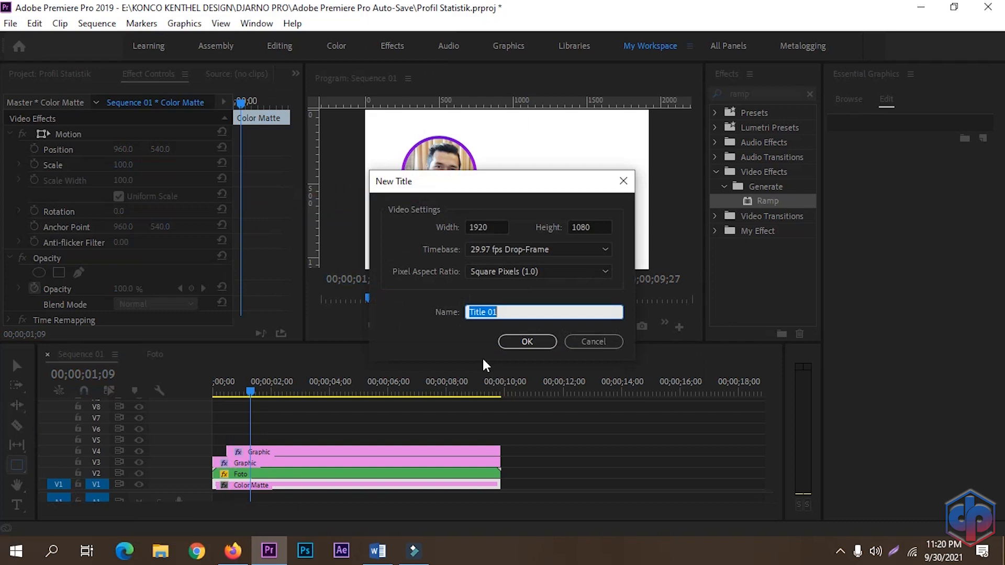
pyautogui.click(525, 341)
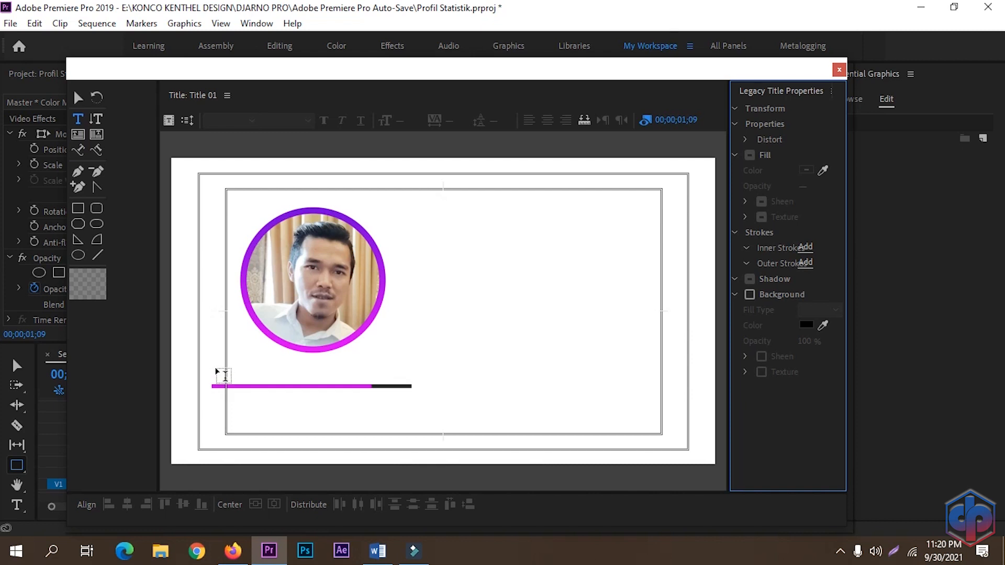
# Step: Add the text "Adobe Photoshop" just above the gradient line under the photo
pyautogui.click(225, 376)
pyautogui.click(225, 377)
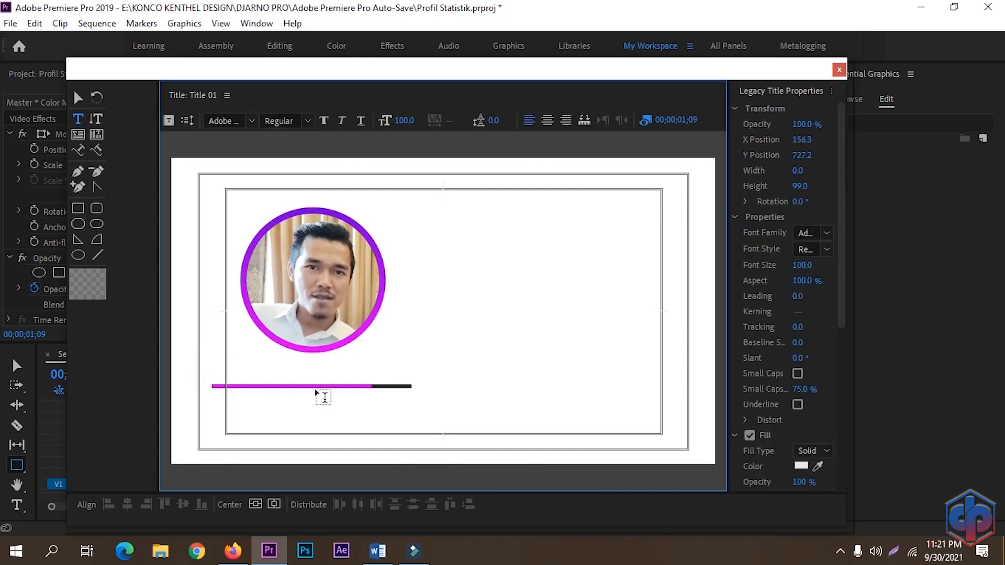
pyautogui.write('Ad')
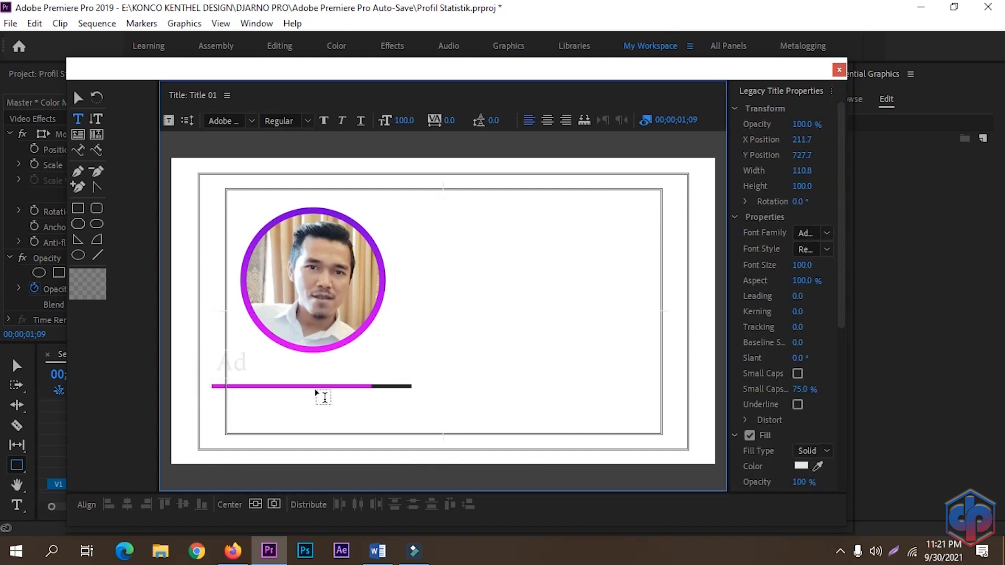
pyautogui.write('obe Photoshop')
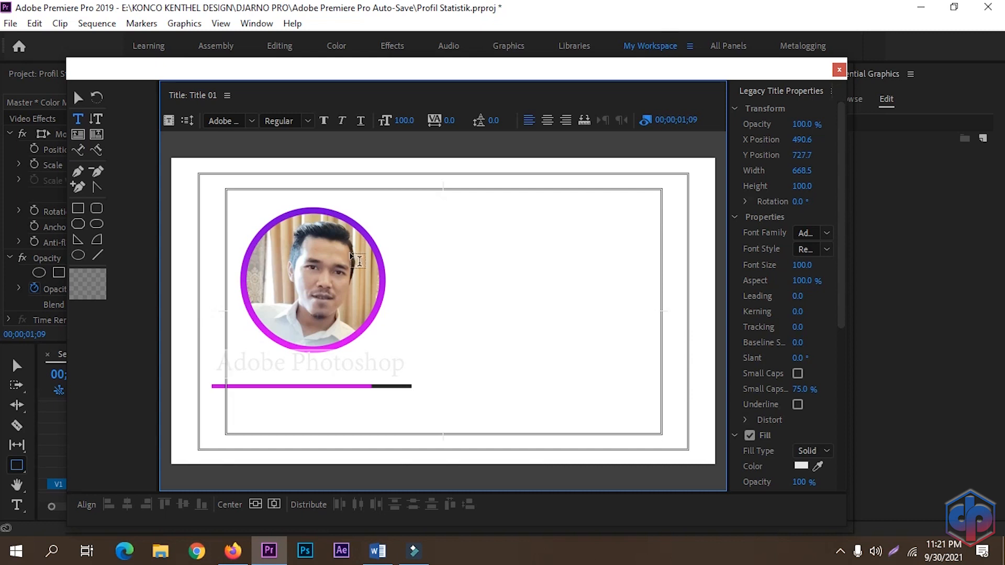
# Step: Set the title text's font size to 50 and its font to Gotham Bold
pyautogui.click(411, 118)
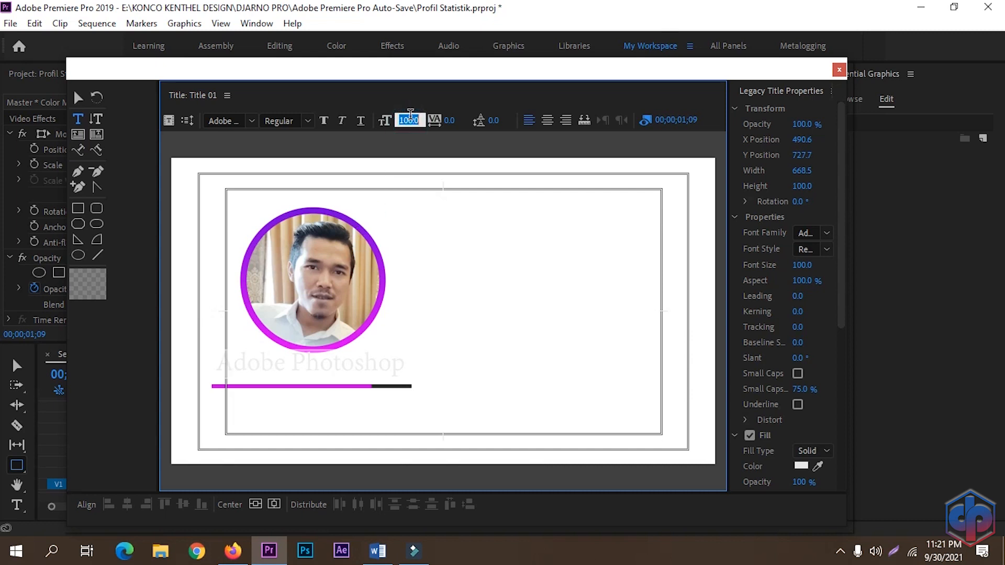
pyautogui.write('50')
pyautogui.press('Return')
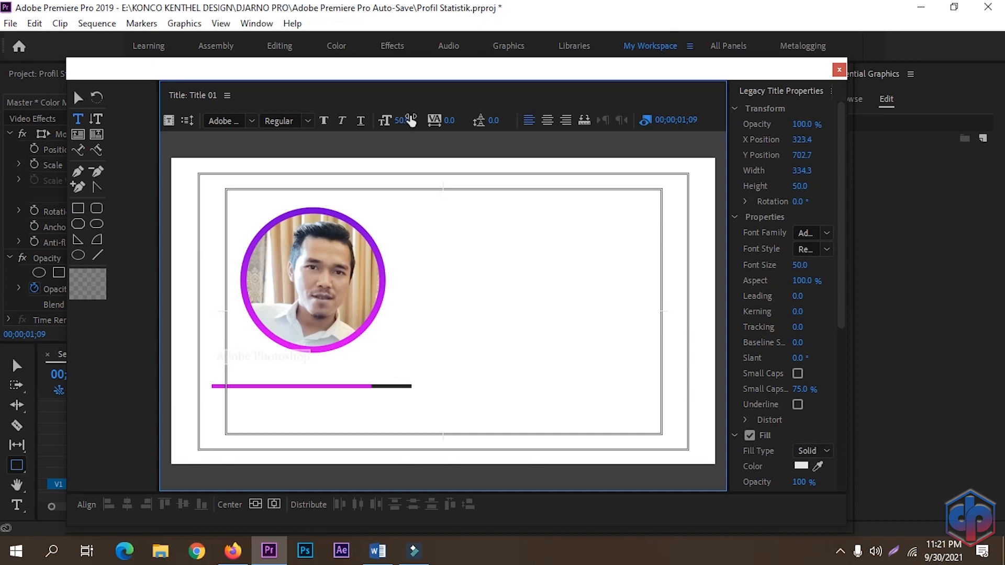
pyautogui.click(239, 121)
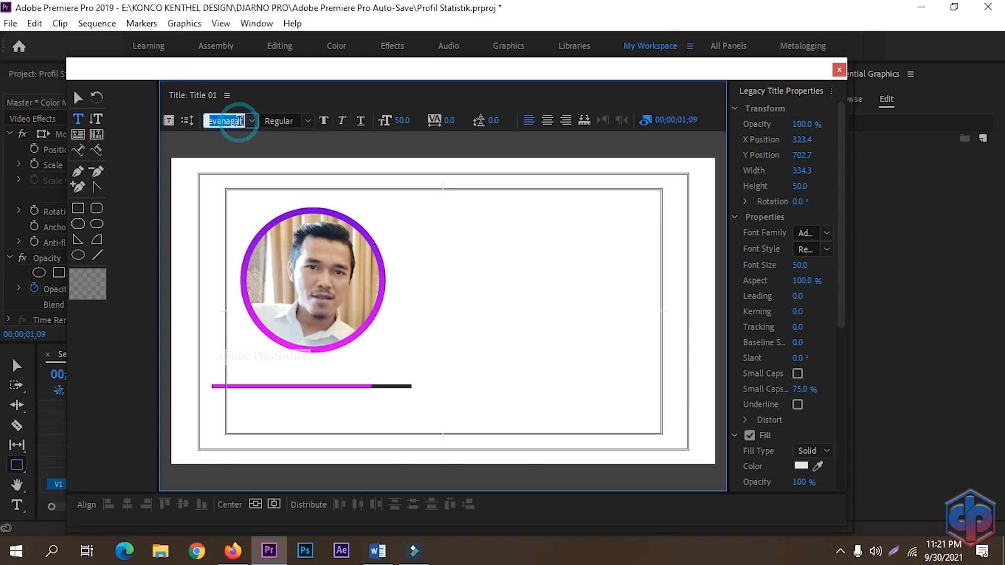
pyautogui.write('Gotham')
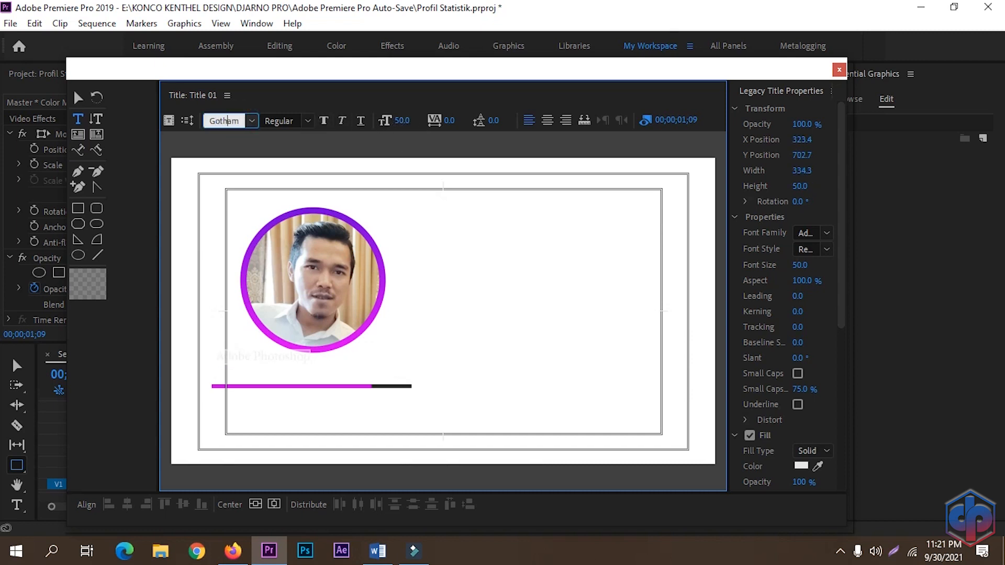
pyautogui.click(307, 124)
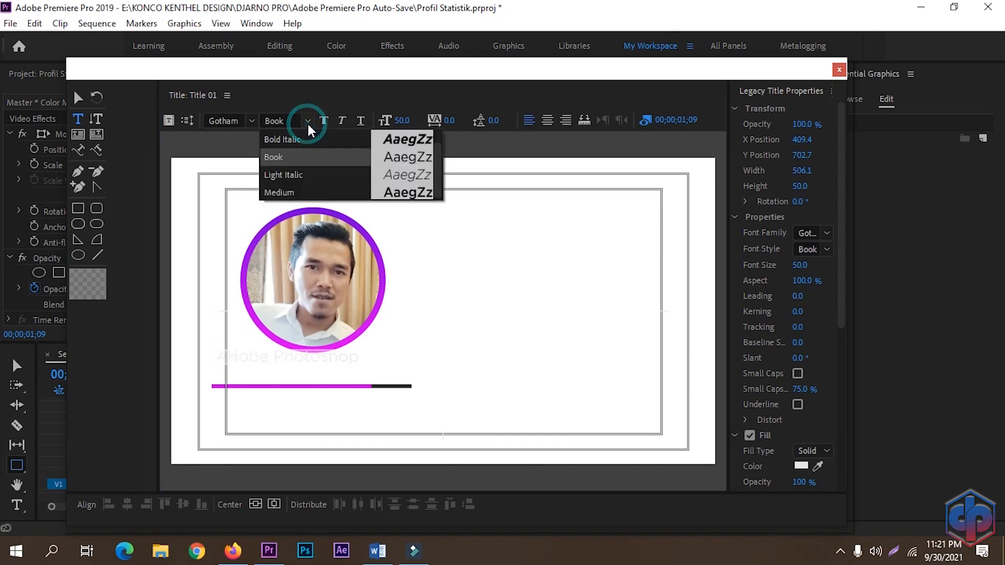
pyautogui.click(283, 139)
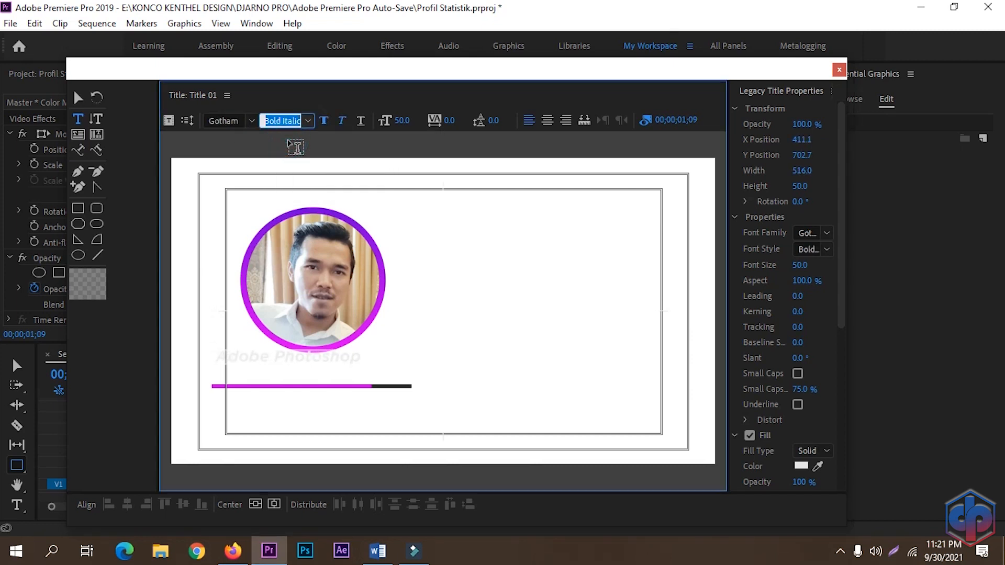
pyautogui.click(307, 121)
pyautogui.click(281, 140)
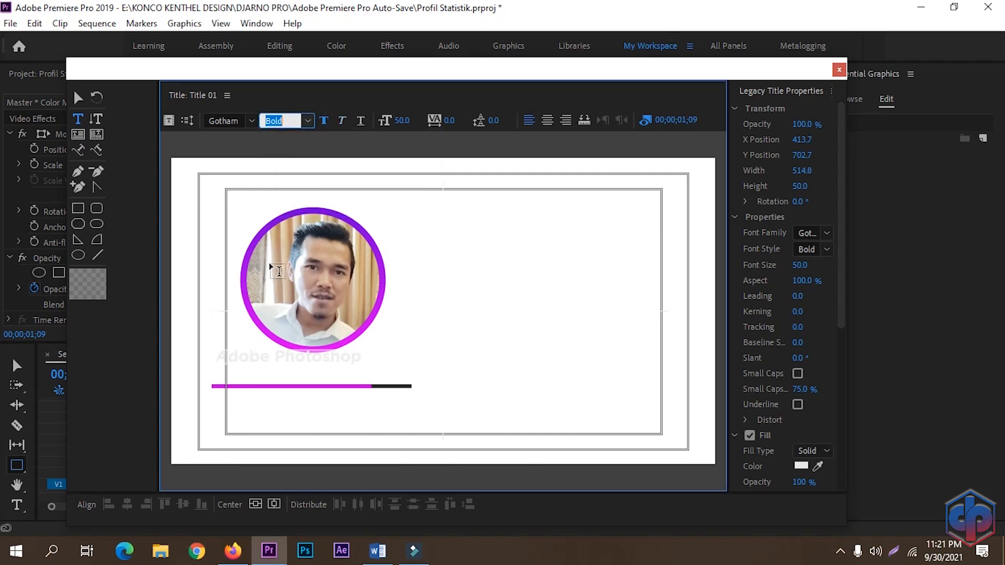
# Step: Set the title text's fill color to black (000000)
pyautogui.click(800, 466)
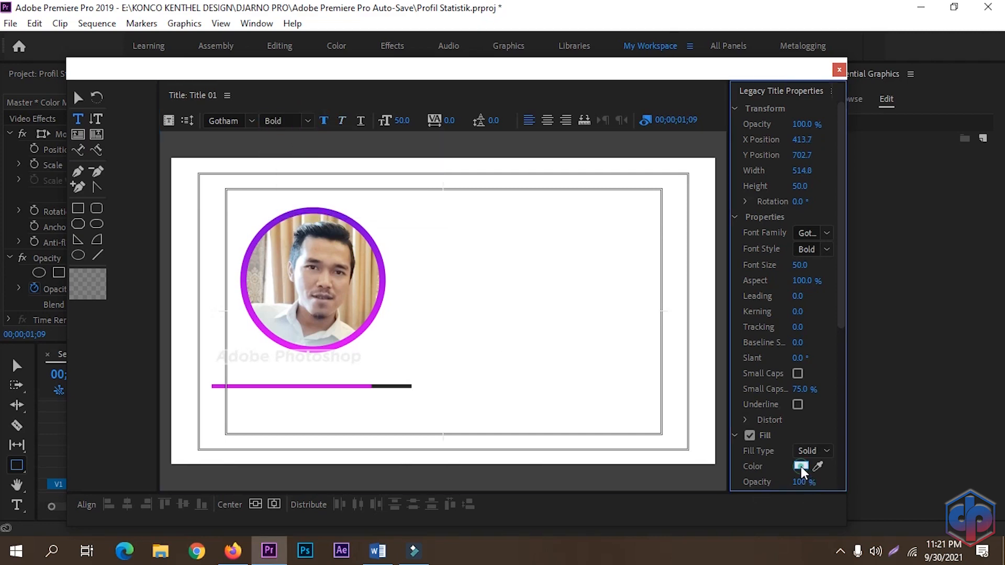
pyautogui.moveTo(439, 275); pyautogui.dragTo(276, 174)
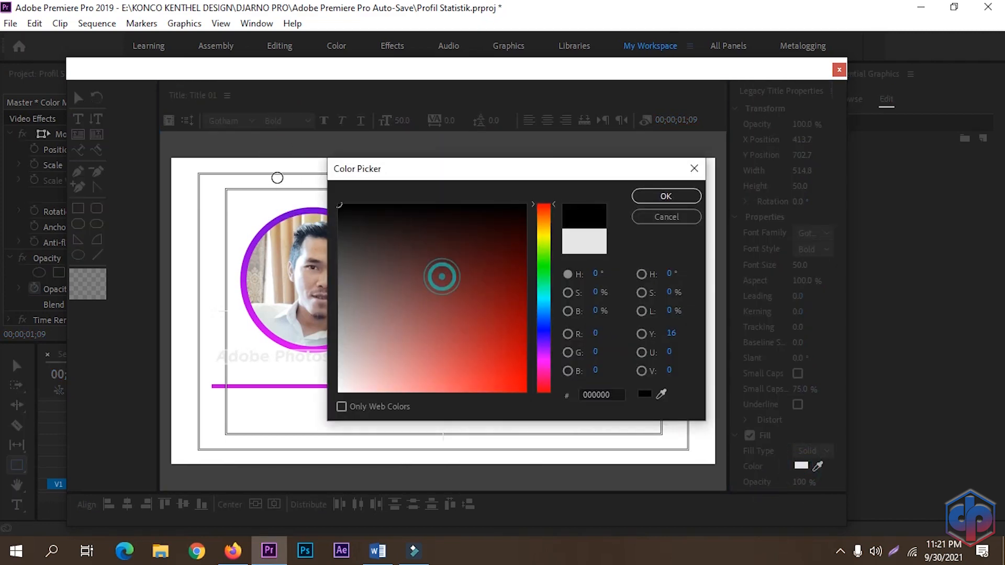
pyautogui.click(664, 196)
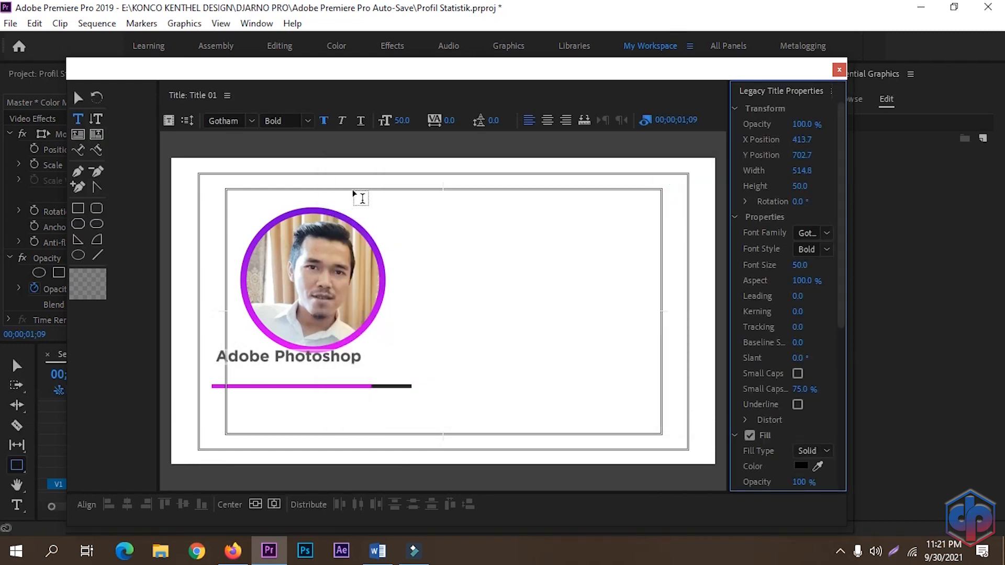
# Step: Set the title text's font size to 30
pyautogui.click(403, 120)
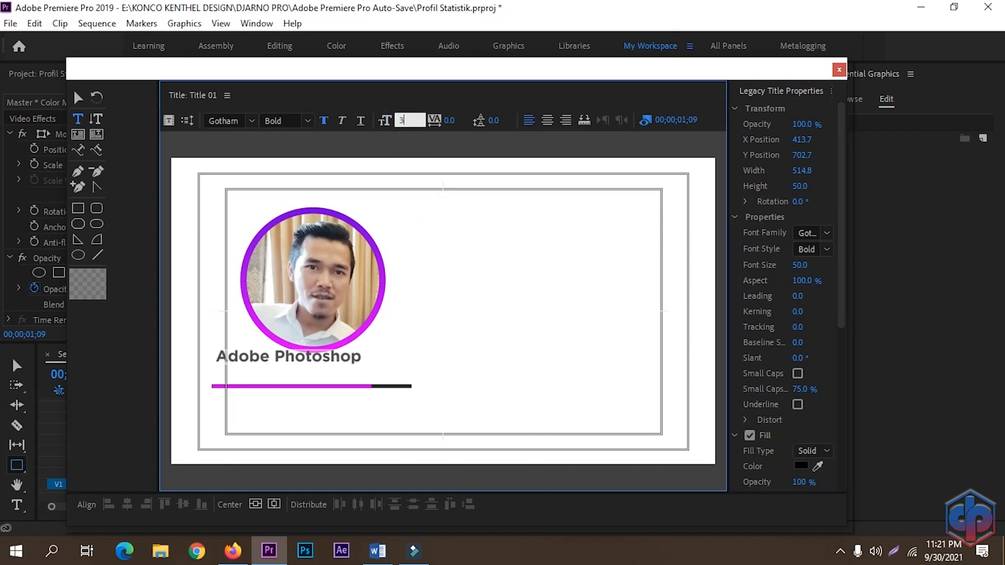
pyautogui.write('30')
pyautogui.press('Return')
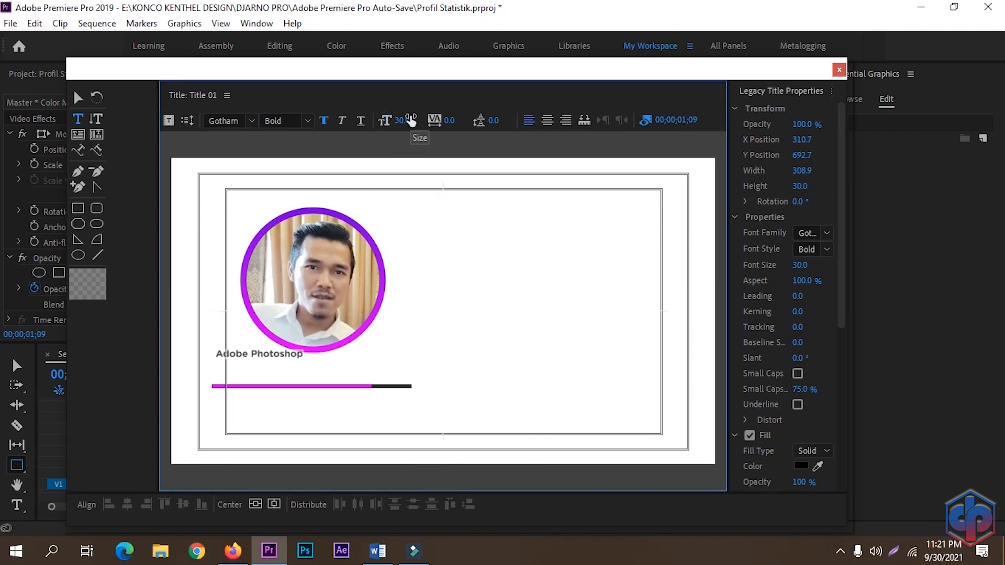
# Step: Move the "Adobe Photoshop" text down so it sits just above the gradient line
pyautogui.click(296, 355)
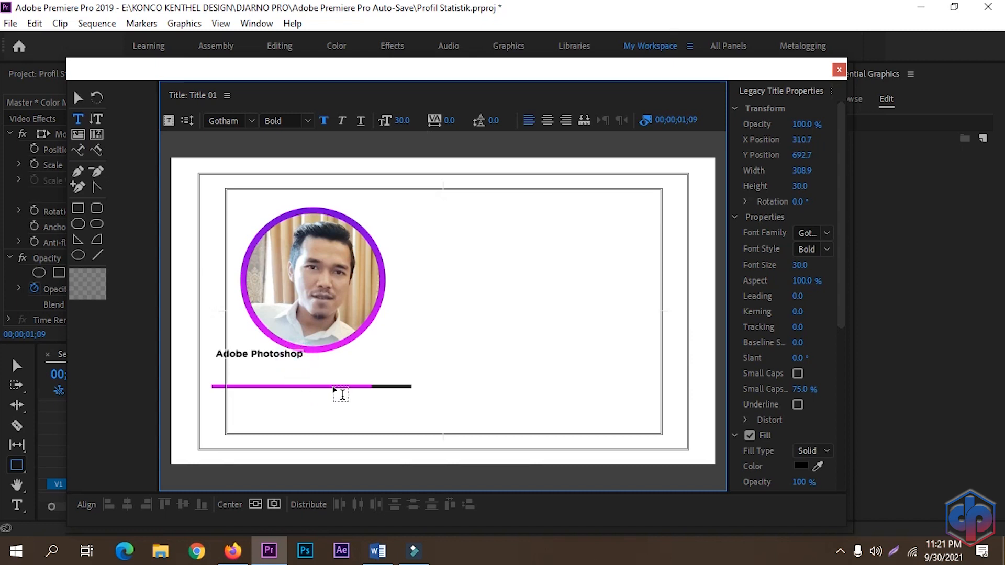
pyautogui.click(78, 98)
pyautogui.moveTo(277, 357); pyautogui.dragTo(273, 383)
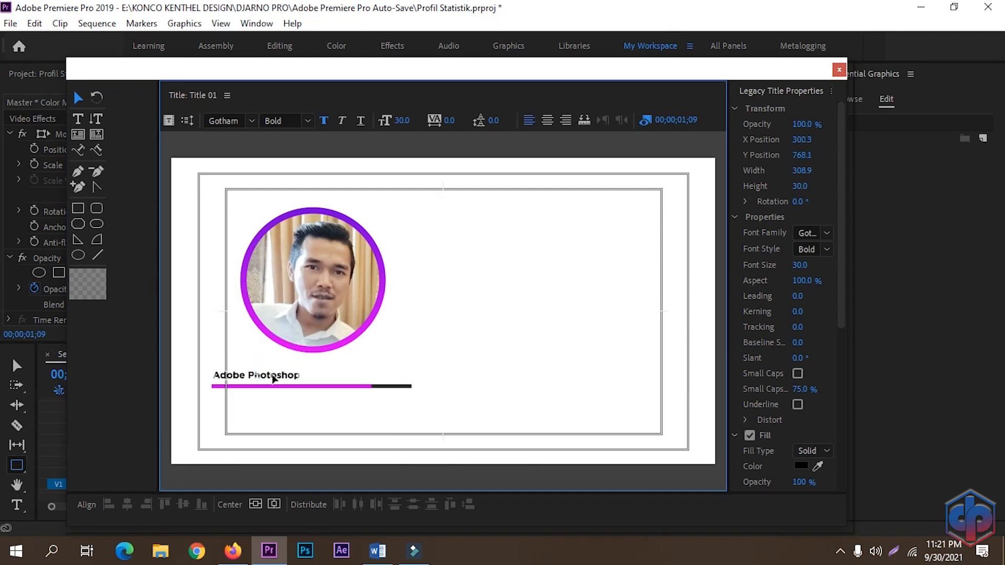
# Step: Add the text "80%" aligned to the right end of the line beside "Adobe Photoshop", then close the title editor
pyautogui.click(249, 417)
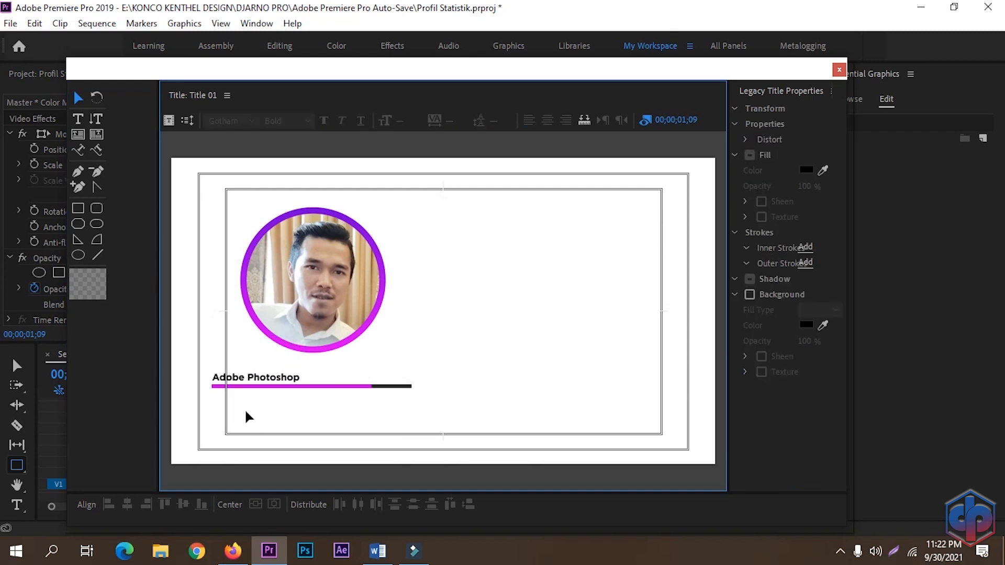
pyautogui.click(77, 119)
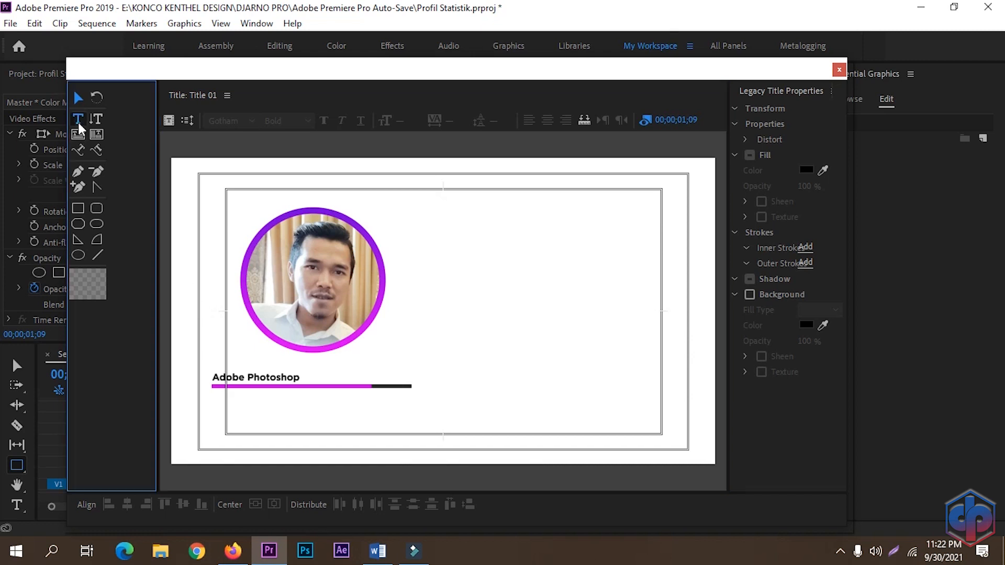
pyautogui.click(296, 378)
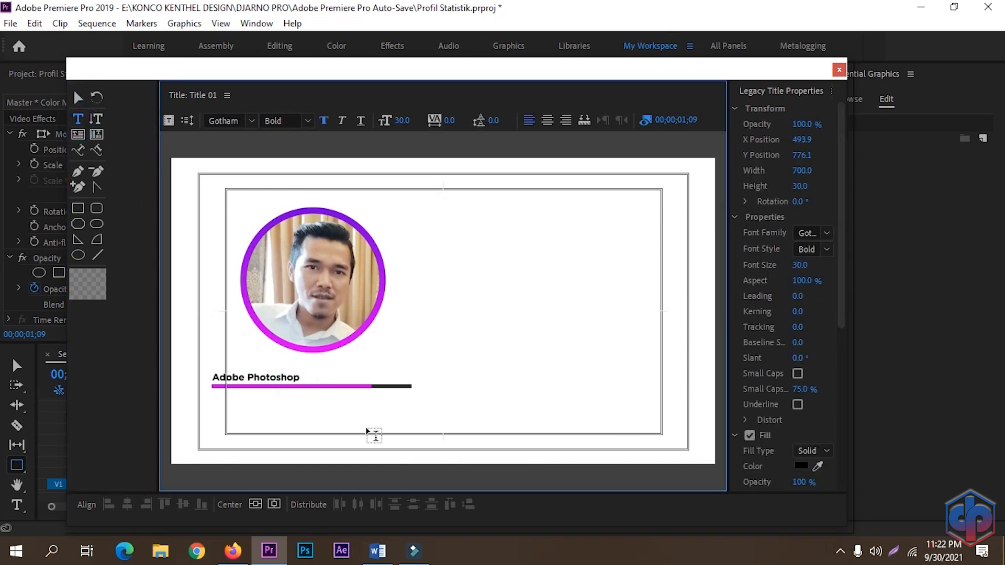
pyautogui.press('BackSpace')
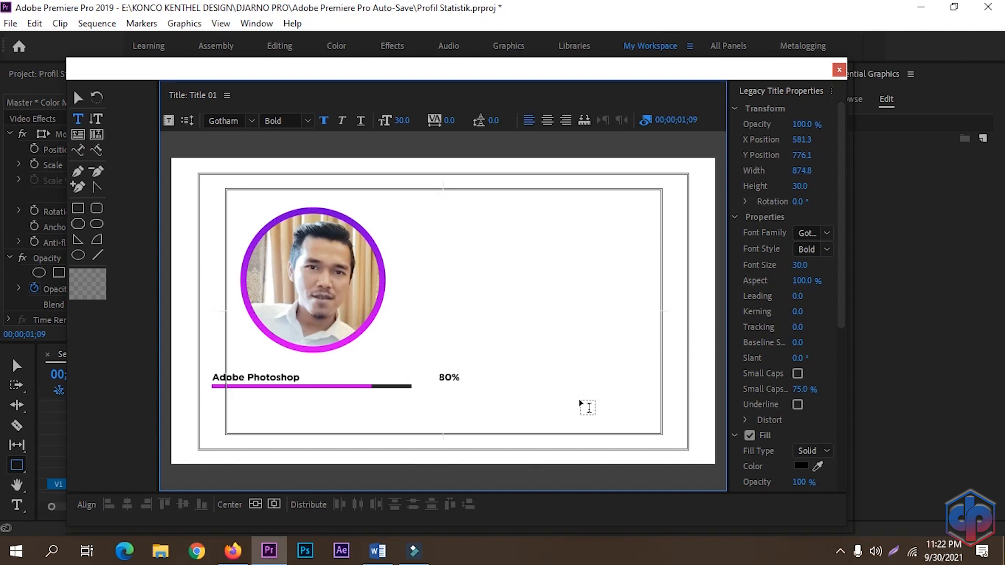
pyautogui.press('BackSpace')
pyautogui.press('BackSpace')
pyautogui.click(838, 70)
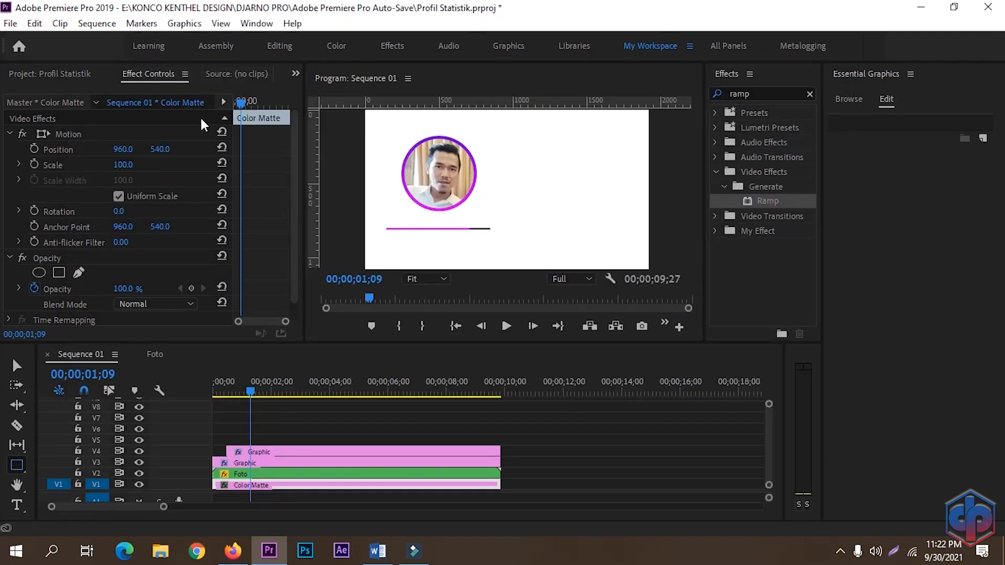
# Step: Place Title 01 on the track above the graphics and extend it to end with the other clips
pyautogui.click(49, 74)
pyautogui.moveTo(171, 377); pyautogui.dragTo(247, 441)
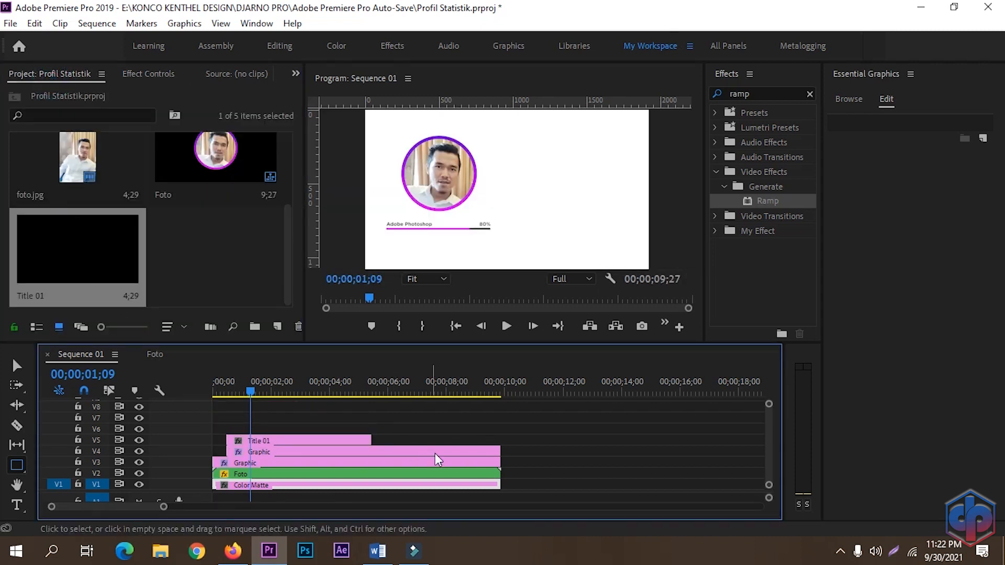
pyautogui.moveTo(370, 441); pyautogui.dragTo(499, 459)
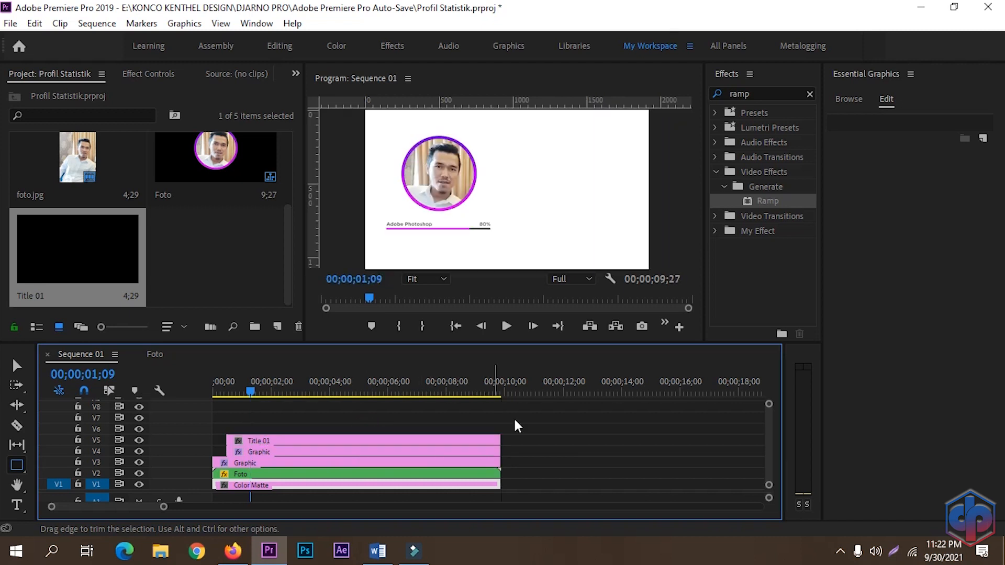
# Step: Zoom the program view to 50% and apply the Crop effect to the Title 01 clip
pyautogui.click(425, 279)
pyautogui.click(425, 340)
pyautogui.moveTo(511, 266); pyautogui.dragTo(437, 269)
pyautogui.moveTo(688, 183); pyautogui.dragTo(689, 214)
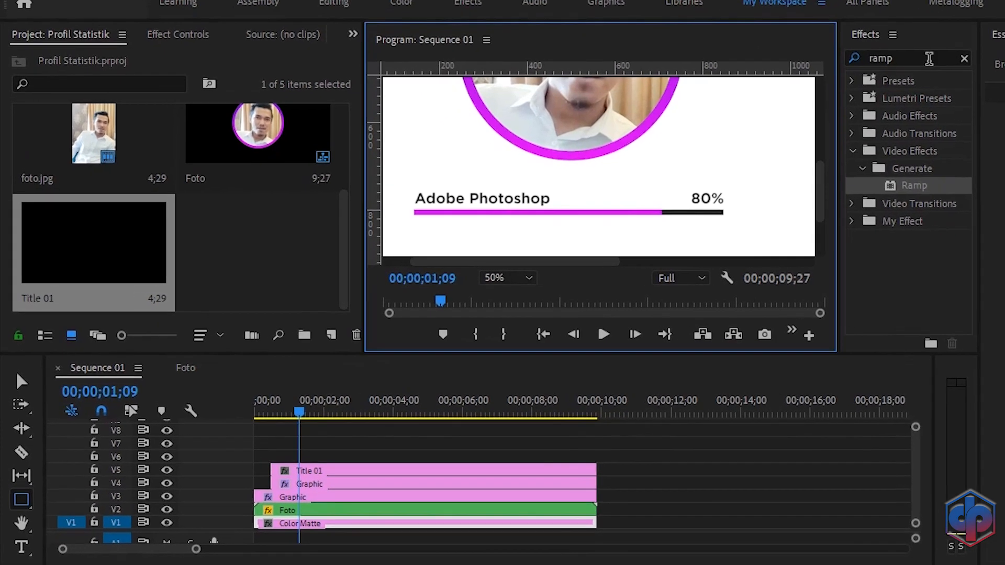
pyautogui.click(779, 91)
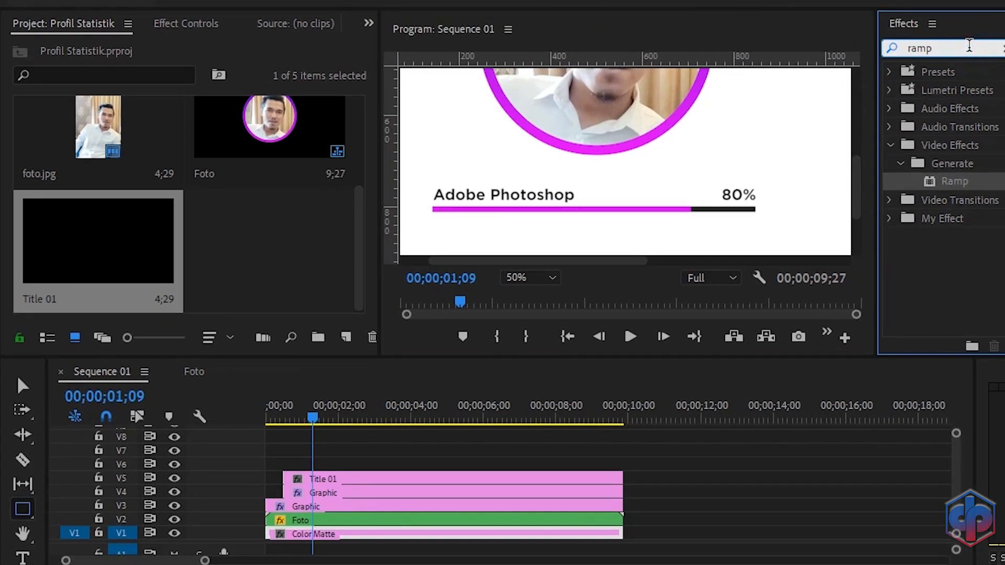
pyautogui.press('BackSpace')
pyautogui.press('BackSpace')
pyautogui.press('BackSpace')
pyautogui.press('BackSpace')
pyautogui.write('crop')
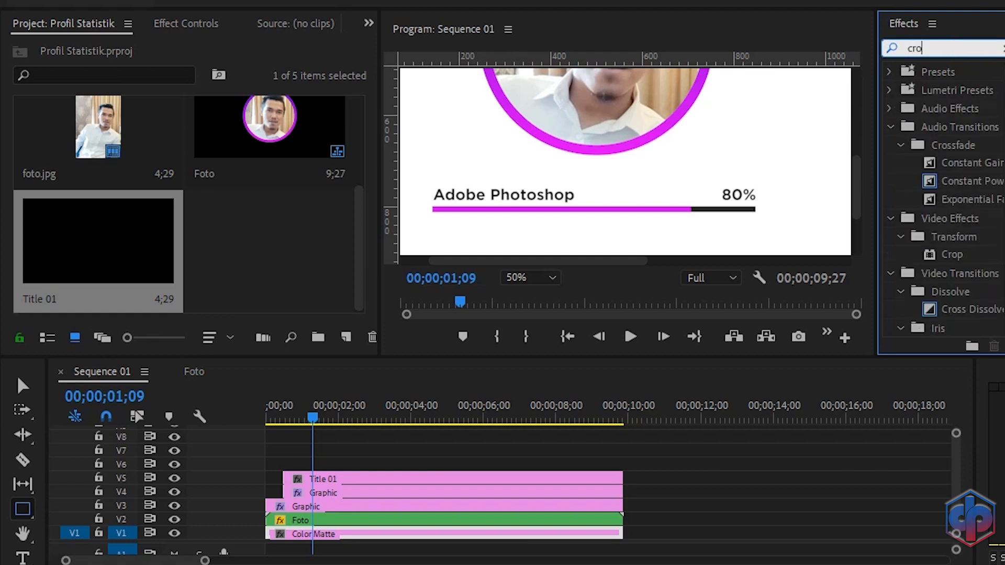
pyautogui.moveTo(949, 180); pyautogui.dragTo(397, 476)
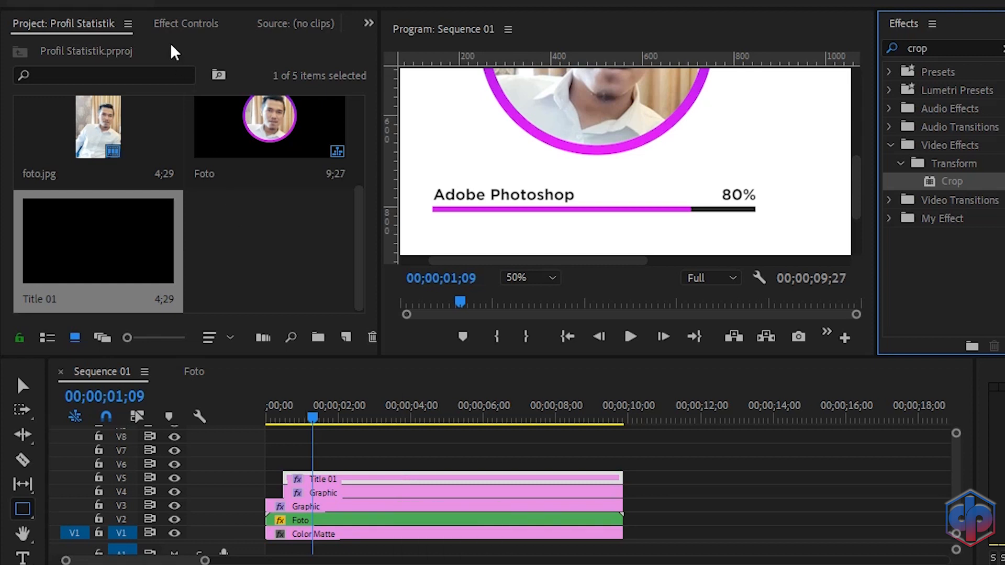
# Step: Set a Position keyframe for the title clip at 00;00;00;25
pyautogui.click(168, 25)
pyautogui.scroll(-5, 345, 207)
pyautogui.scroll(-3, 343, 202)
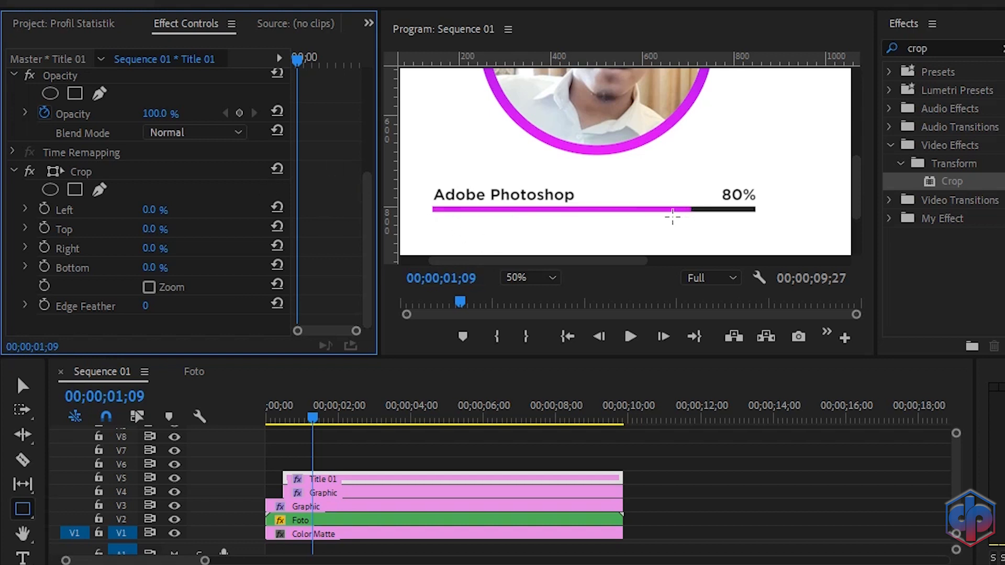
pyautogui.moveTo(298, 55); pyautogui.dragTo(274, 54)
pyautogui.hotkey('shift', 'Right')
pyautogui.hotkey('shift', 'Right')
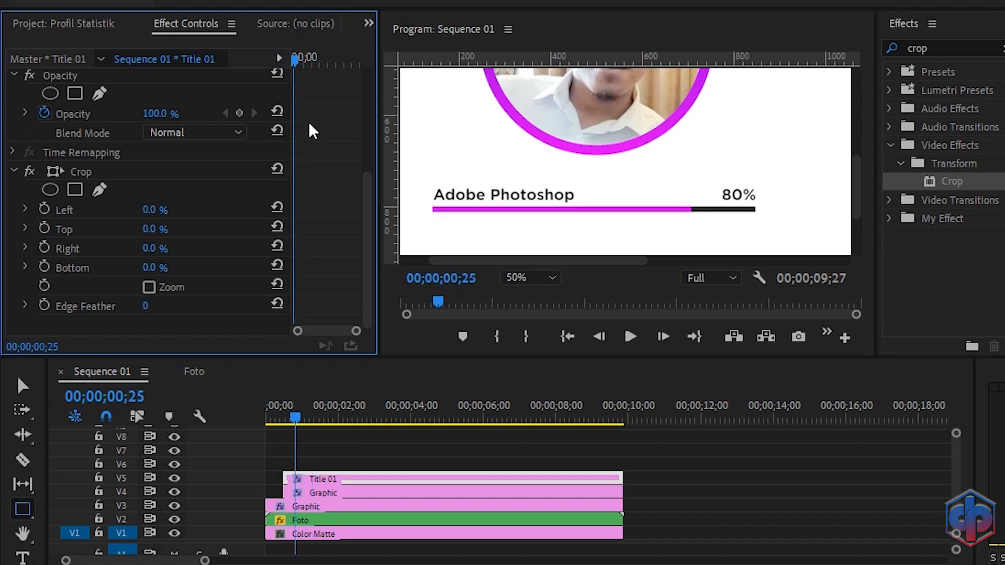
pyautogui.scroll(3, 309, 123)
pyautogui.scroll(3, 310, 129)
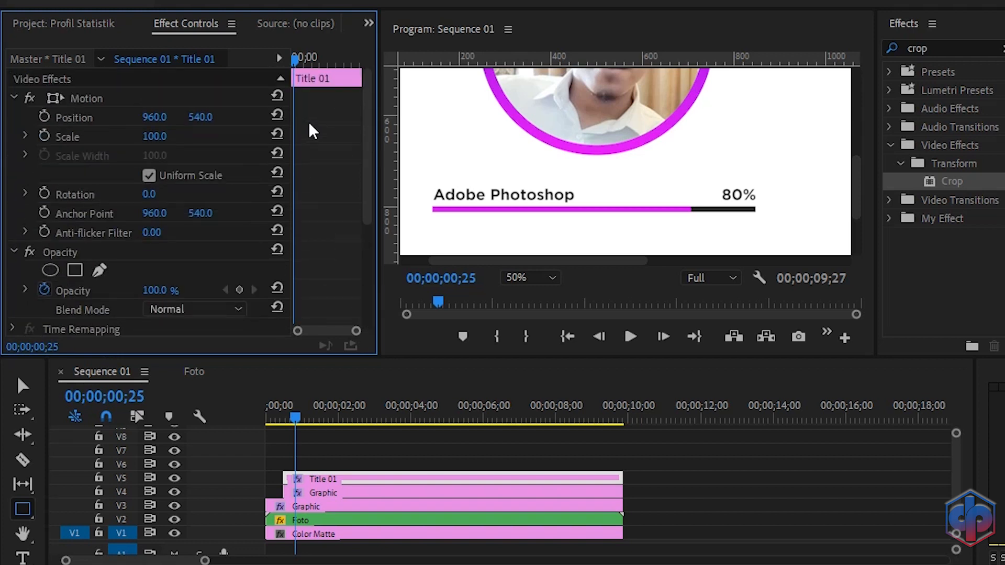
pyautogui.click(42, 115)
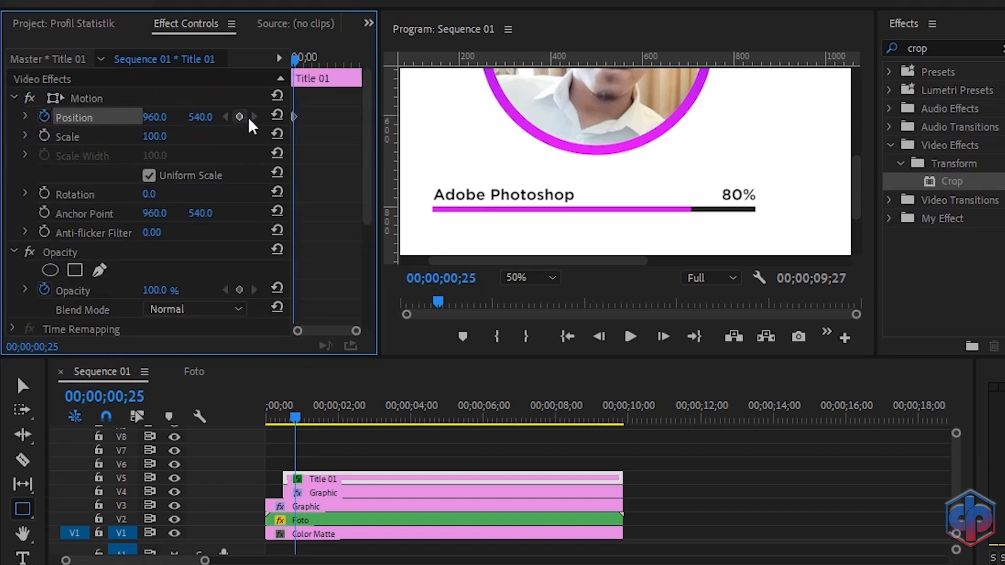
# Step: Crop the title's bottom to 25.6% and set a Bottom crop keyframe at the same frame
pyautogui.scroll(-5, 338, 143)
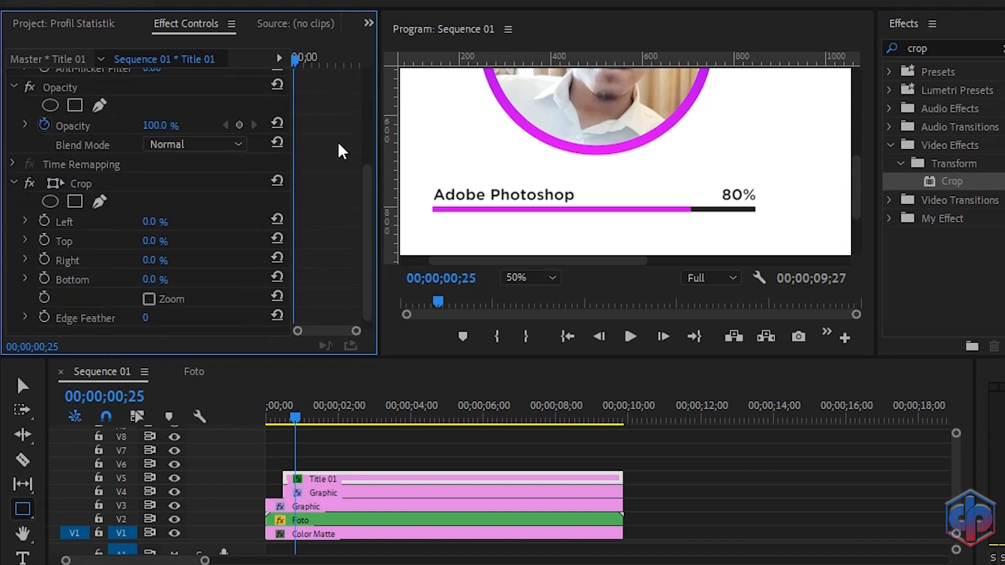
pyautogui.scroll(-1, 340, 150)
pyautogui.click(71, 172)
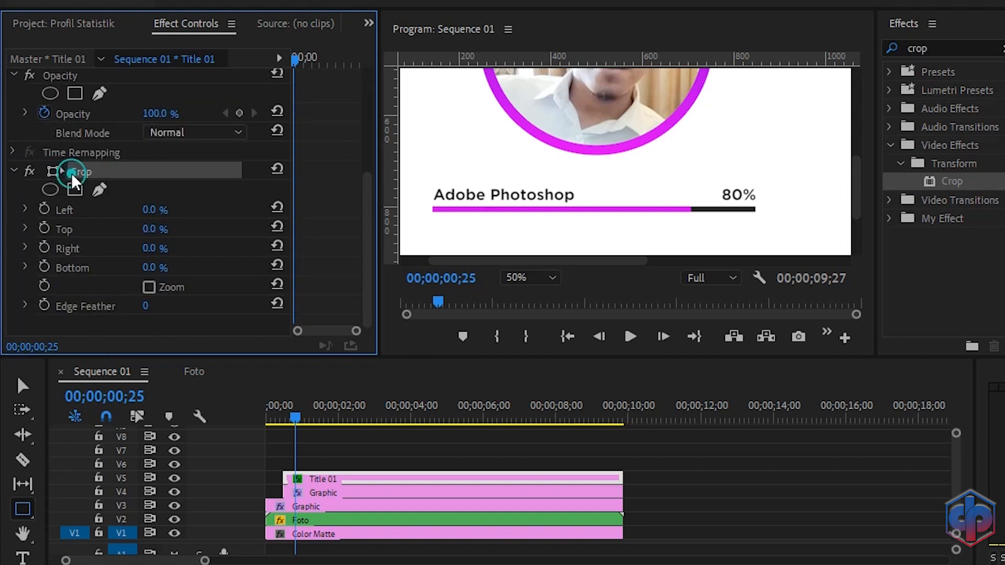
pyautogui.moveTo(152, 270); pyautogui.dragTo(166, 269)
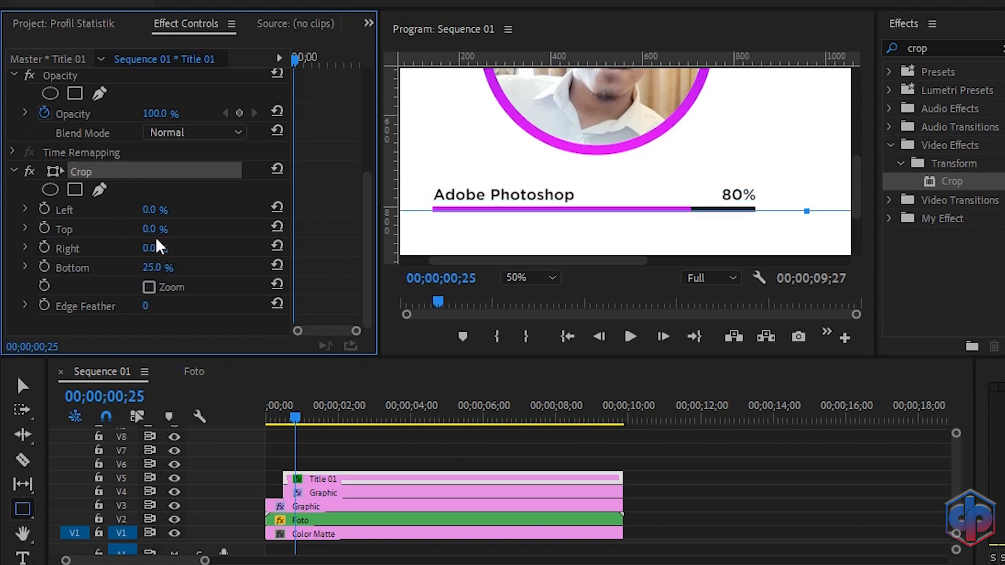
pyautogui.moveTo(811, 209); pyautogui.dragTo(799, 209)
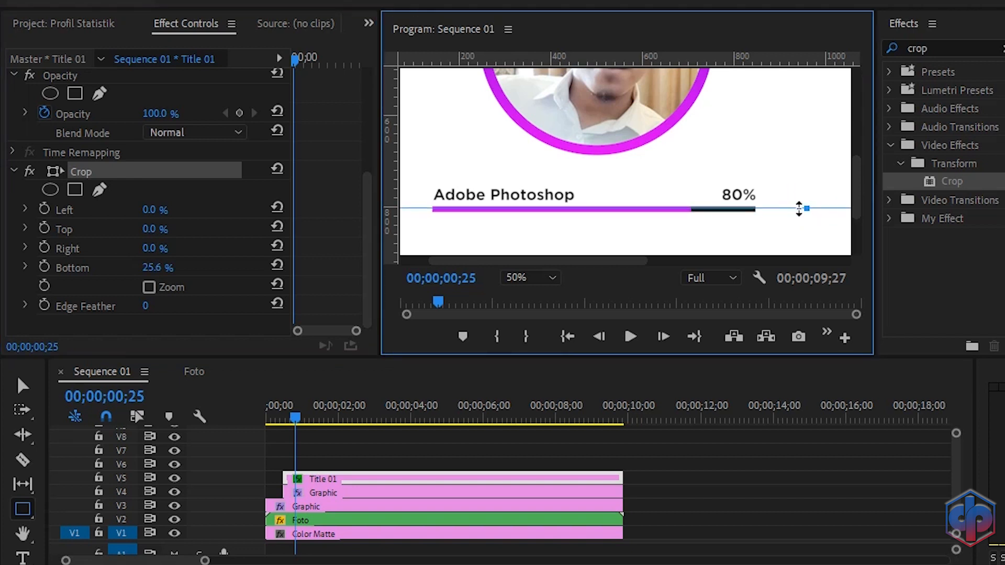
pyautogui.click(39, 268)
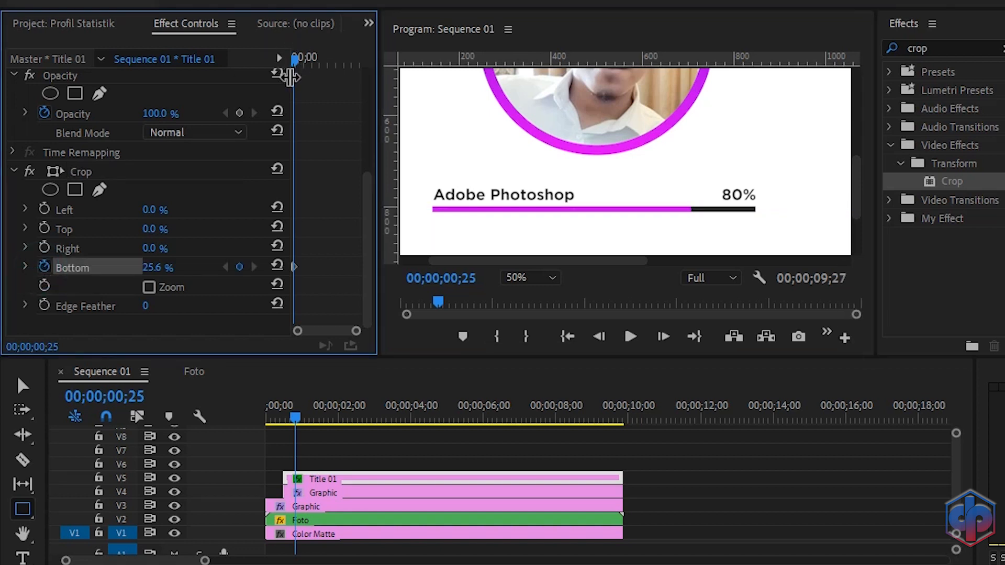
# Step: At 00;00;00;15, move the title down to a Y position of 585
pyautogui.moveTo(292, 61); pyautogui.dragTo(254, 59)
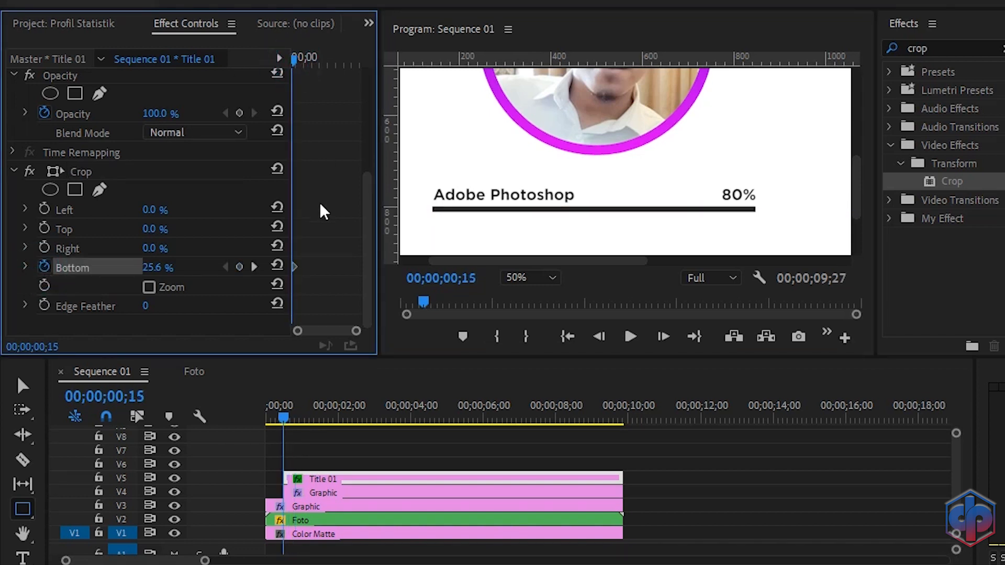
pyautogui.scroll(5, 316, 197)
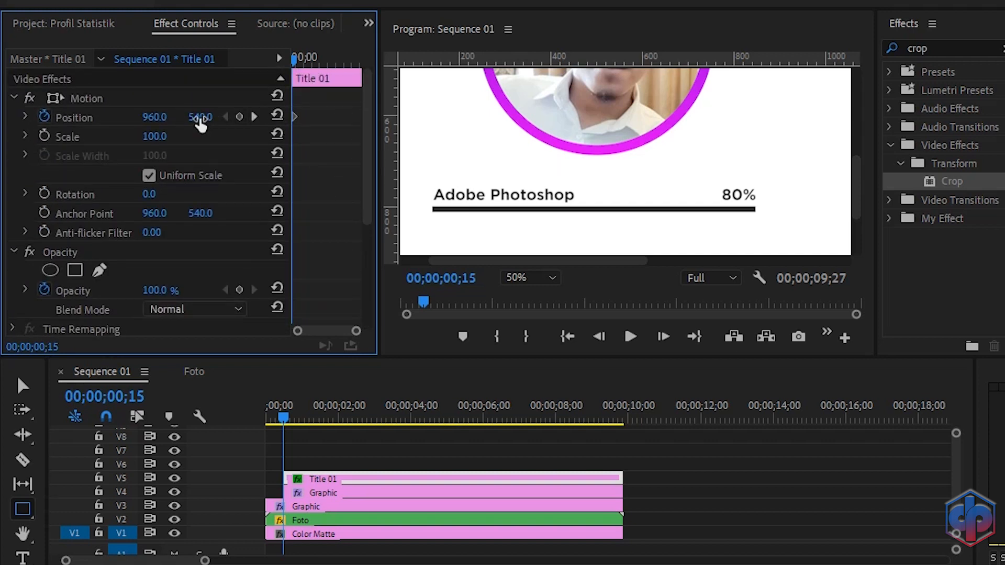
pyautogui.moveTo(200, 119); pyautogui.dragTo(223, 119)
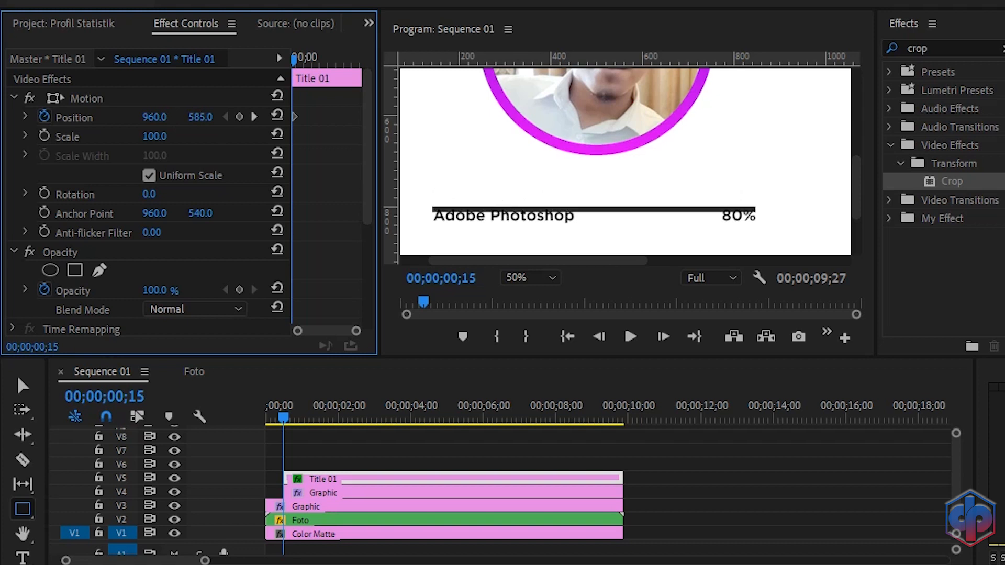
# Step: Increase the title's bottom crop to 29.5% at that frame to hide the text
pyautogui.scroll(-5, 309, 150)
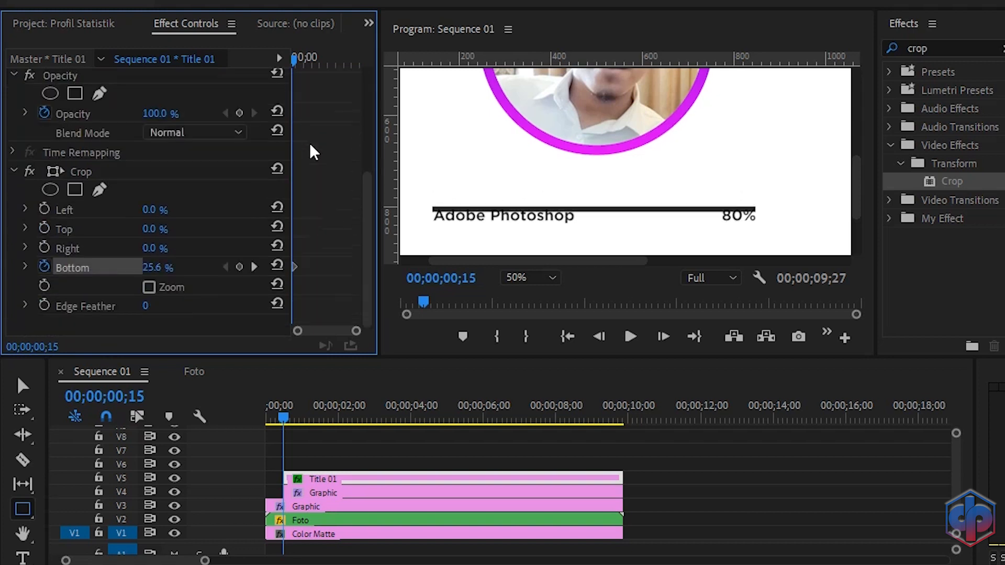
pyautogui.click(83, 167)
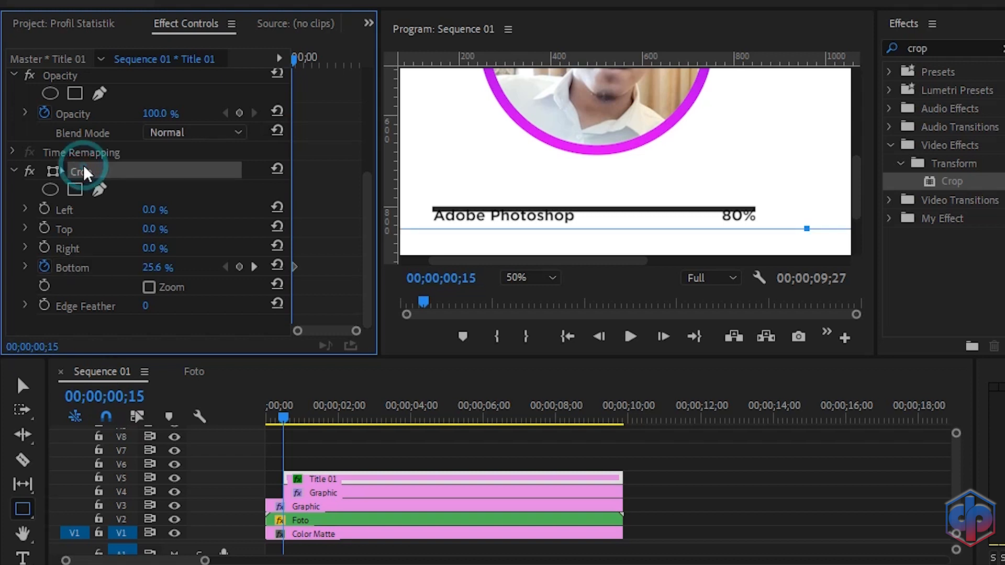
pyautogui.moveTo(803, 229); pyautogui.dragTo(784, 209)
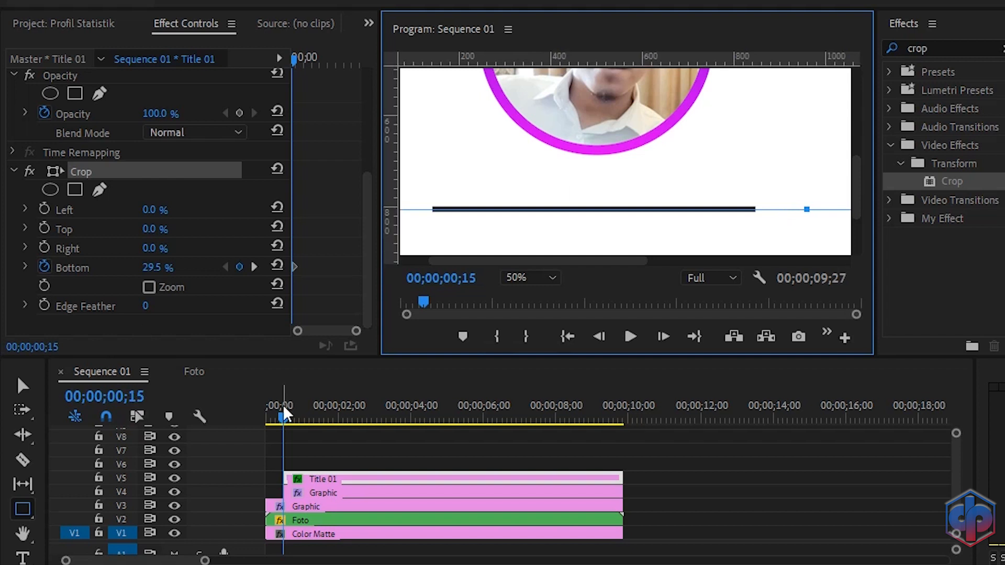
# Step: Play the sequence from the start to preview the title animation
pyautogui.moveTo(284, 407); pyautogui.dragTo(248, 408)
pyautogui.press('space')
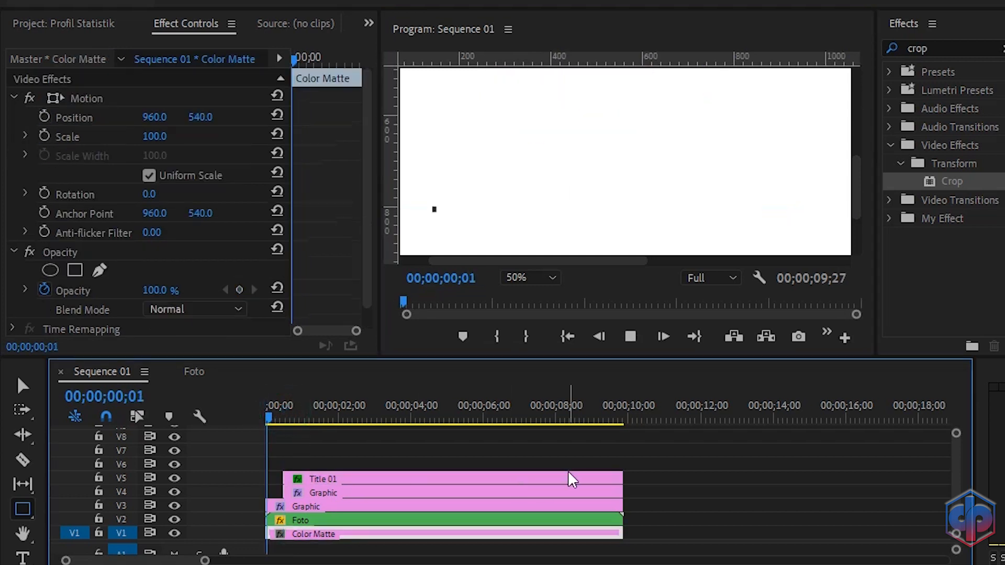
# Step: At 00;00;00;25, adjust the title's bottom crop to 26.5%
pyautogui.press('space')
pyautogui.moveTo(309, 416); pyautogui.dragTo(289, 415)
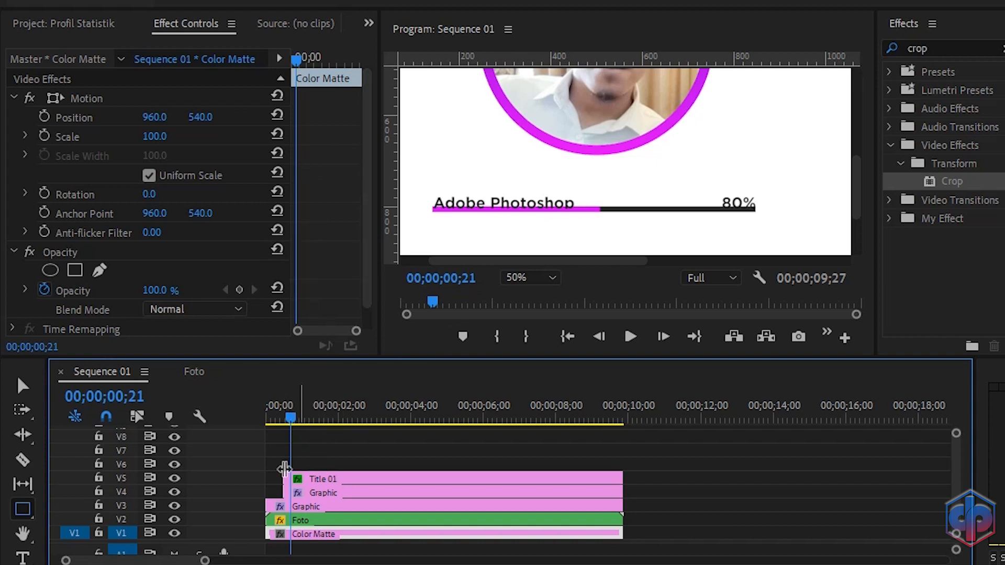
pyautogui.click(325, 475)
pyautogui.scroll(-5, 322, 222)
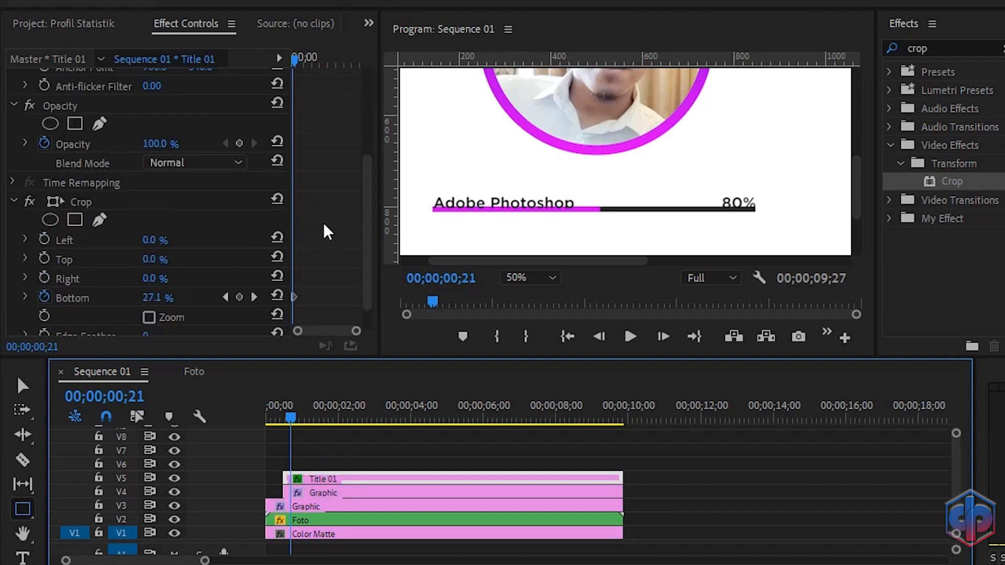
pyautogui.scroll(-1, 322, 222)
pyautogui.click(254, 266)
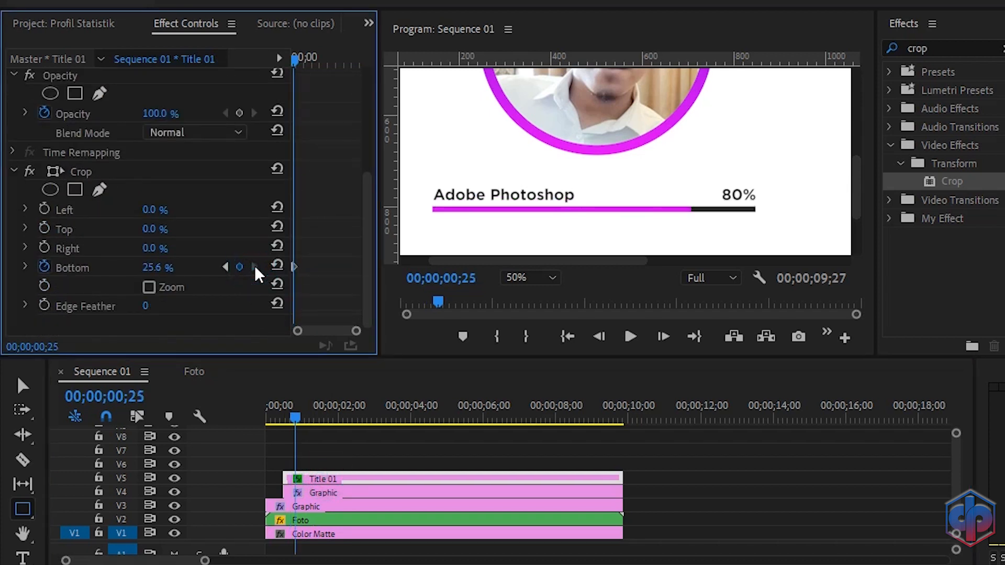
pyautogui.click(68, 266)
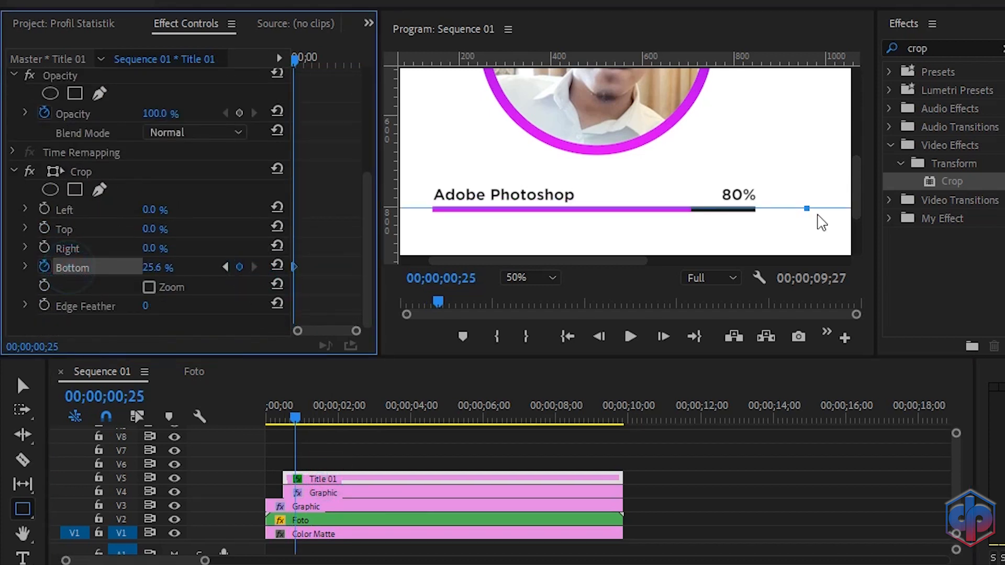
pyautogui.moveTo(806, 207); pyautogui.dragTo(800, 203)
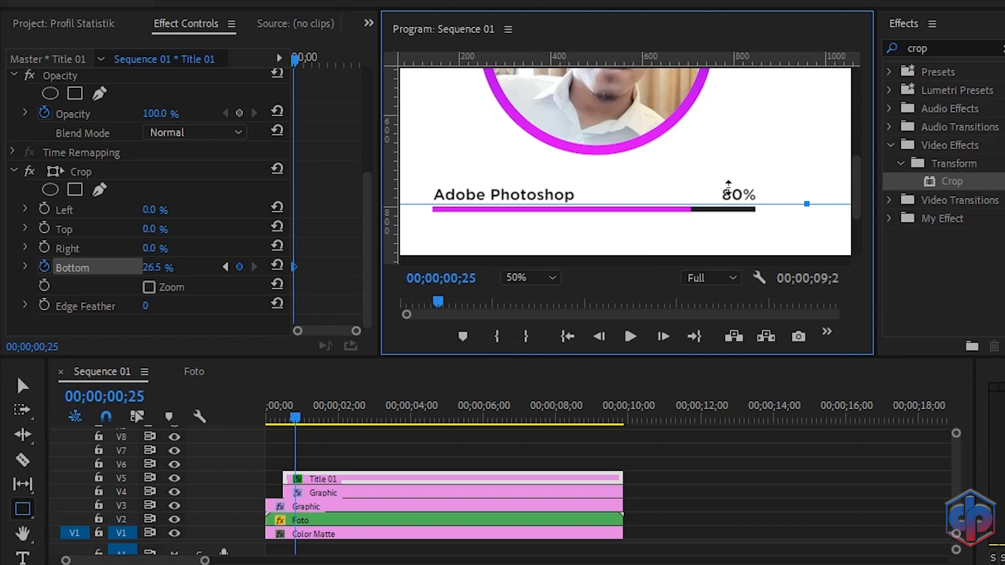
# Step: Play the sequence from the start to preview the title animation
pyautogui.moveTo(299, 416); pyautogui.dragTo(243, 416)
pyautogui.press('space')
pyautogui.press('space')
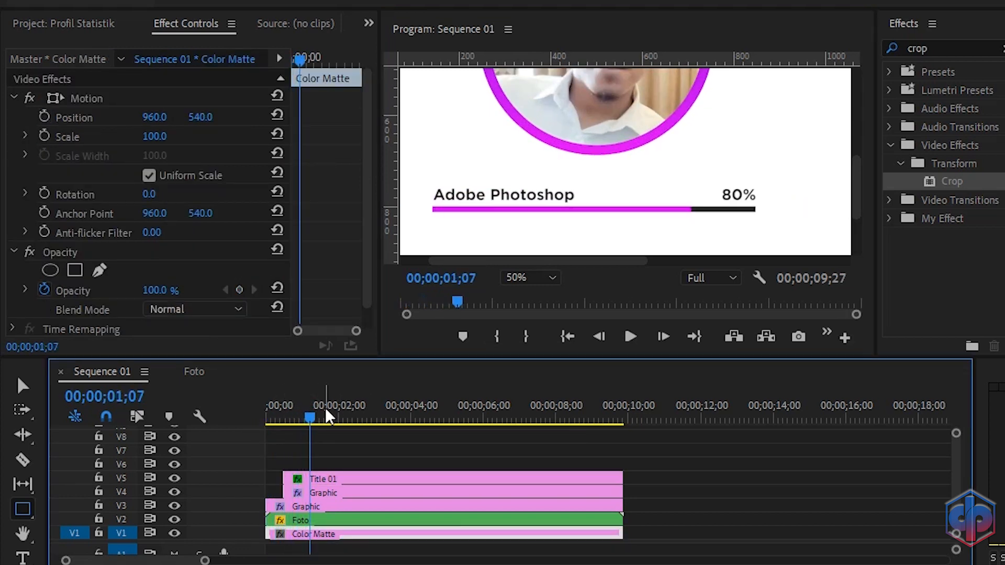
# Step: At the 00;00;00;15 keyframe, increase the title's bottom crop to 30.3%
pyautogui.click(329, 477)
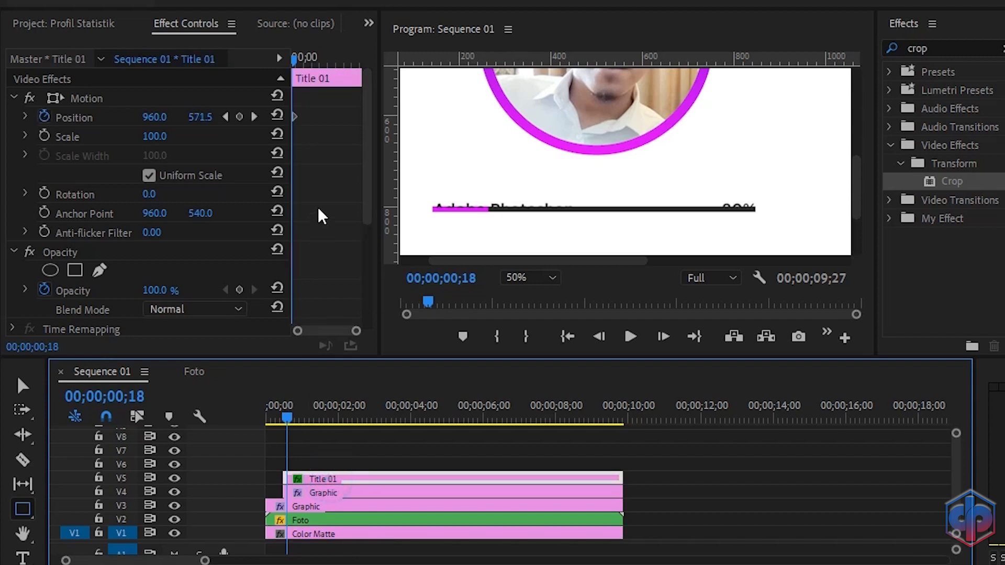
pyautogui.scroll(-5, 319, 207)
pyautogui.click(224, 266)
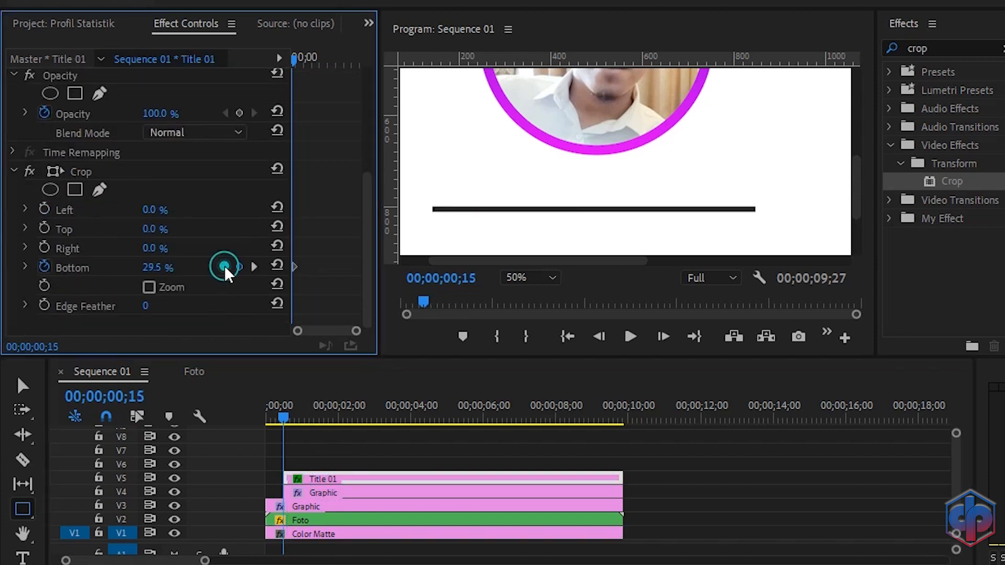
pyautogui.click(74, 173)
pyautogui.moveTo(806, 209); pyautogui.dragTo(804, 205)
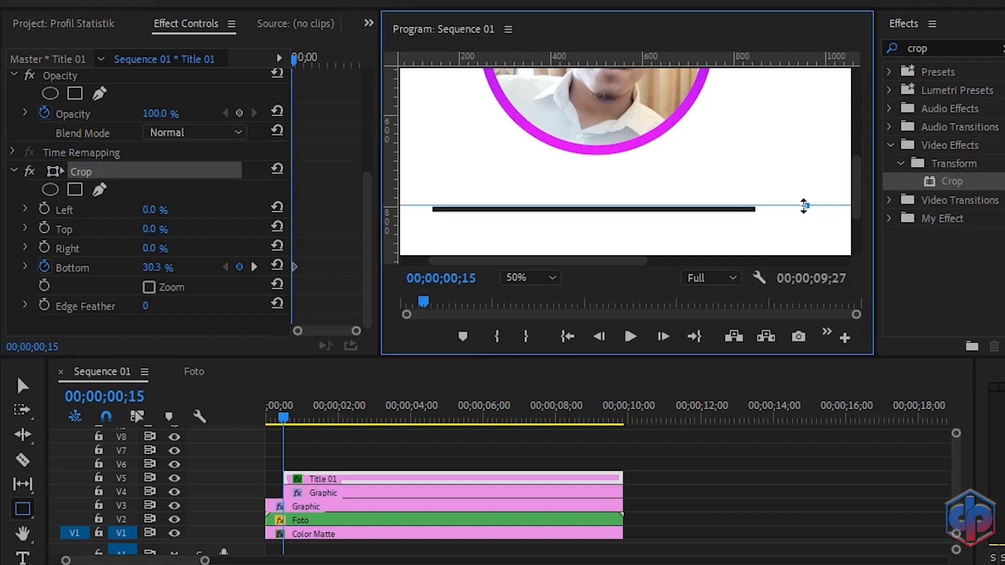
# Step: Replay the sequence from the start several times to review the title animation
pyautogui.moveTo(285, 410); pyautogui.dragTo(244, 413)
pyautogui.press('space')
pyautogui.press('space')
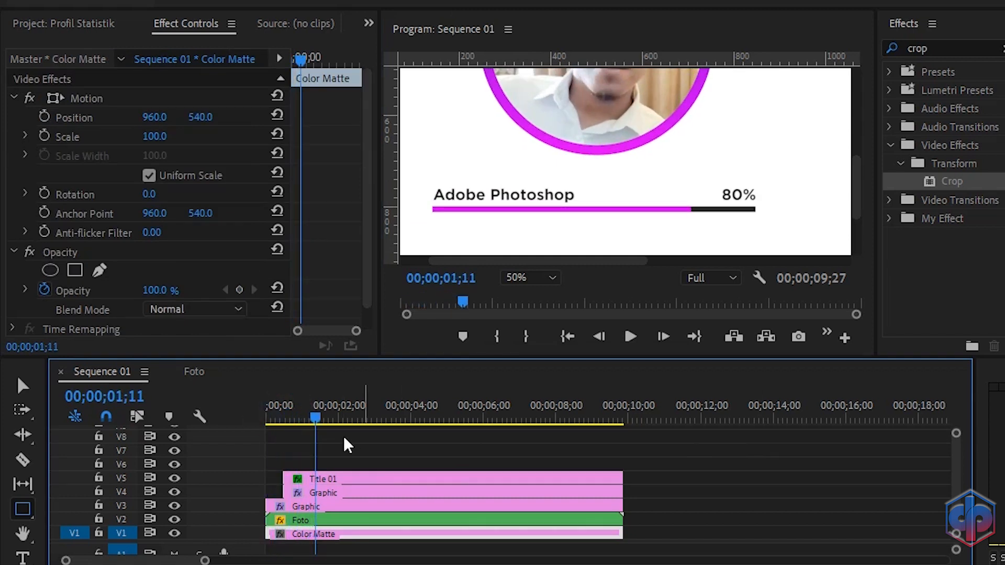
pyautogui.moveTo(315, 417); pyautogui.dragTo(261, 417)
pyautogui.press('space')
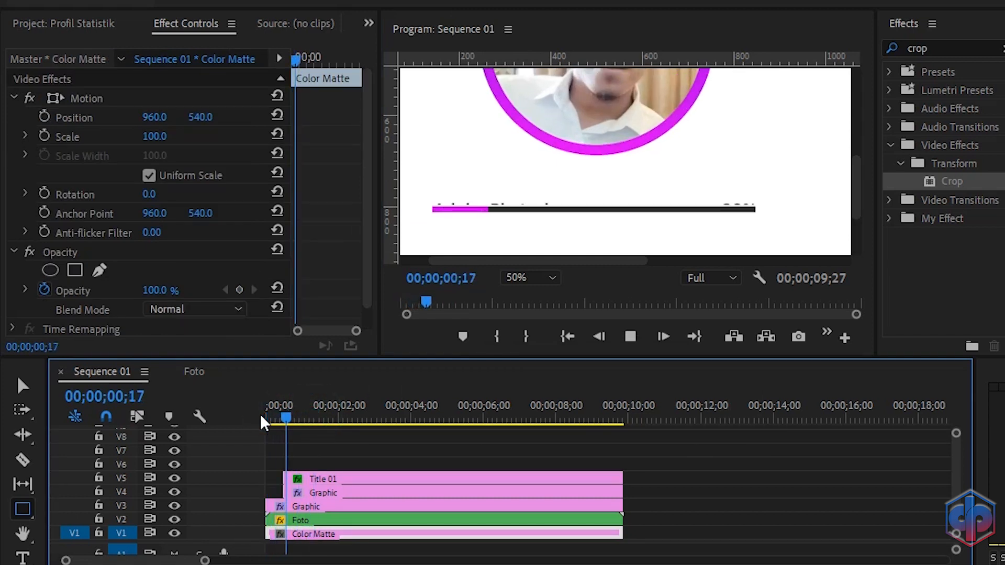
pyautogui.press('space')
pyautogui.moveTo(311, 419); pyautogui.dragTo(260, 392)
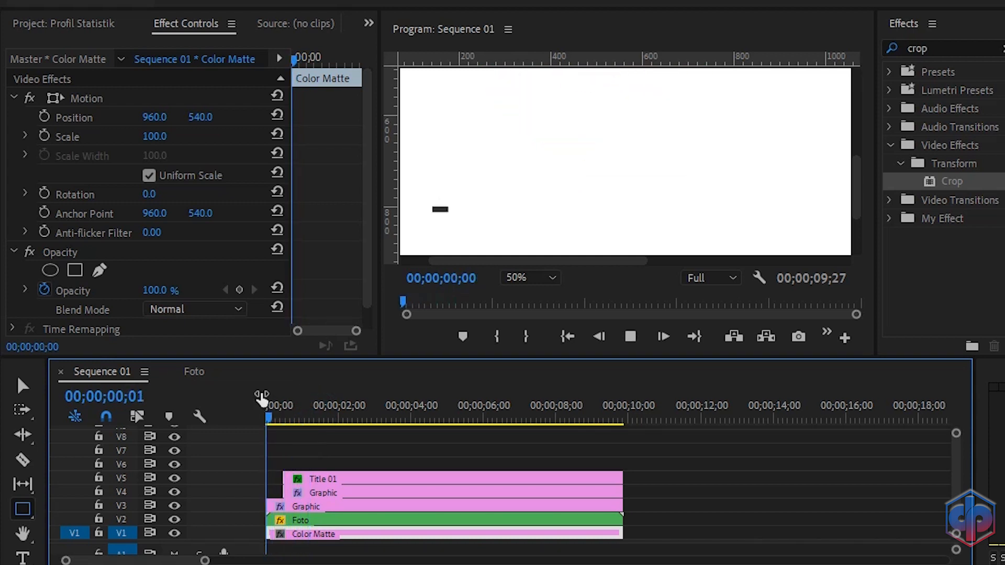
pyautogui.press('space')
pyautogui.press('space')
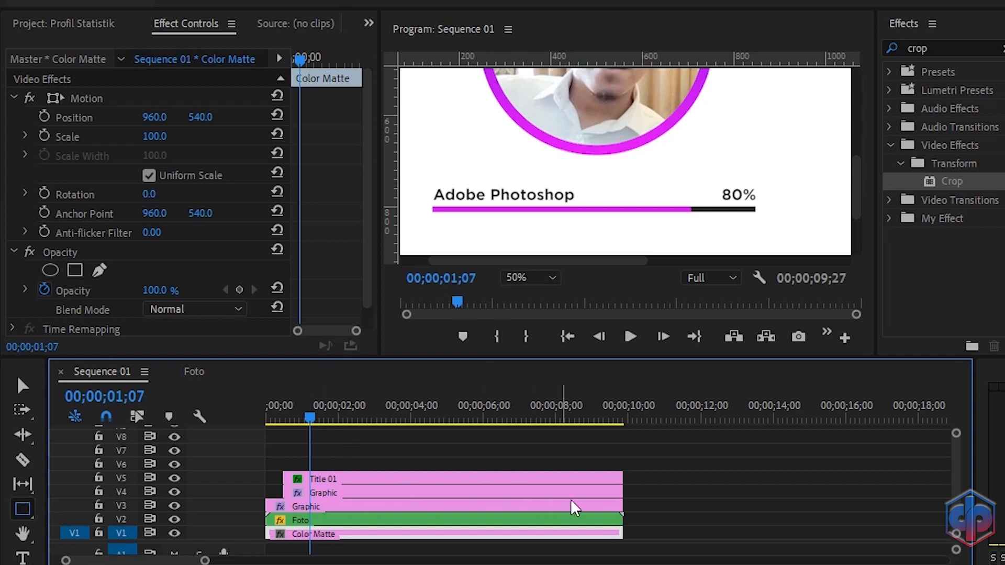
# Step: Select the title and both gradient bar clips and duplicate them onto the tracks above
pyautogui.click(635, 503)
pyautogui.moveTo(628, 503); pyautogui.dragTo(598, 474)
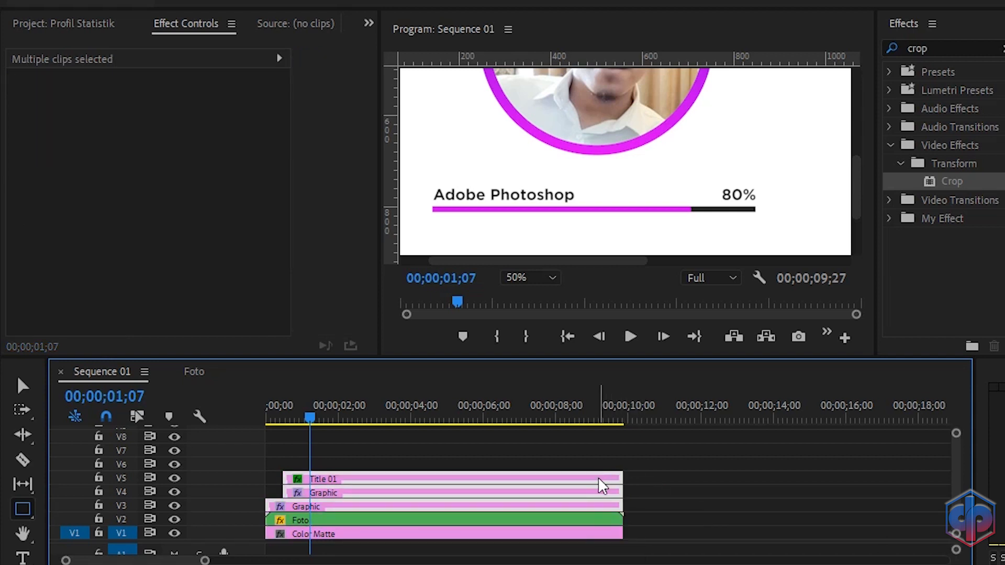
pyautogui.click(598, 478)
pyautogui.moveTo(598, 475); pyautogui.dragTo(597, 438)
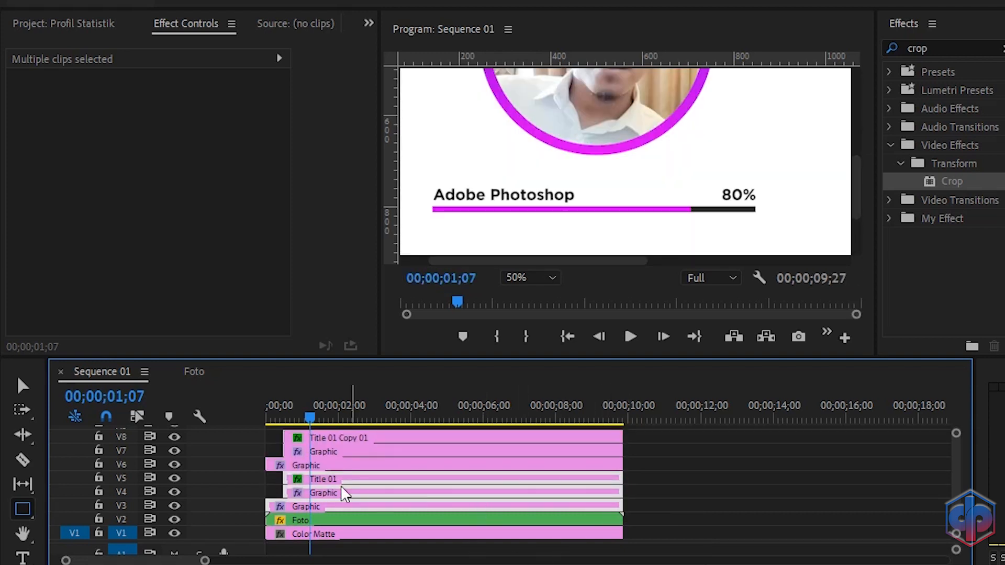
# Step: Nest the original title and bar clips into a sequence named Skill 1
pyautogui.rightClick(466, 501)
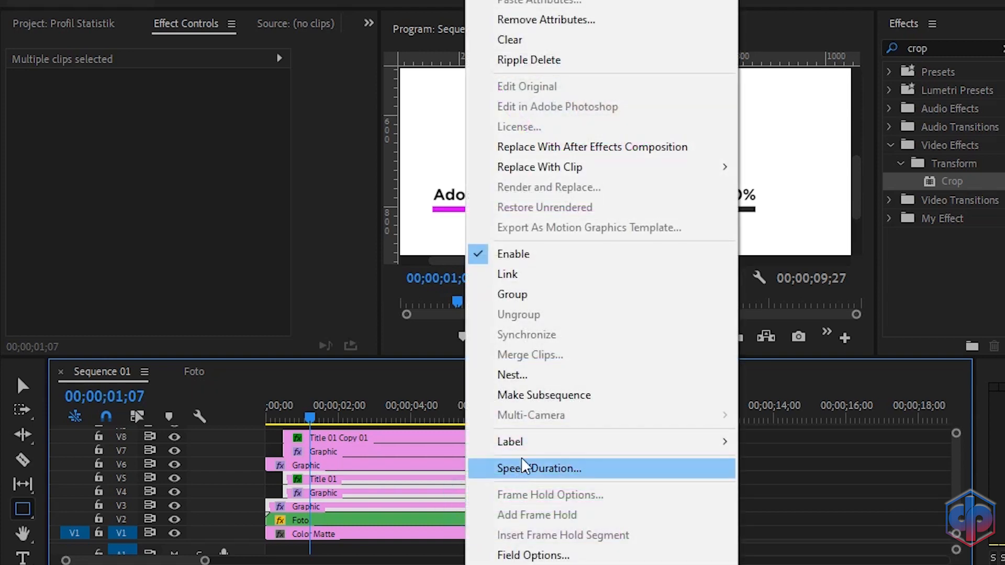
pyautogui.click(507, 376)
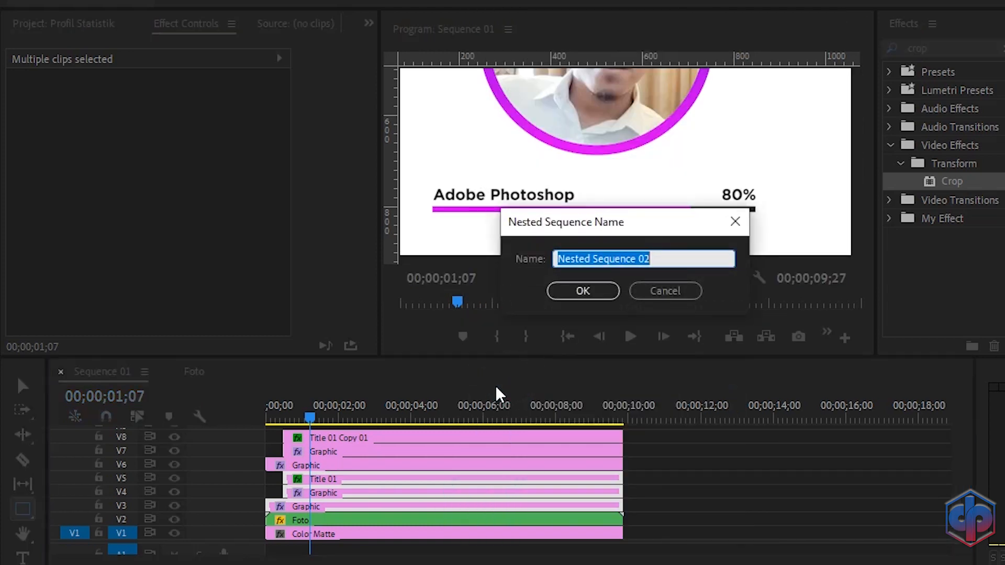
pyautogui.write('Skill 1')
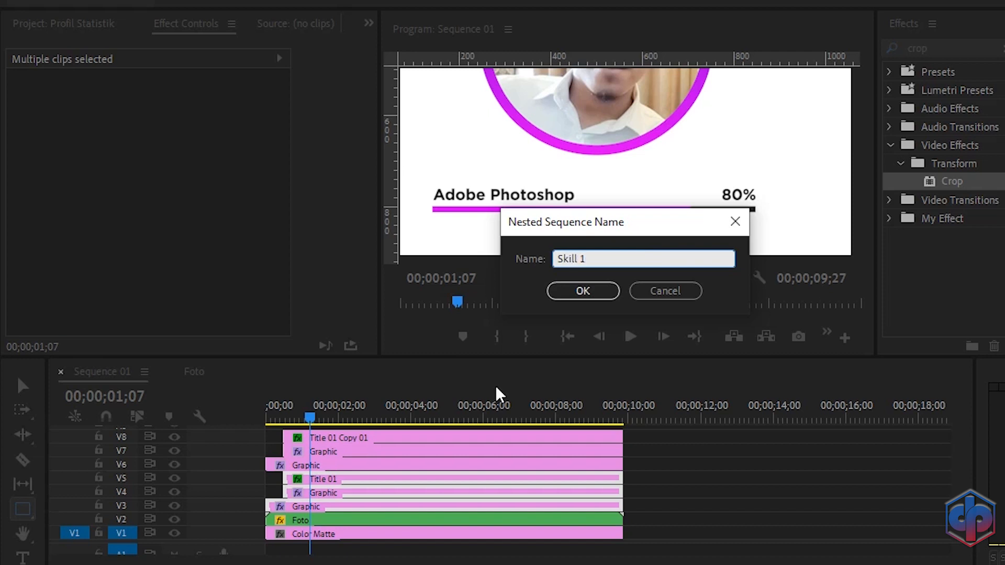
pyautogui.click(582, 291)
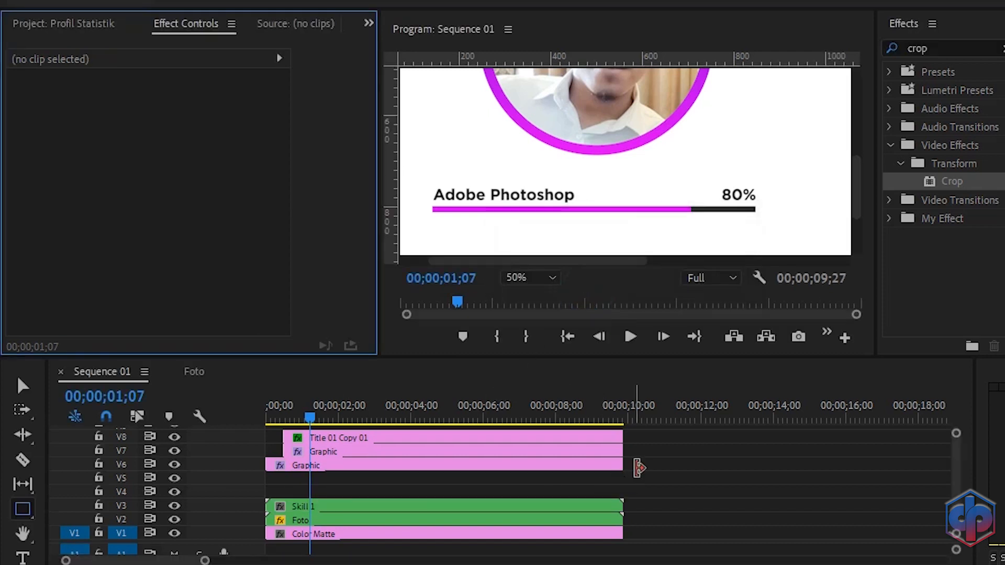
# Step: Move the copied clips down and duplicate them once more onto the tracks above
pyautogui.moveTo(639, 464); pyautogui.dragTo(574, 491)
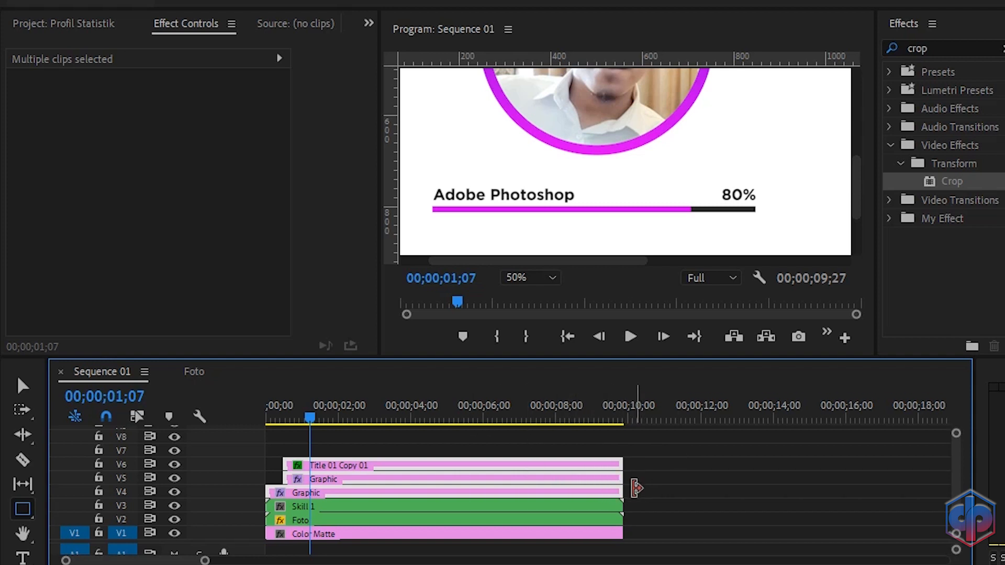
pyautogui.moveTo(604, 489); pyautogui.dragTo(601, 450)
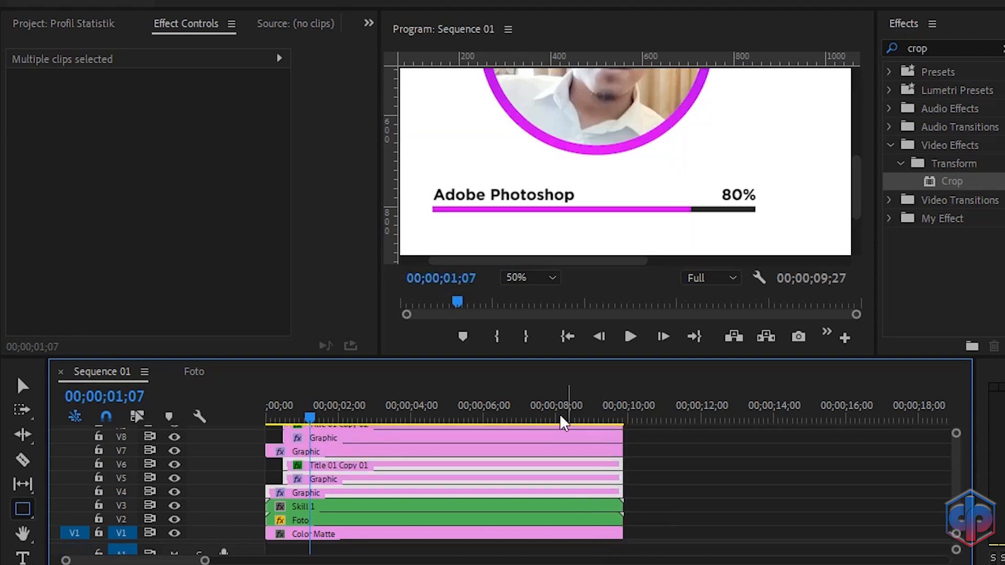
# Step: Nest the lower set of copied clips into a sequence named Skill 2
pyautogui.rightClick(550, 489)
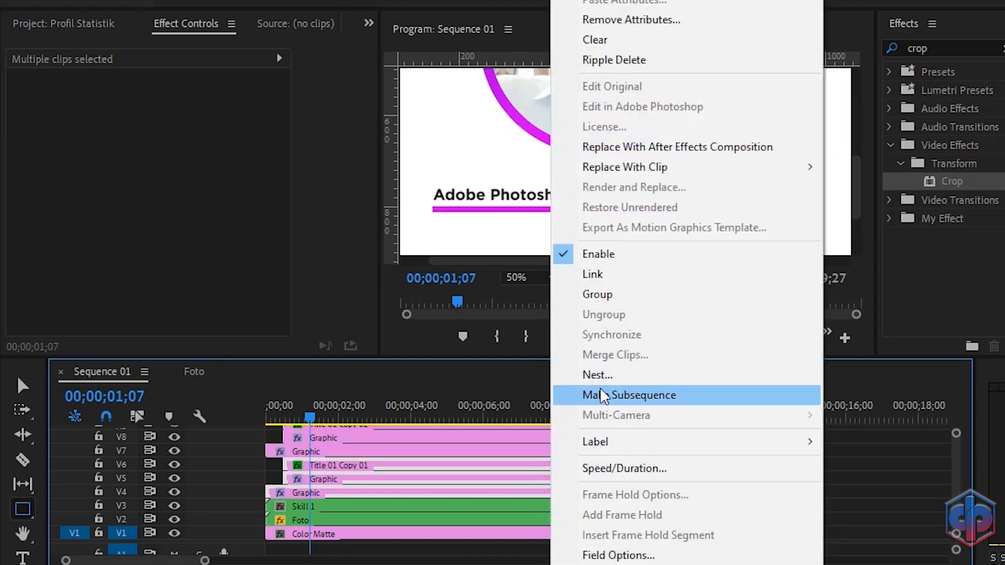
pyautogui.click(590, 372)
pyautogui.write('S')
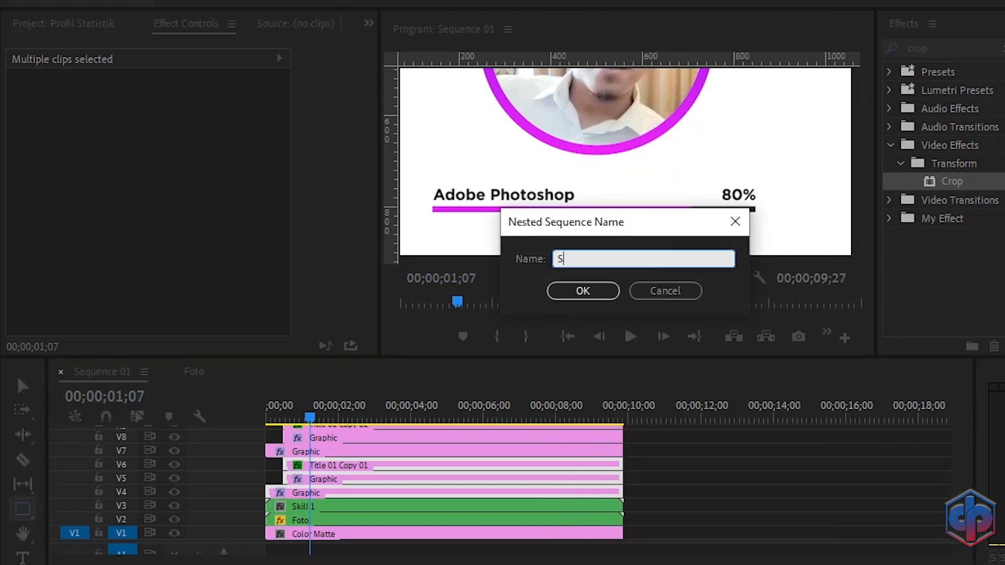
pyautogui.write('kill 2')
pyautogui.click(585, 296)
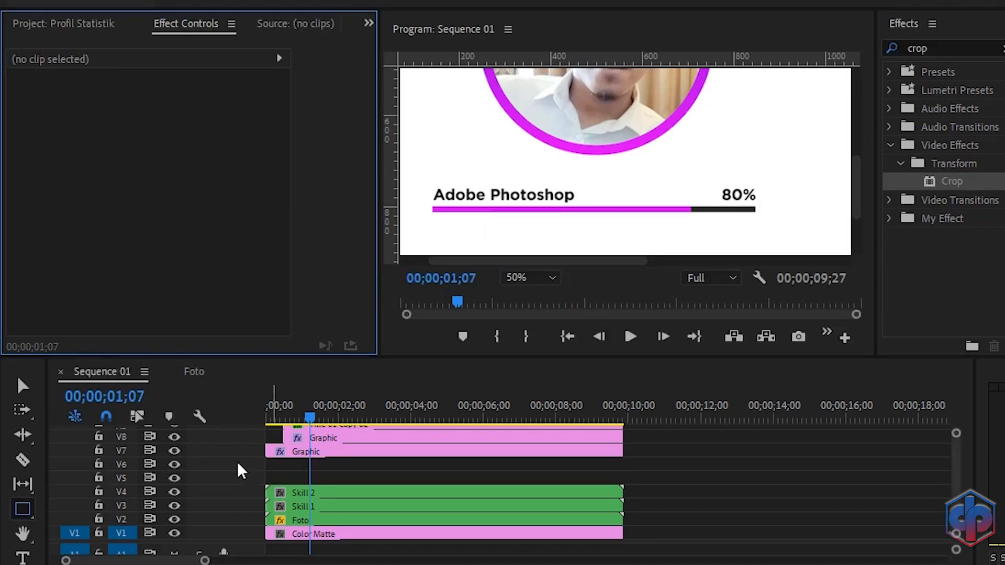
# Step: Nest the remaining copied clips into a sequence named Skill 3
pyautogui.moveTo(654, 452); pyautogui.dragTo(604, 475)
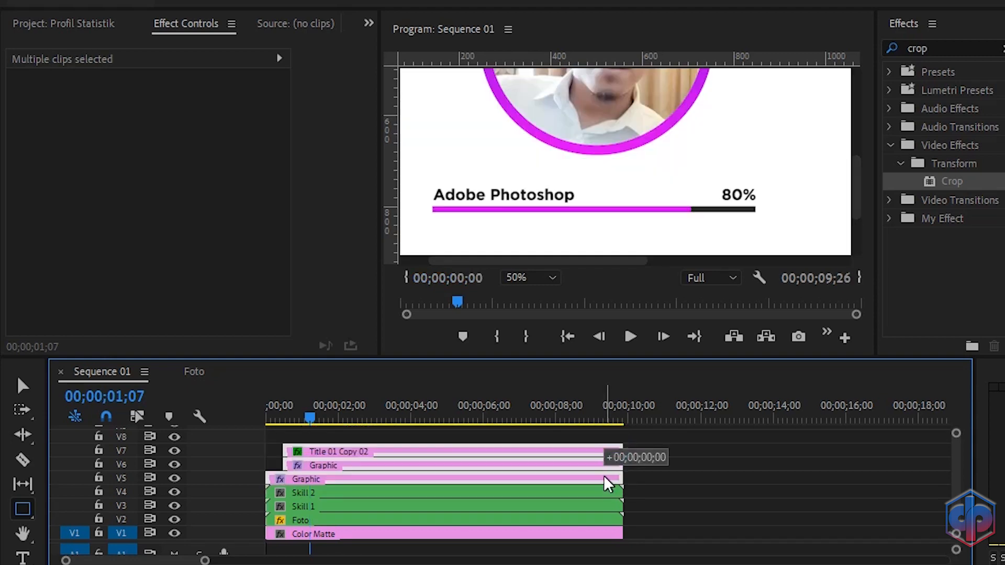
pyautogui.rightClick(604, 475)
pyautogui.click(675, 379)
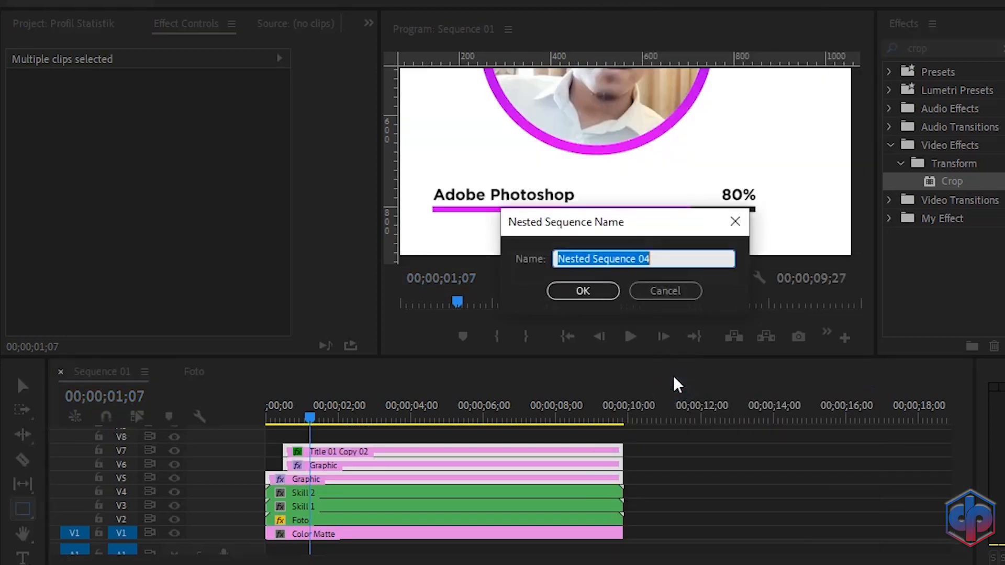
pyautogui.write('Skill 3')
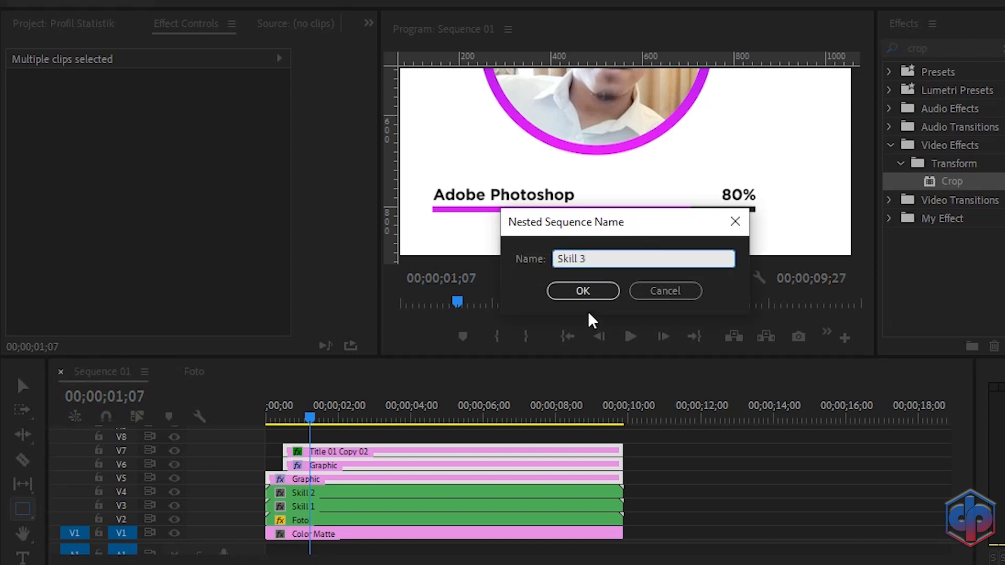
pyautogui.click(581, 290)
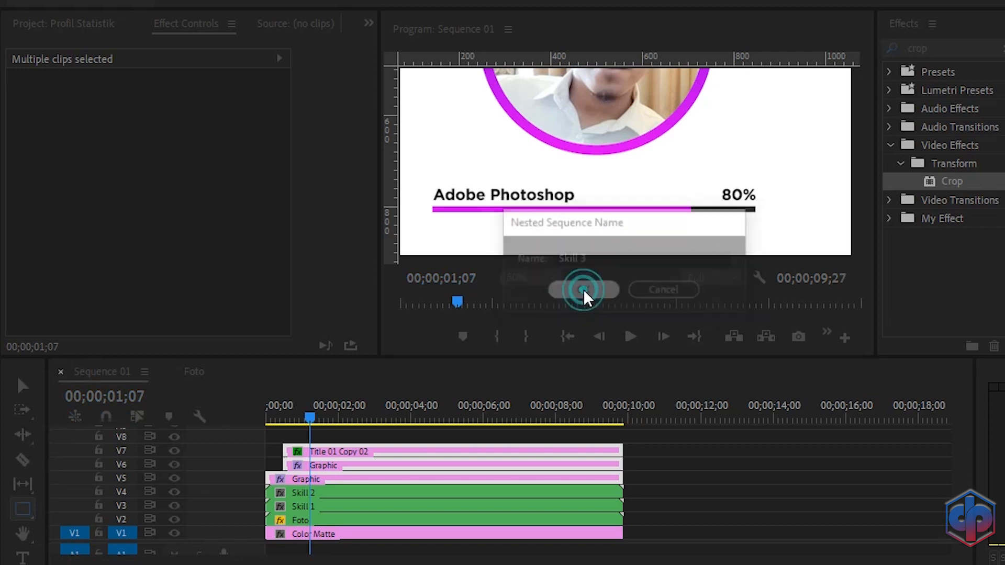
# Step: Move the Skill 2 nested clip down to a Y position of 631
pyautogui.click(347, 494)
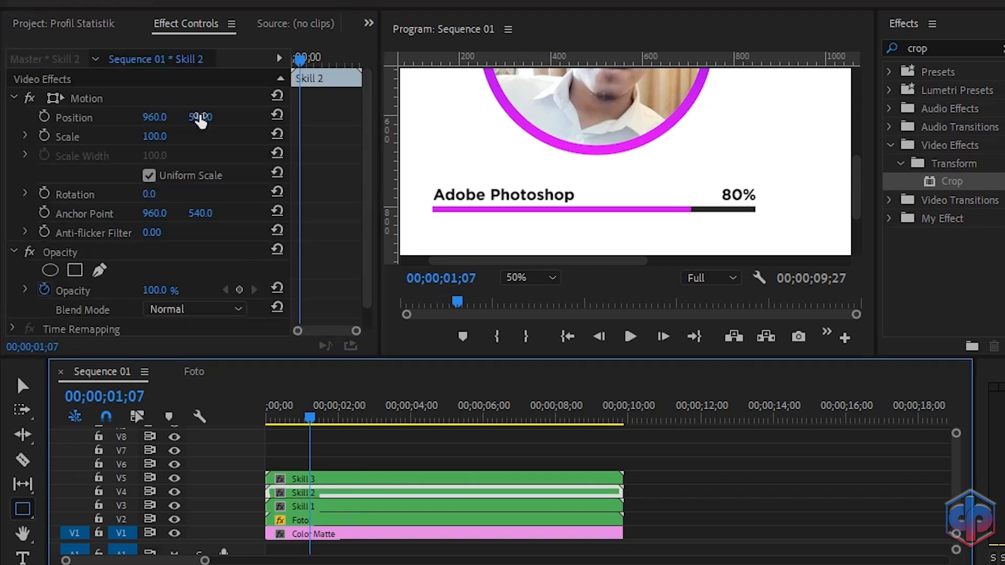
pyautogui.moveTo(201, 117); pyautogui.dragTo(240, 116)
pyautogui.moveTo(858, 170); pyautogui.dragTo(854, 193)
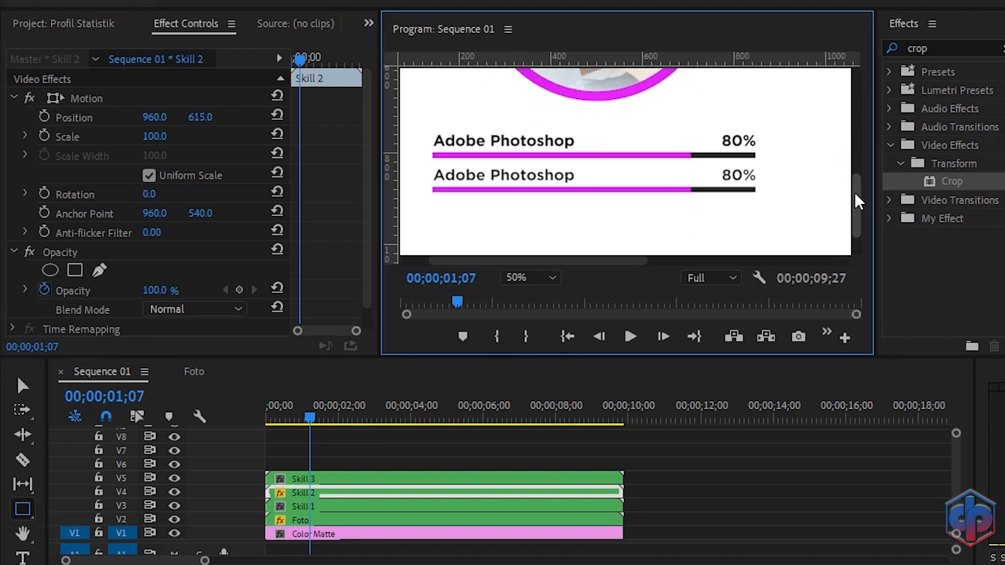
pyautogui.moveTo(202, 125); pyautogui.dragTo(206, 117)
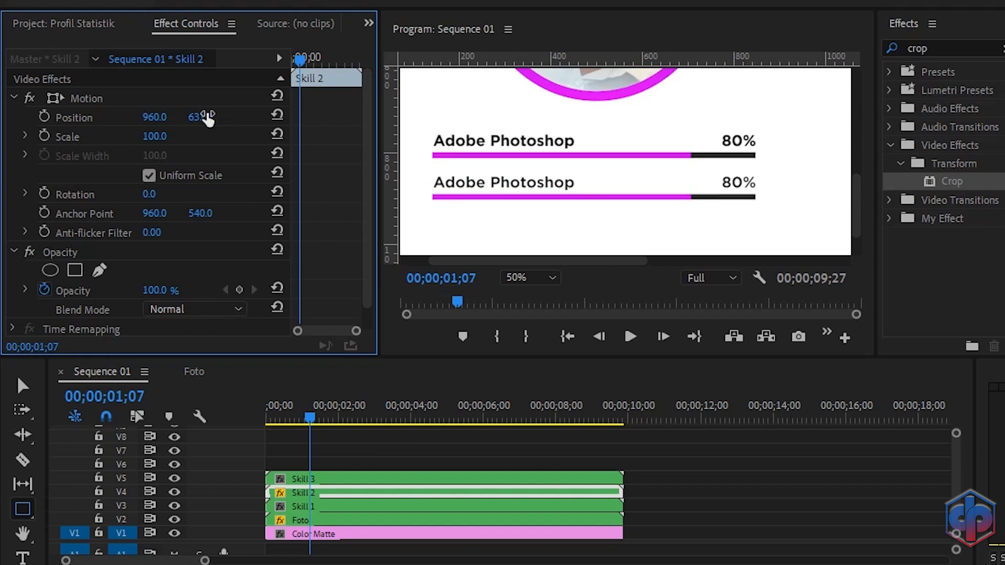
# Step: Move the Skill 3 nested clip down to a Y position of 723
pyautogui.click(338, 479)
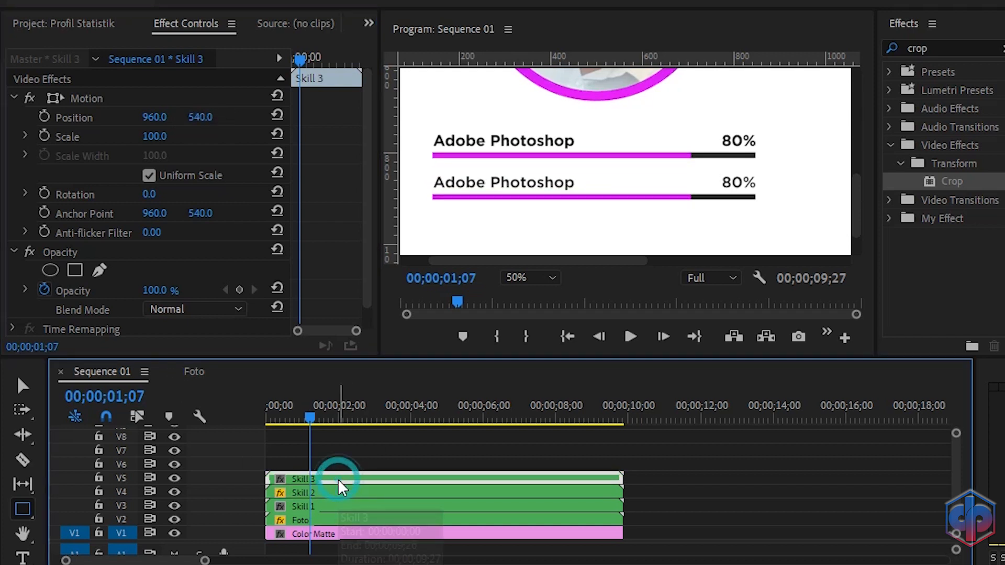
pyautogui.moveTo(202, 117); pyautogui.dragTo(298, 116)
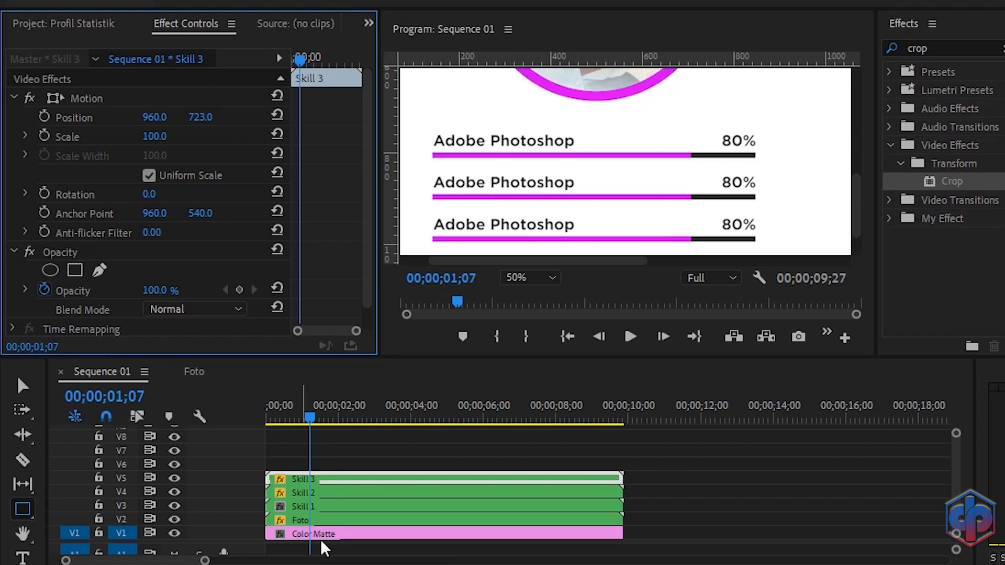
# Step: Open the Skill 2 nested sequence for editing
pyautogui.click(320, 492)
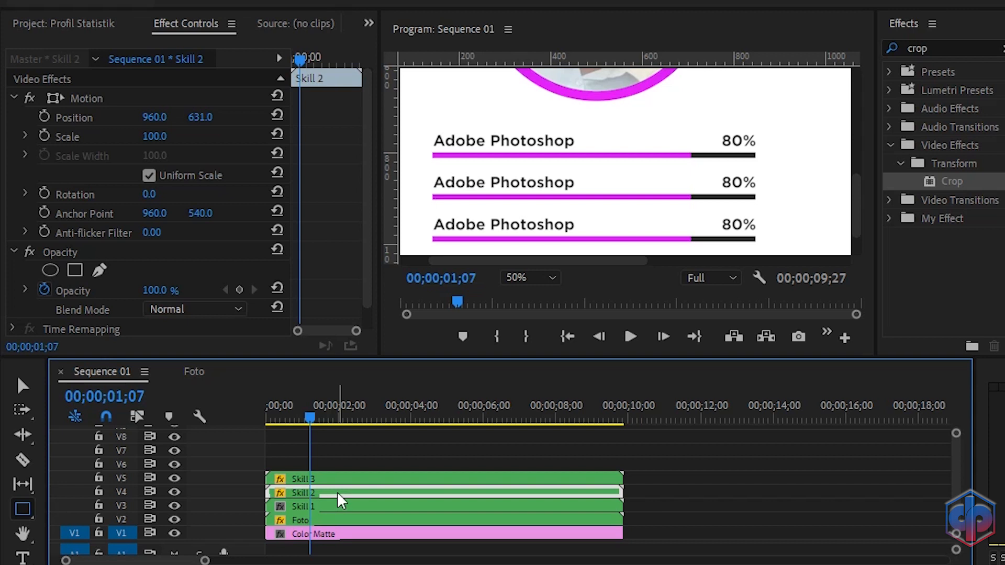
pyautogui.doubleClick(337, 492)
pyautogui.moveTo(247, 490); pyautogui.dragTo(258, 538)
pyautogui.moveTo(293, 418)
pyautogui.mouseDown()
pyautogui.moveTo(266, 405)
pyautogui.moveTo(294, 412)
pyautogui.mouseUp()
pyautogui.moveTo(626, 261); pyautogui.dragTo(510, 272)
pyautogui.moveTo(857, 182); pyautogui.dragTo(859, 209)
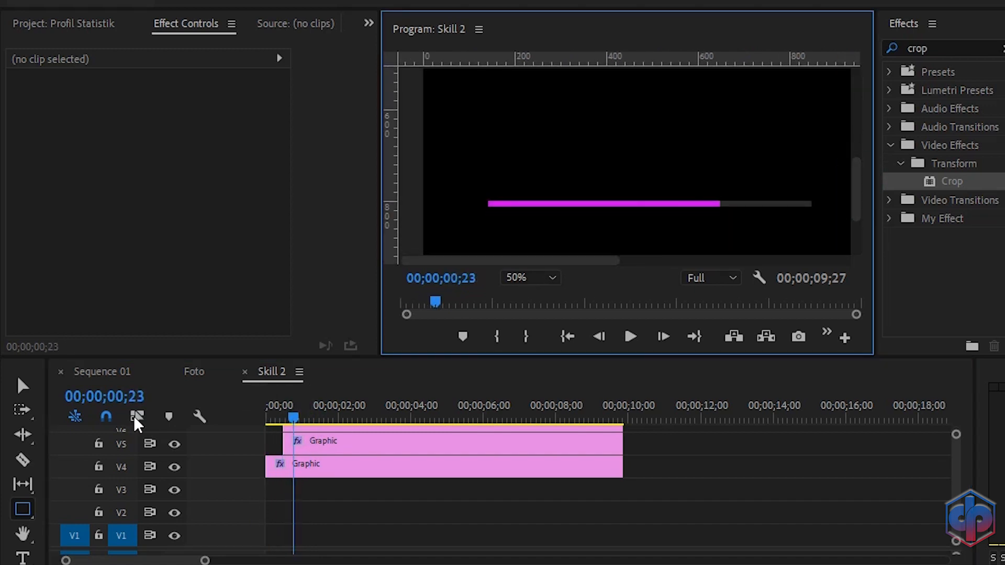
# Step: Set the Skill 2 bar's horizontal scale at its end keyframe to 90
pyautogui.click(344, 444)
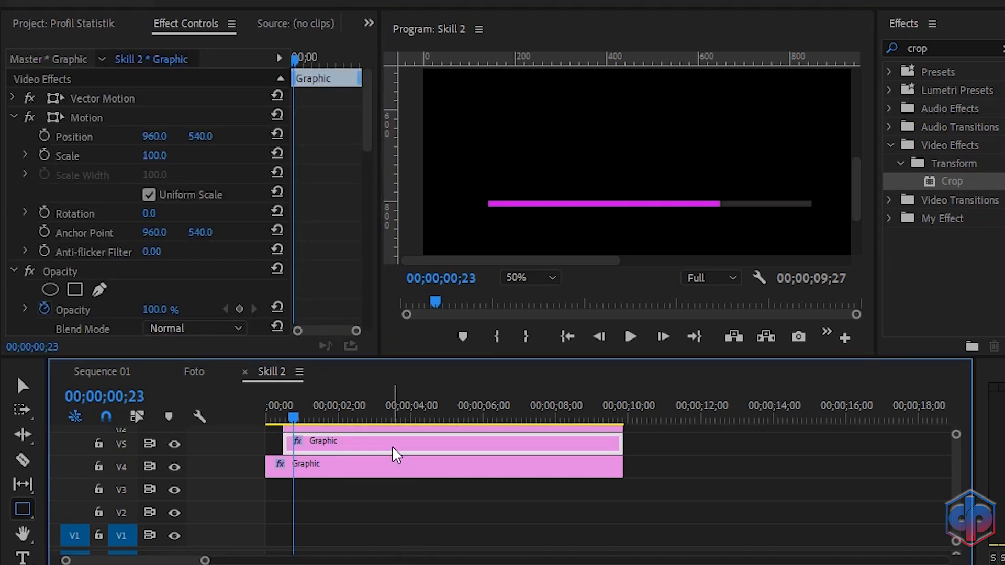
pyautogui.scroll(-6, 332, 242)
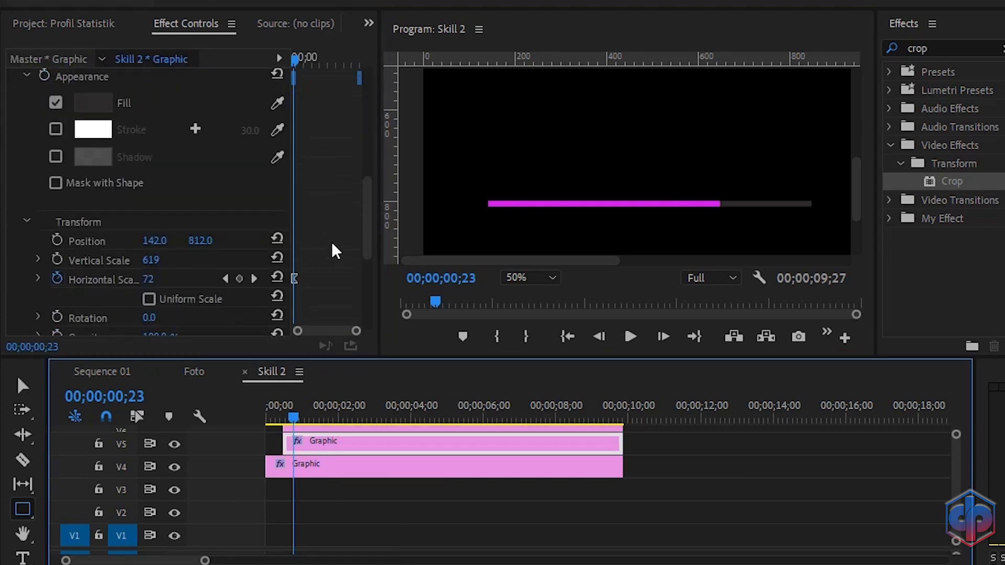
pyautogui.scroll(-2, 331, 252)
pyautogui.click(253, 224)
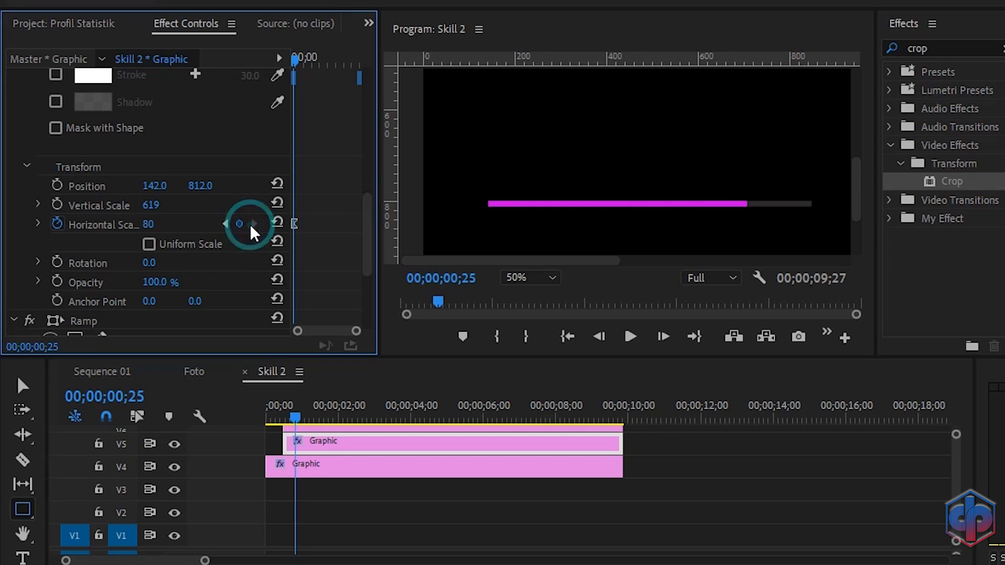
pyautogui.click(150, 223)
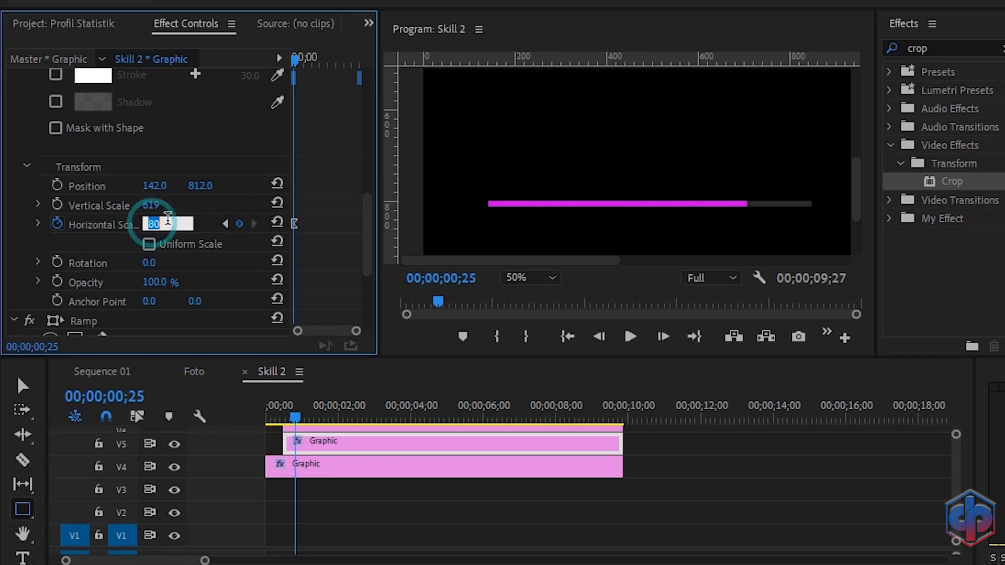
pyautogui.write('90')
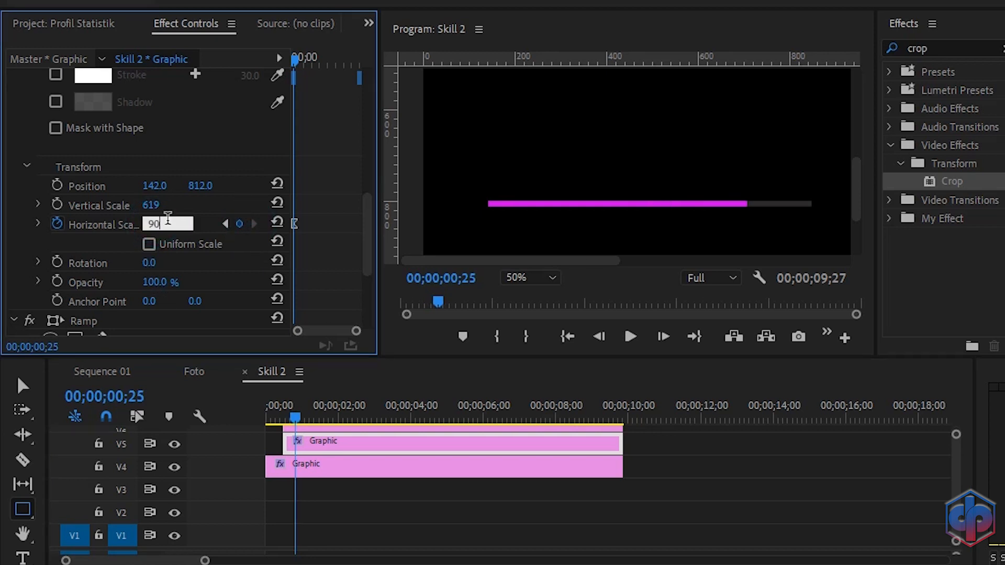
pyautogui.press('Return')
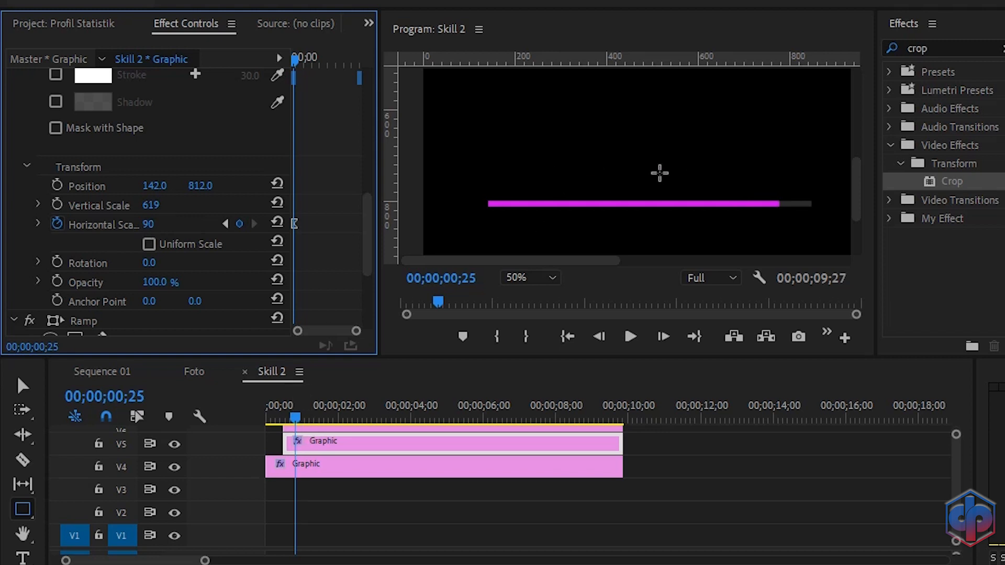
# Step: Create a new white color matte in the project
pyautogui.click(41, 25)
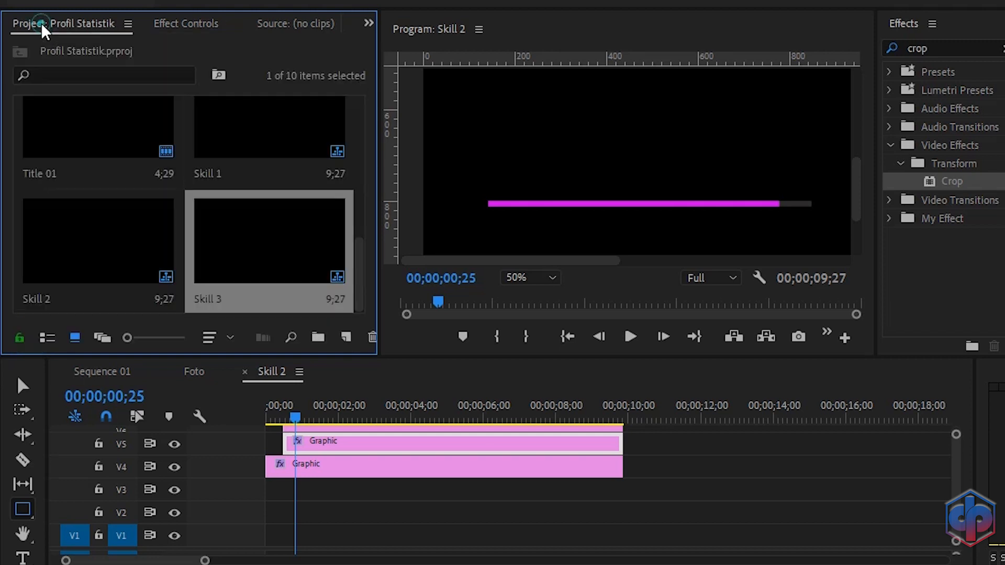
pyautogui.click(344, 338)
pyautogui.click(388, 501)
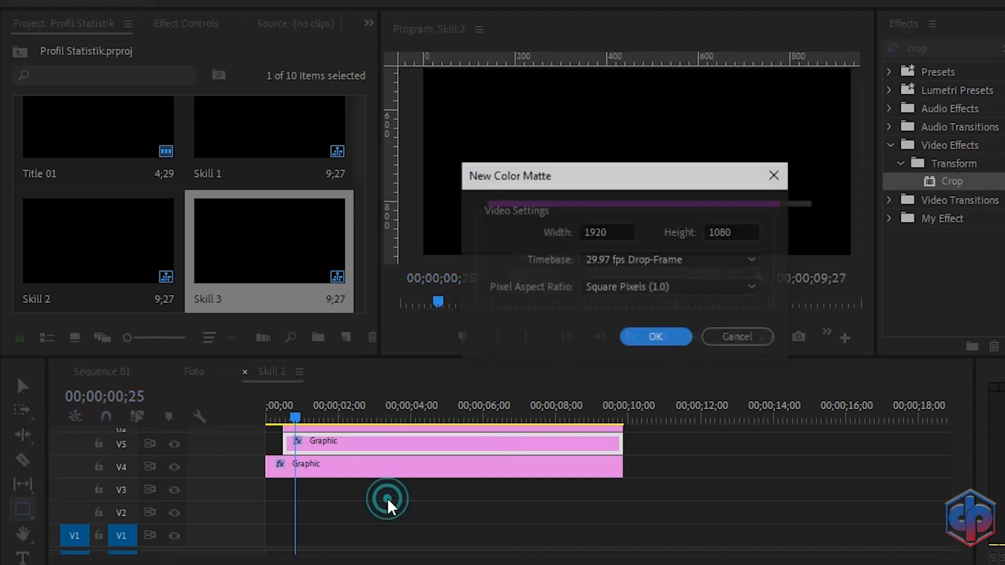
pyautogui.click(667, 336)
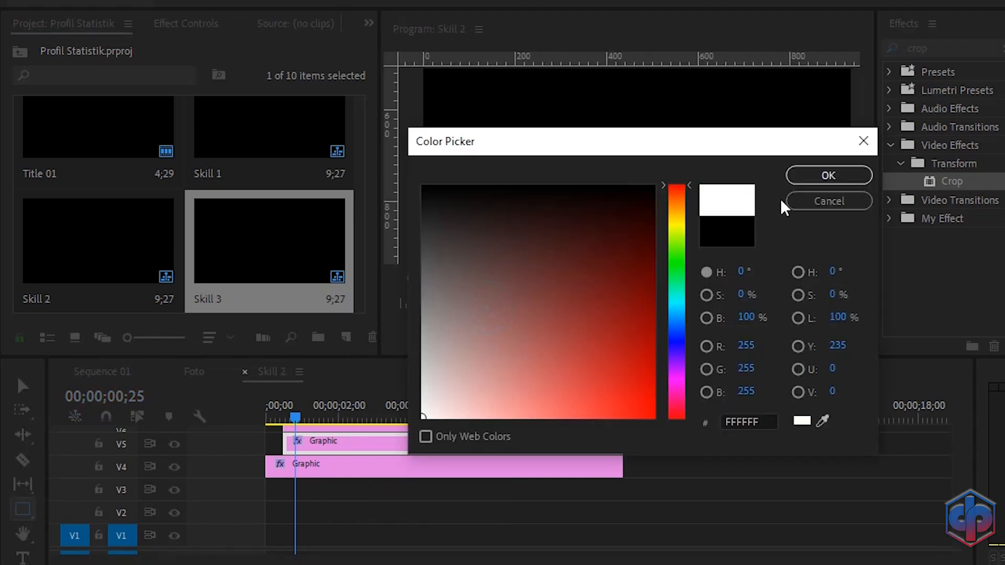
pyautogui.click(843, 177)
pyautogui.click(586, 303)
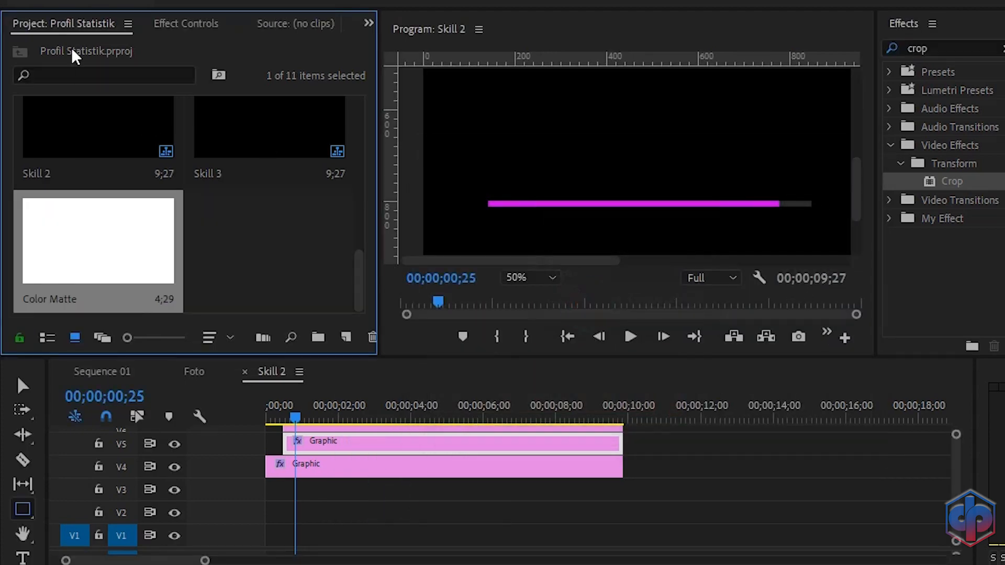
# Step: Place the color matte on the track below the Skill 2 graphics and extend it to the clips' full length
pyautogui.moveTo(110, 215); pyautogui.dragTo(266, 492)
pyautogui.moveTo(444, 488); pyautogui.dragTo(620, 502)
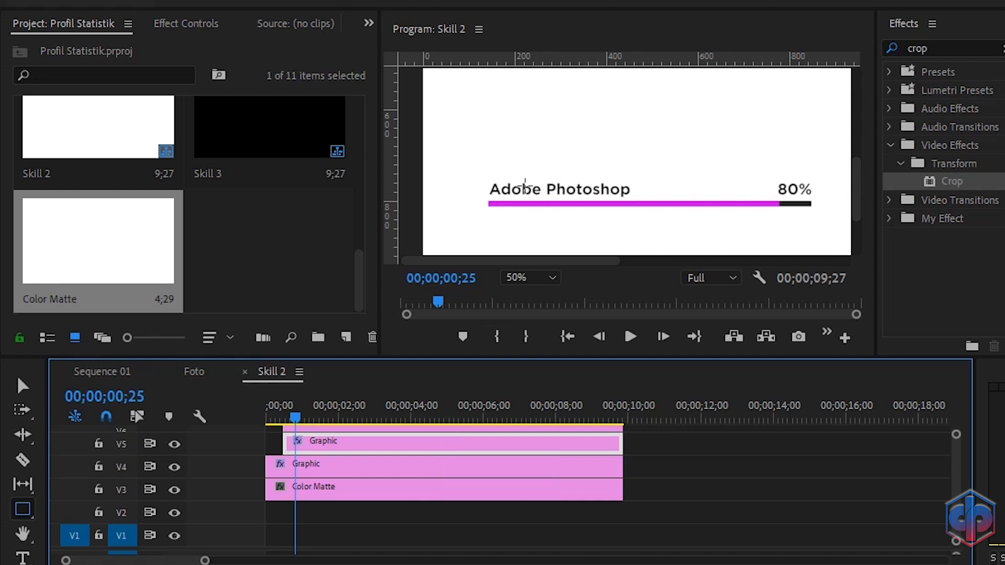
pyautogui.click(341, 482)
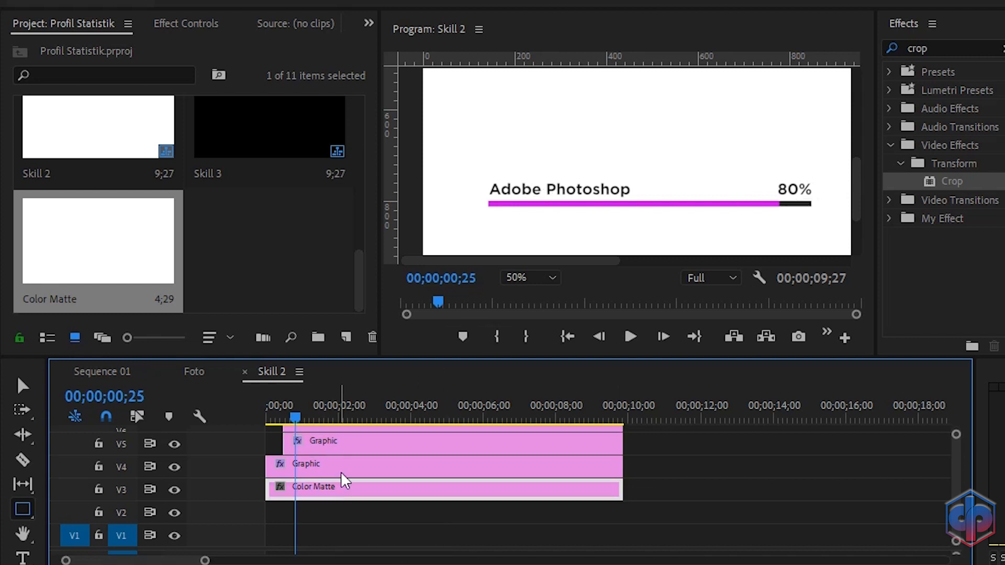
# Step: Open the Skill 2 title and change the skill name to Adobe Premiere Pro
pyautogui.doubleClick(337, 429)
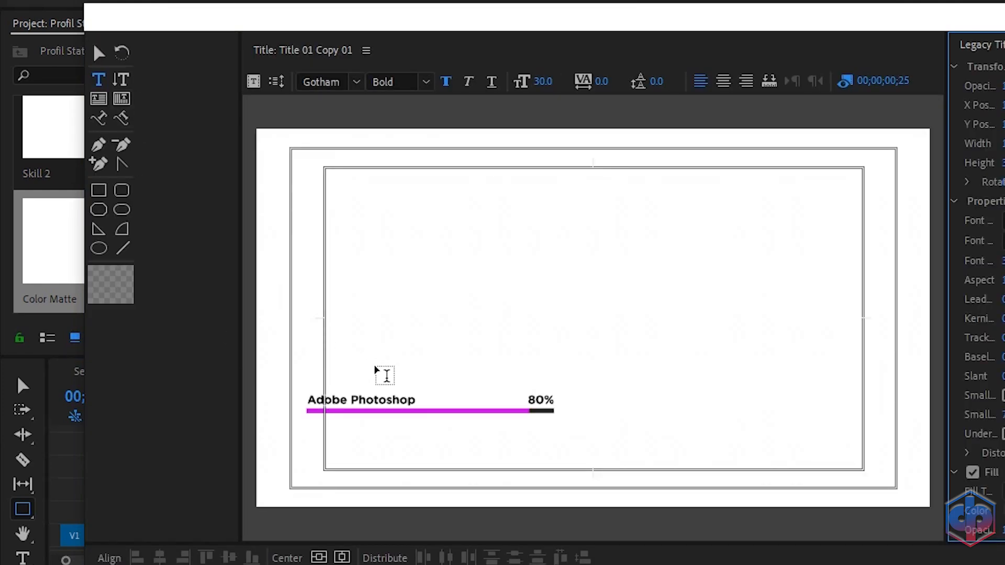
pyautogui.click(409, 402)
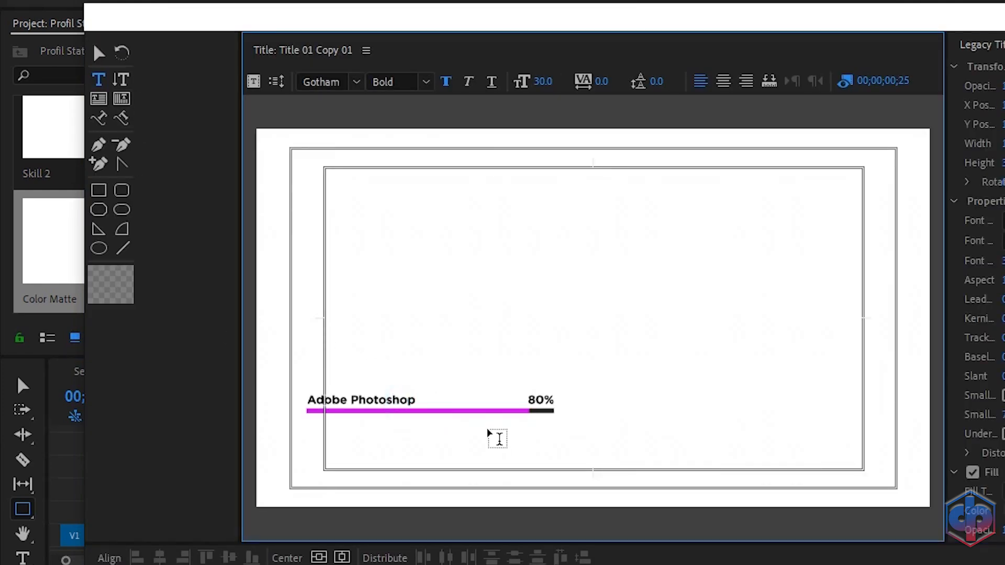
pyautogui.press('BackSpace')
pyautogui.press('BackSpace')
pyautogui.press('BackSpace')
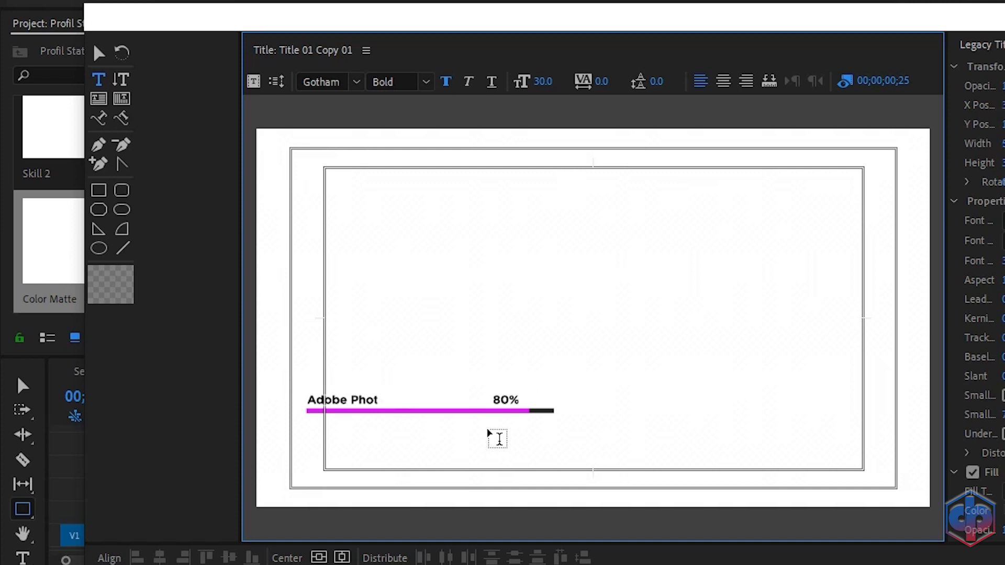
pyautogui.press('BackSpace')
pyautogui.press('BackSpace')
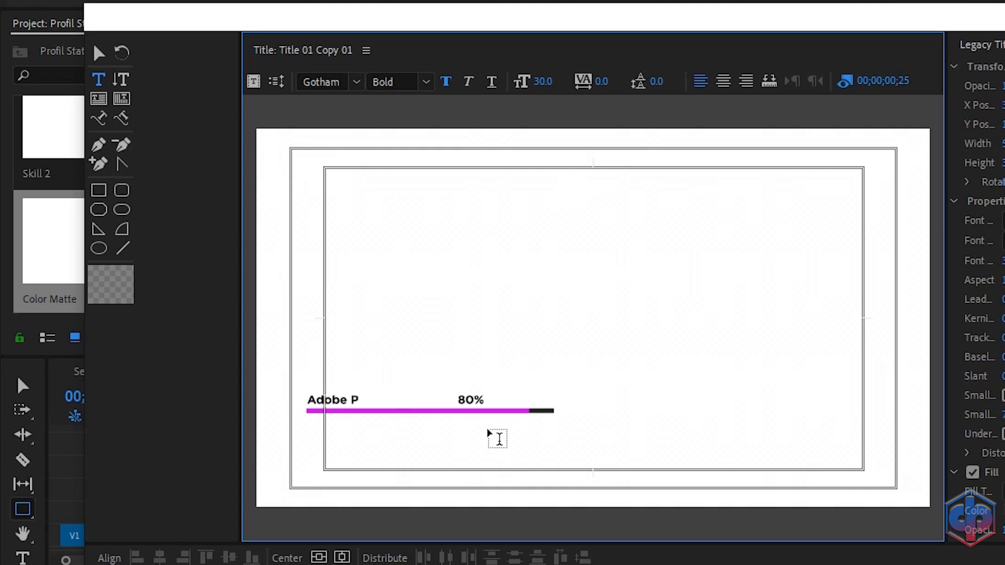
pyautogui.write('remi')
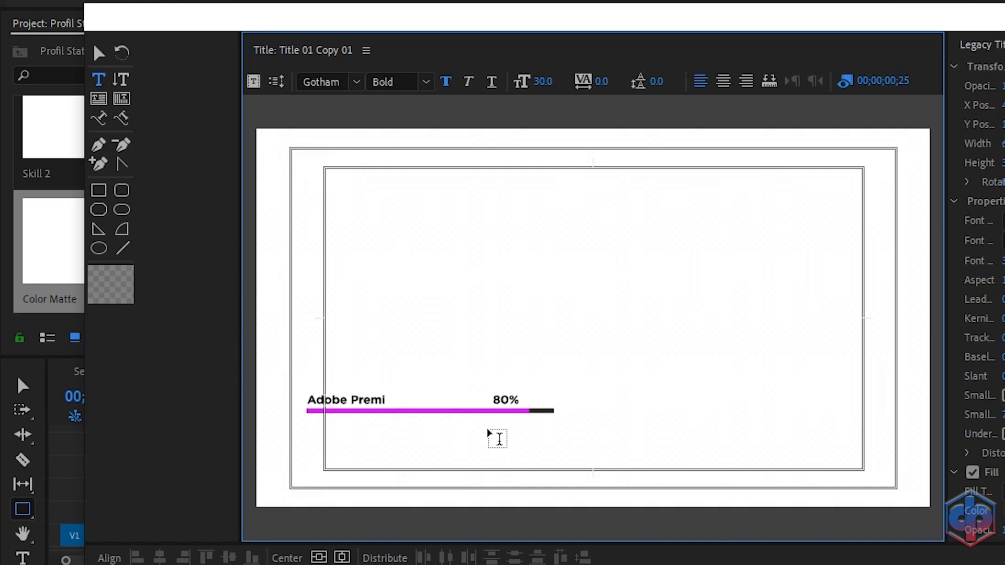
pyautogui.write('ere Pro')
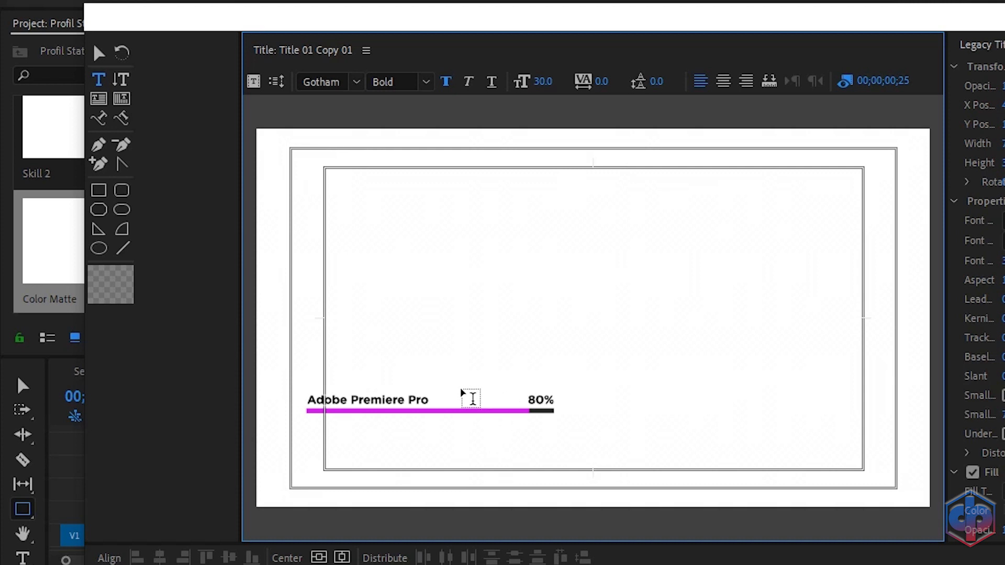
# Step: Change the title's percentage to 90% and close the title editor
pyautogui.click(544, 404)
pyautogui.press('BackSpace')
pyautogui.write('9')
pyautogui.click(1002, 16)
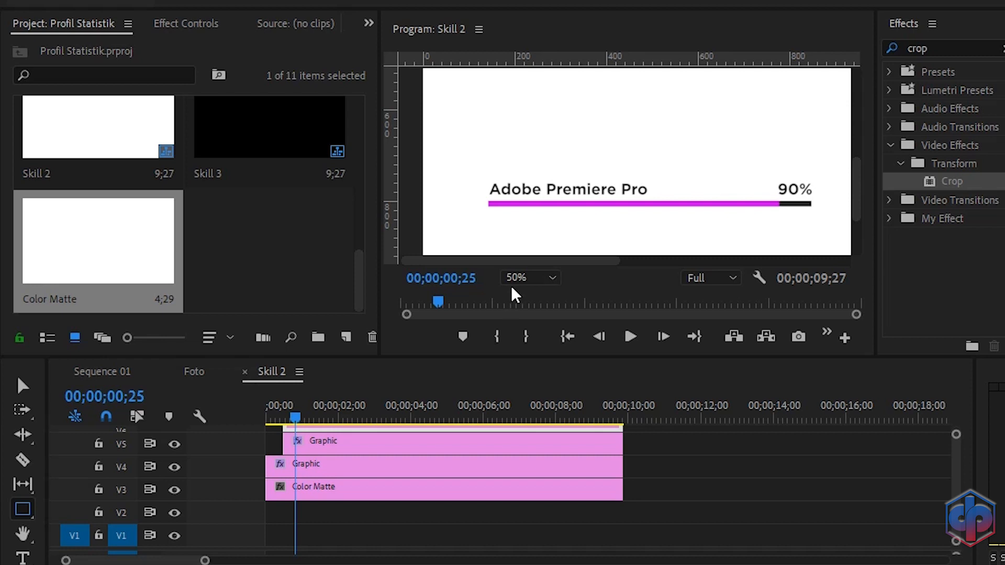
# Step: Play back the Skill 2 bar animation from the start
pyautogui.moveTo(296, 412); pyautogui.dragTo(243, 422)
pyautogui.press('space')
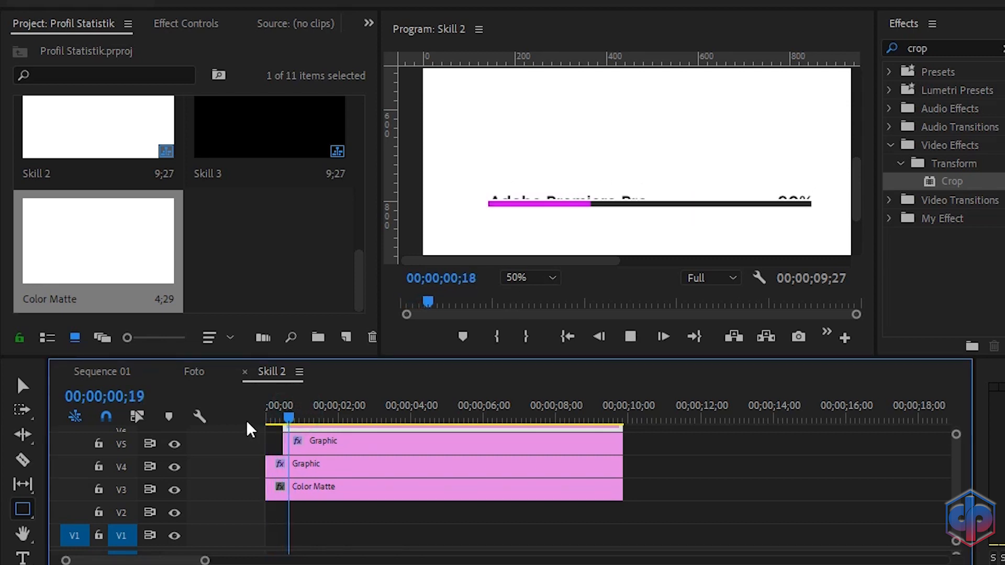
pyautogui.press('space')
# Step: Delete the color matte from Skill 2 and switch back to Sequence 01
pyautogui.click(323, 494)
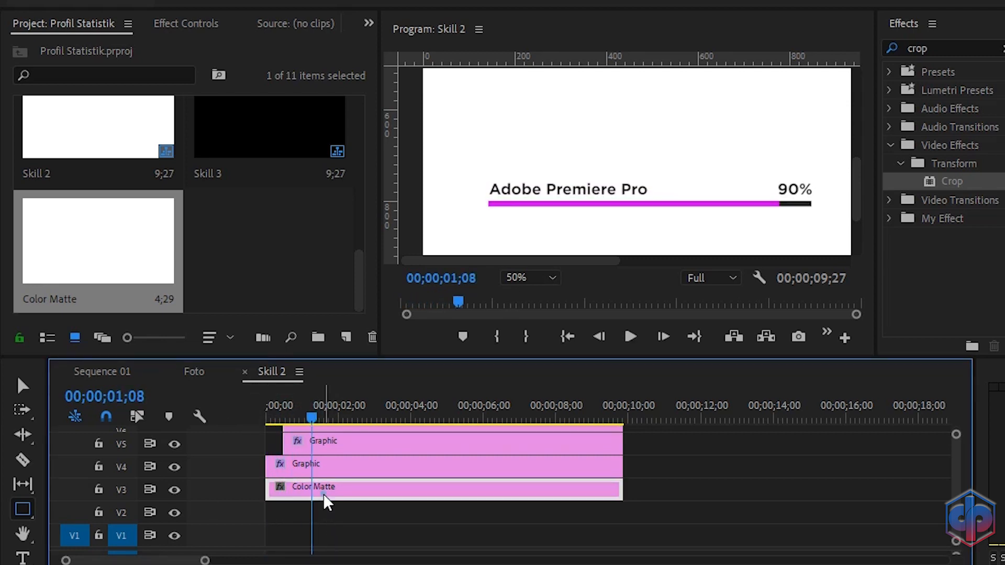
pyautogui.press('Delete')
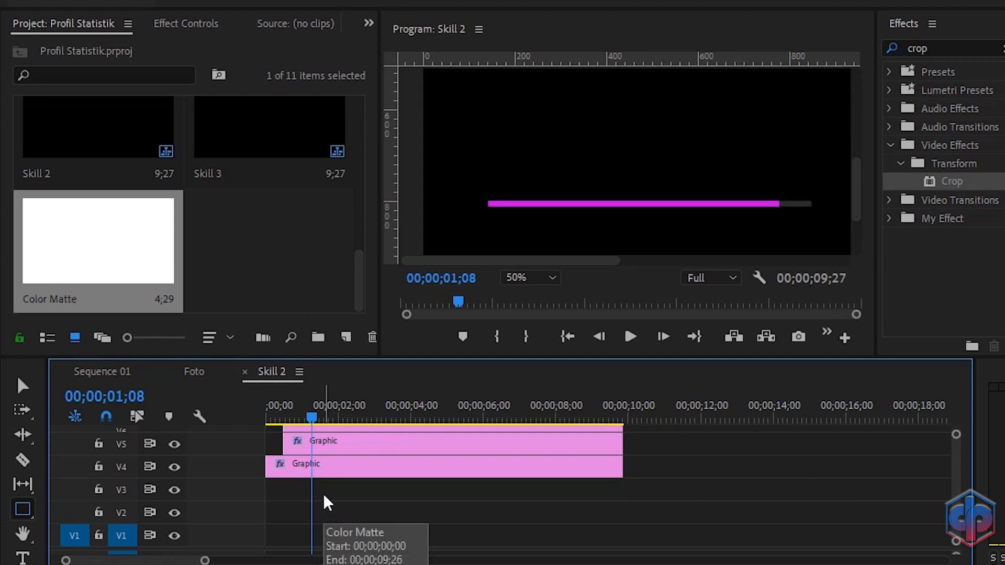
pyautogui.click(109, 372)
# Step: Play back the three stacked skill bars in Sequence 01 from the start
pyautogui.moveTo(712, 260); pyautogui.dragTo(610, 264)
pyautogui.moveTo(855, 171); pyautogui.dragTo(853, 215)
pyautogui.moveTo(312, 416); pyautogui.dragTo(250, 419)
pyautogui.press('space')
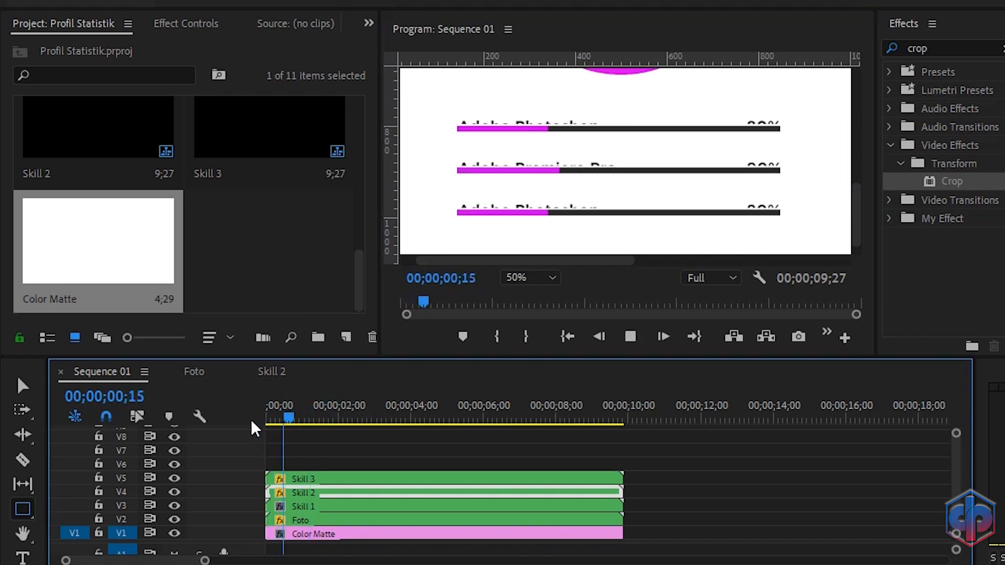
pyautogui.press('space')
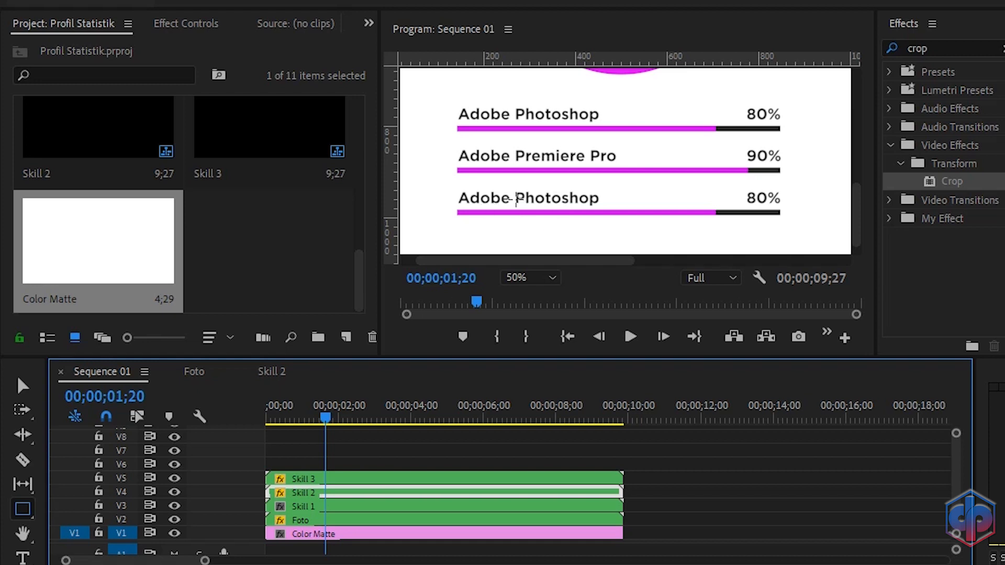
# Step: Open the Skill 3 nested sequence and place the color matte below its graphics, extended to full length
pyautogui.doubleClick(334, 478)
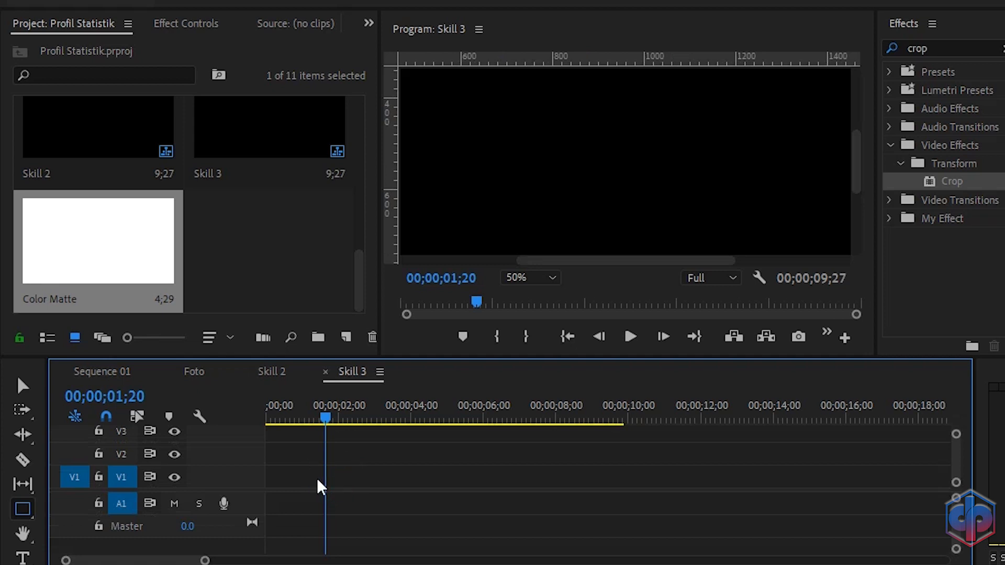
pyautogui.moveTo(248, 490); pyautogui.dragTo(261, 561)
pyautogui.moveTo(956, 436); pyautogui.dragTo(956, 429)
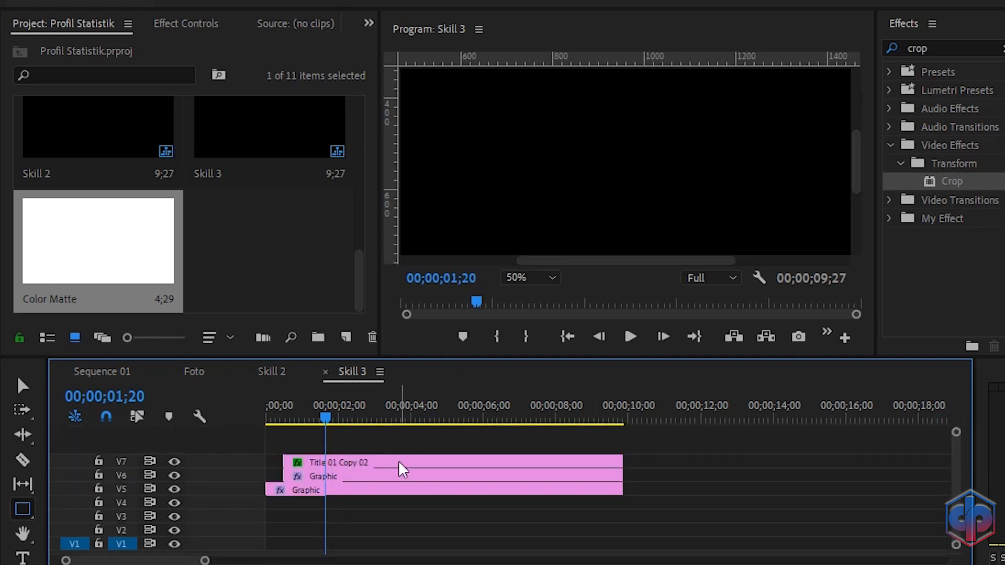
pyautogui.moveTo(106, 271); pyautogui.dragTo(309, 521)
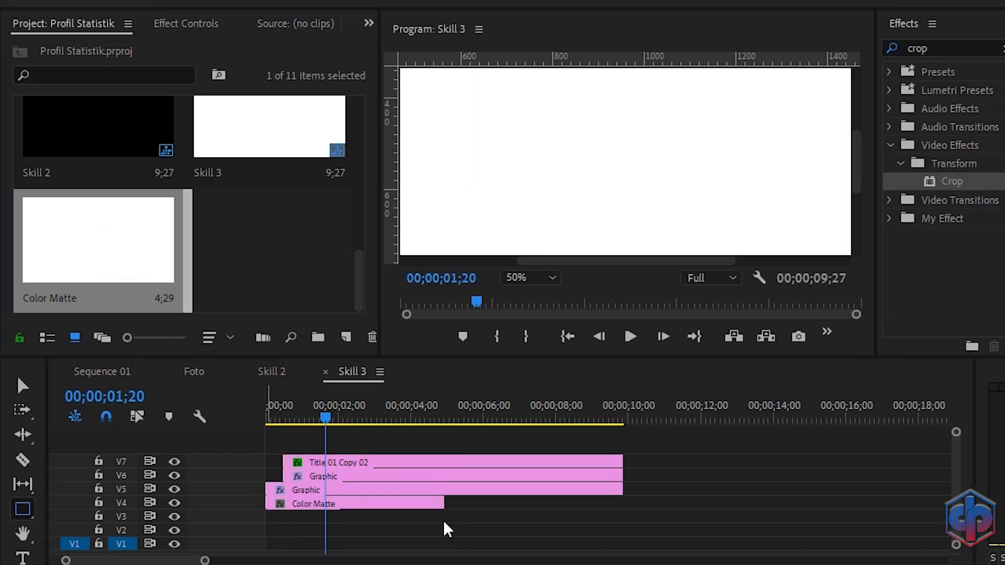
pyautogui.moveTo(442, 504); pyautogui.dragTo(606, 522)
# Step: Set the Skill 3 bar's horizontal scale at its end keyframe to 75
pyautogui.moveTo(563, 260); pyautogui.dragTo(461, 256)
pyautogui.moveTo(854, 157); pyautogui.dragTo(858, 196)
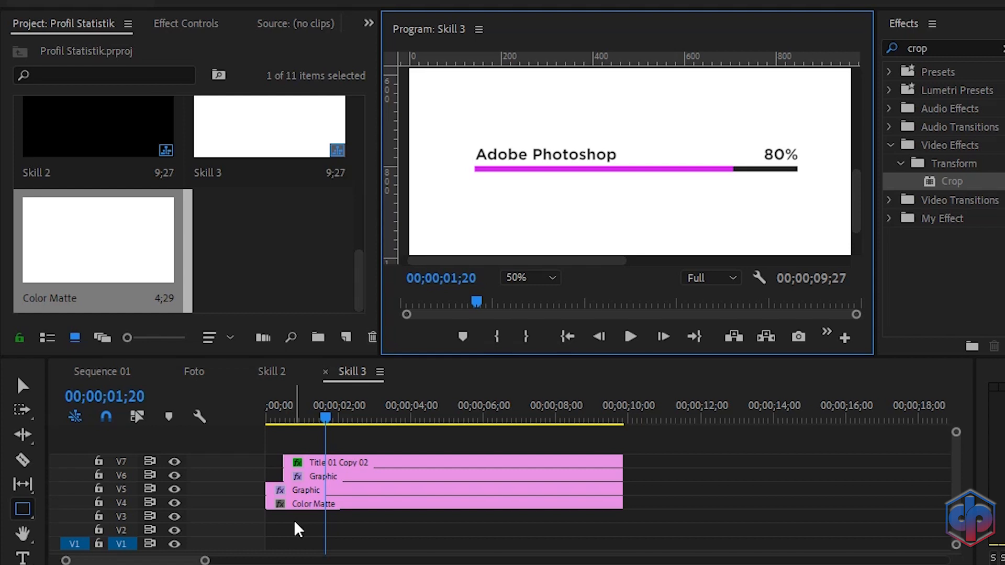
pyautogui.click(347, 476)
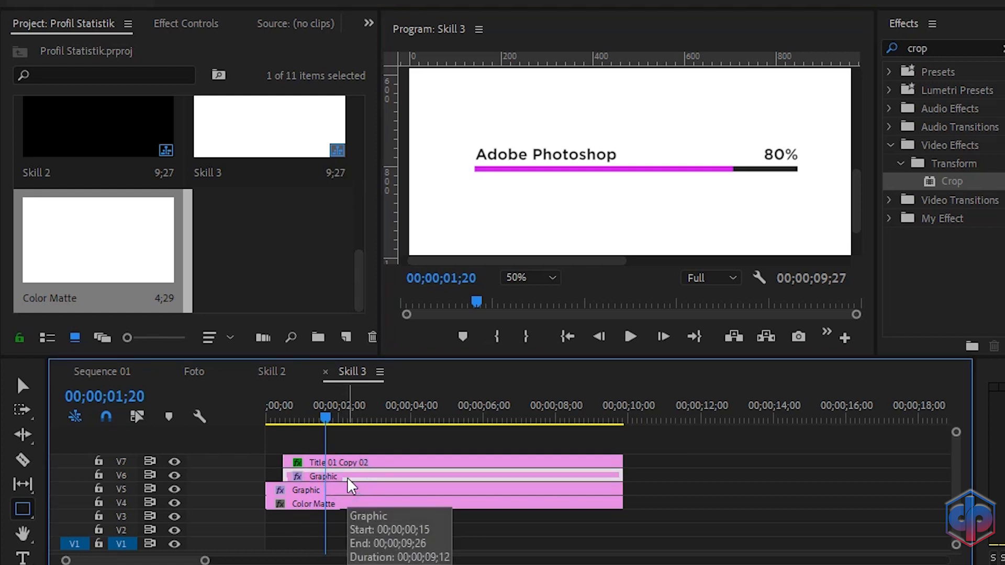
pyautogui.click(207, 15)
pyautogui.scroll(-7, 314, 202)
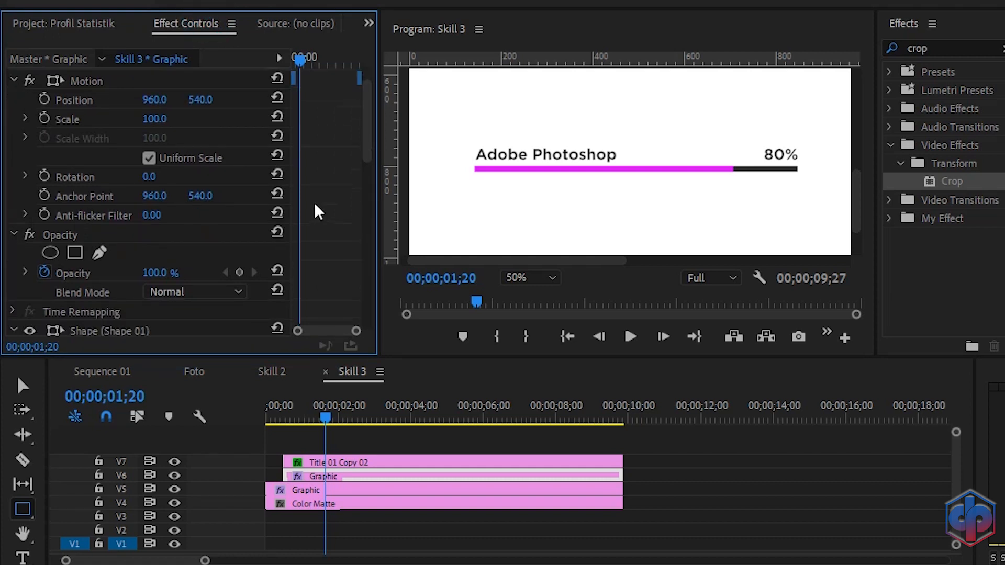
pyautogui.scroll(-5, 320, 210)
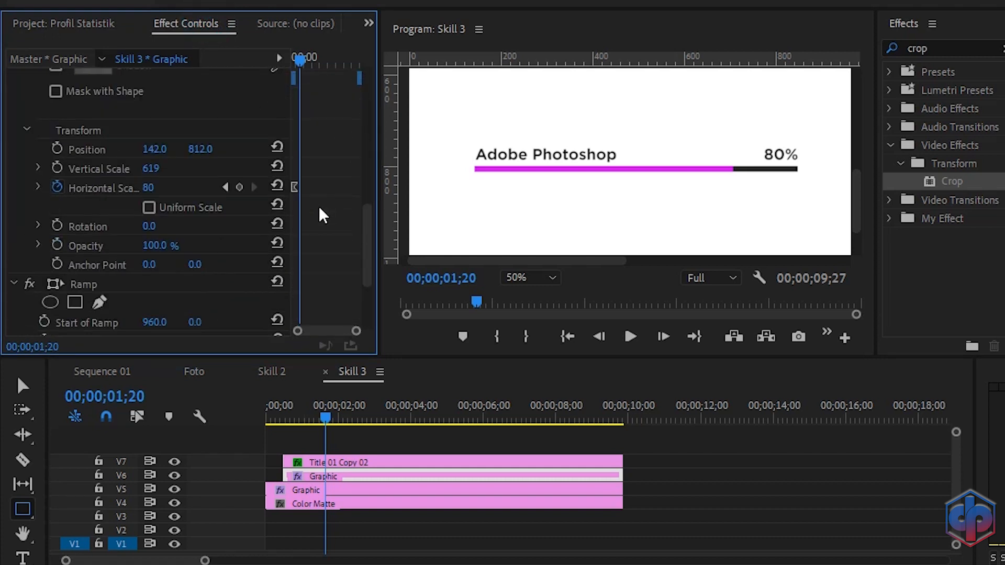
pyautogui.click(222, 185)
pyautogui.click(151, 187)
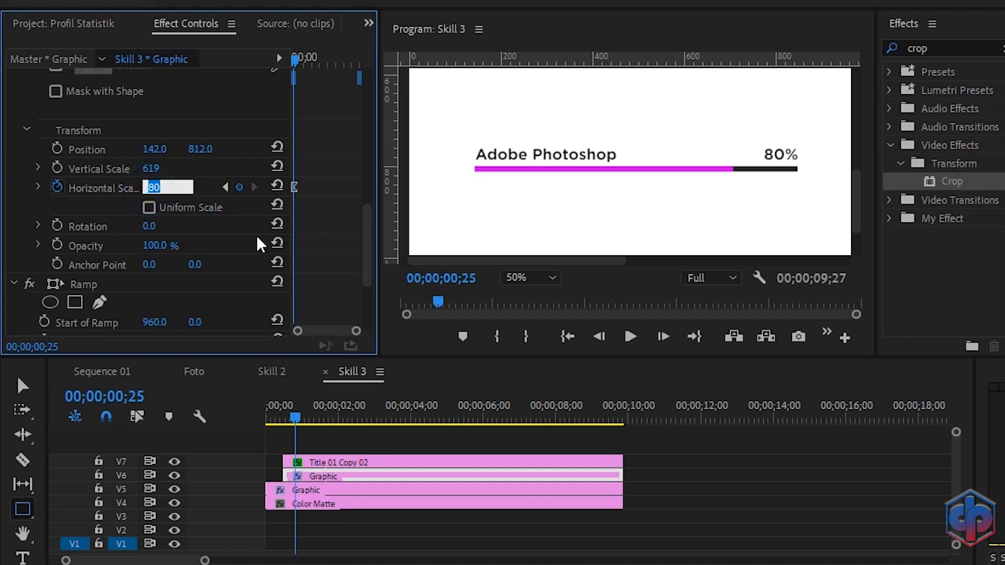
pyautogui.write('75')
pyautogui.press('Return')
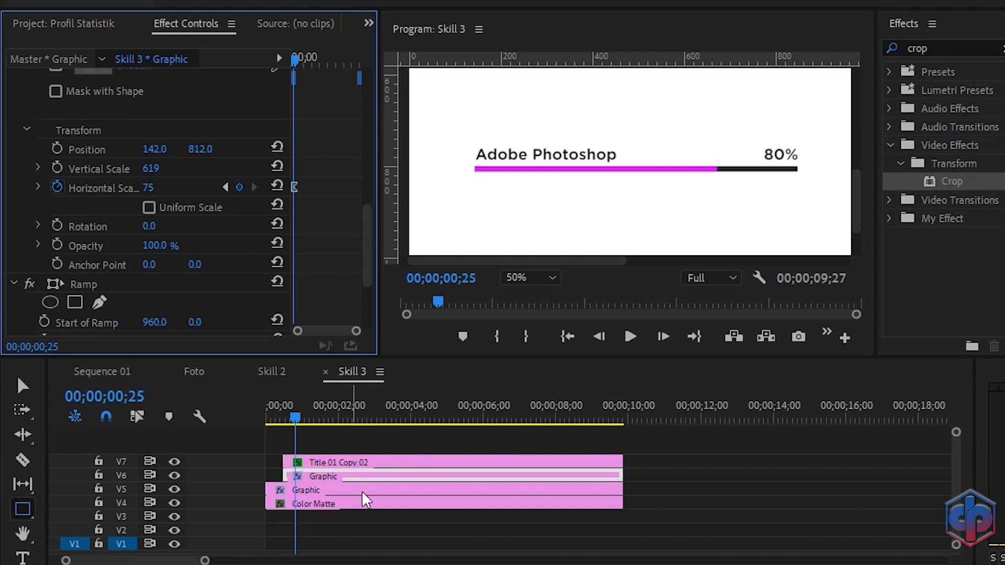
# Step: Open the Skill 3 title and change its skill name to "Adobe After Effect"
pyautogui.doubleClick(362, 460)
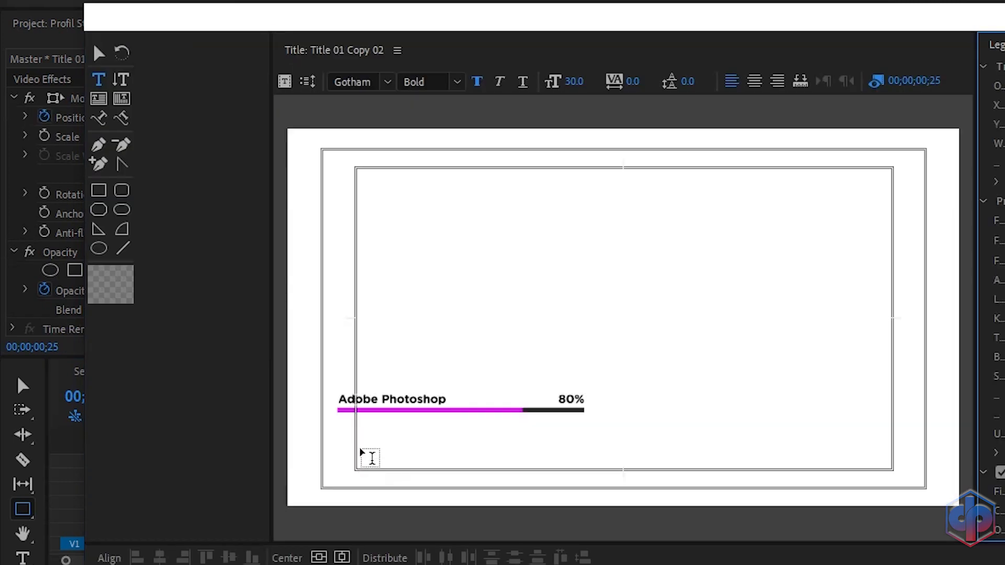
pyautogui.click(440, 398)
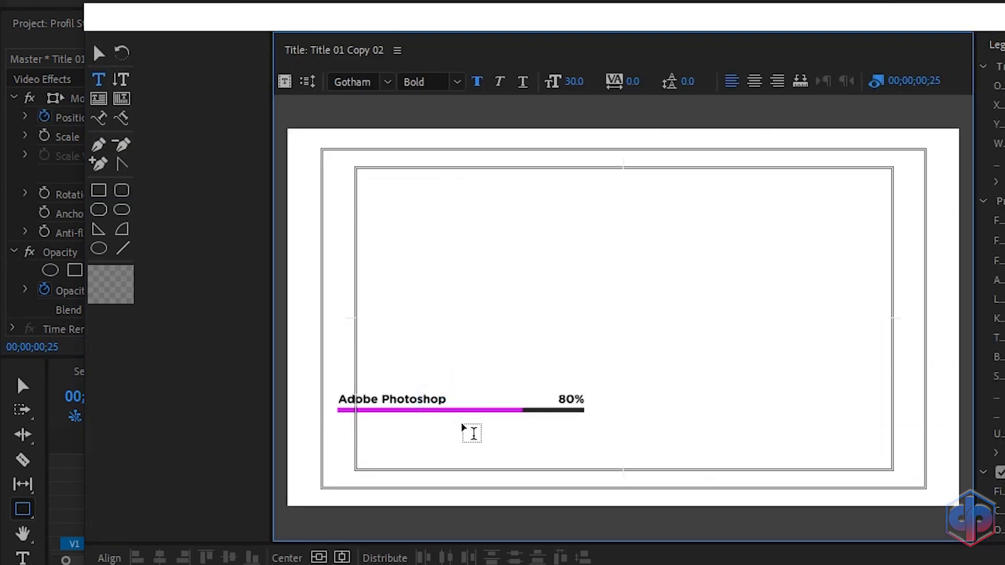
pyautogui.press('BackSpace')
pyautogui.press('BackSpace')
pyautogui.press('BackSpace')
pyautogui.press('BackSpace')
pyautogui.press('BackSpace')
pyautogui.press('BackSpace')
pyautogui.press('BackSpace')
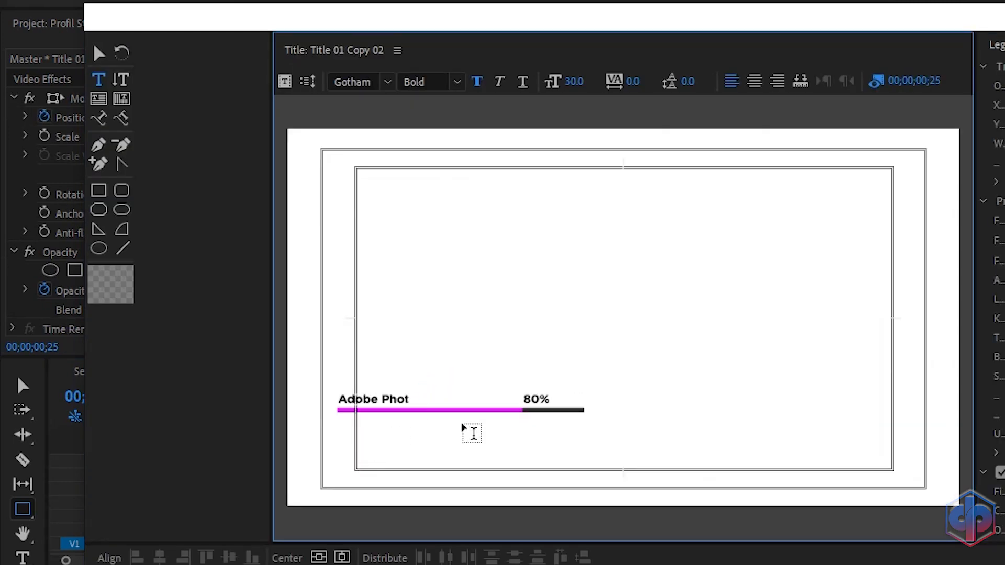
pyautogui.write('After Effect')
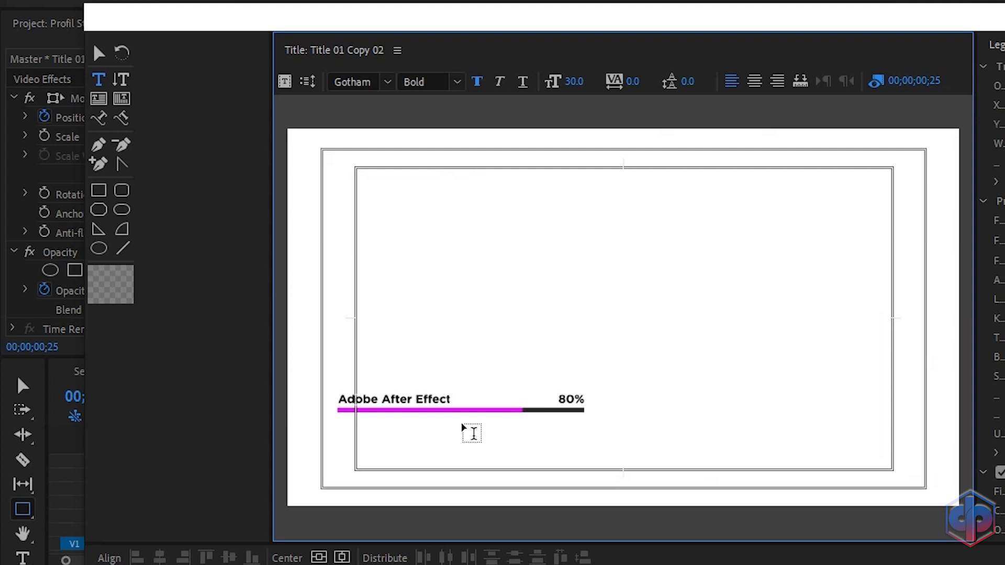
# Step: Set the Skill 3 percentage text to 75% and close the title editor
pyautogui.click(576, 402)
pyautogui.press('BackSpace')
pyautogui.press('BackSpace')
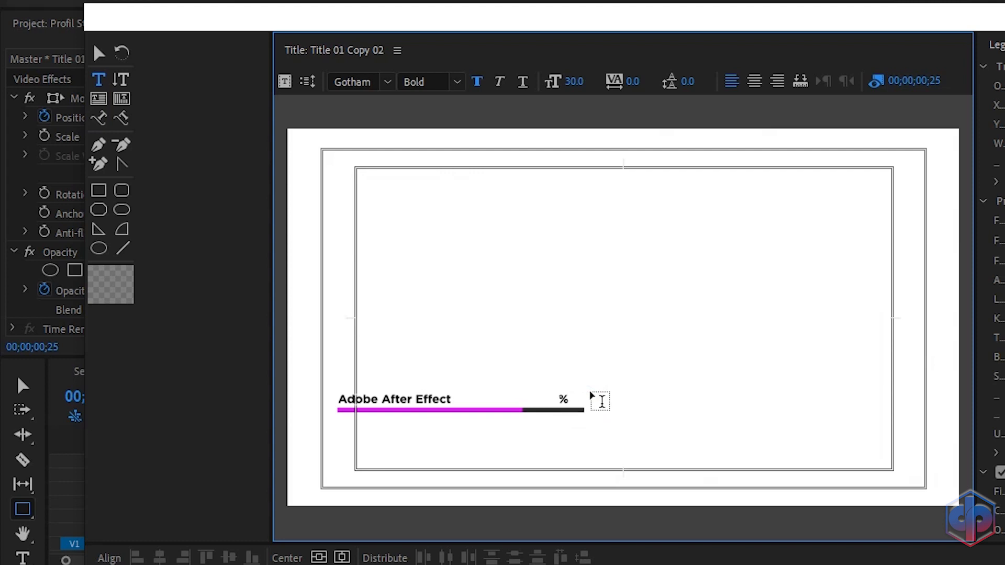
pyautogui.write('75')
pyautogui.click(1002, 17)
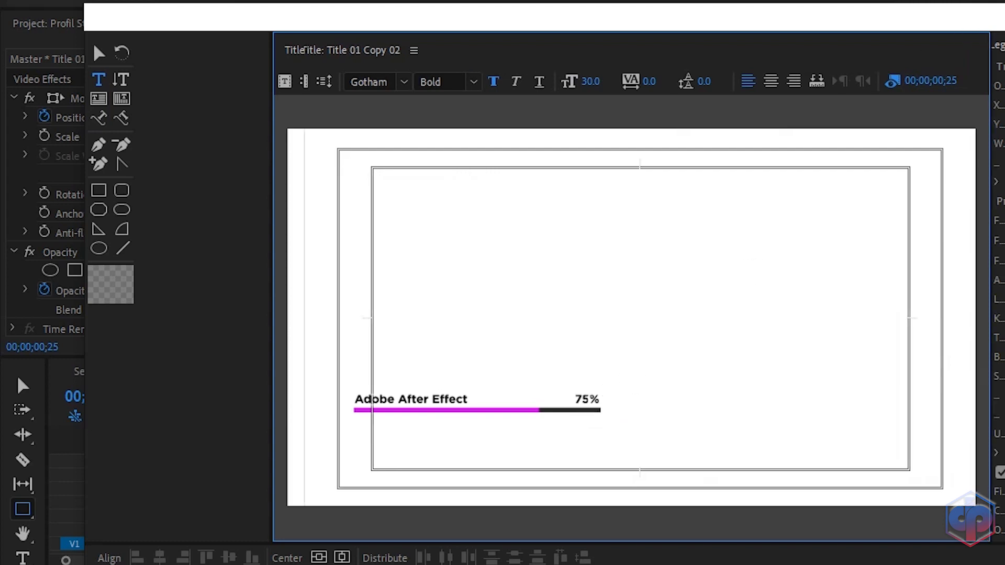
# Step: Delete the color matte from the Skill 3 sequence
pyautogui.click(334, 458)
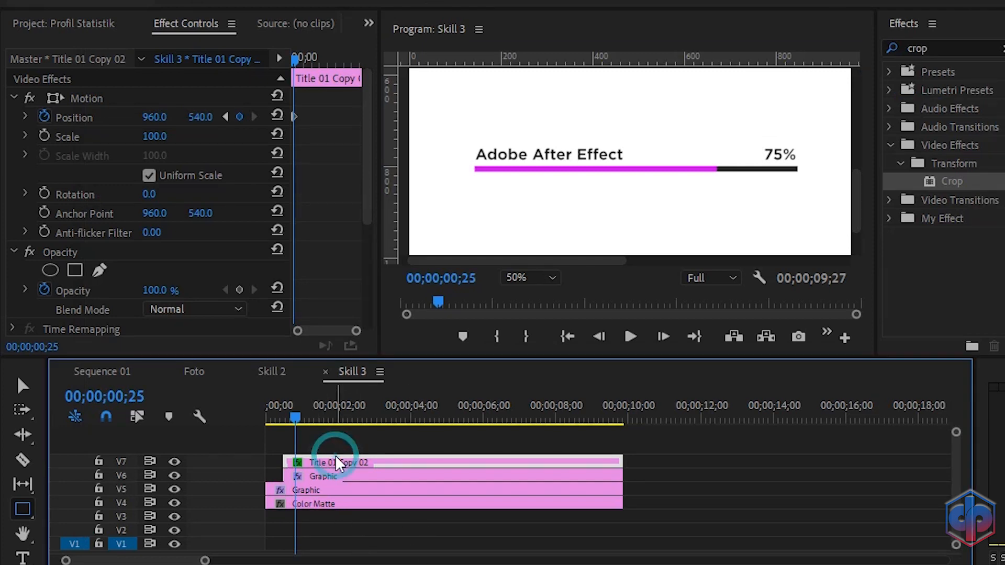
pyautogui.click(323, 506)
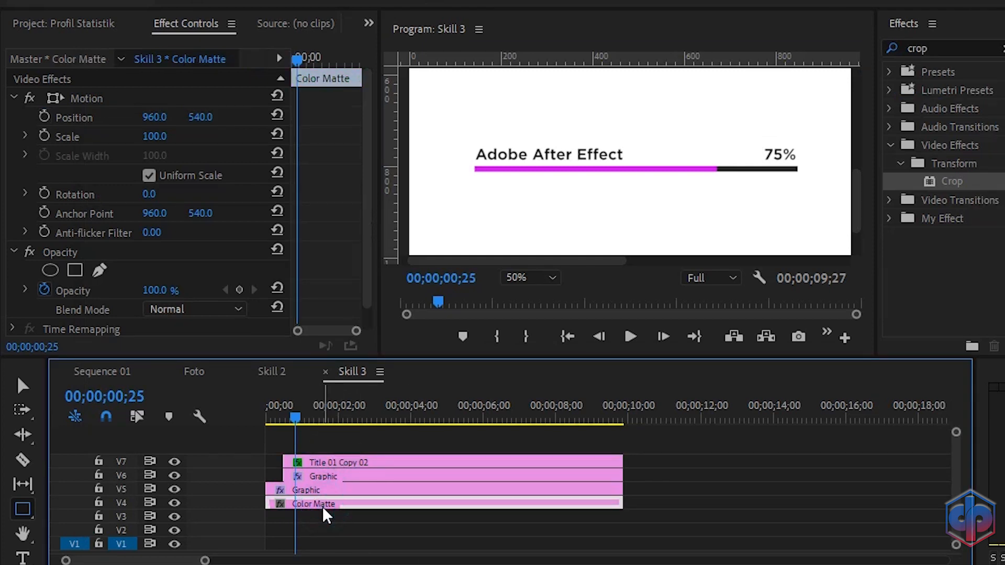
pyautogui.press('Delete')
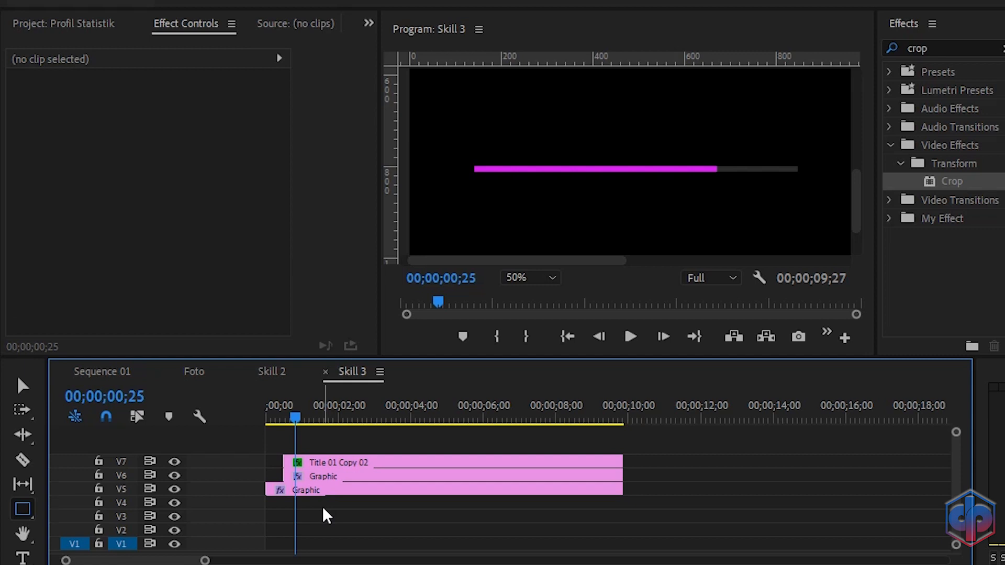
# Step: Play back Sequence 01 from the start and fit the whole frame in the program monitor
pyautogui.click(101, 371)
pyautogui.click(554, 278)
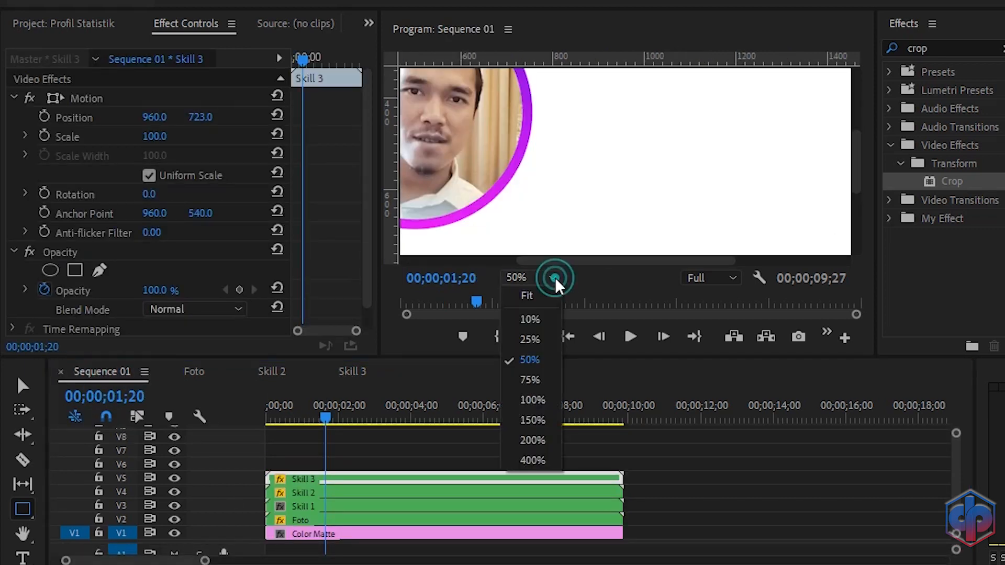
pyautogui.moveTo(590, 260); pyautogui.dragTo(495, 261)
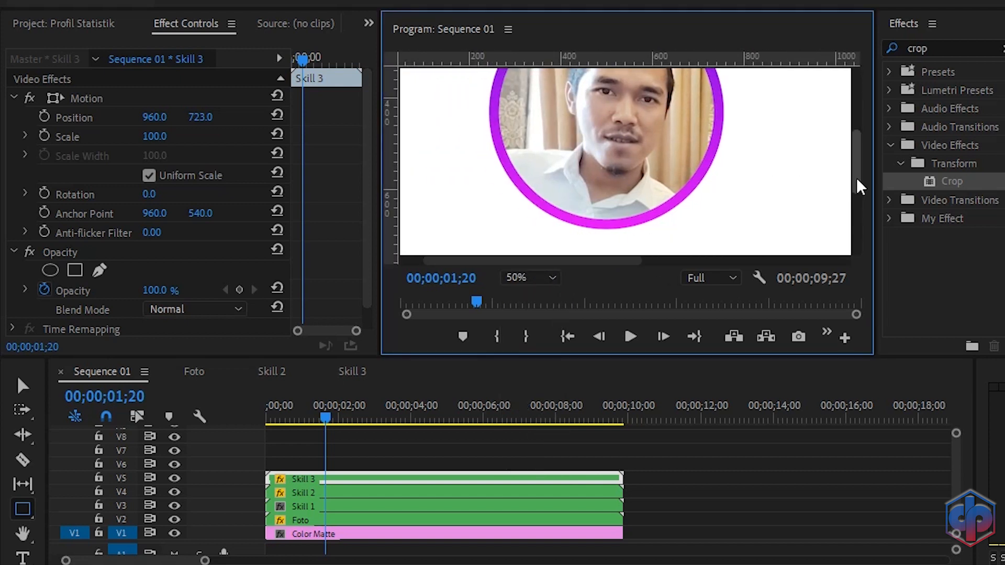
pyautogui.moveTo(855, 175); pyautogui.dragTo(864, 225)
pyautogui.moveTo(325, 419); pyautogui.dragTo(267, 418)
pyautogui.press('space')
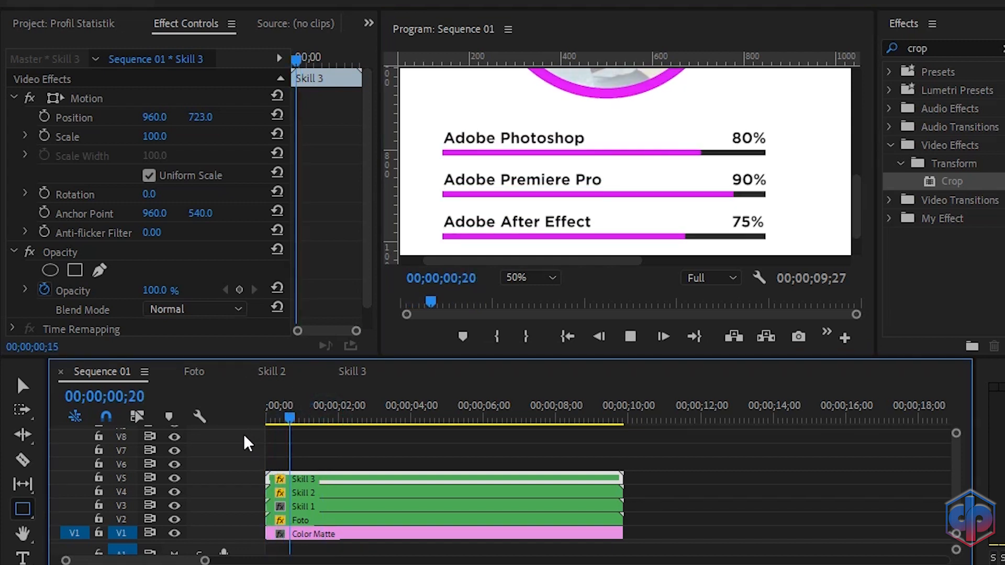
pyautogui.press('space')
pyautogui.click(530, 278)
pyautogui.click(523, 297)
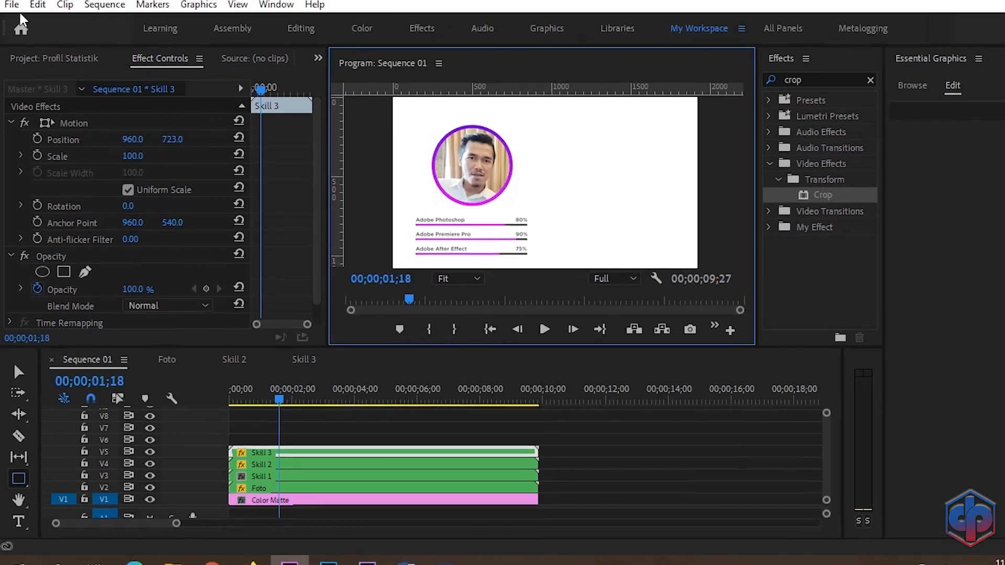
# Step: Create a new legacy title and type the presenter's name followed by ", ST" beside the photo
pyautogui.click(10, 23)
pyautogui.moveTo(143, 43)
pyautogui.click(290, 202)
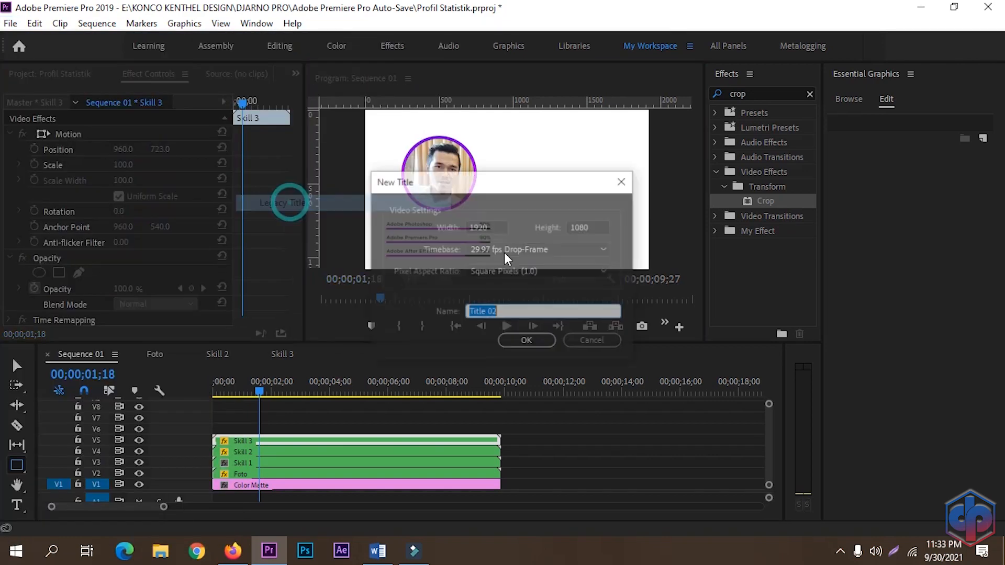
pyautogui.click(528, 341)
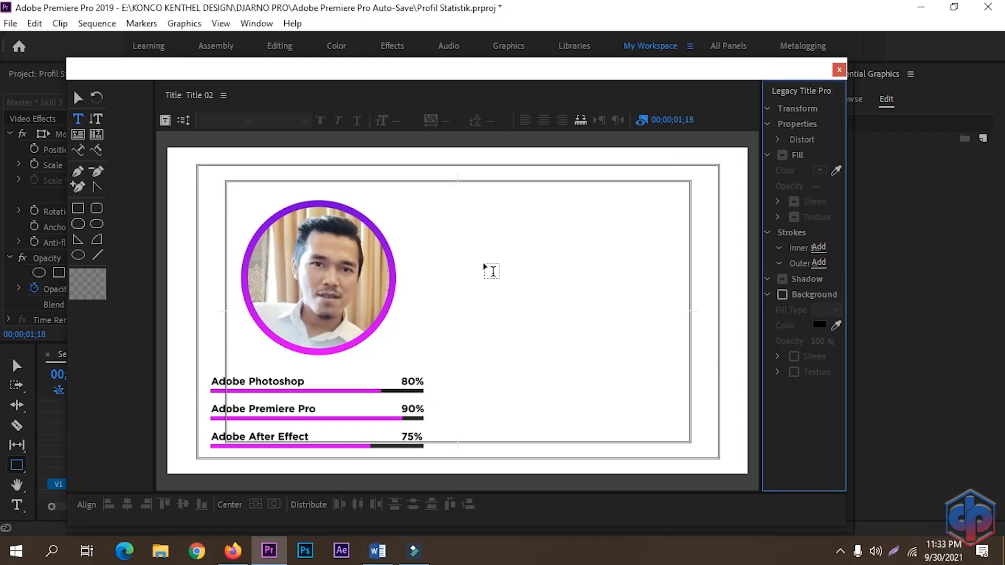
pyautogui.click(487, 267)
pyautogui.write('D')
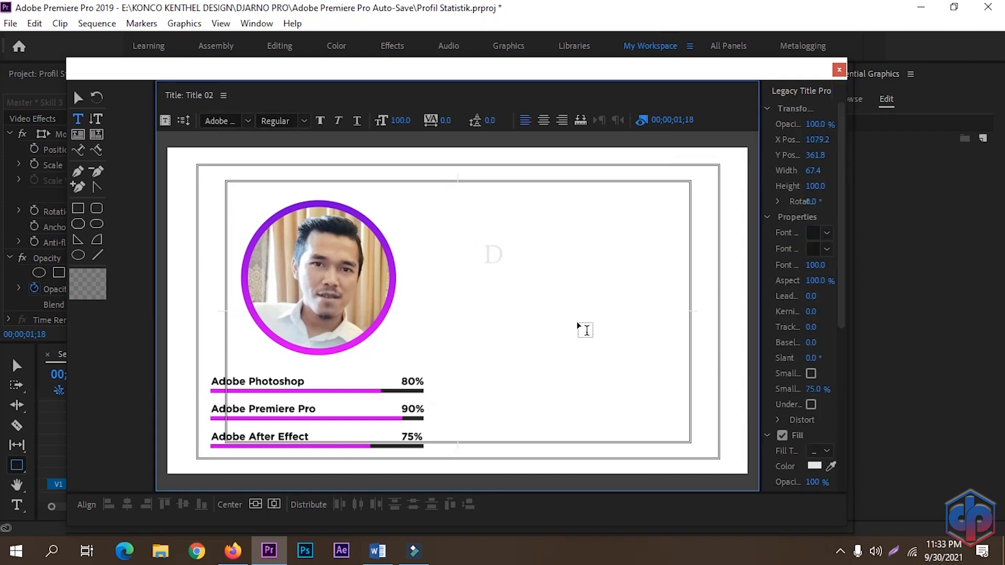
pyautogui.write('JARN')
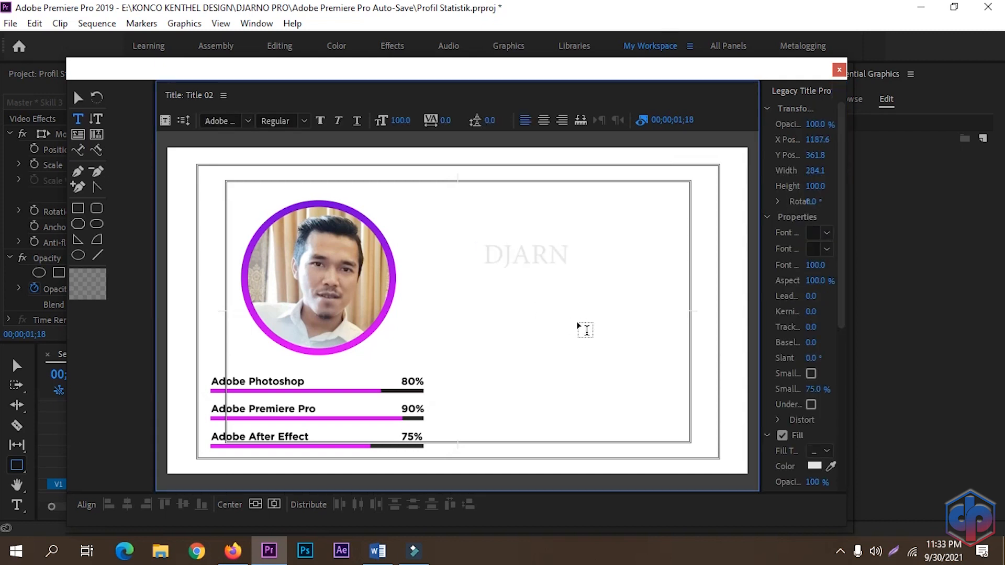
pyautogui.write('O, ST')
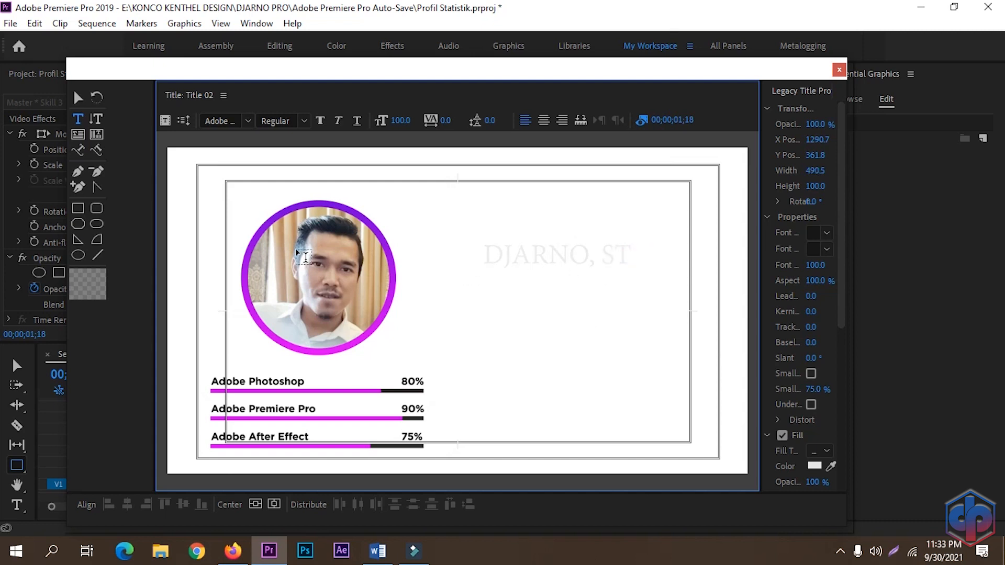
# Step: Set the name text's font to Gotham Bold with a black fill color
pyautogui.click(213, 122)
pyautogui.write('Gotham')
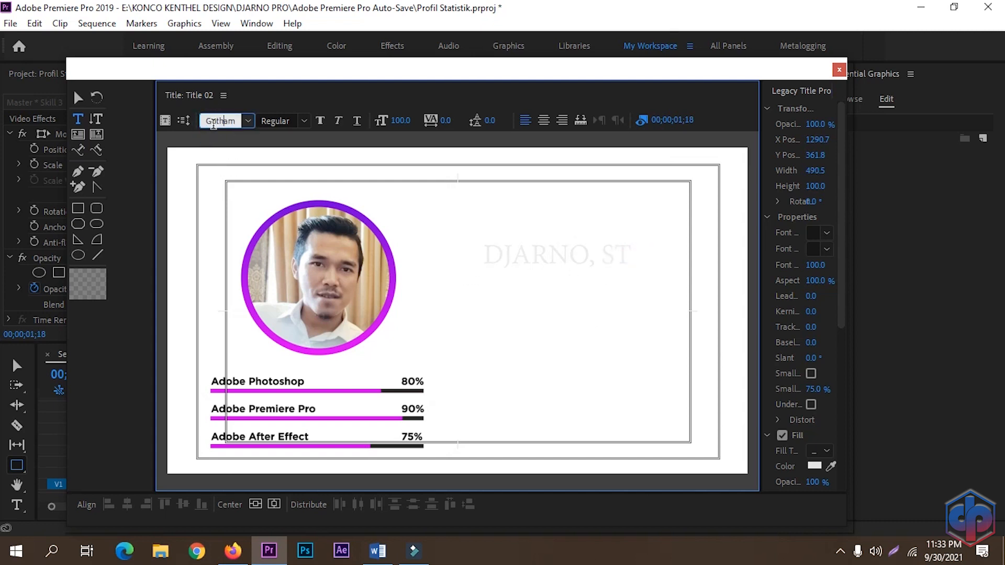
pyautogui.click(295, 121)
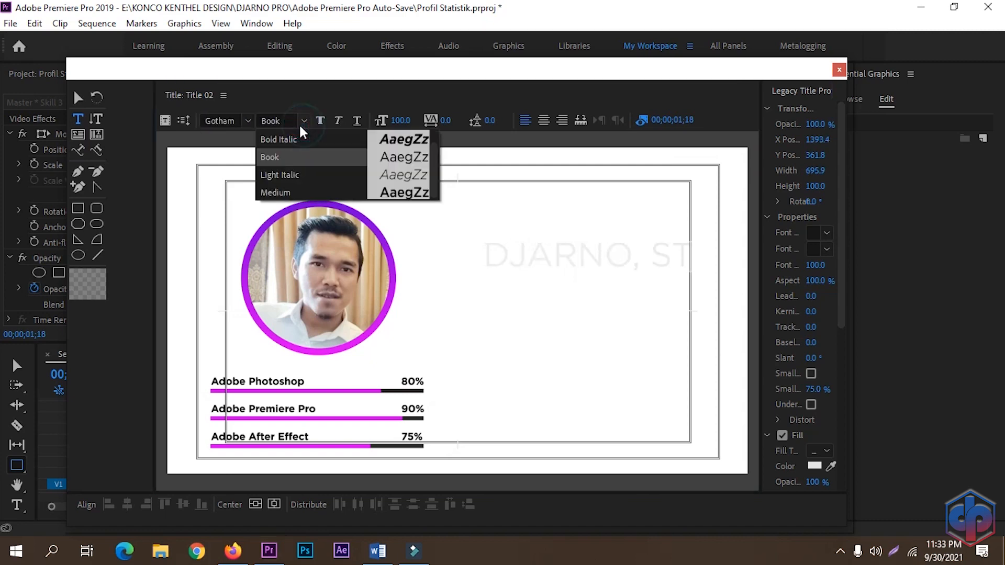
pyautogui.click(268, 138)
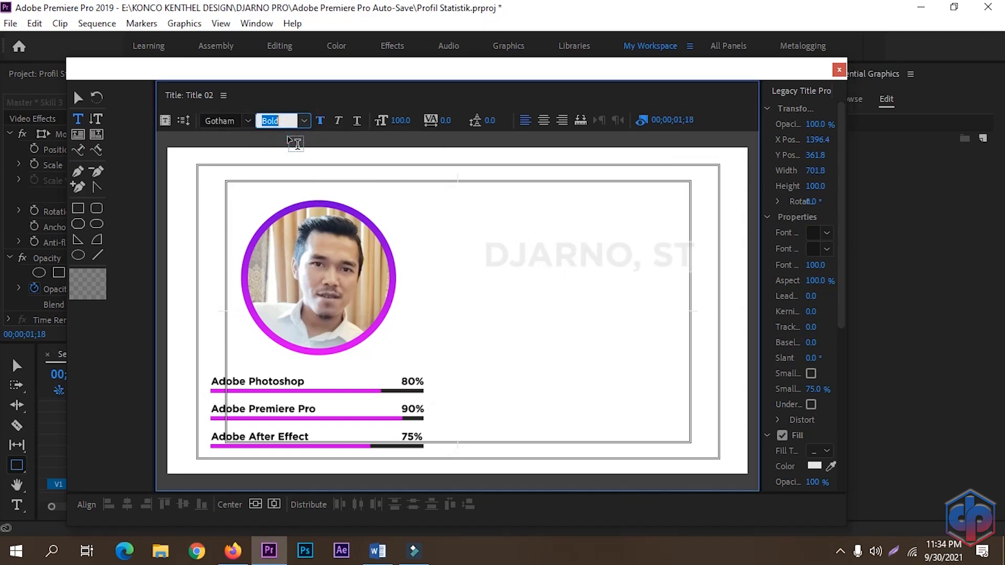
pyautogui.click(814, 466)
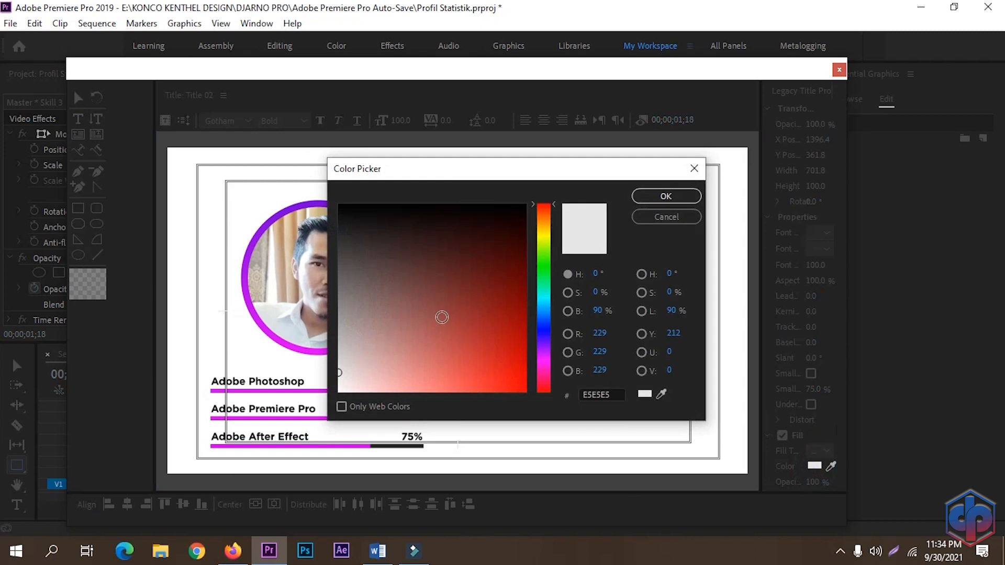
pyautogui.click(666, 196)
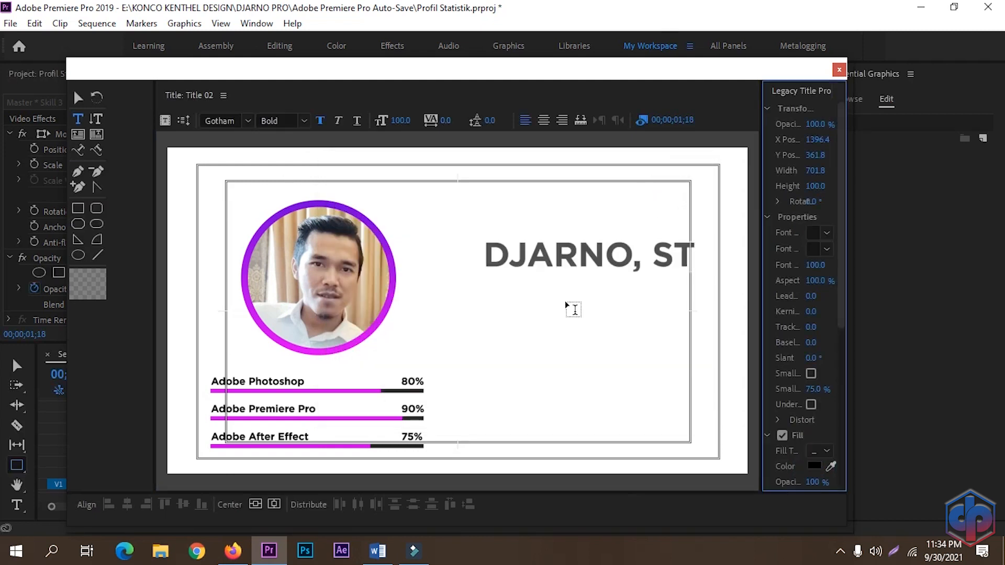
# Step: Move the name text slightly down and left beside the photo, then close the title editor
pyautogui.click(78, 97)
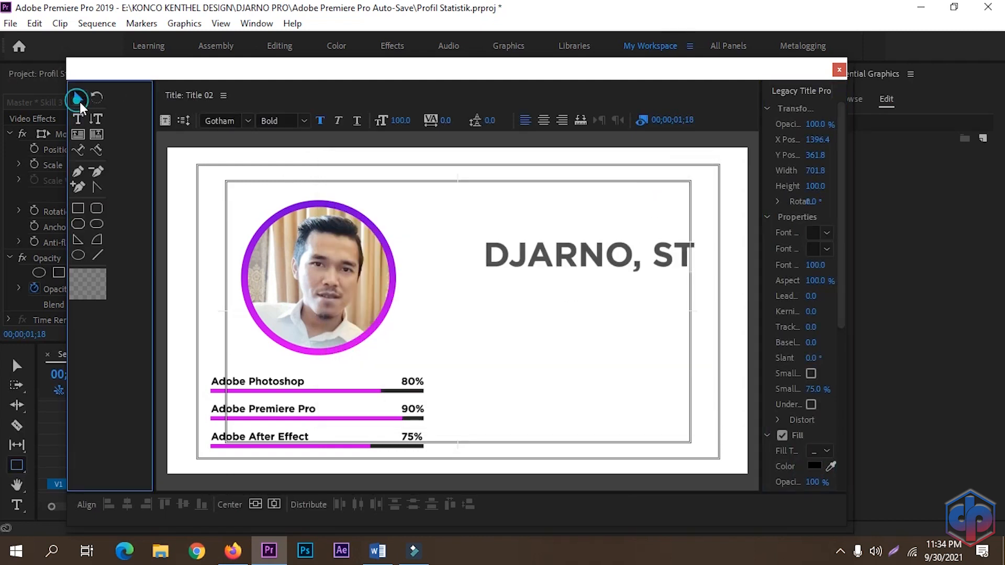
pyautogui.moveTo(583, 259)
pyautogui.mouseDown()
pyautogui.moveTo(552, 269)
pyautogui.moveTo(570, 268)
pyautogui.mouseUp()
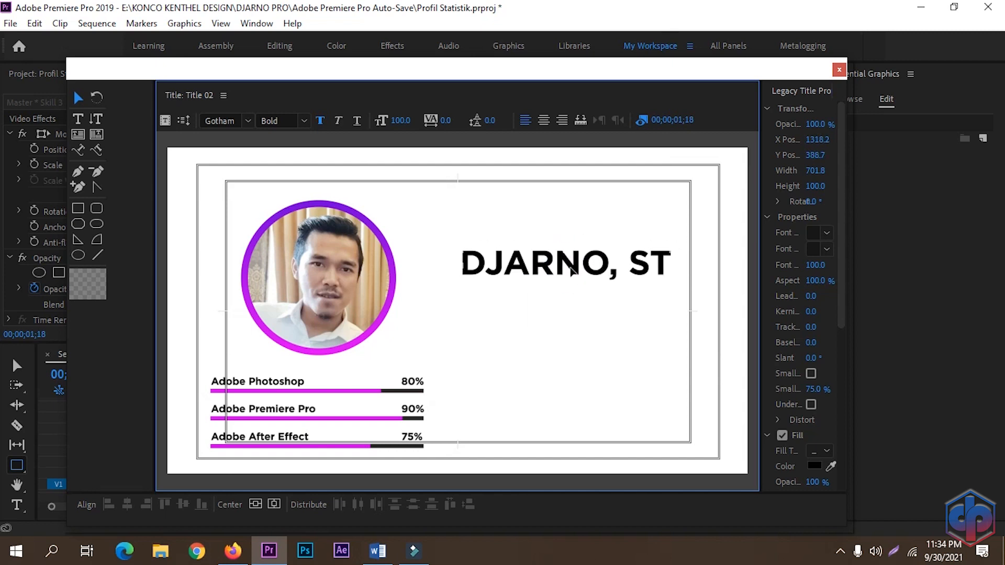
pyautogui.click(837, 71)
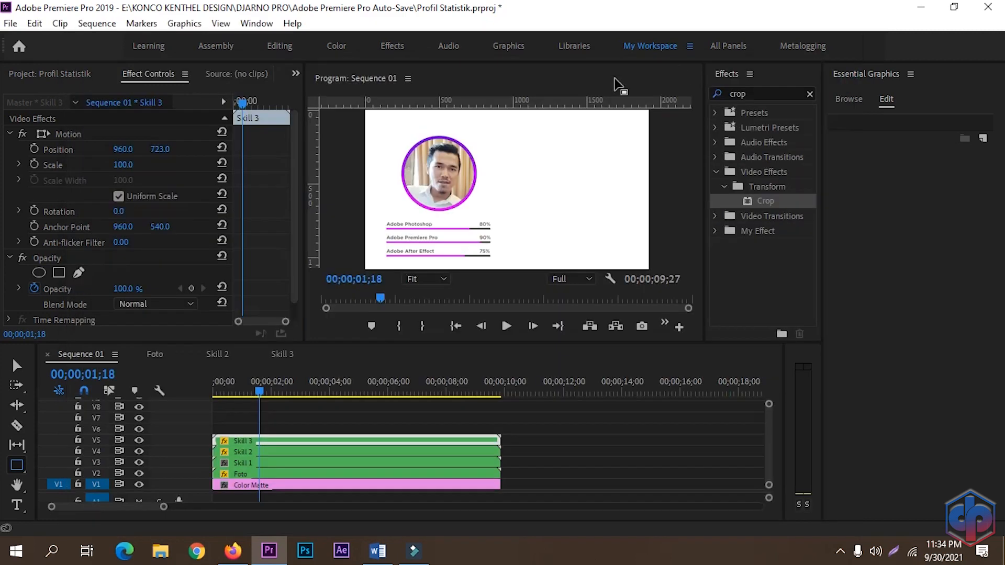
# Step: Place Title 02 on track V6 above Skill 3 and extend it to the sequence's full length
pyautogui.click(35, 66)
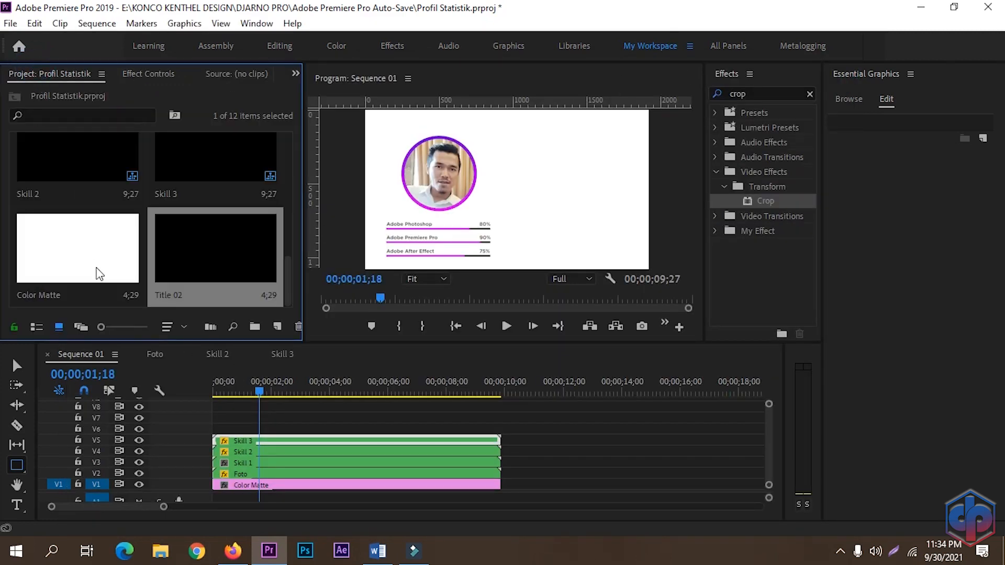
pyautogui.moveTo(201, 295); pyautogui.dragTo(214, 429)
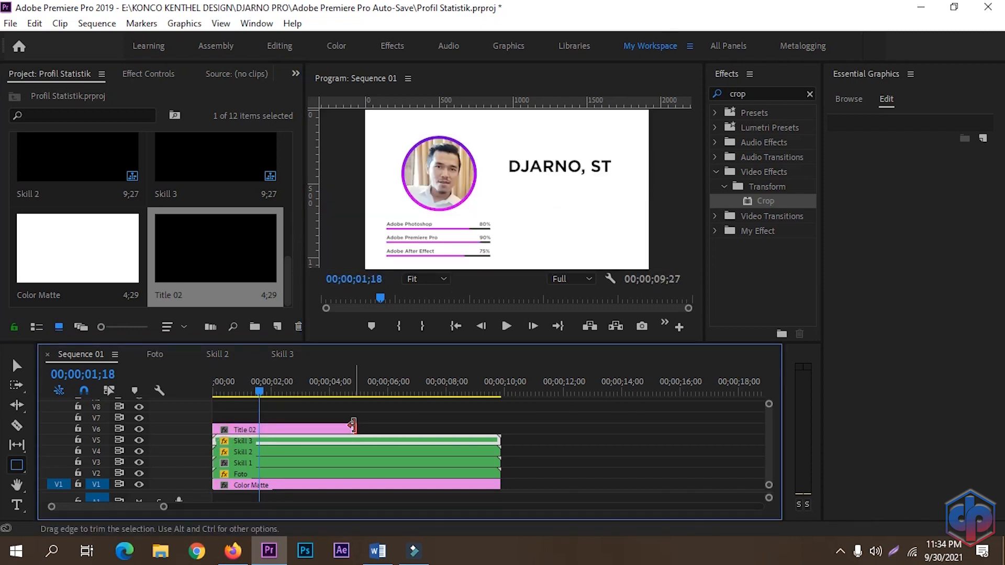
pyautogui.moveTo(356, 429); pyautogui.dragTo(500, 432)
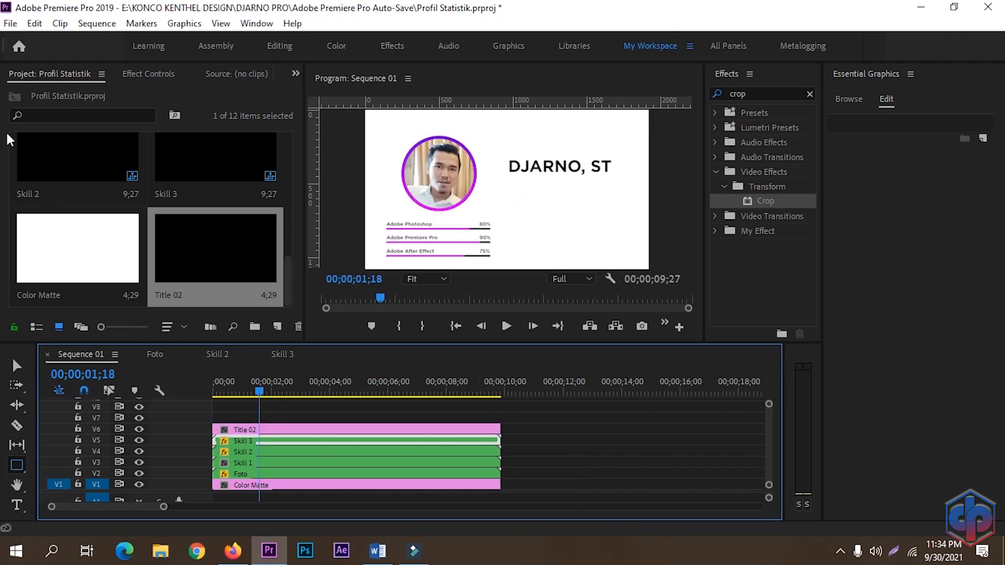
# Step: Create another new legacy title named Title 03 with default video settings
pyautogui.click(10, 24)
pyautogui.moveTo(96, 43)
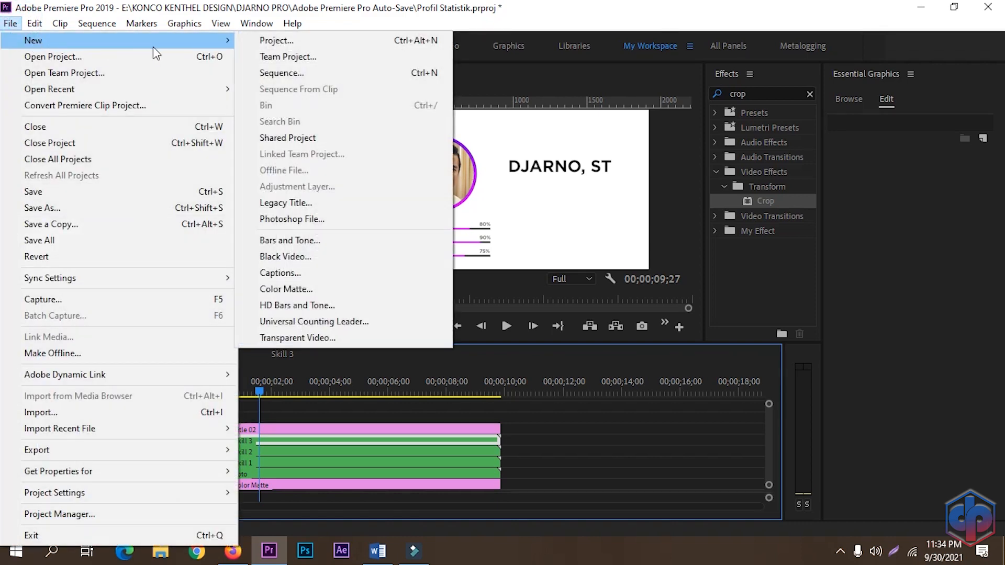
pyautogui.click(293, 204)
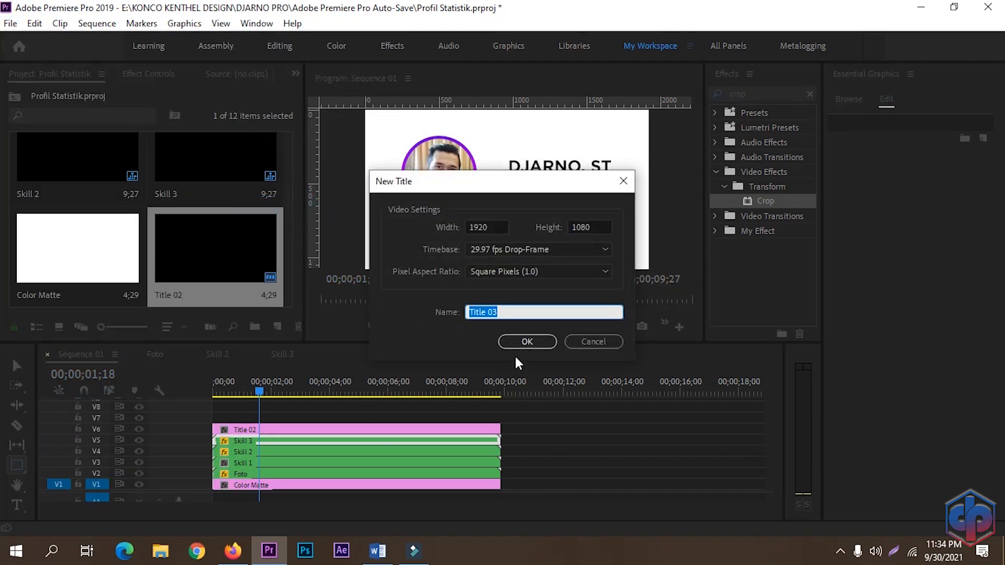
pyautogui.click(523, 343)
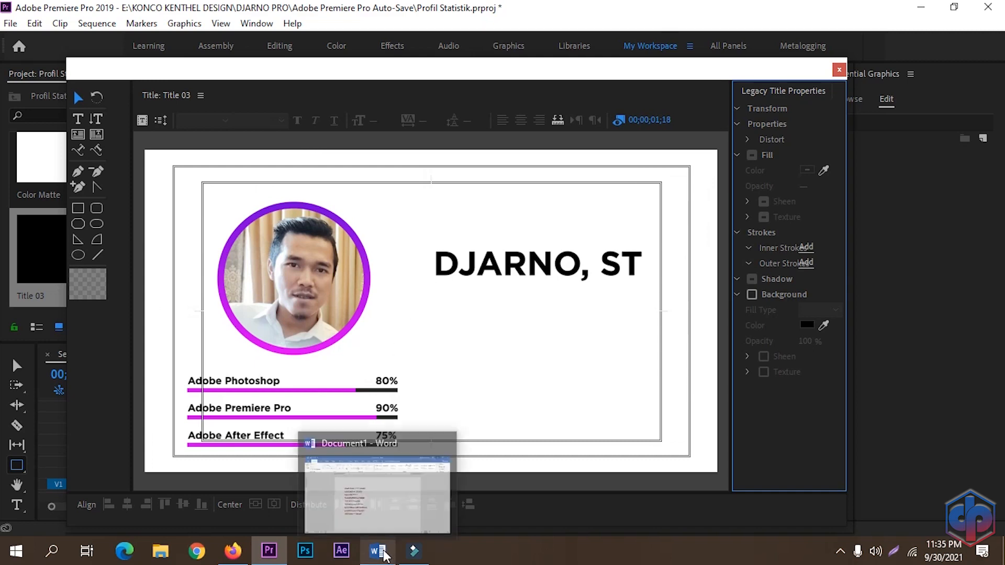
# Step: Switch to the Word document and copy the description paragraph
pyautogui.click(382, 554)
pyautogui.moveTo(400, 404); pyautogui.dragTo(283, 210)
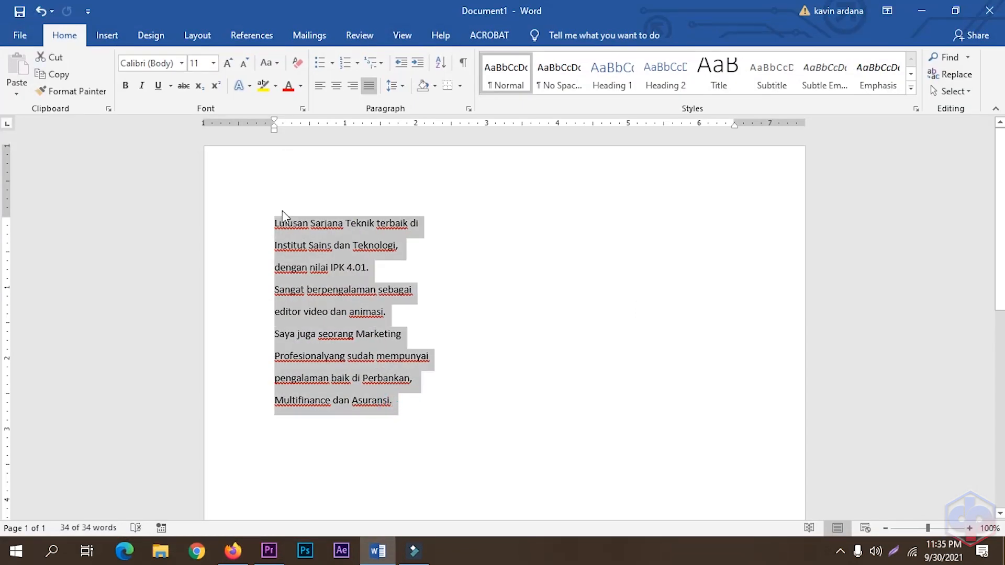
pyautogui.hotkey('ctrl', 'c')
pyautogui.hotkey('alt', 'Tab')
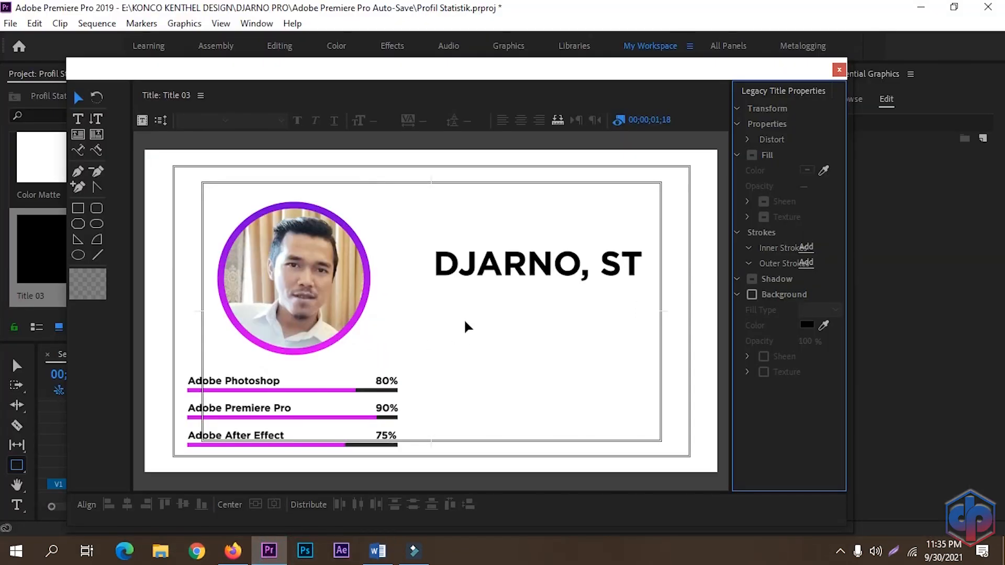
# Step: Paste the description text into the title below the name with the Type tool
pyautogui.click(78, 119)
pyautogui.click(440, 321)
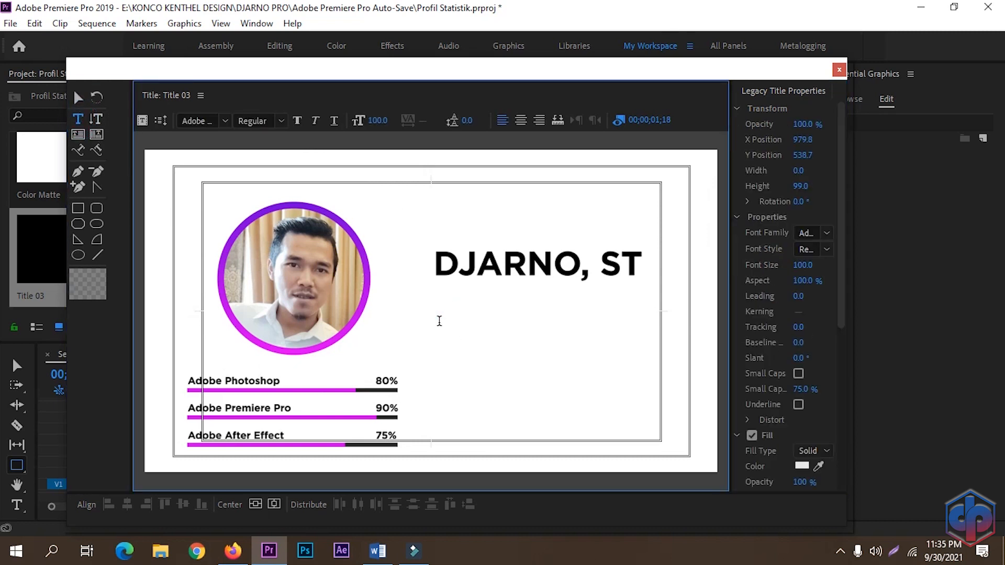
pyautogui.hotkey('ctrl', 'v')
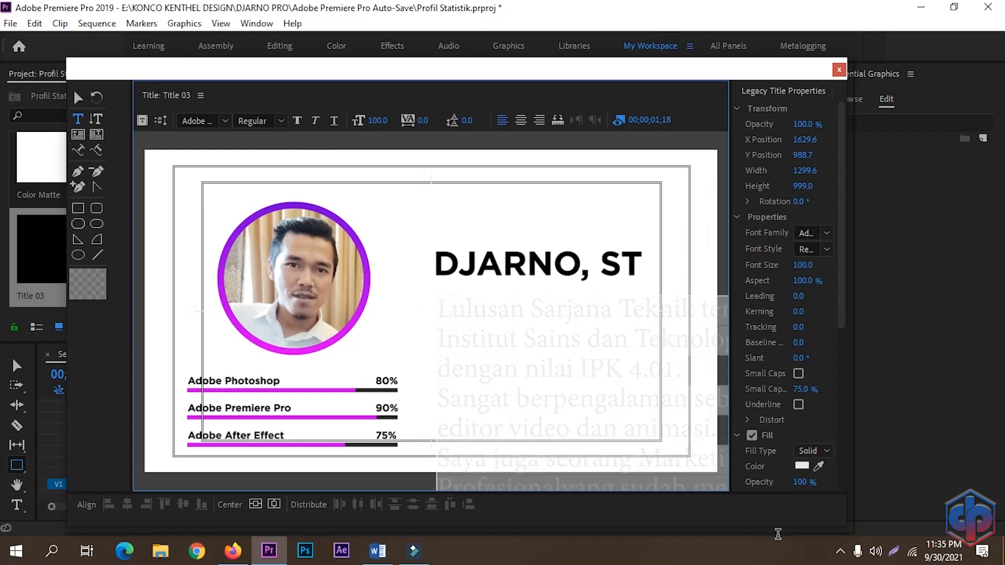
# Step: Set the description text's font size to 30 and its fill color to black
pyautogui.click(378, 121)
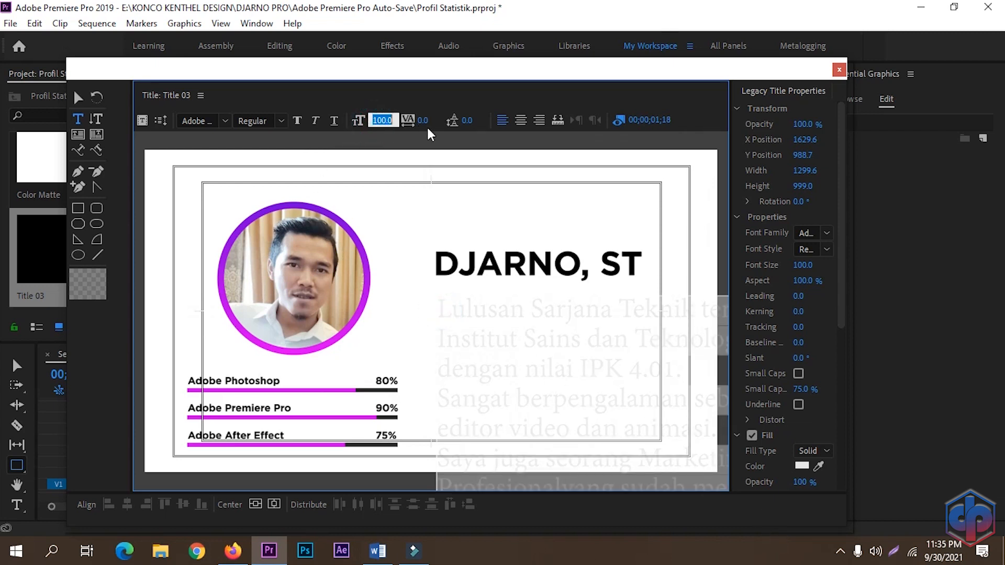
pyautogui.write('30')
pyautogui.press('Return')
pyautogui.click(802, 466)
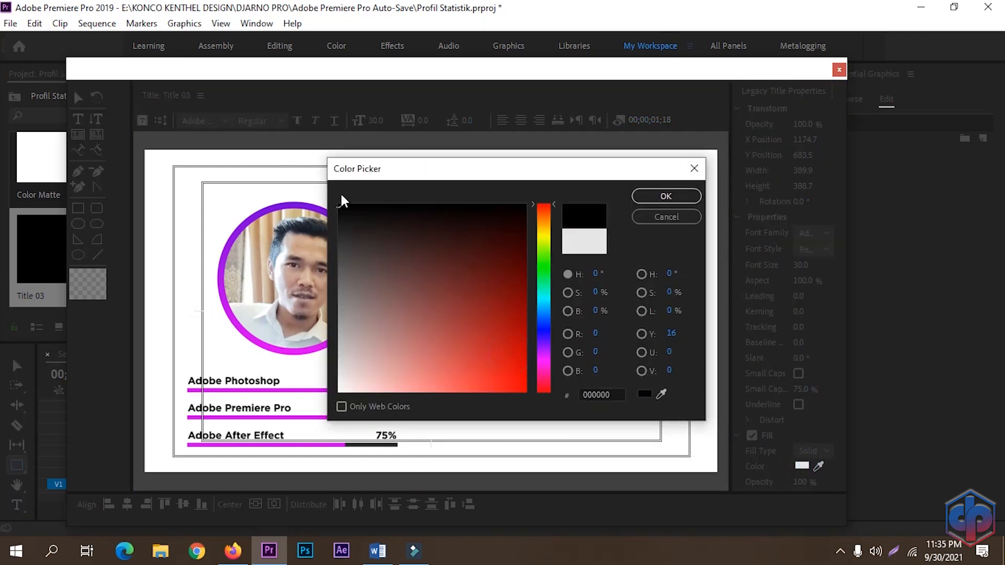
pyautogui.click(665, 196)
# Step: Change the description's font to Gotham Medium and set its size to 40
pyautogui.click(199, 120)
pyautogui.write('Gotham')
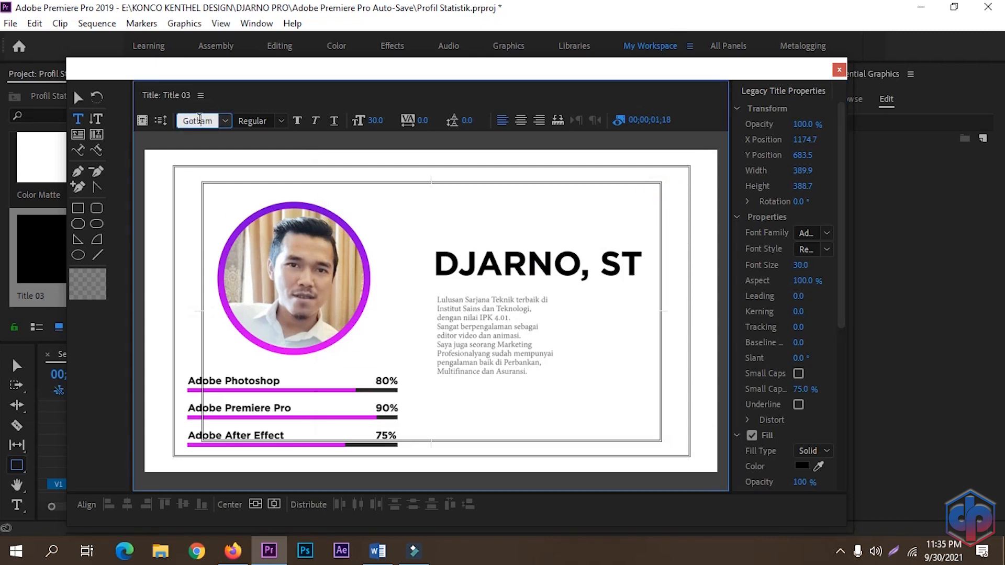
pyautogui.click(282, 121)
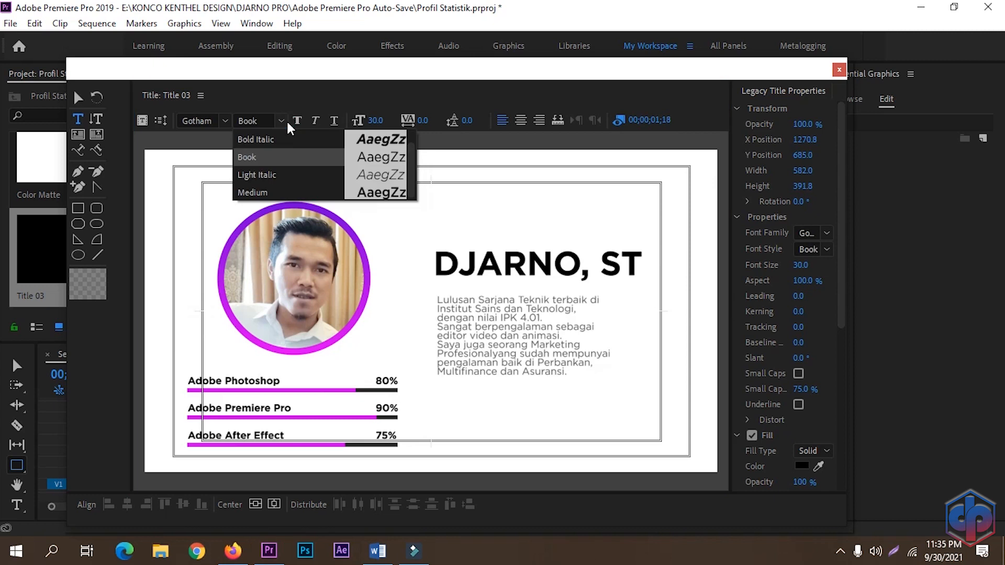
pyautogui.click(264, 193)
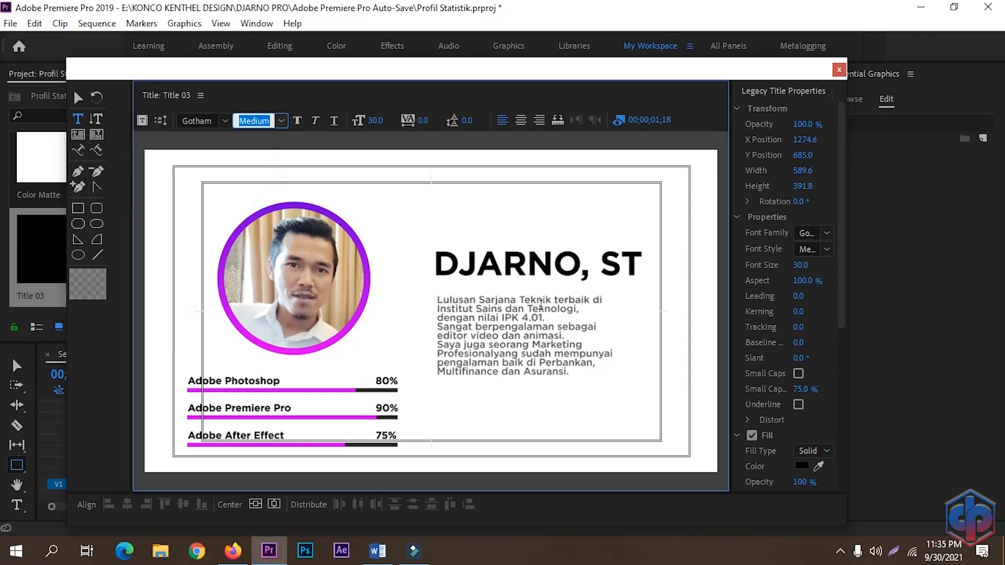
pyautogui.click(383, 116)
pyautogui.write('4')
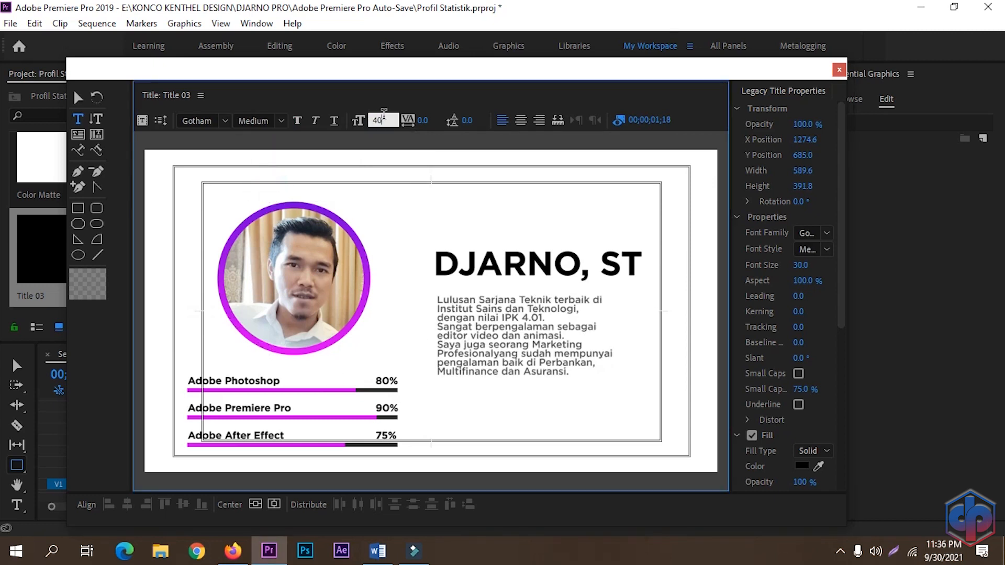
pyautogui.write('0')
pyautogui.press('Return')
# Step: Move the description text slightly down beneath the name
pyautogui.click(78, 97)
pyautogui.click(496, 370)
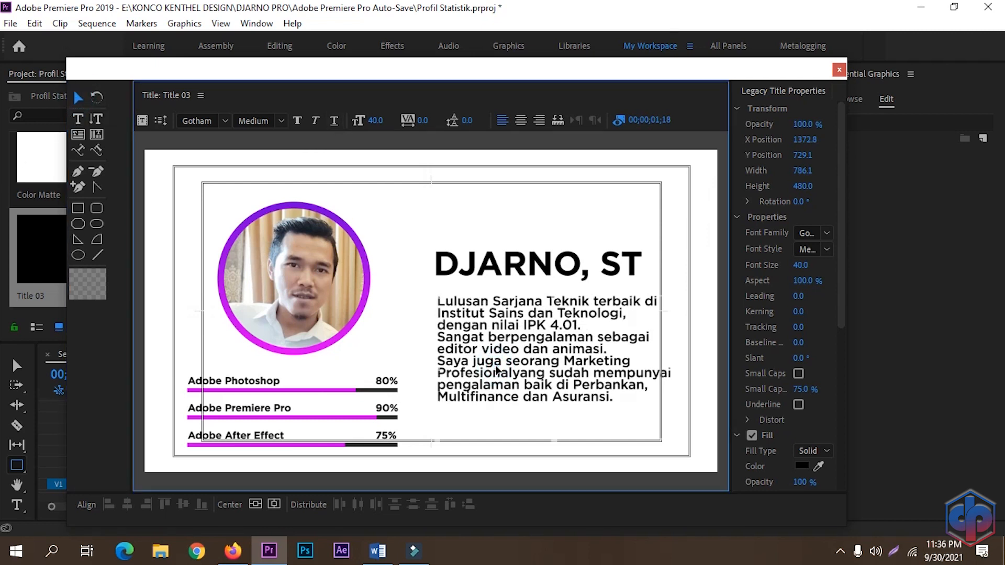
pyautogui.moveTo(496, 370); pyautogui.dragTo(496, 390)
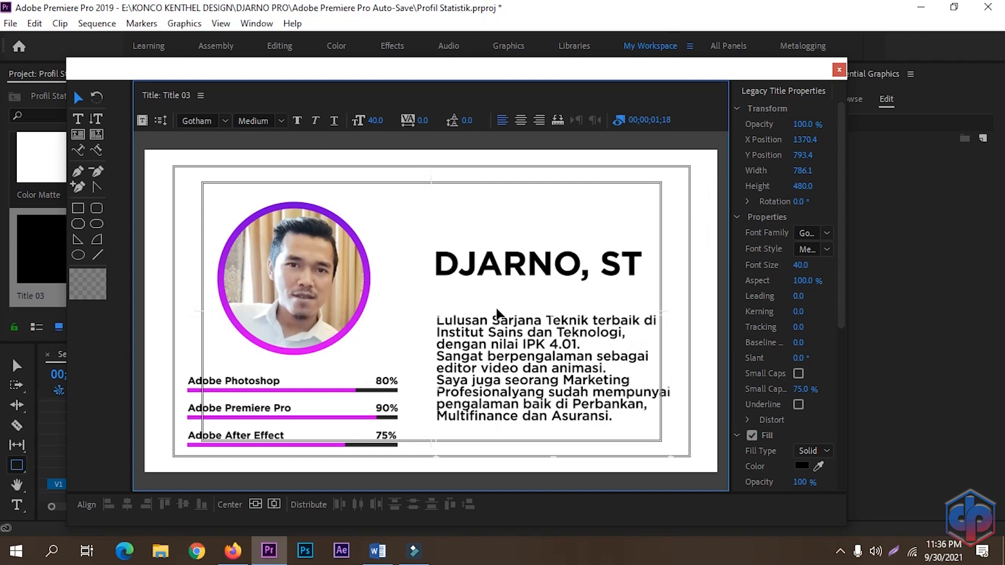
# Step: Close the title editor, place Title 03 on the track above Title 02 and extend it to the sequence end
pyautogui.click(839, 69)
pyautogui.moveTo(127, 249); pyautogui.dragTo(231, 422)
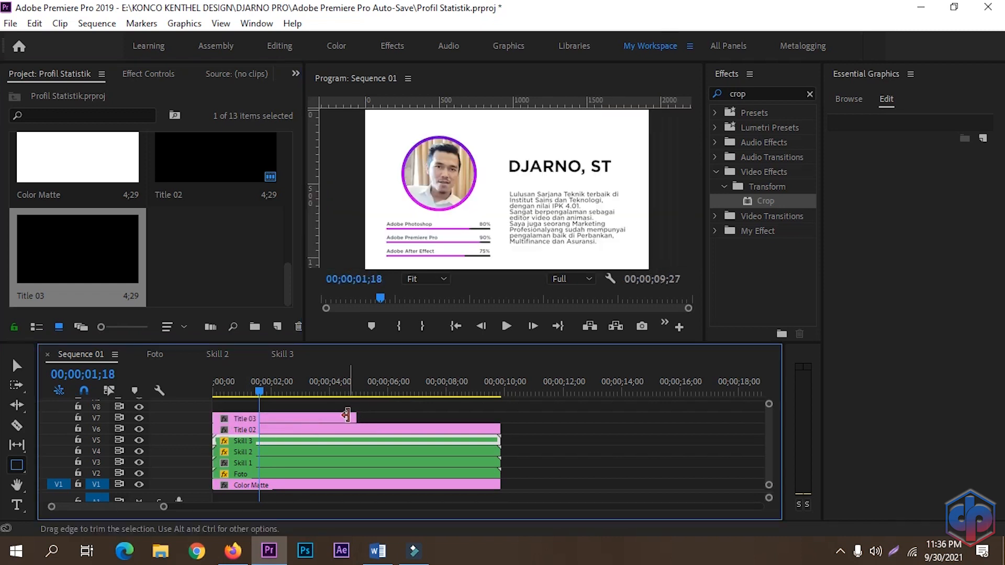
pyautogui.moveTo(355, 418); pyautogui.dragTo(500, 416)
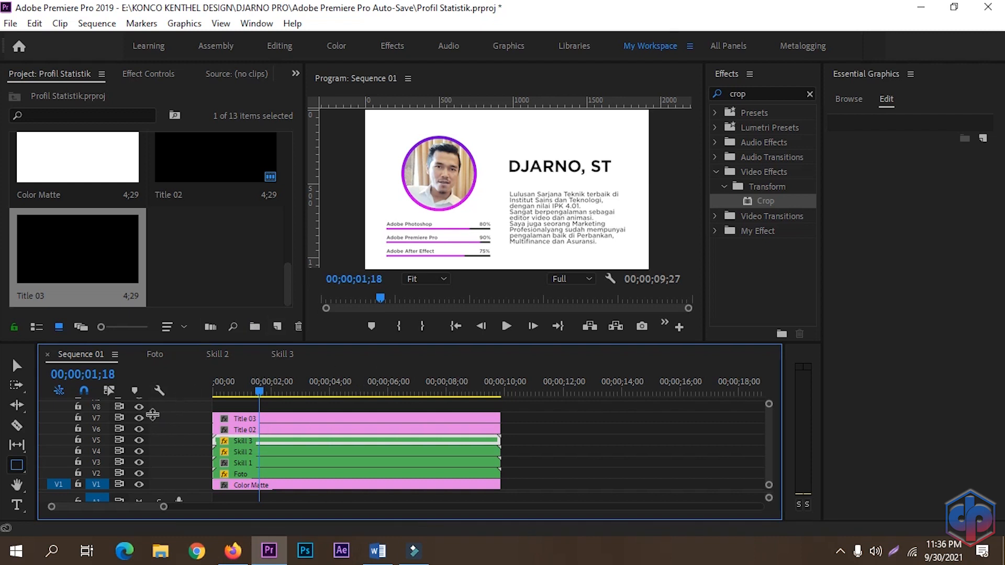
# Step: Hide the Title 03 track and play the sequence to preview it
pyautogui.click(139, 418)
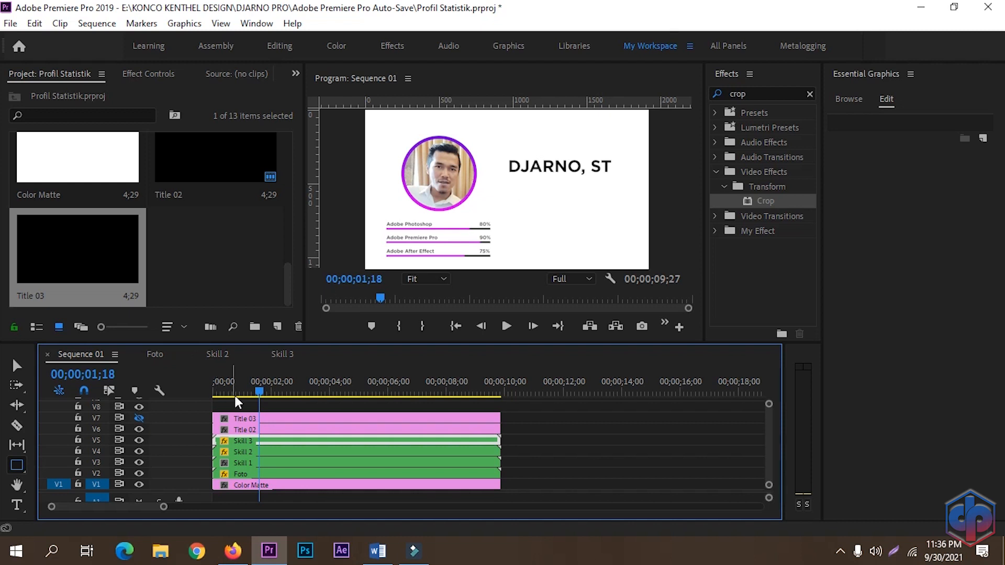
pyautogui.click(234, 430)
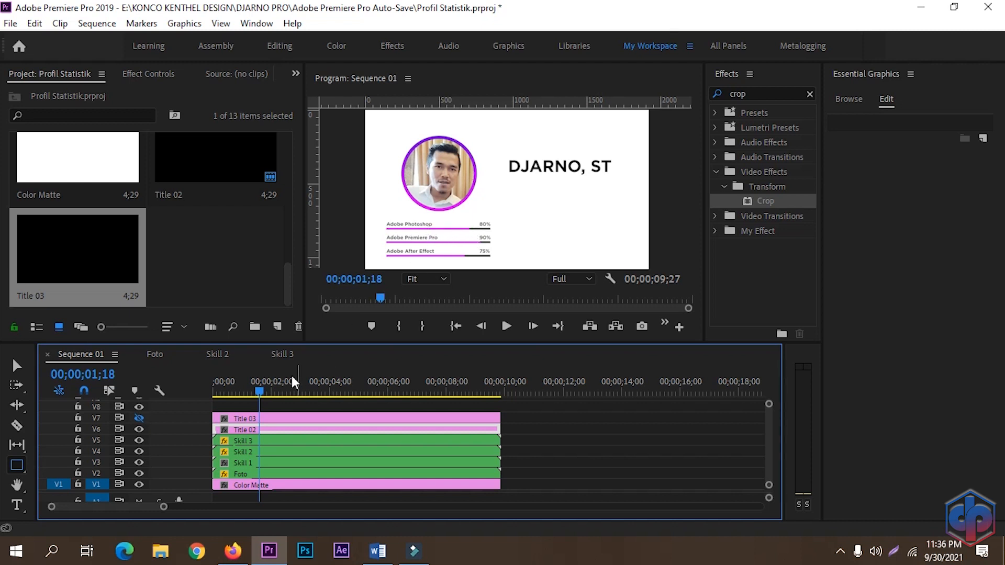
pyautogui.press('space')
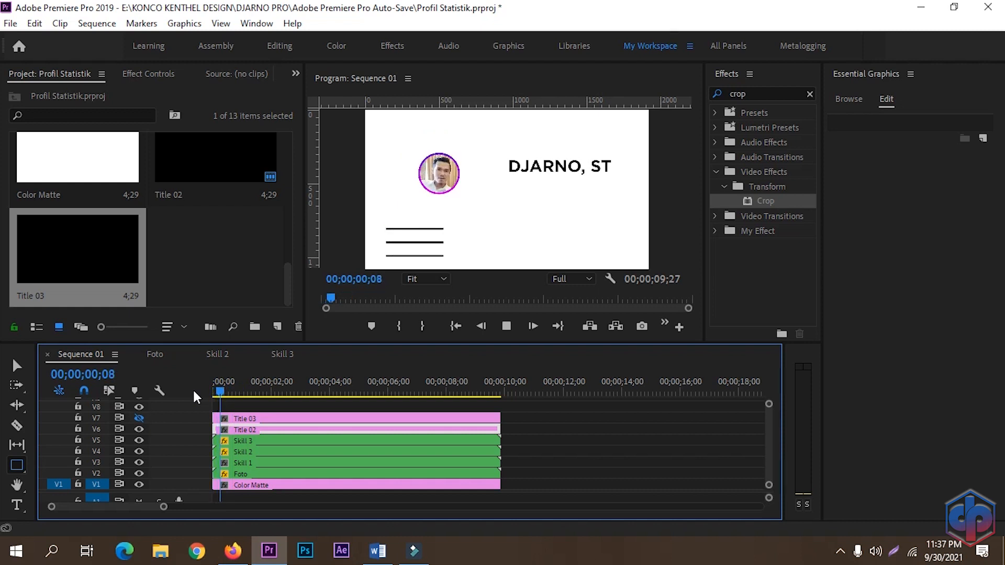
pyautogui.click(248, 373)
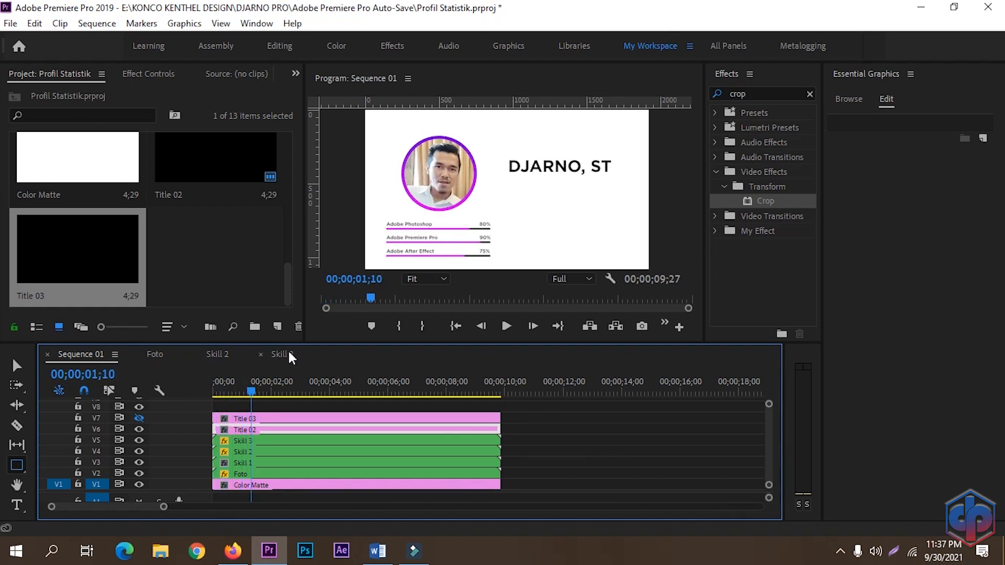
# Step: Open the Skill 2 sequence and inspect the timing of the bar's Horizontal Scale keyframes
pyautogui.click(226, 357)
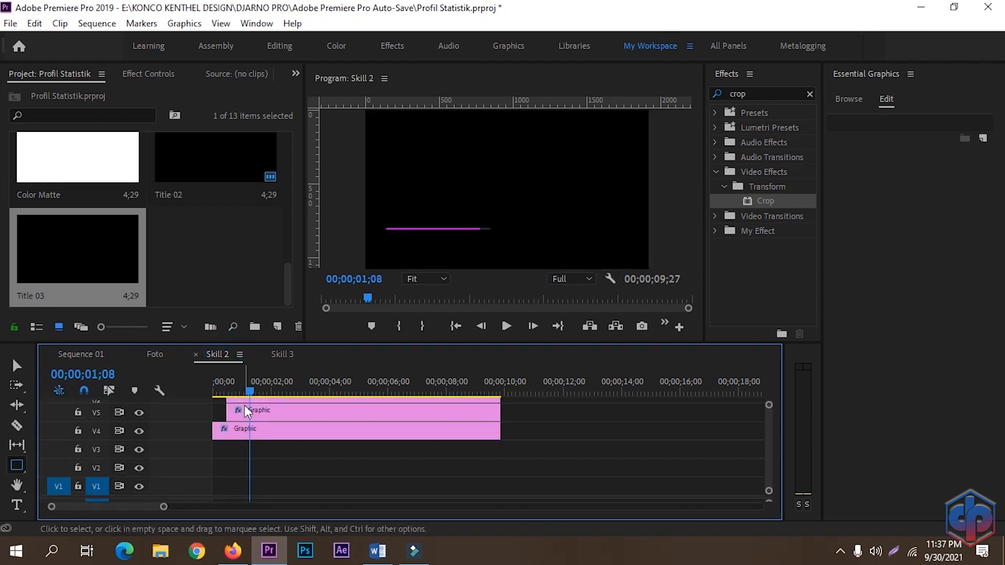
pyautogui.click(267, 411)
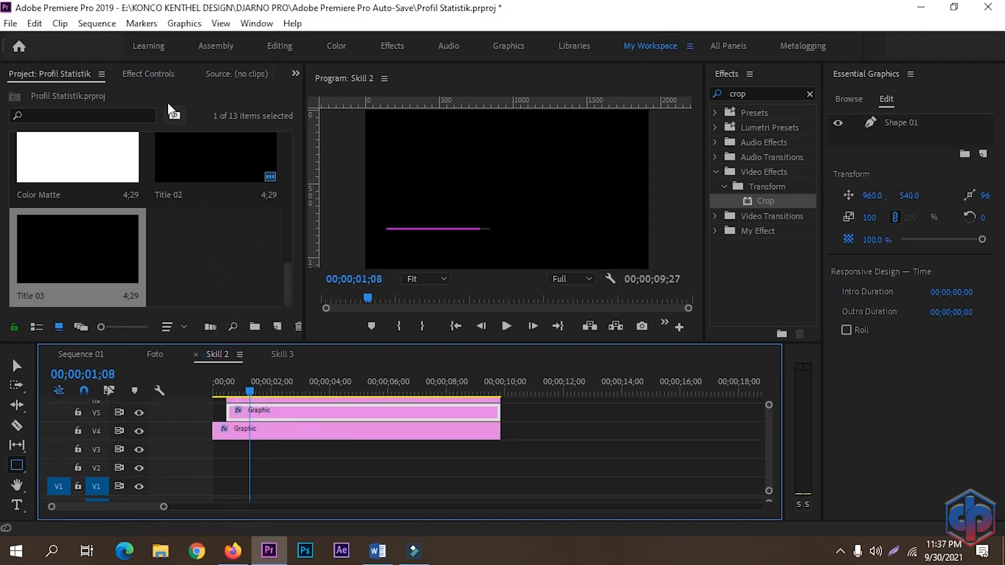
pyautogui.click(155, 76)
pyautogui.scroll(-10, 263, 210)
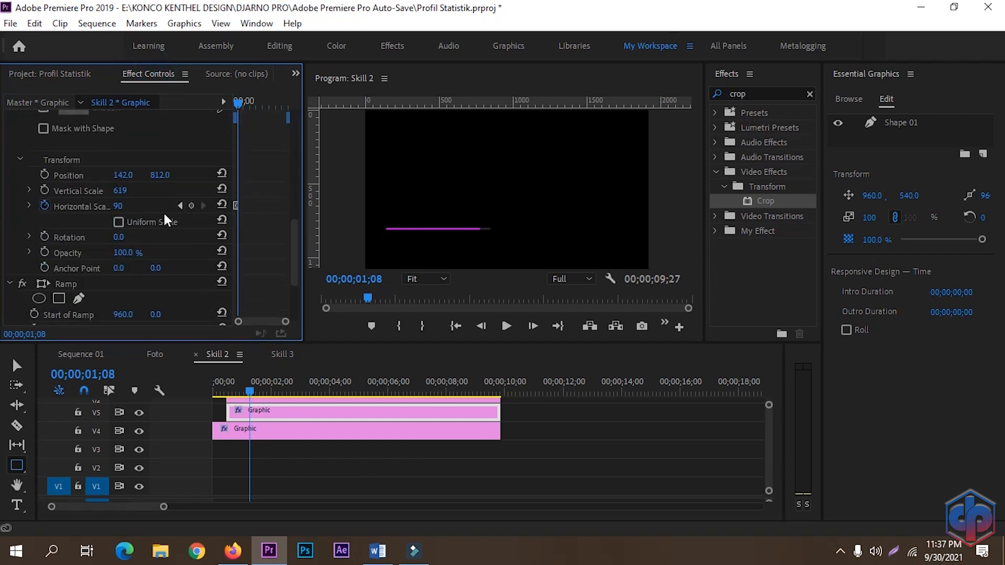
pyautogui.click(180, 208)
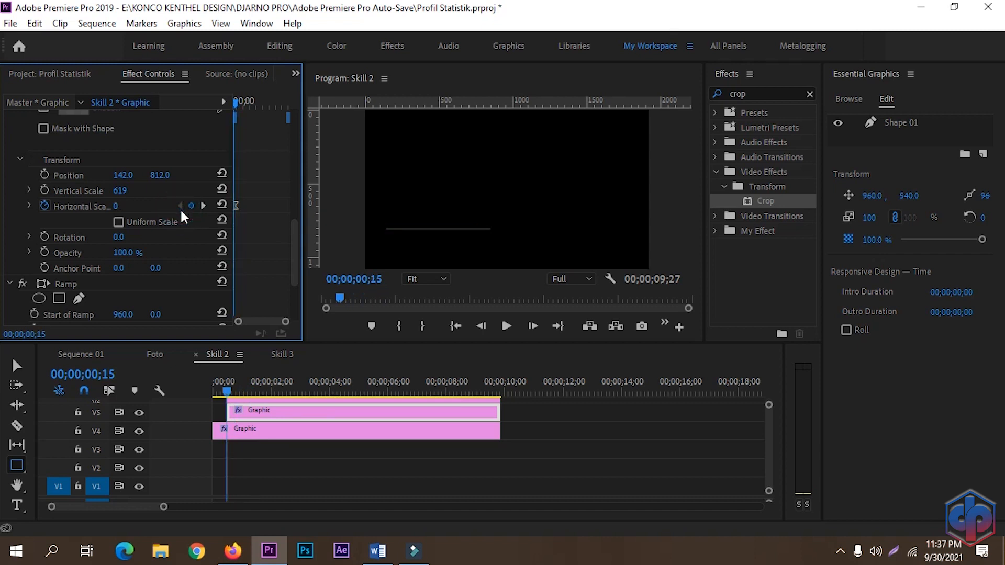
pyautogui.click(97, 356)
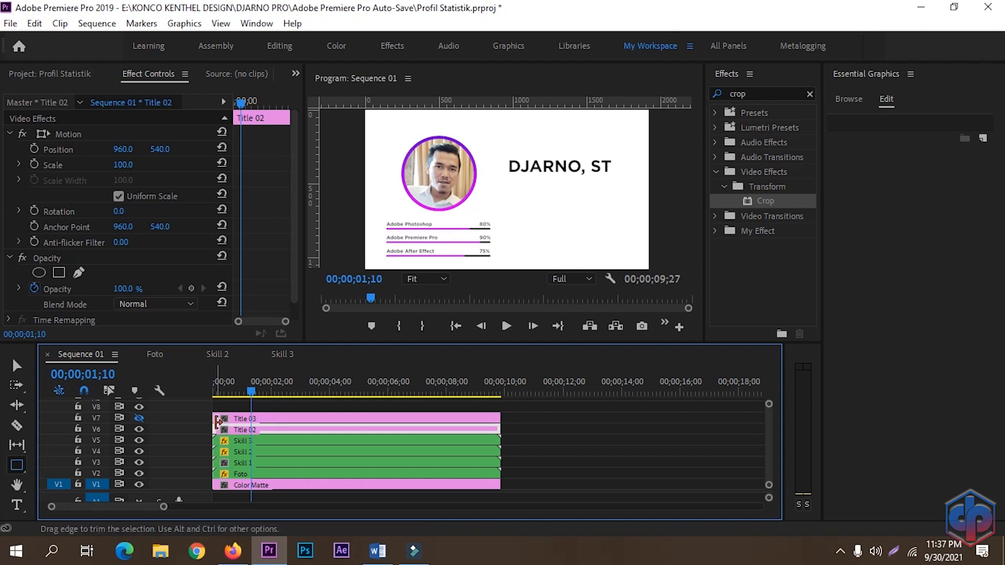
# Step: Trim the starts of the Title 02 and Title 03 clips to the playhead at 00;00;01;10
pyautogui.moveTo(216, 423); pyautogui.dragTo(253, 428)
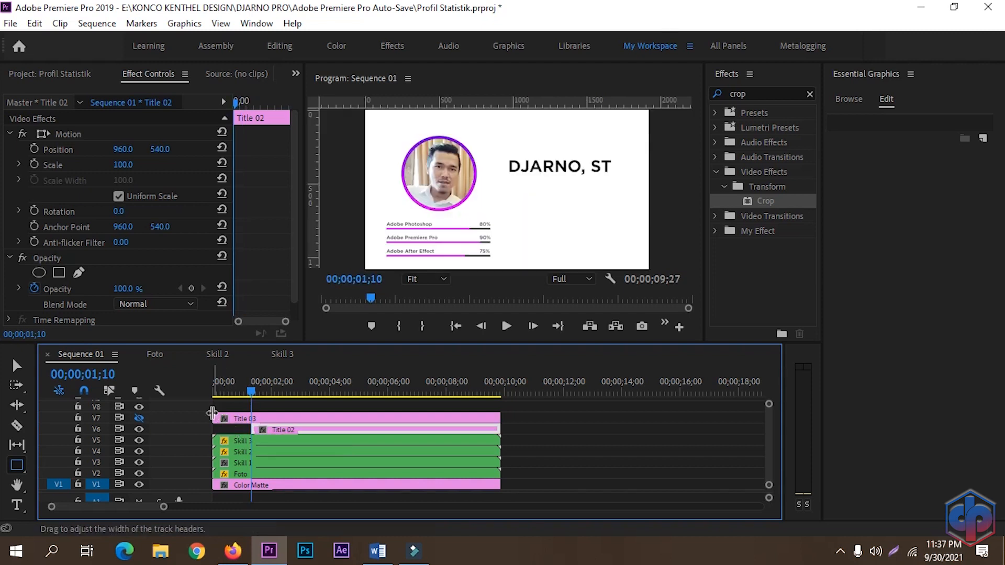
pyautogui.moveTo(217, 418); pyautogui.dragTo(252, 418)
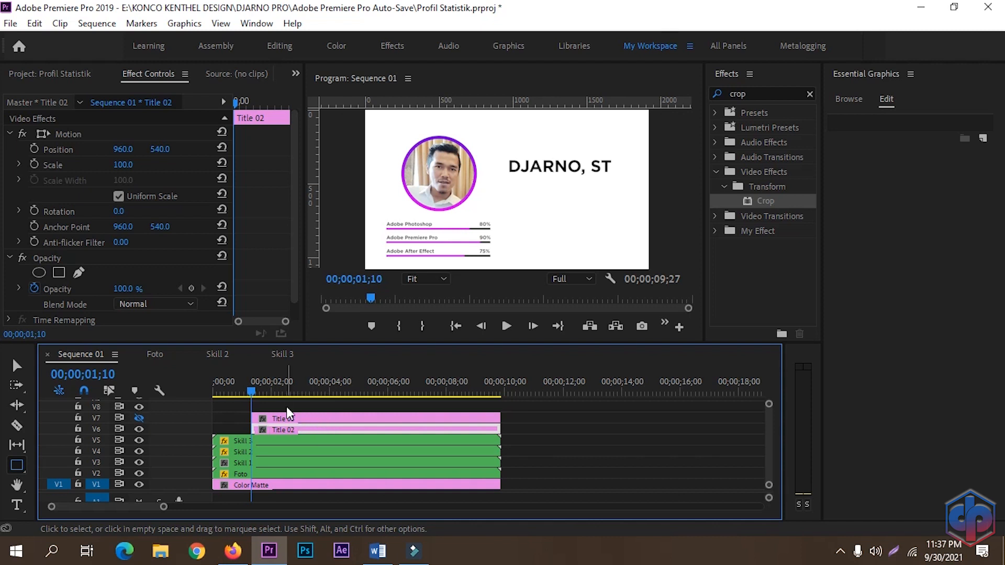
# Step: Add Position and Opacity keyframes to Title 02 ten frames later, at 00;00;01;20
pyautogui.hotkey('shift', 'Right')
pyautogui.hotkey('shift', 'Right')
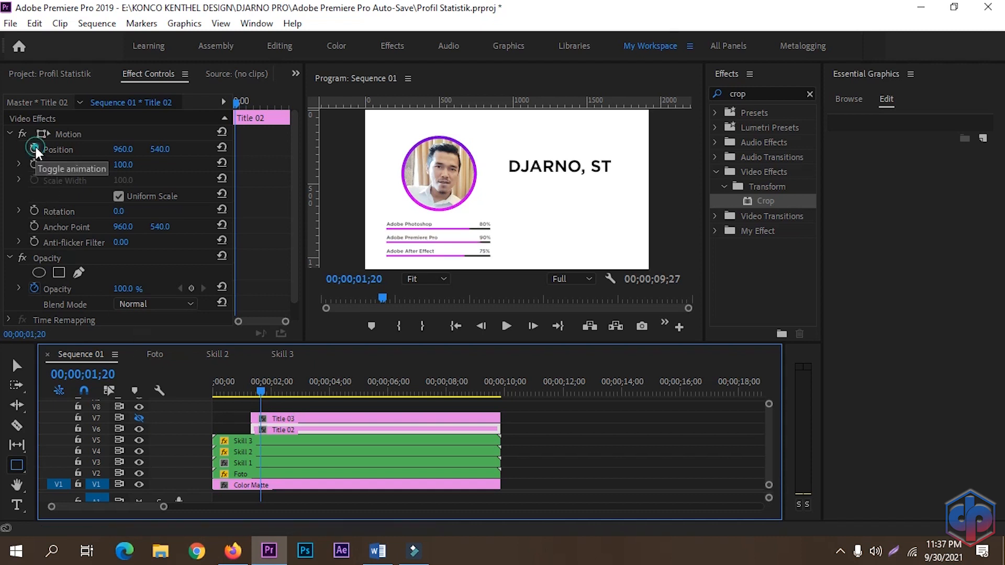
pyautogui.click(35, 149)
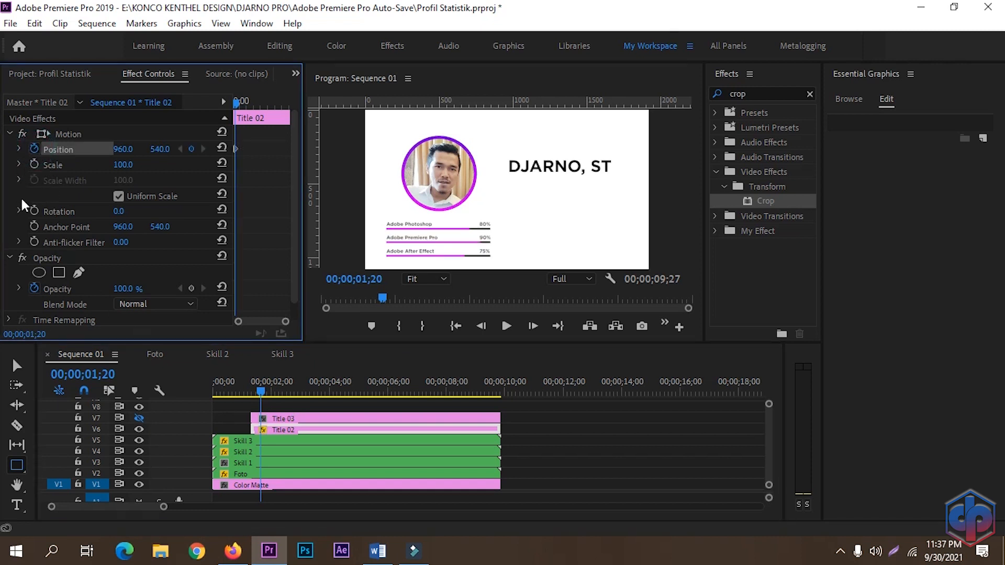
pyautogui.click(192, 289)
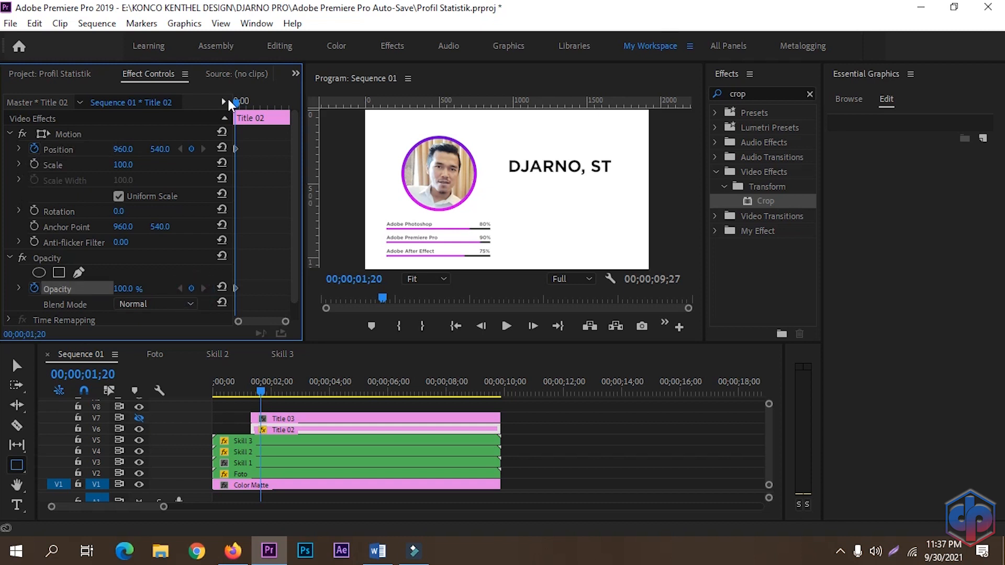
# Step: At 00;00;01;10, set Title 02's Position Y to 680 and its Opacity to 0%
pyautogui.moveTo(238, 107); pyautogui.dragTo(202, 100)
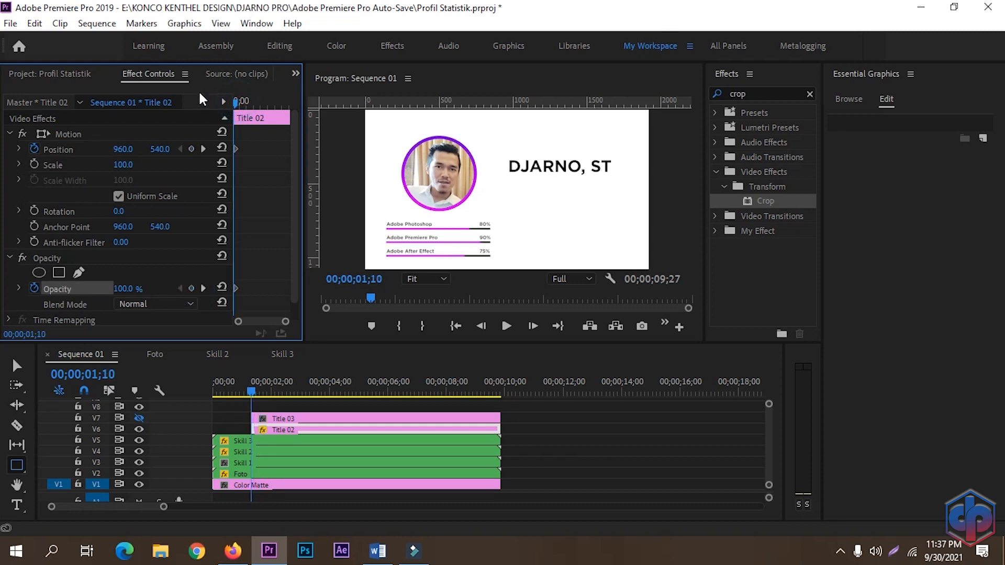
pyautogui.moveTo(157, 148); pyautogui.dragTo(227, 149)
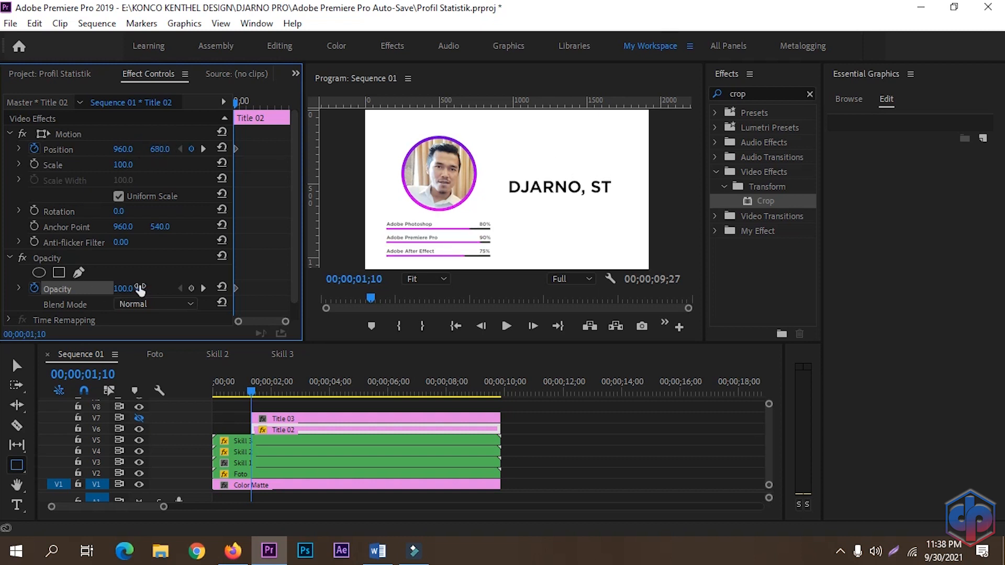
pyautogui.click(130, 288)
pyautogui.write('0')
pyautogui.press('Return')
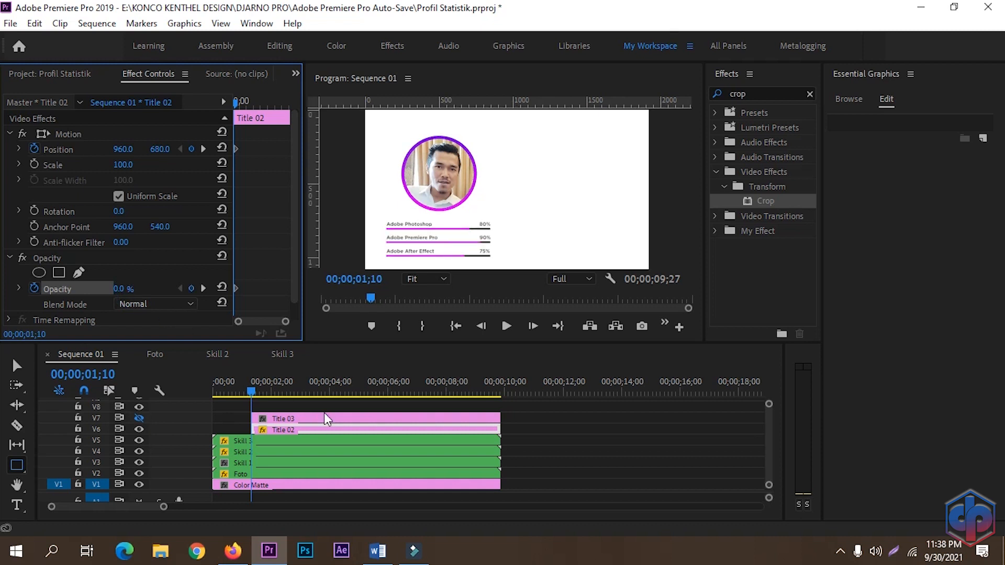
# Step: Play back the sequence from the start to preview the name title animation
pyautogui.moveTo(251, 393); pyautogui.dragTo(182, 405)
pyautogui.press('space')
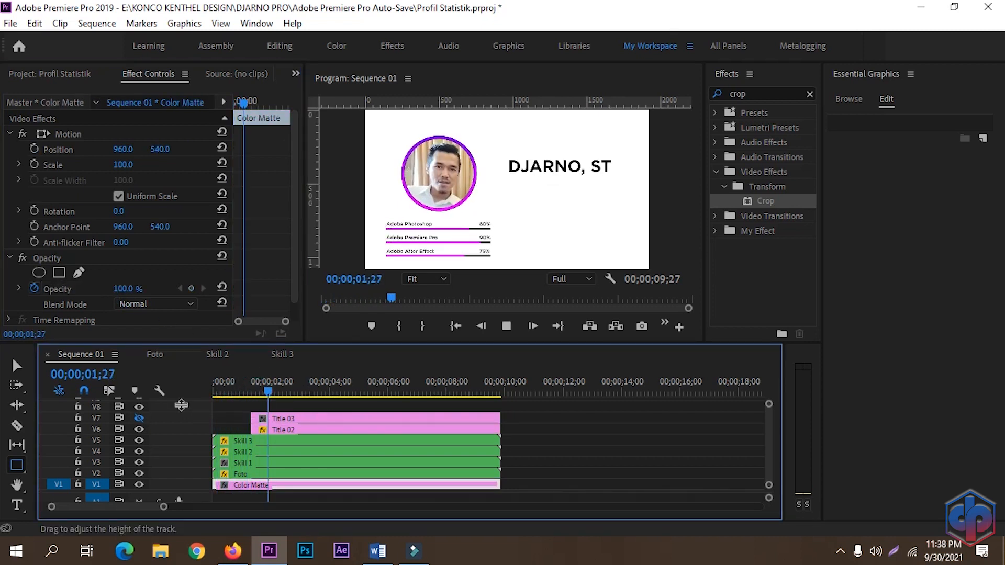
pyautogui.moveTo(280, 392); pyautogui.dragTo(187, 419)
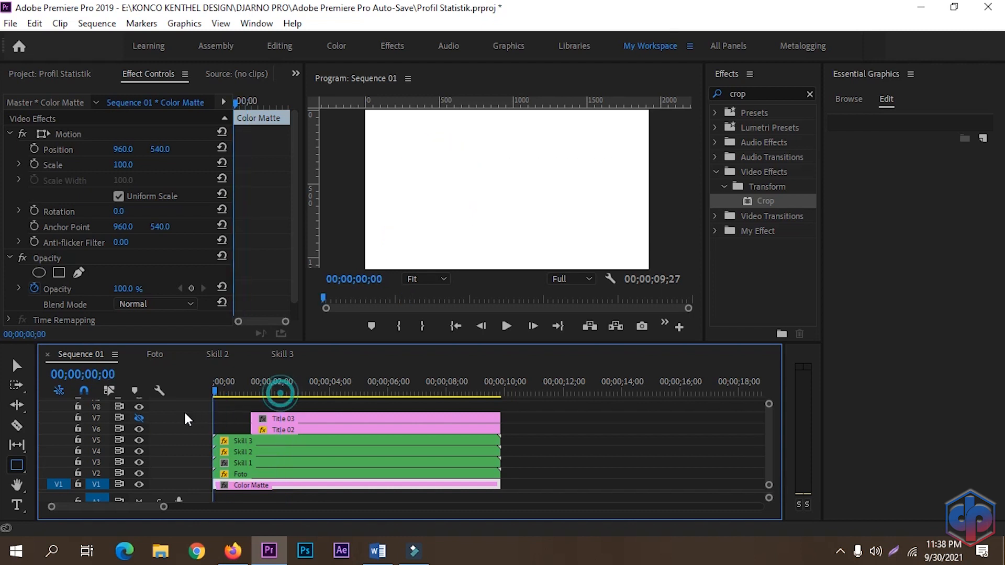
pyautogui.press('space')
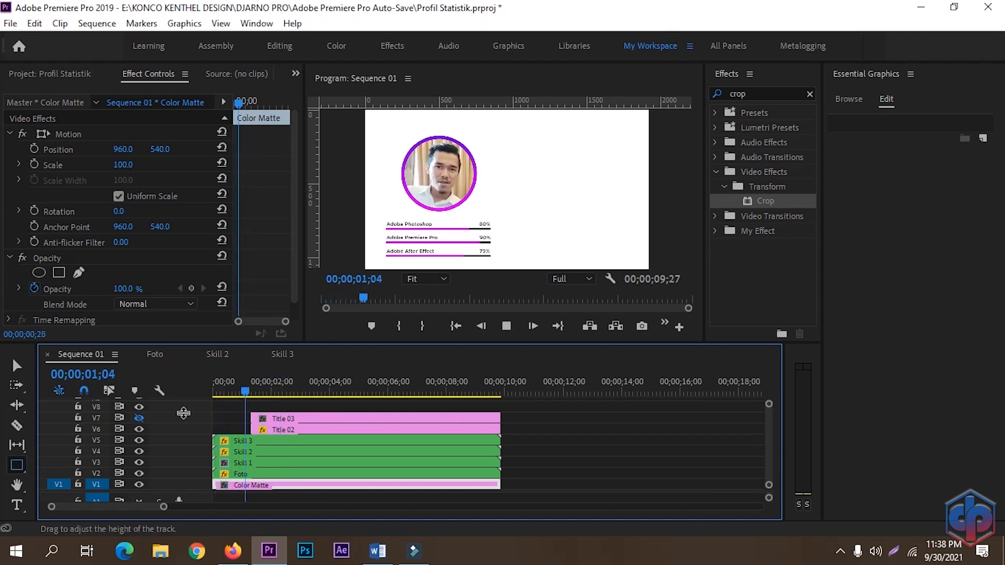
pyautogui.press('space')
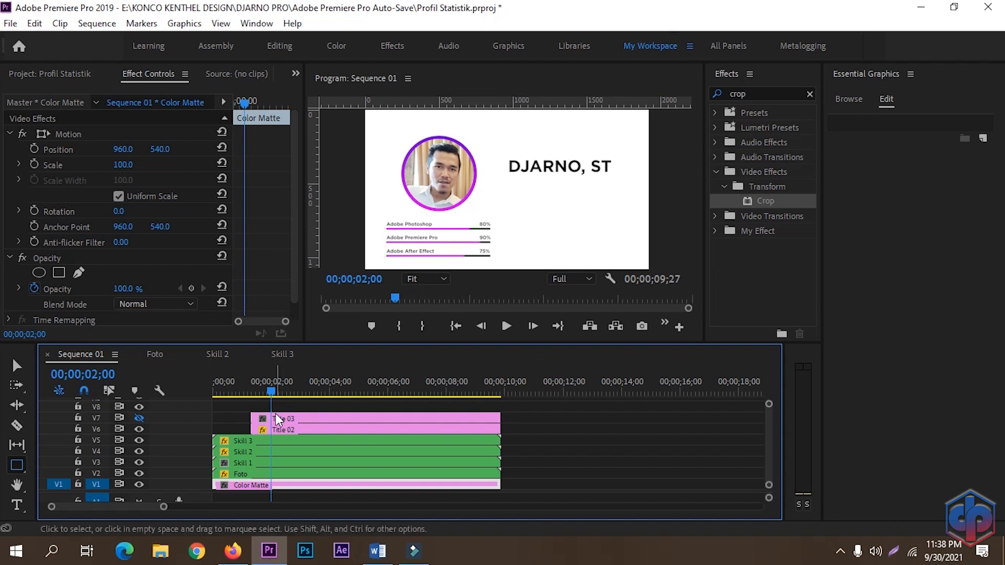
# Step: Move the Title 02 and Title 03 clips earlier so they start at about 00;00;00;15
pyautogui.moveTo(270, 393); pyautogui.dragTo(228, 392)
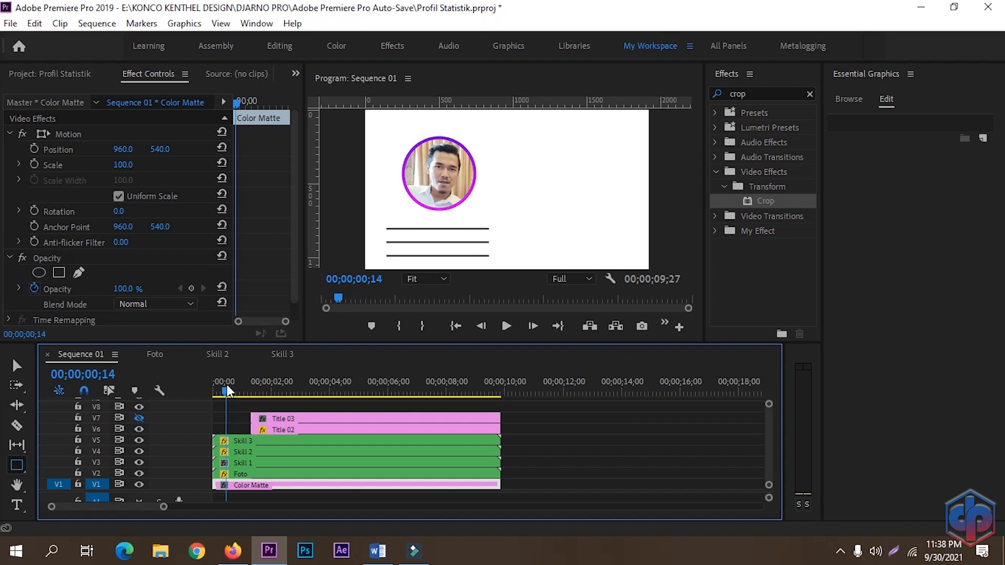
pyautogui.press('Right')
pyautogui.press('Right')
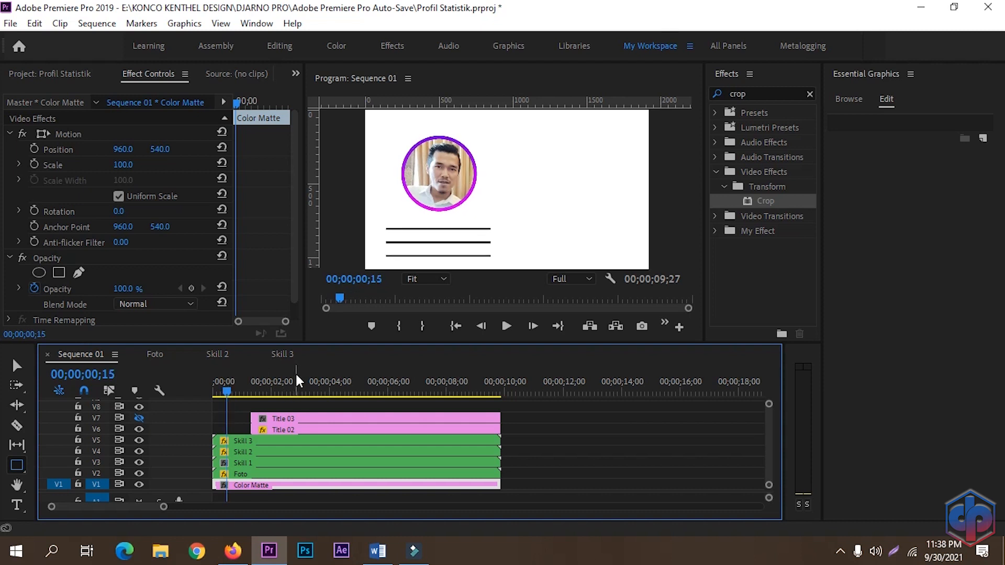
pyautogui.press('Left')
pyautogui.moveTo(515, 421)
pyautogui.mouseDown()
pyautogui.moveTo(463, 429)
pyautogui.moveTo(500, 423)
pyautogui.mouseUp()
pyautogui.moveTo(226, 393); pyautogui.dragTo(179, 399)
pyautogui.press('space')
pyautogui.click(255, 396)
pyautogui.moveTo(255, 401); pyautogui.dragTo(215, 397)
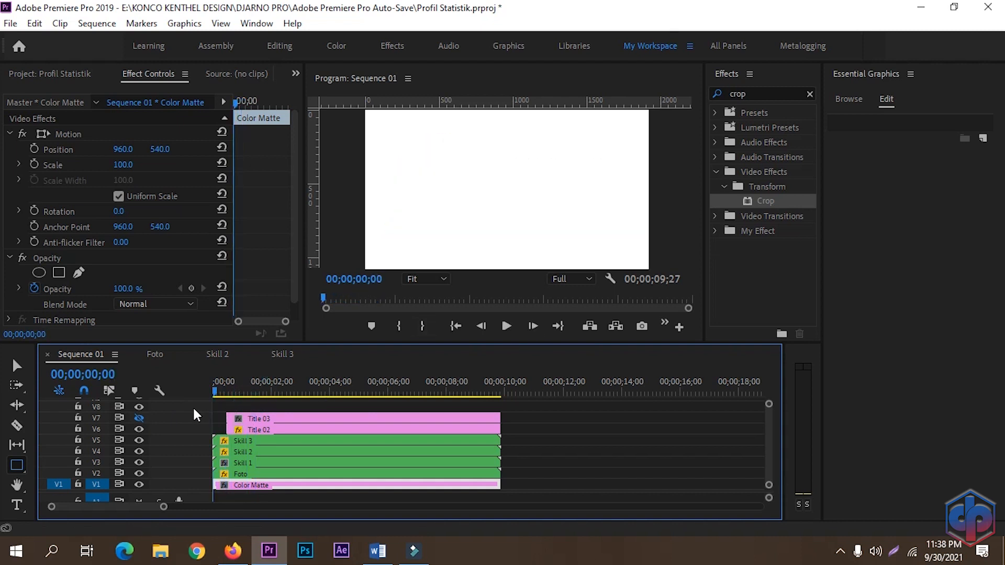
# Step: Set the temporal interpolation of Title 02's Position keyframe to Ease Out
pyautogui.press('space')
pyautogui.press('space')
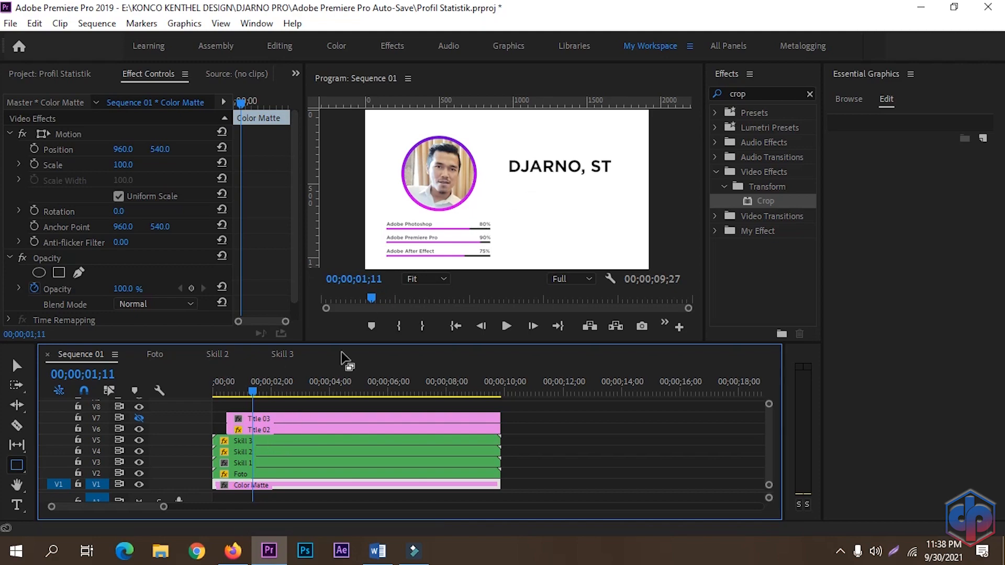
pyautogui.click(276, 430)
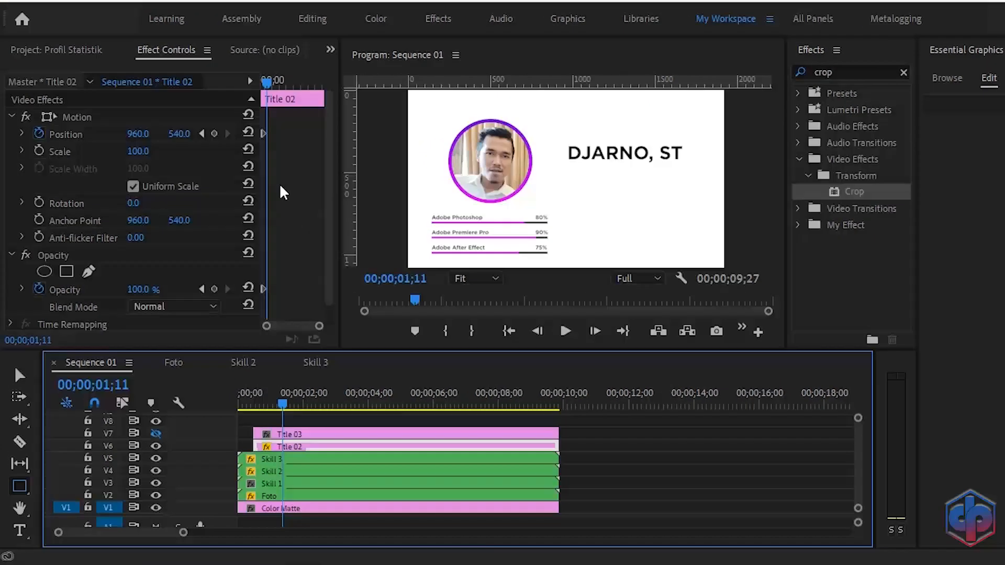
pyautogui.moveTo(320, 326); pyautogui.dragTo(321, 327)
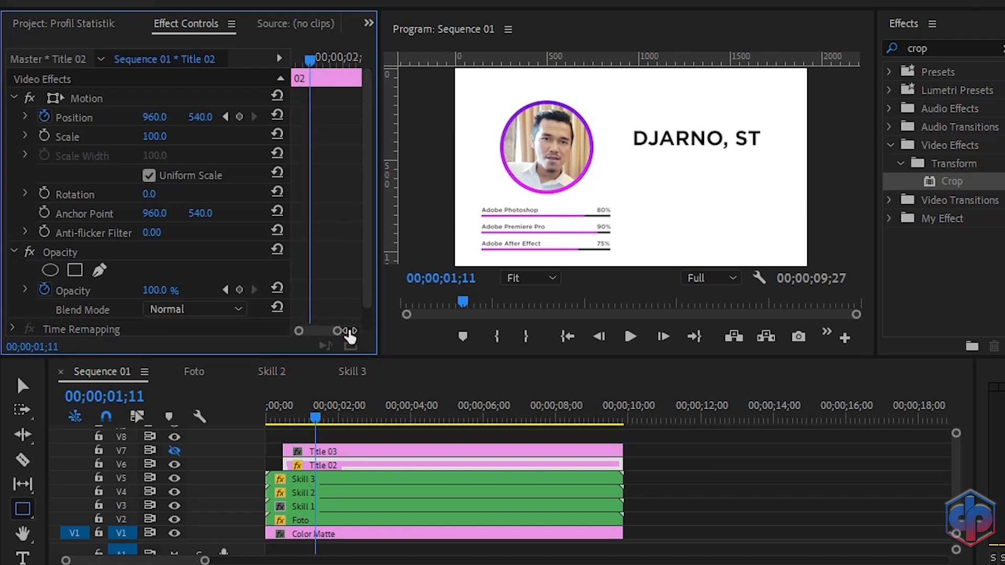
pyautogui.rightClick(308, 117)
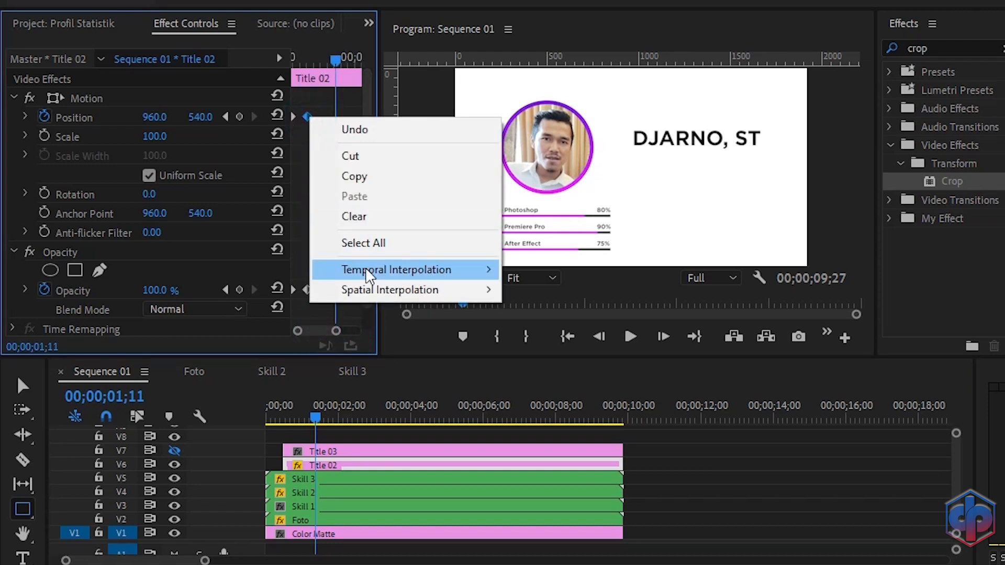
pyautogui.click(559, 379)
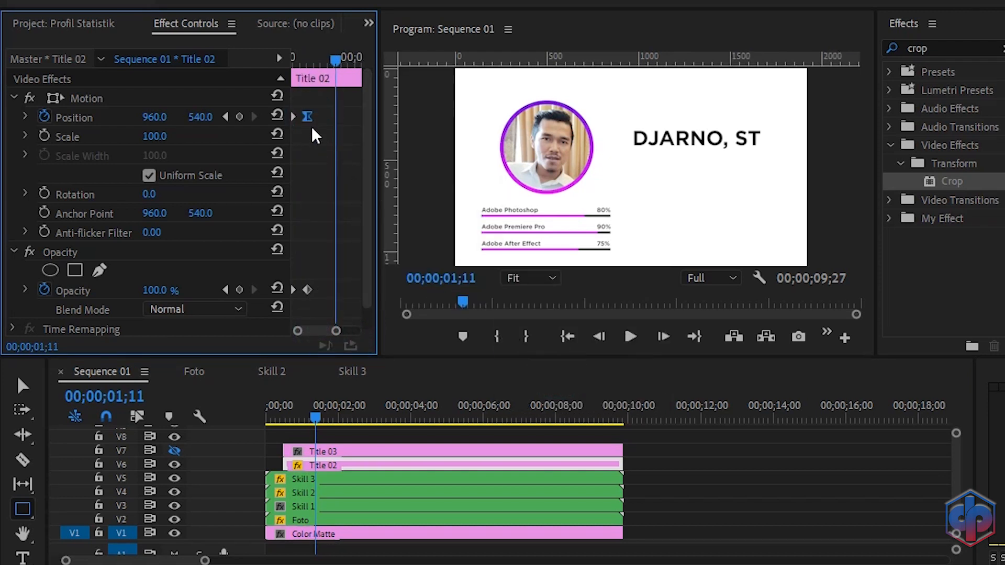
pyautogui.rightClick(293, 117)
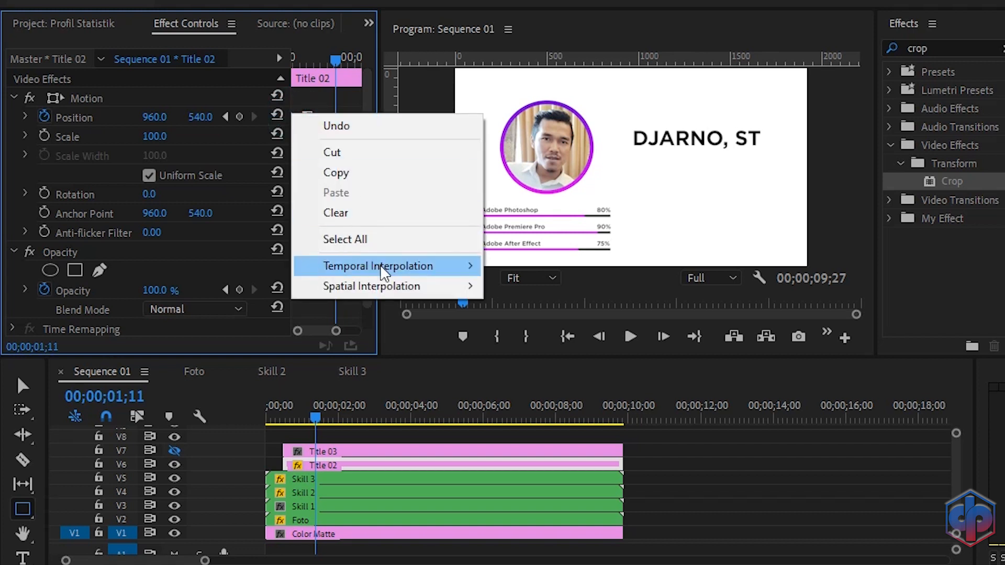
pyautogui.moveTo(381, 266)
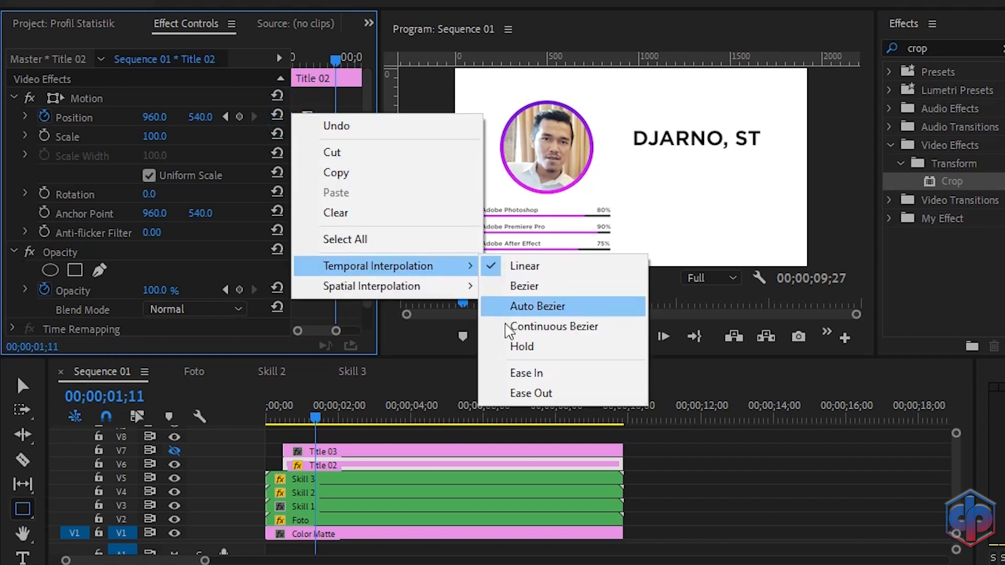
pyautogui.click(502, 393)
# Step: Play the sequence from the start to preview the eased title animation
pyautogui.click(313, 420)
pyautogui.press('Home')
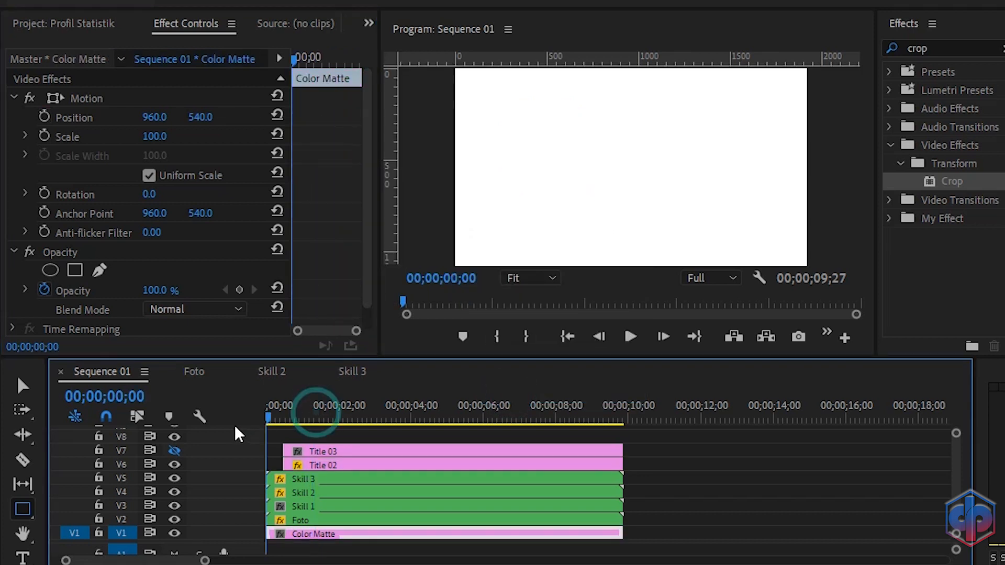
pyautogui.press('space')
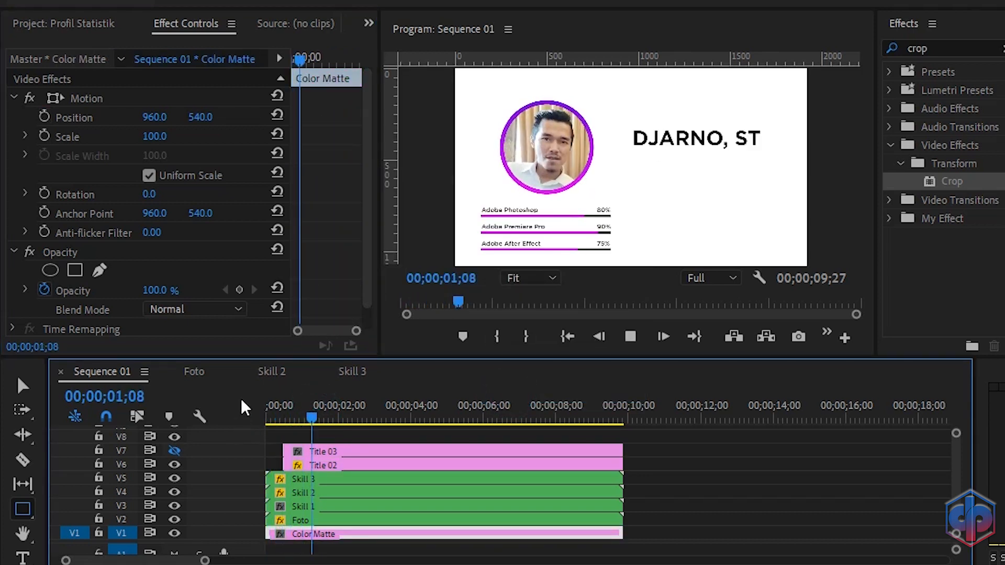
pyautogui.press('space')
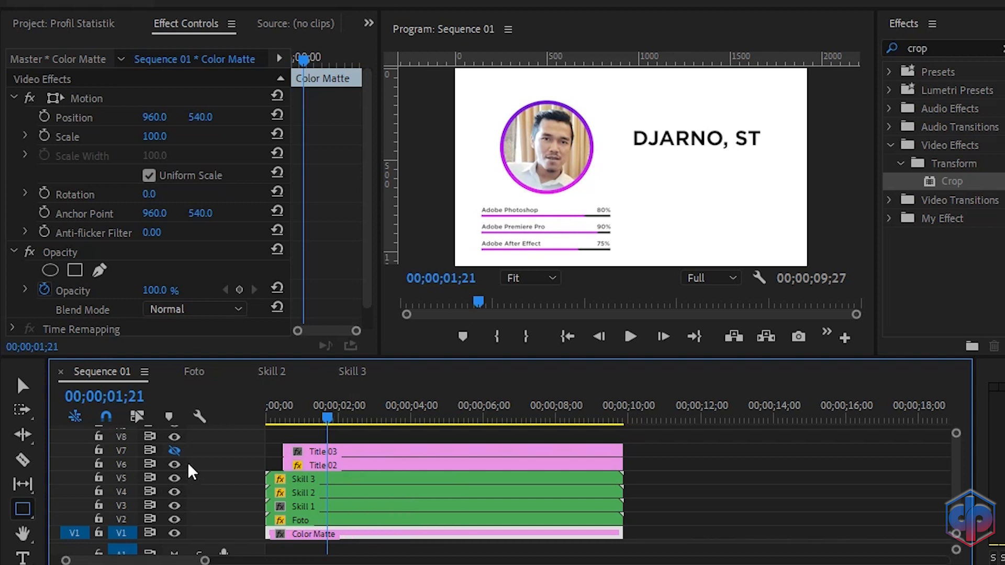
# Step: Show track V7, then copy Title 02's Motion and Opacity effects and paste them onto the Title 03 clip
pyautogui.click(174, 451)
pyautogui.click(330, 465)
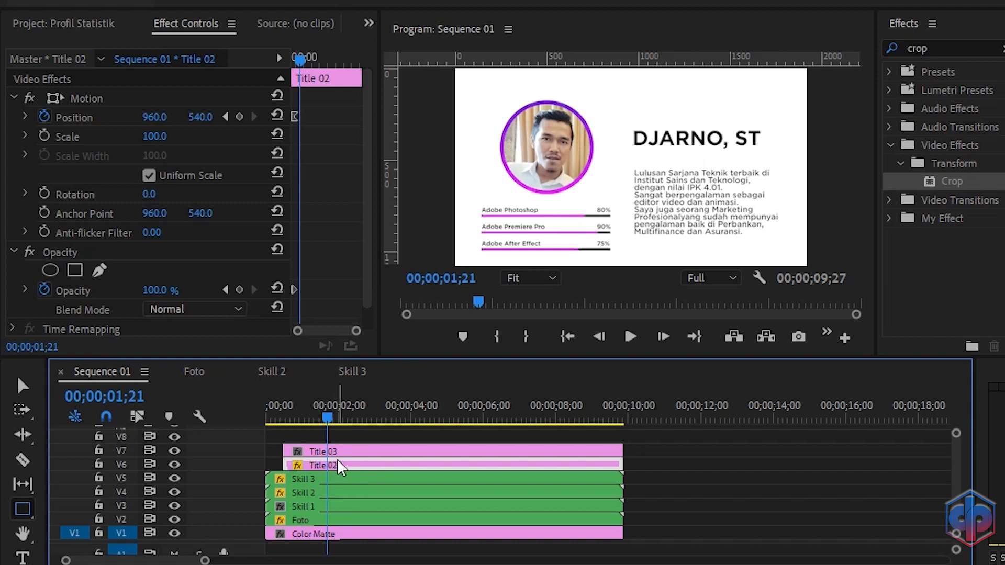
pyautogui.click(93, 103)
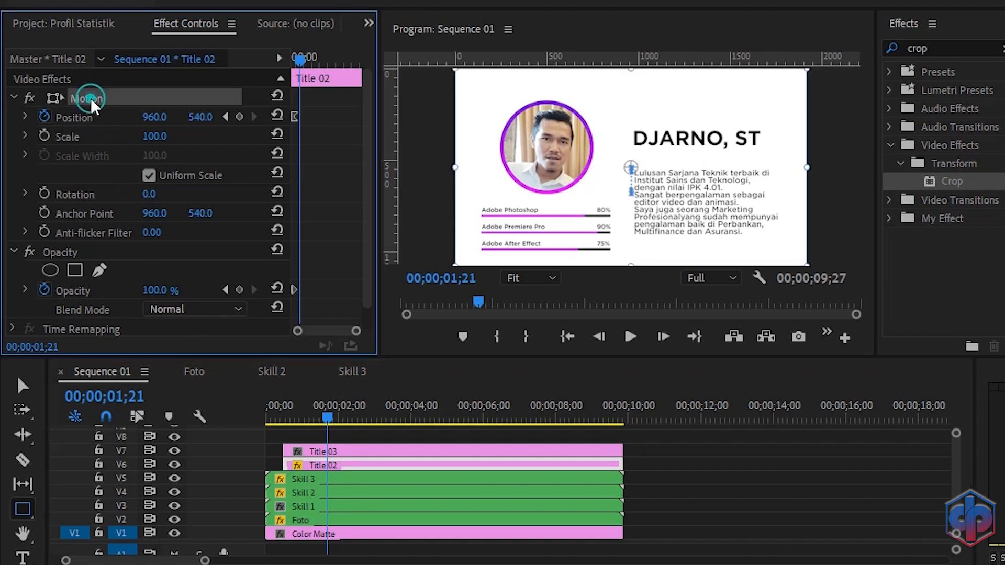
pyautogui.click(60, 253)
pyautogui.rightClick(60, 255)
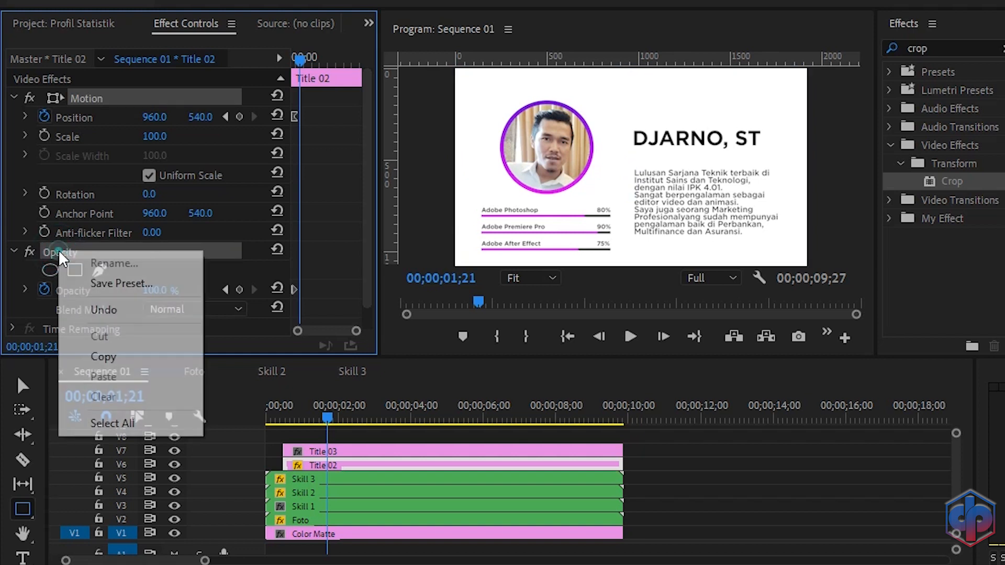
pyautogui.click(109, 356)
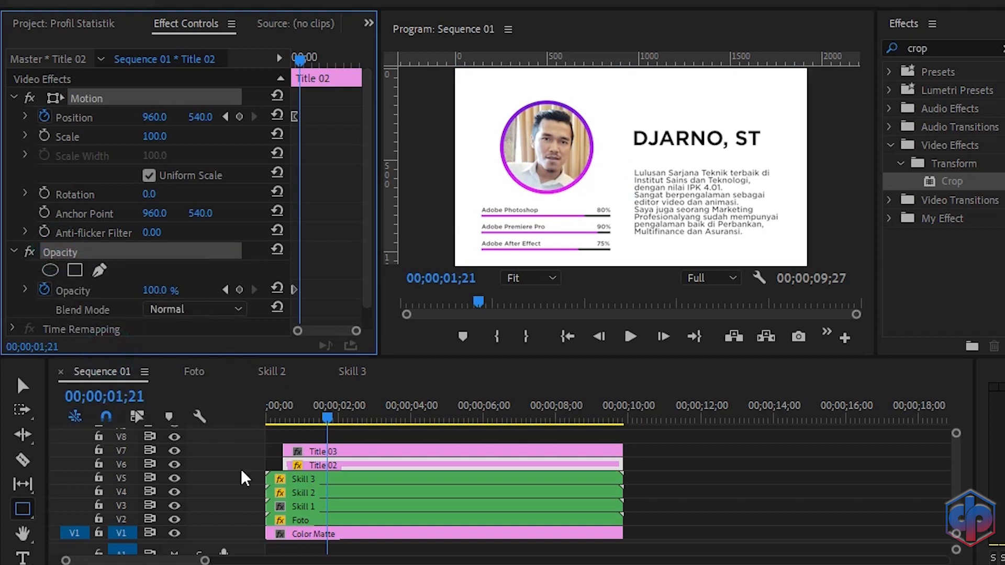
pyautogui.click(345, 453)
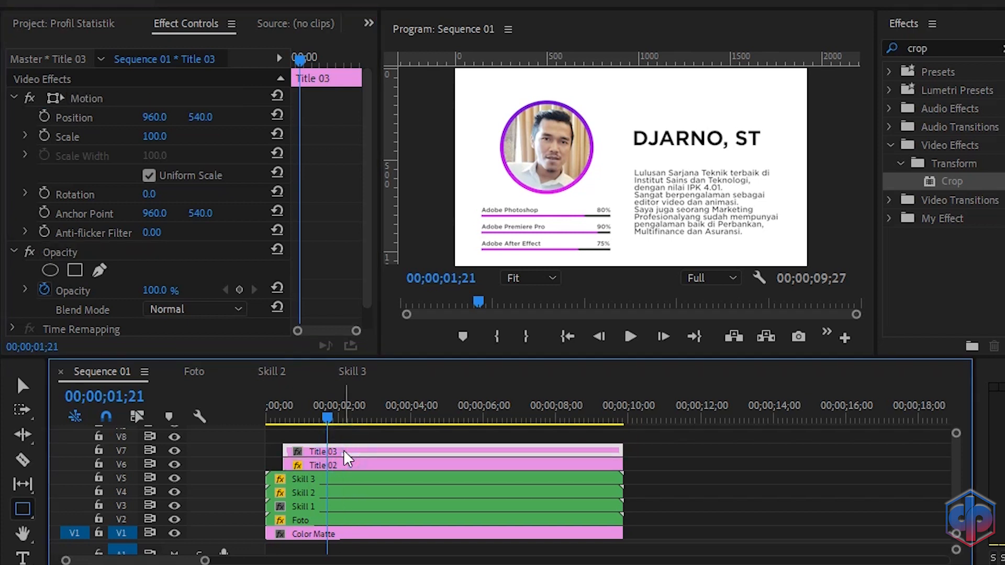
pyautogui.hotkey('ctrl', 'v')
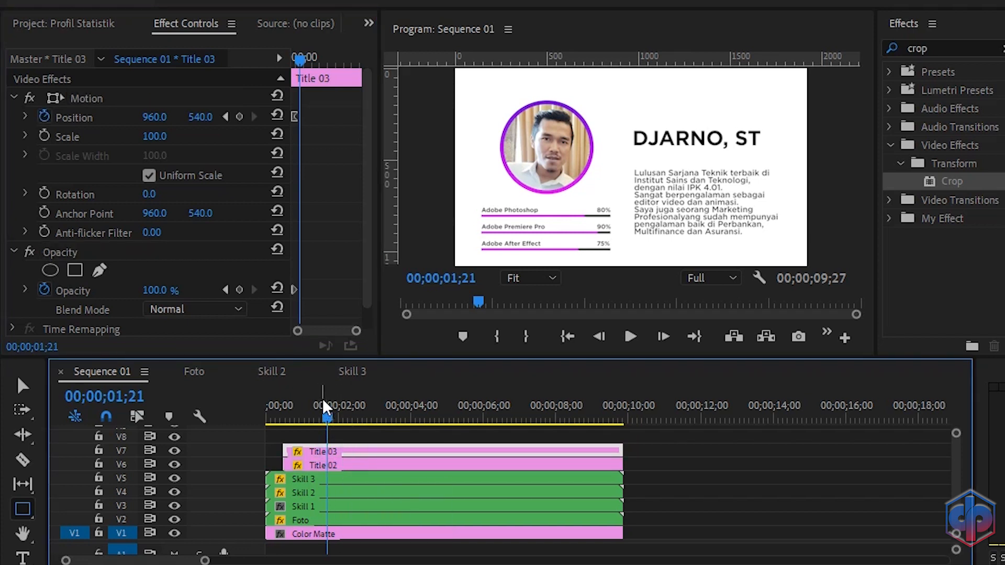
# Step: Play back the sequence from the start to preview both animated titles
pyautogui.moveTo(327, 417); pyautogui.dragTo(230, 427)
pyautogui.press('space')
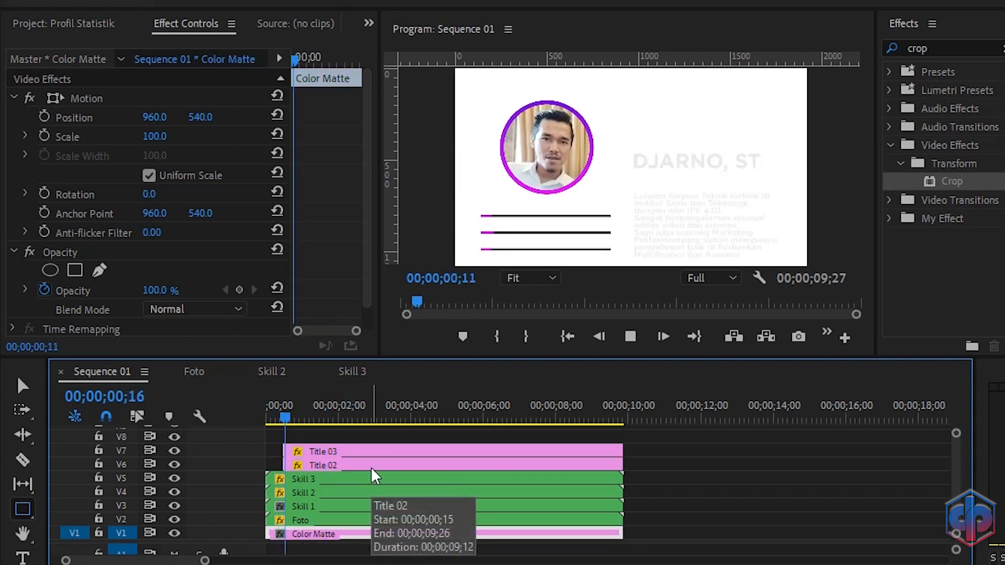
pyautogui.press('space')
pyautogui.click(322, 422)
pyautogui.moveTo(262, 428); pyautogui.dragTo(252, 426)
pyautogui.press('space')
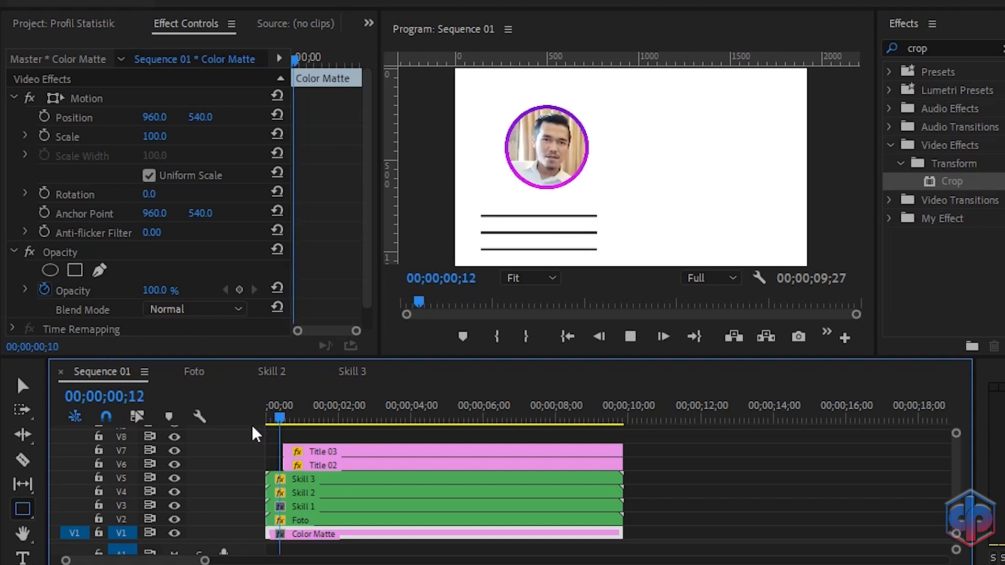
pyautogui.press('space')
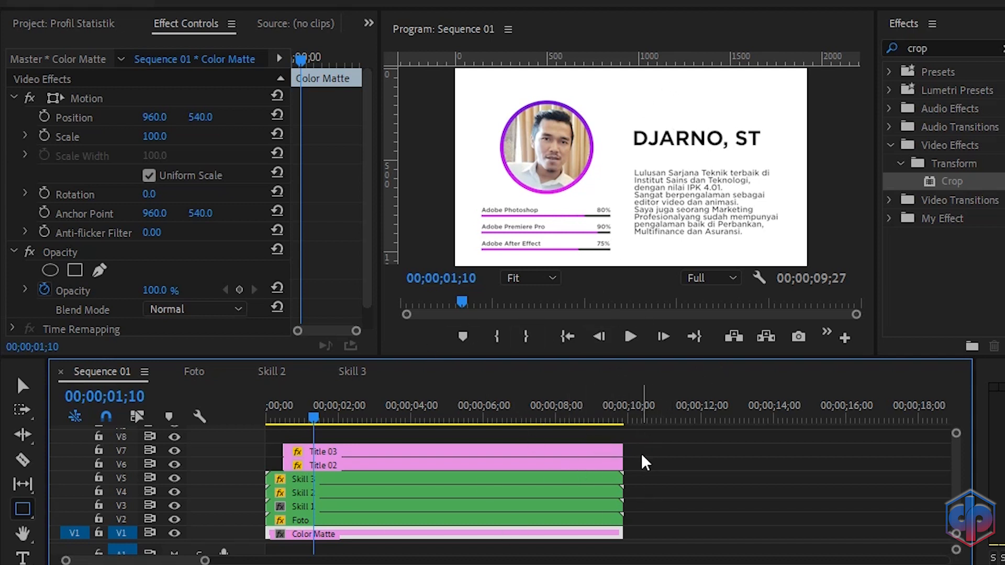
# Step: Nest the Title 02 and Title 03 clips into a nested sequence named Nama & Bio
pyautogui.moveTo(636, 467); pyautogui.dragTo(588, 460)
pyautogui.rightClick(590, 468)
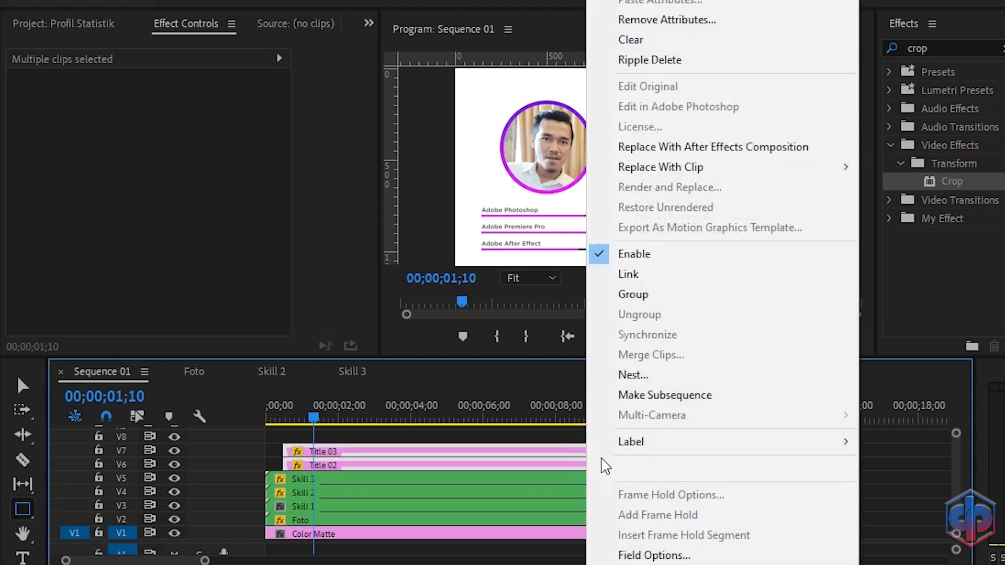
pyautogui.click(650, 375)
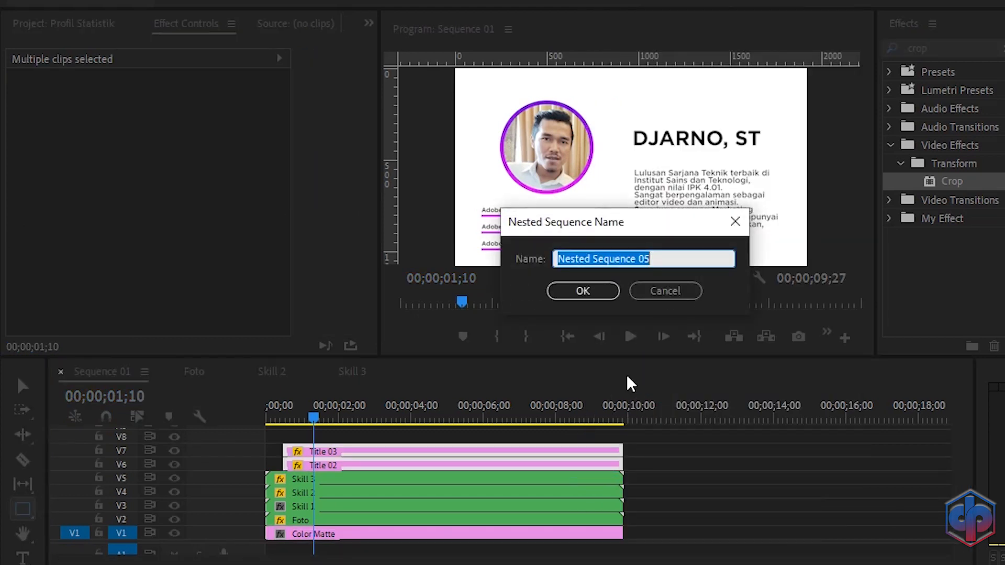
pyautogui.write('Nama')
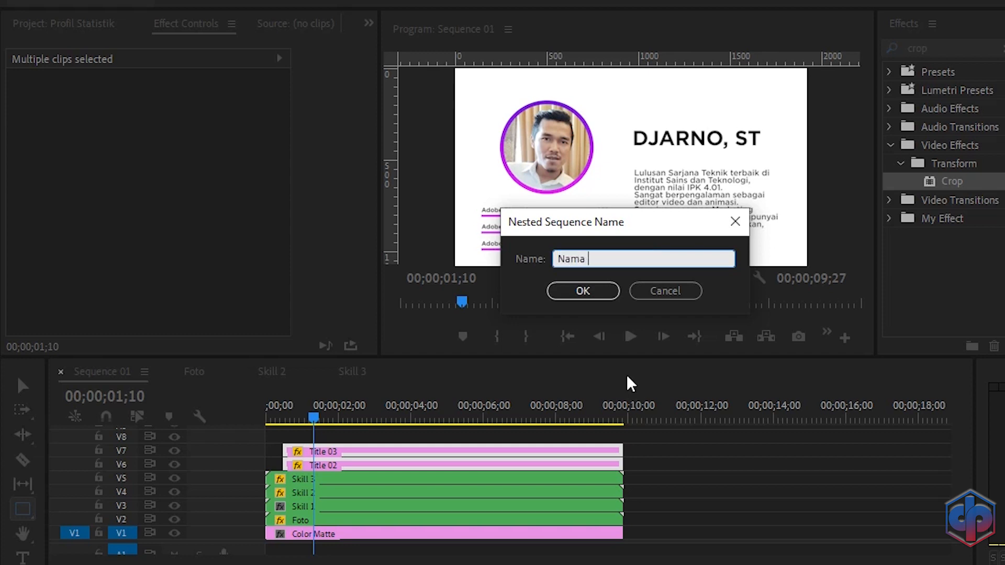
pyautogui.write(' & Bio')
pyautogui.click(582, 293)
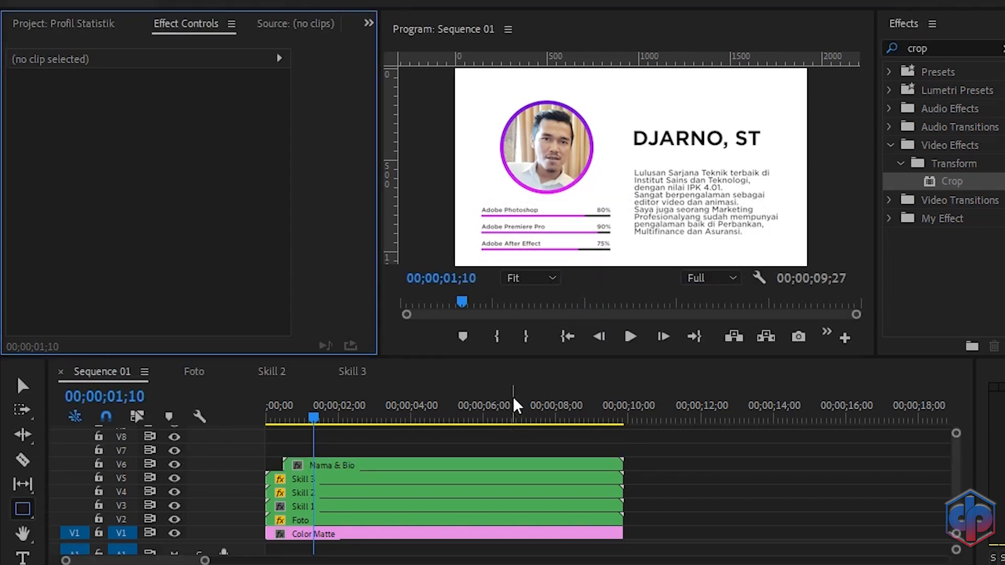
# Step: Nest the Nama & Bio, skill and Foto clips together into a nested sequence named Statistik
pyautogui.moveTo(654, 524); pyautogui.dragTo(577, 474)
pyautogui.rightClick(577, 474)
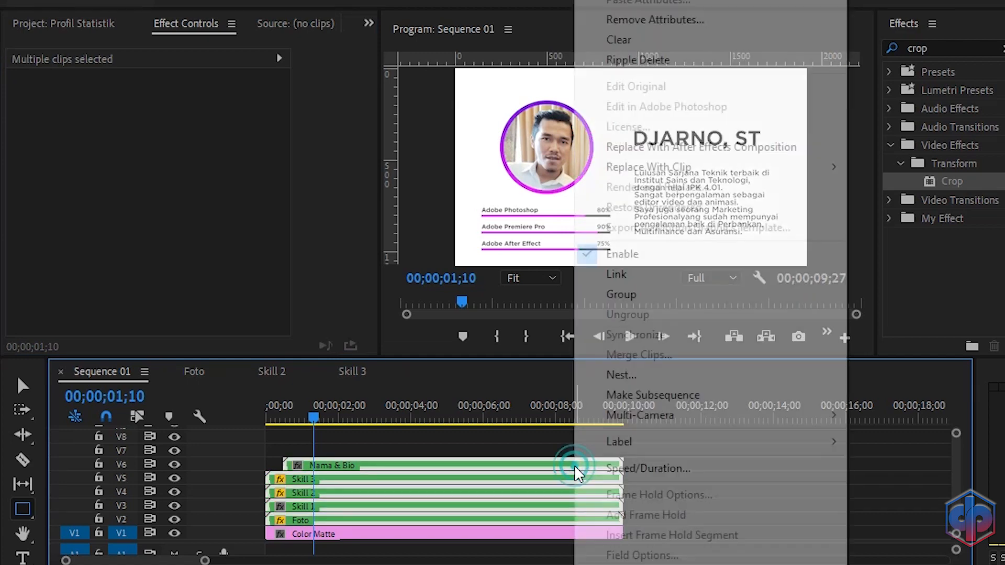
pyautogui.click(617, 376)
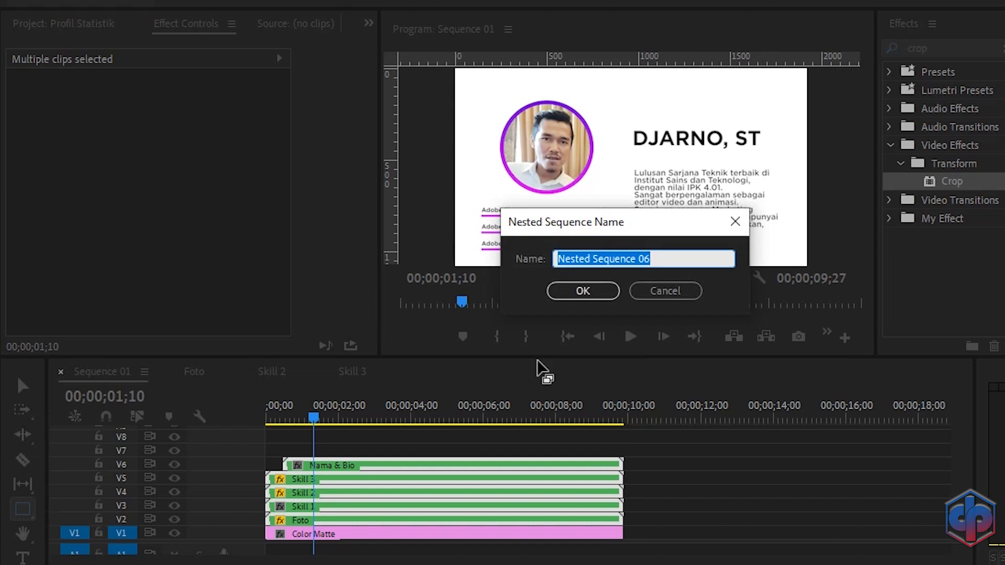
pyautogui.write('Statistik')
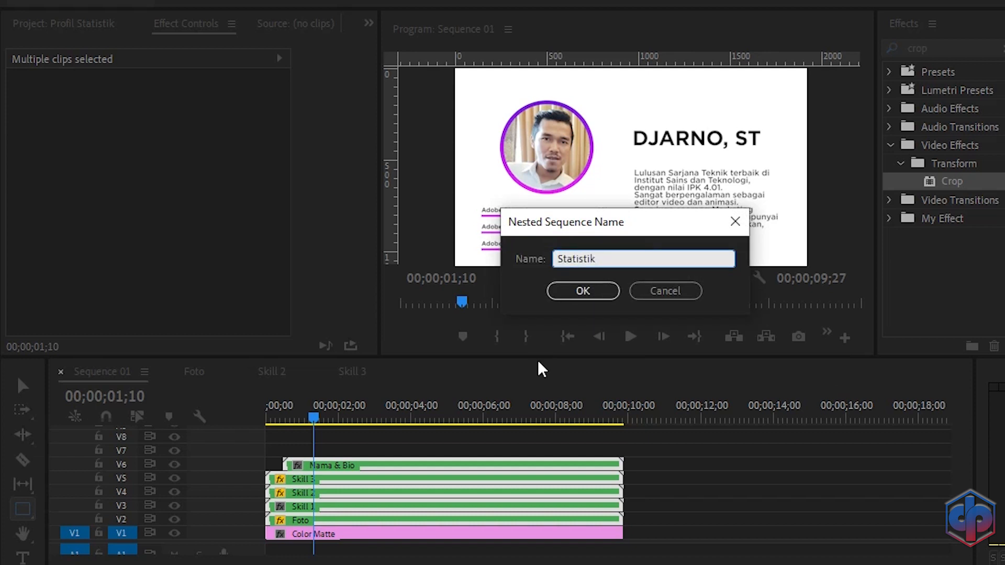
pyautogui.click(576, 289)
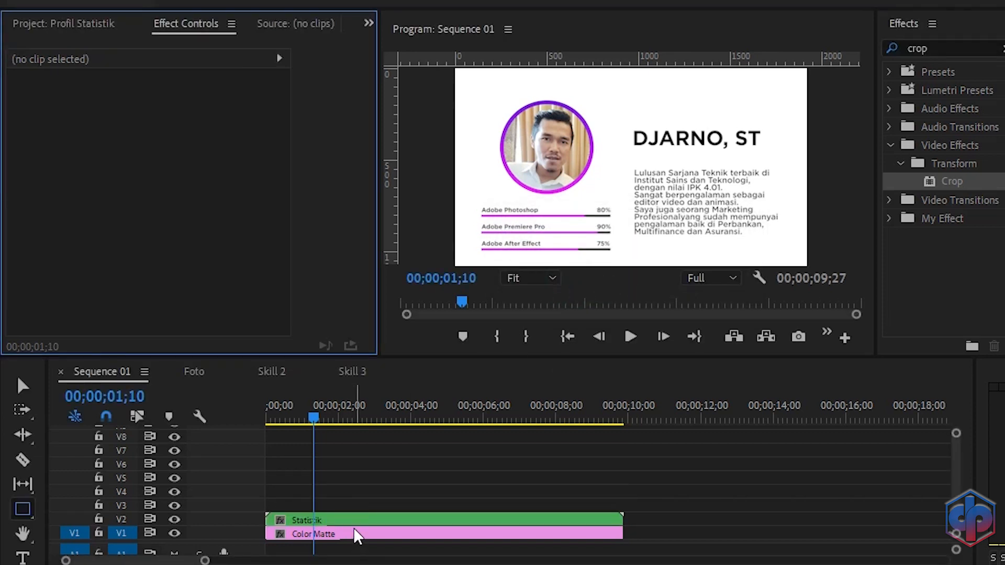
# Step: Set the Statistik clip's Scale to 95 and shift its vertical Position up to 481
pyautogui.click(354, 524)
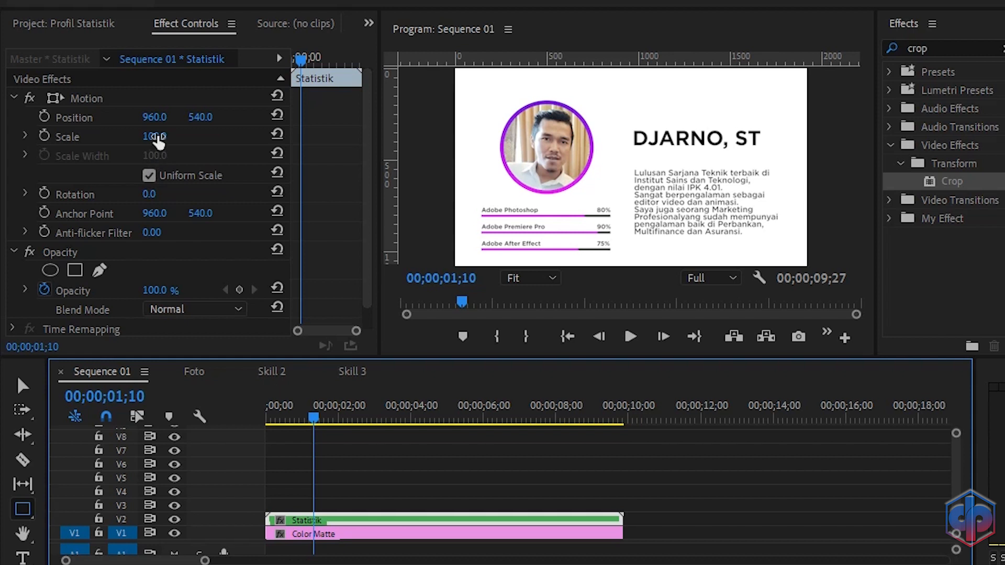
pyautogui.click(157, 136)
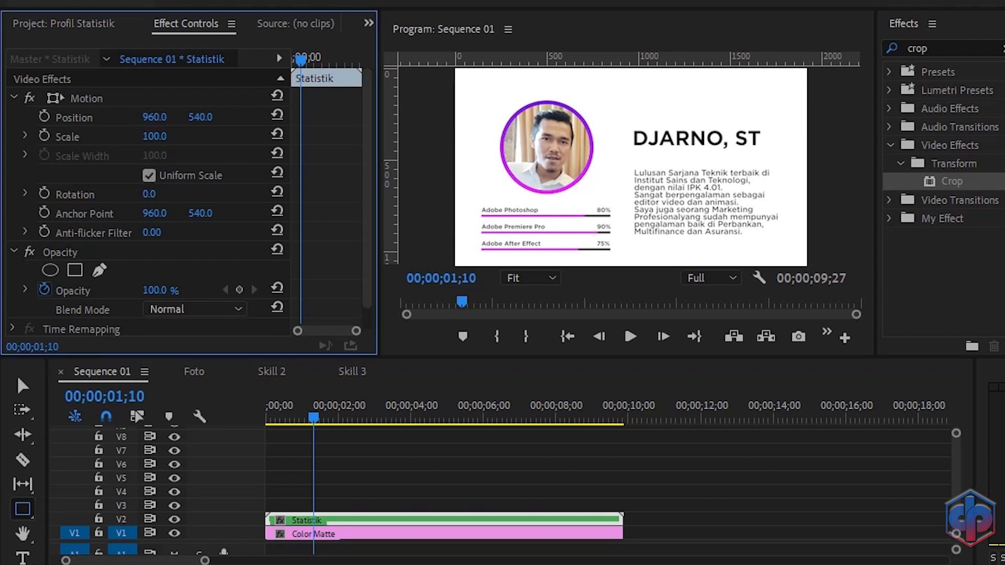
pyautogui.moveTo(156, 137); pyautogui.dragTo(152, 137)
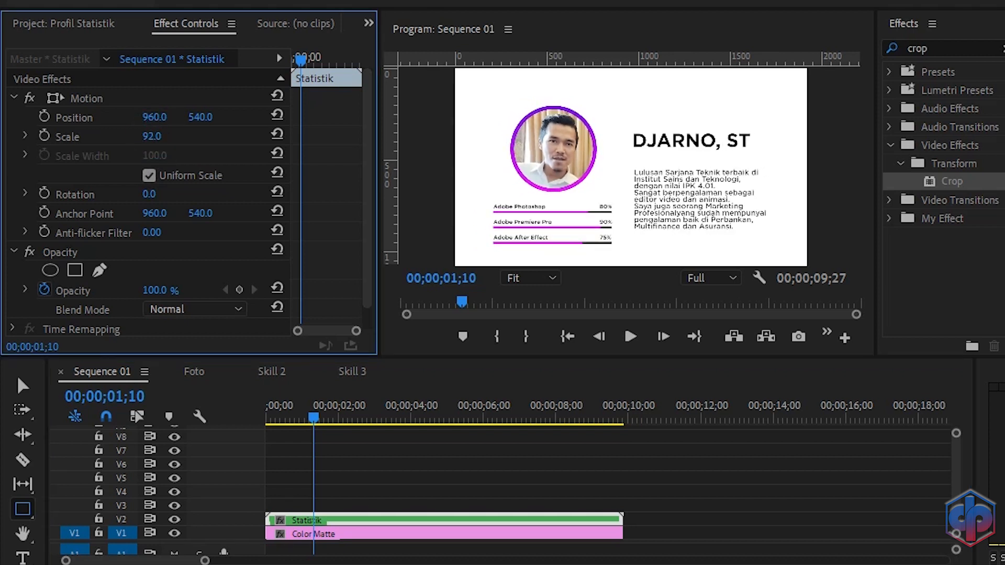
pyautogui.click(167, 134)
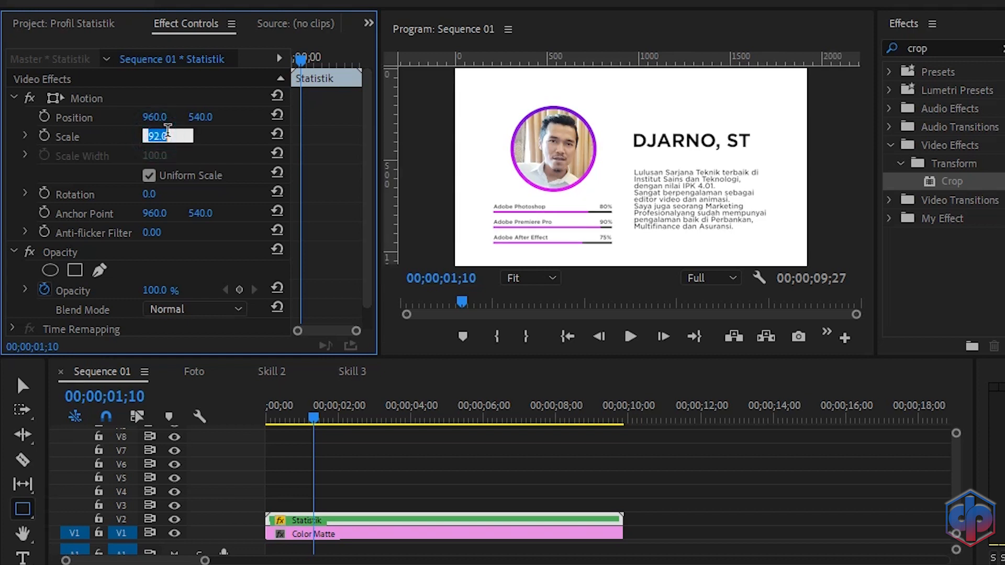
pyautogui.write('95')
pyautogui.press('Return')
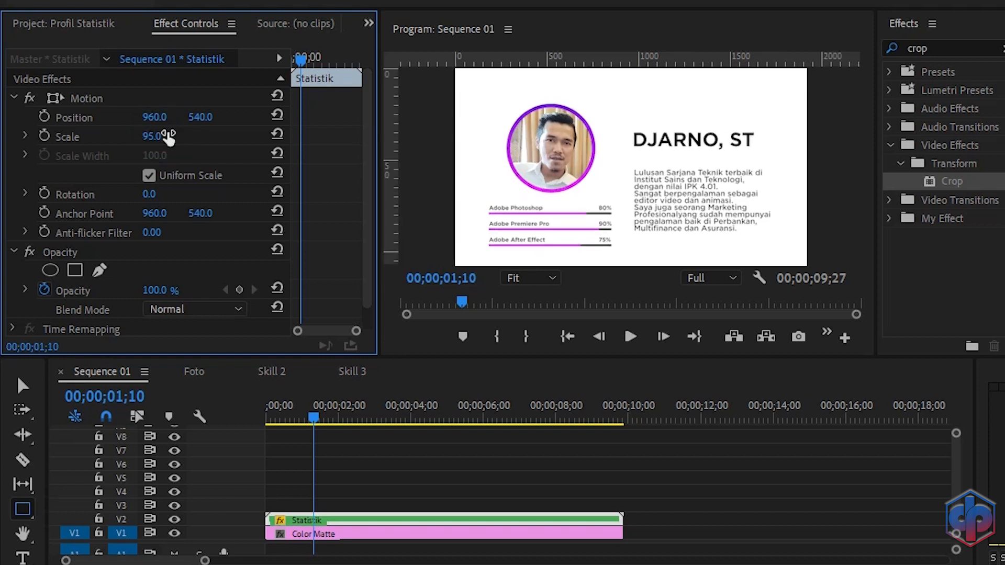
pyautogui.moveTo(199, 124); pyautogui.dragTo(169, 125)
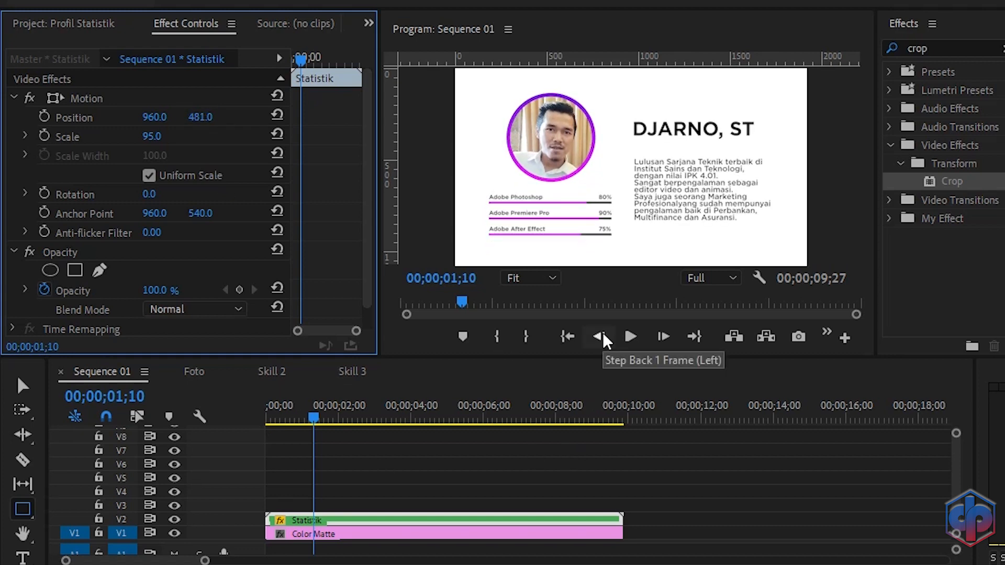
# Step: Play the sequence from the start to preview the rescaled composition
pyautogui.moveTo(313, 421); pyautogui.dragTo(253, 441)
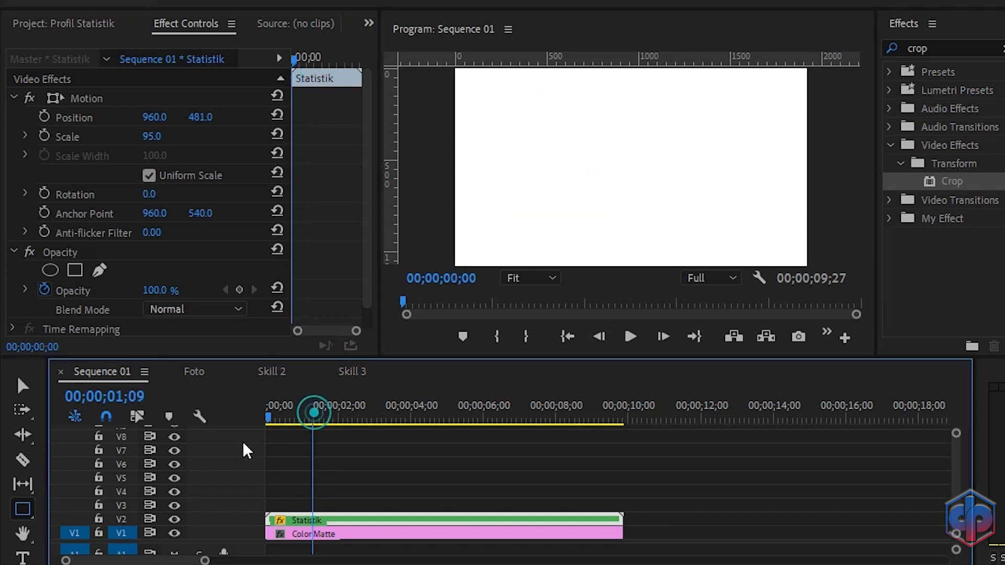
pyautogui.press('space')
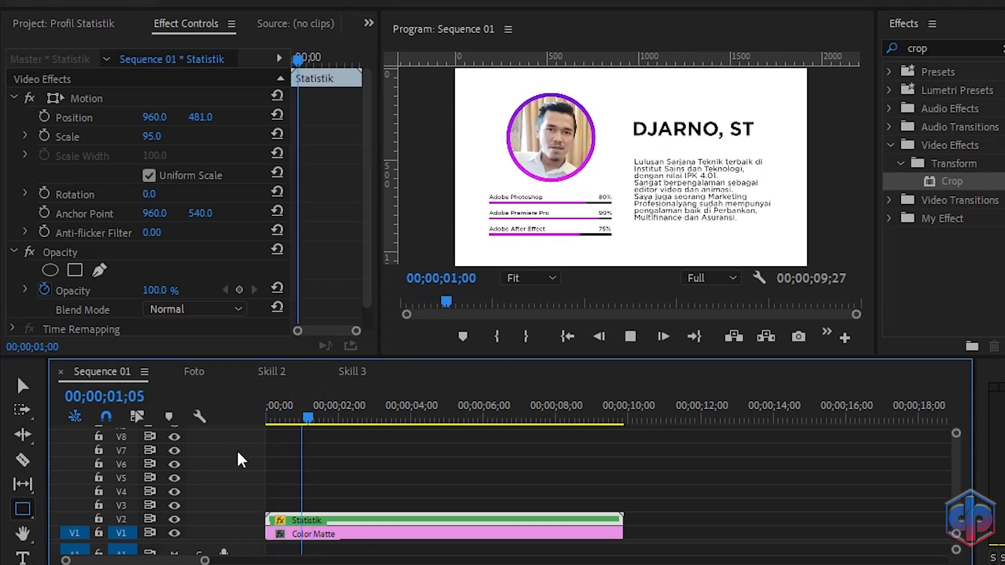
pyautogui.press('space')
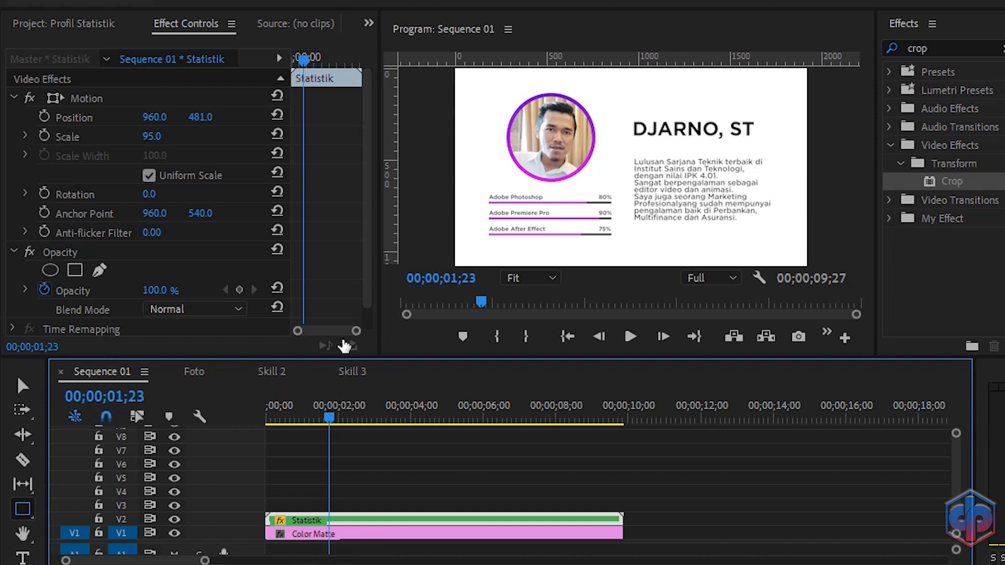
# Step: Search the effects for ramp and apply the Ramp effect to the Color Matte clip
pyautogui.click(313, 538)
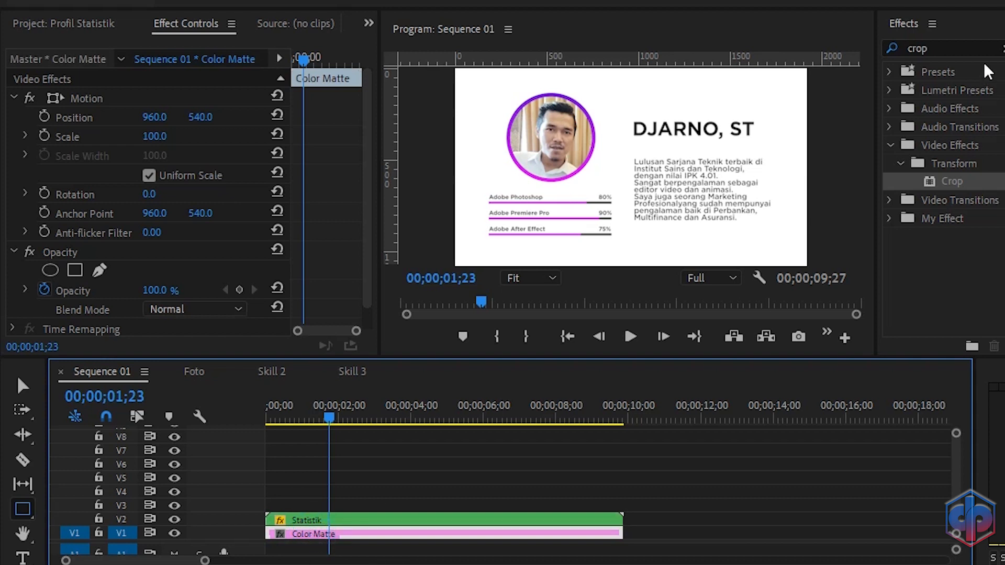
pyautogui.click(976, 46)
pyautogui.press('BackSpace')
pyautogui.press('BackSpace')
pyautogui.press('BackSpace')
pyautogui.press('BackSpace')
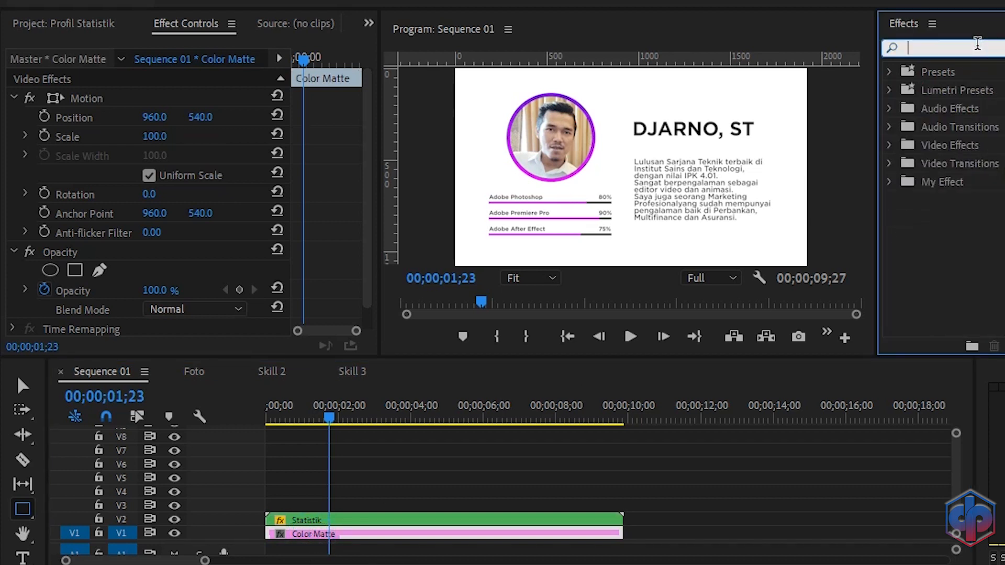
pyautogui.write('ramp')
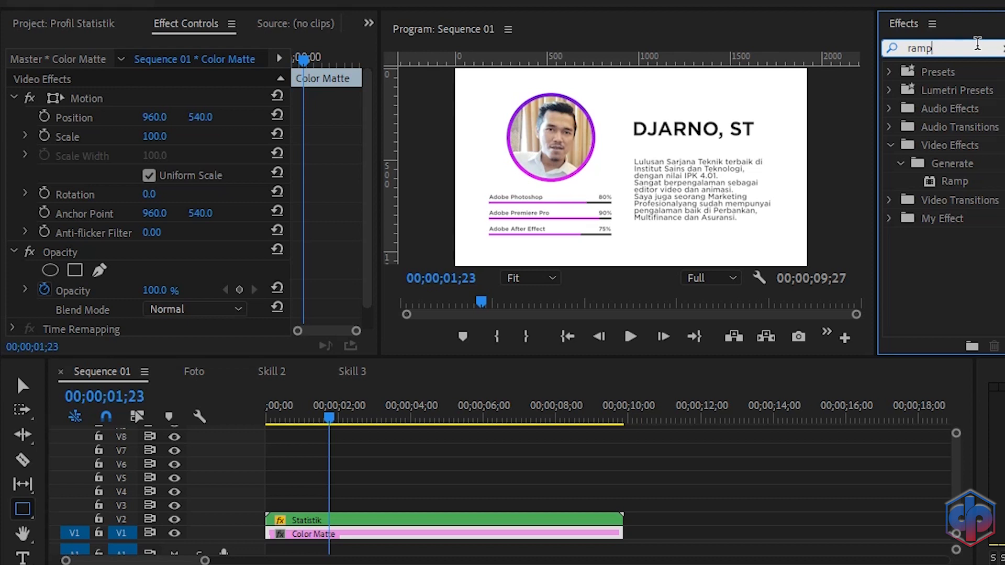
pyautogui.moveTo(958, 184); pyautogui.dragTo(345, 544)
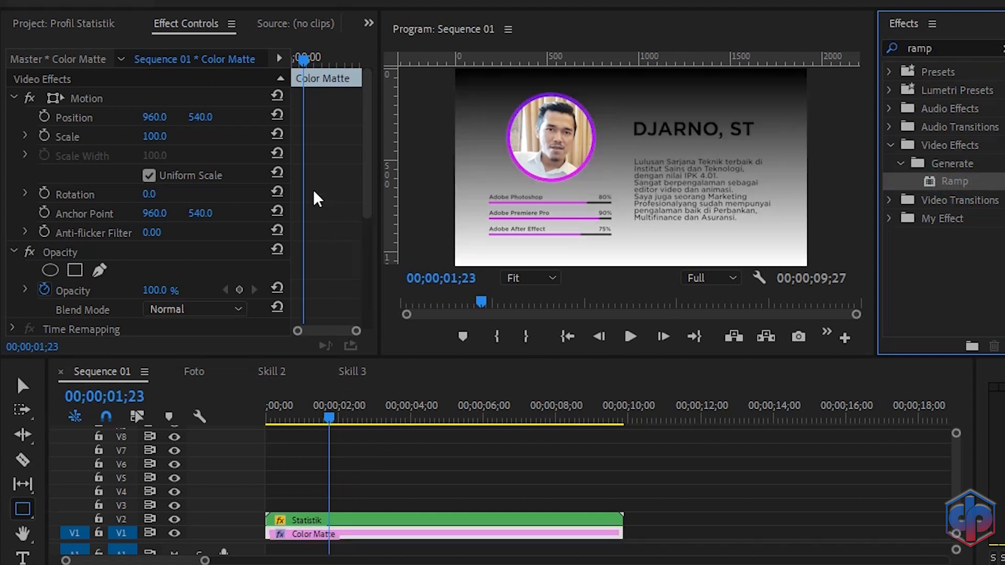
# Step: Set the Ramp effect's Start Color to the blue 005D84
pyautogui.scroll(-6, 316, 198)
pyautogui.click(166, 210)
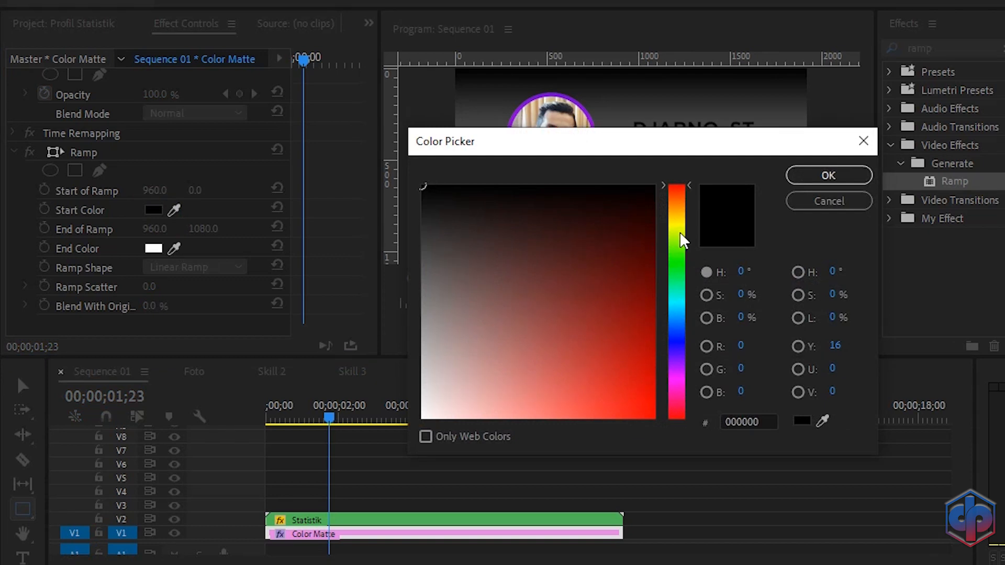
pyautogui.click(680, 314)
pyautogui.click(650, 327)
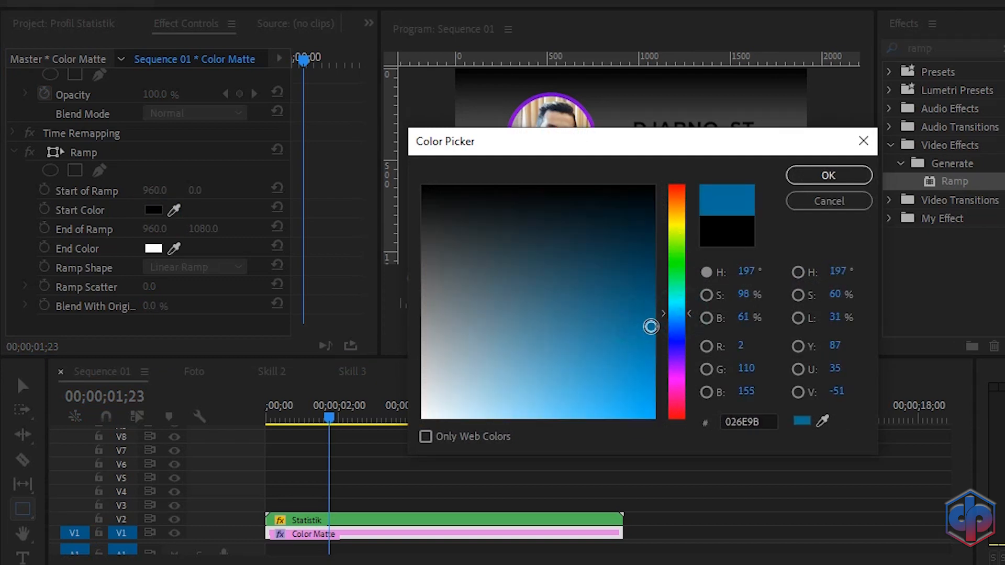
pyautogui.moveTo(652, 337)
pyautogui.mouseDown()
pyautogui.moveTo(657, 347)
pyautogui.moveTo(648, 310)
pyautogui.mouseUp()
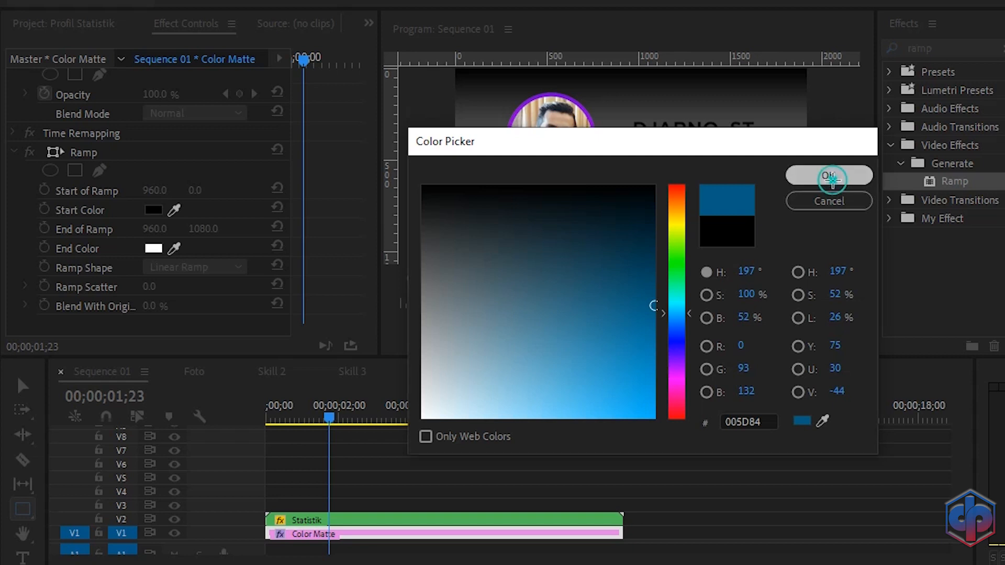
pyautogui.click(828, 175)
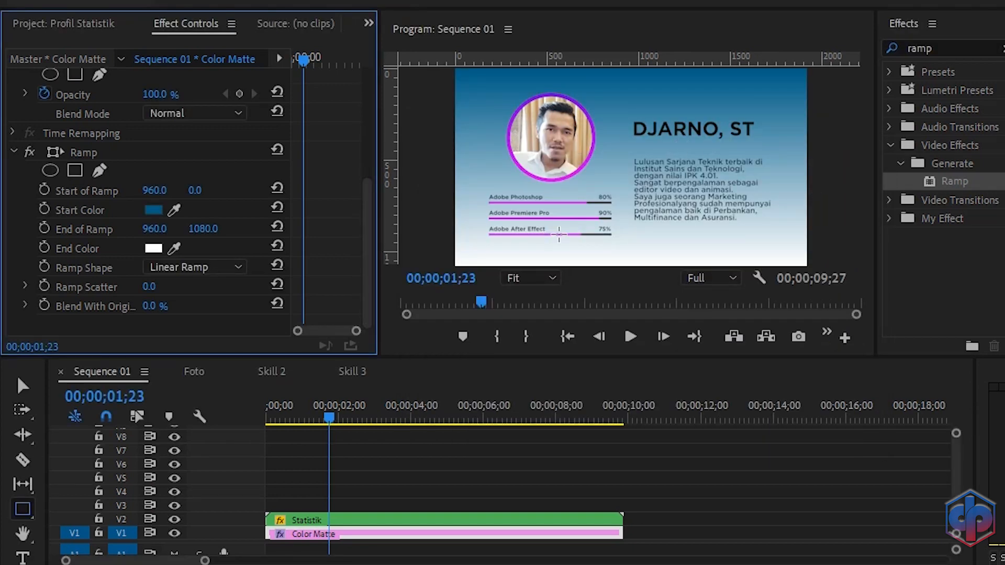